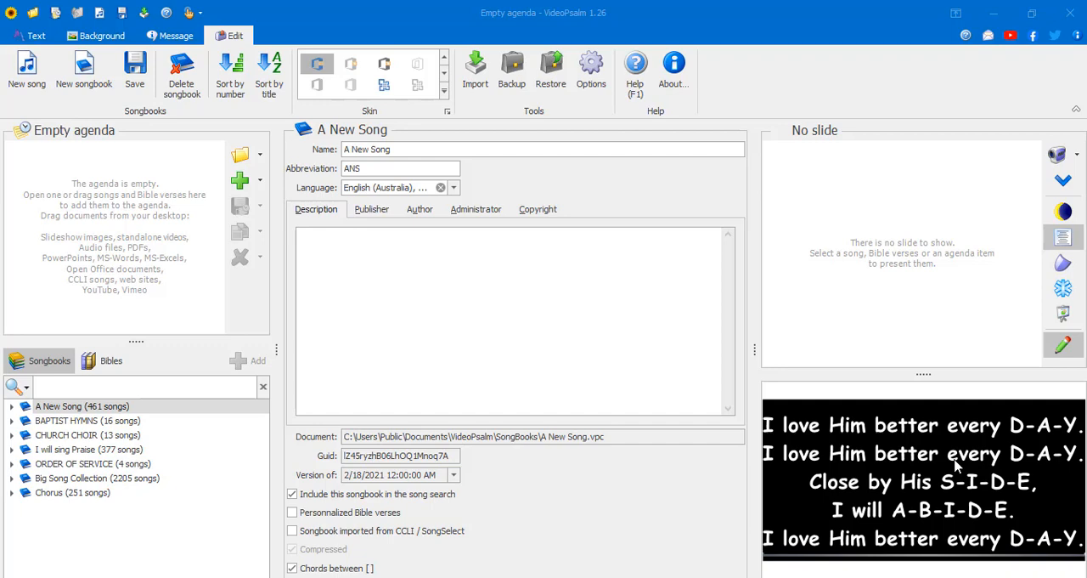
pyautogui.click(108, 361)
pyautogui.click(49, 361)
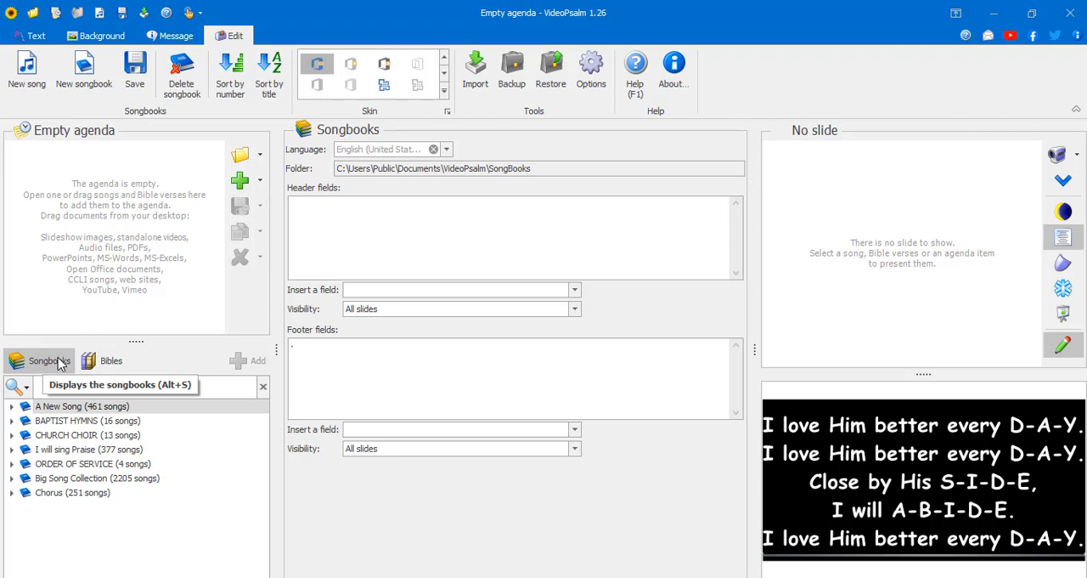
pyautogui.click(60, 360)
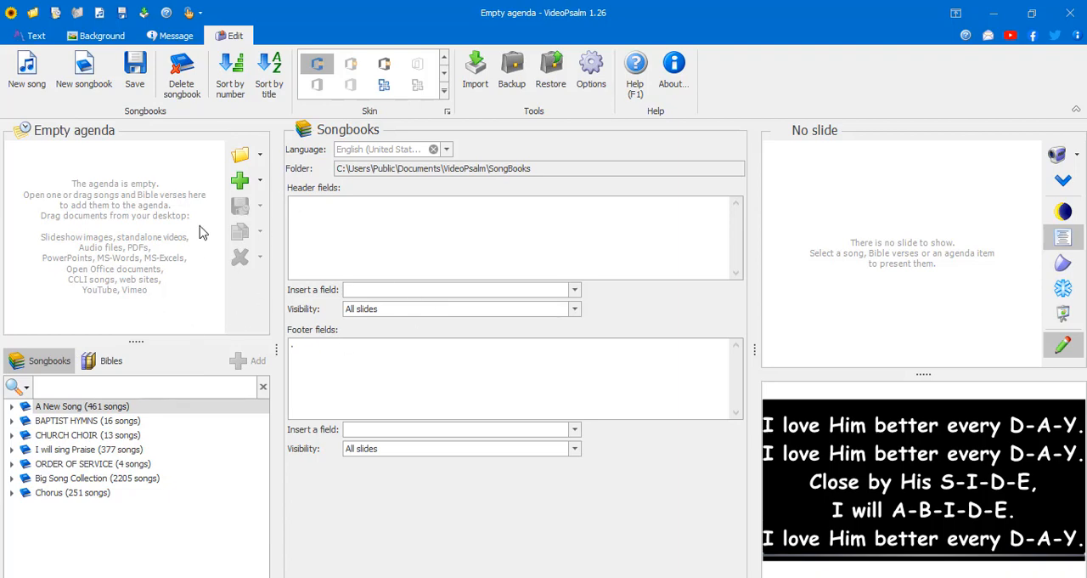
pyautogui.click(25, 37)
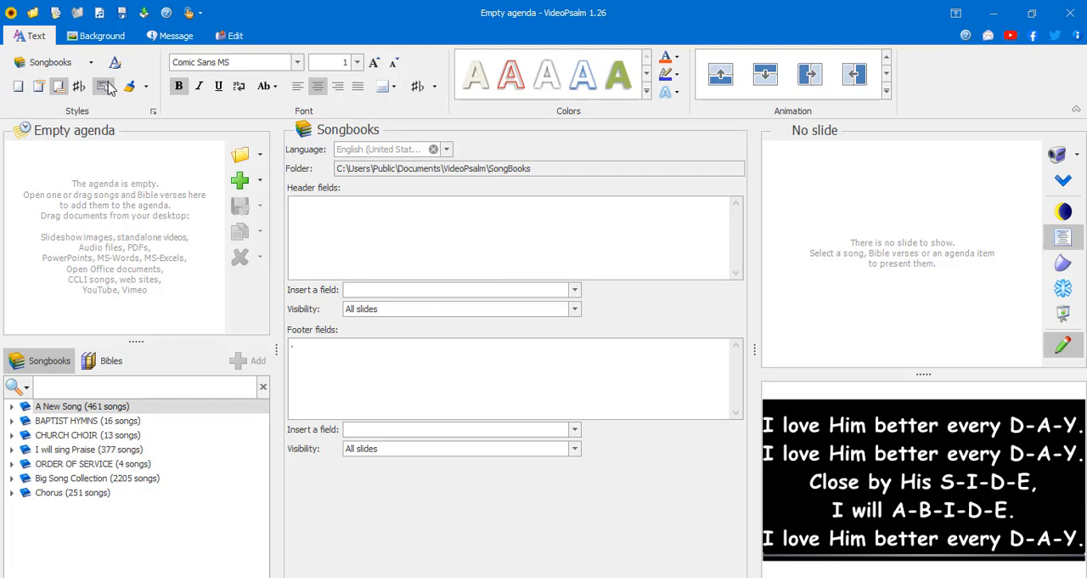
pyautogui.click(36, 369)
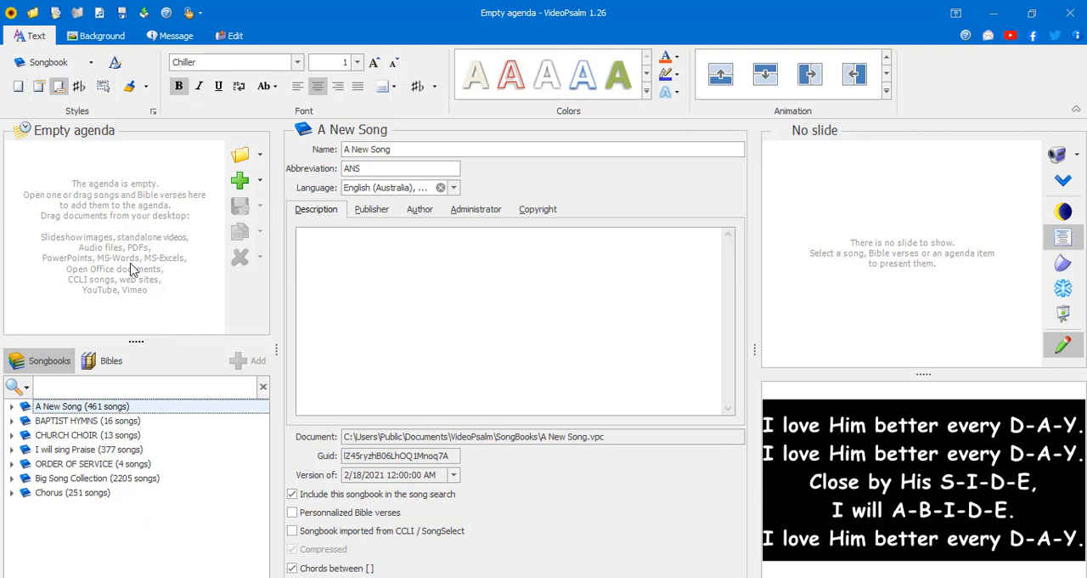
# - Sort the songs of the A New Song songbook by title and expand it to check the order
pyautogui.click(226, 36)
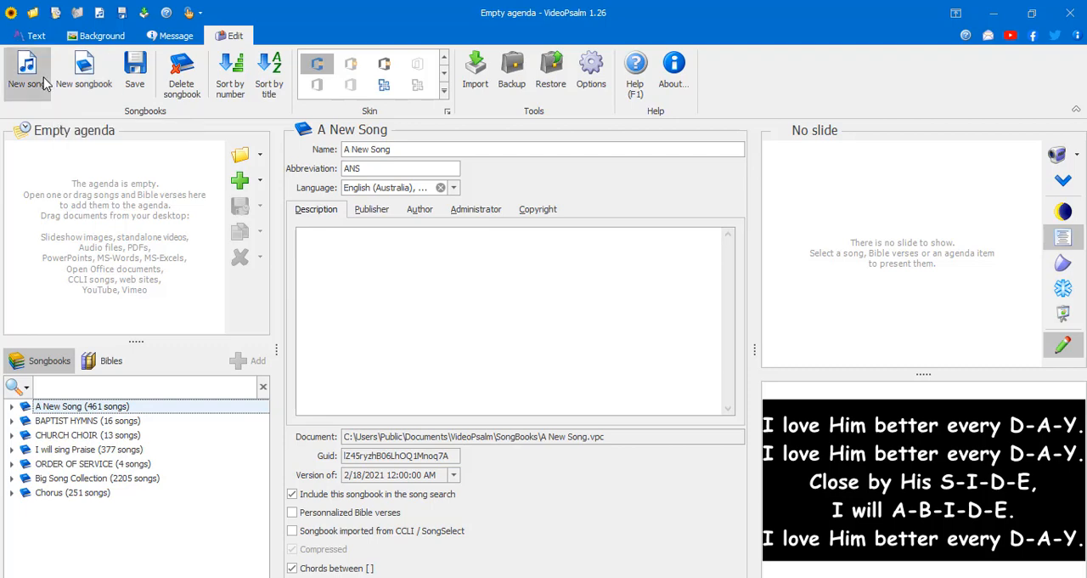
pyautogui.rightClick(111, 546)
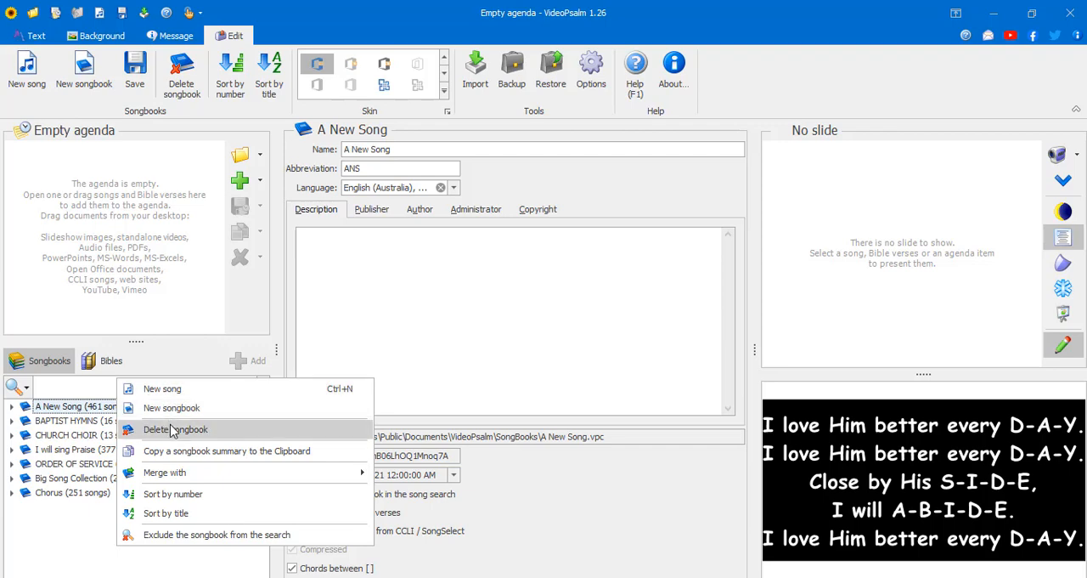
pyautogui.moveTo(158, 473)
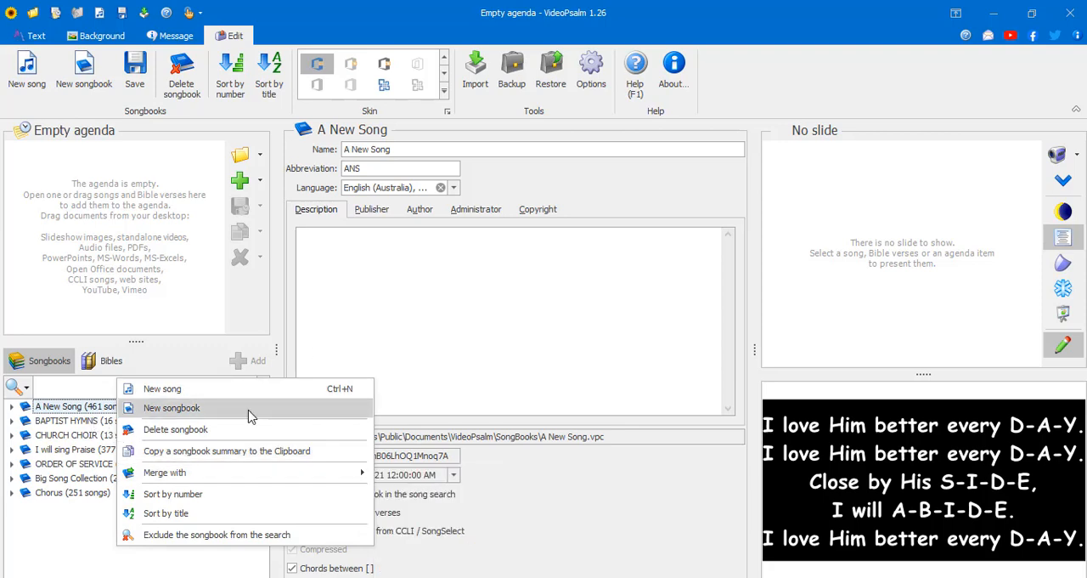
pyautogui.click(198, 513)
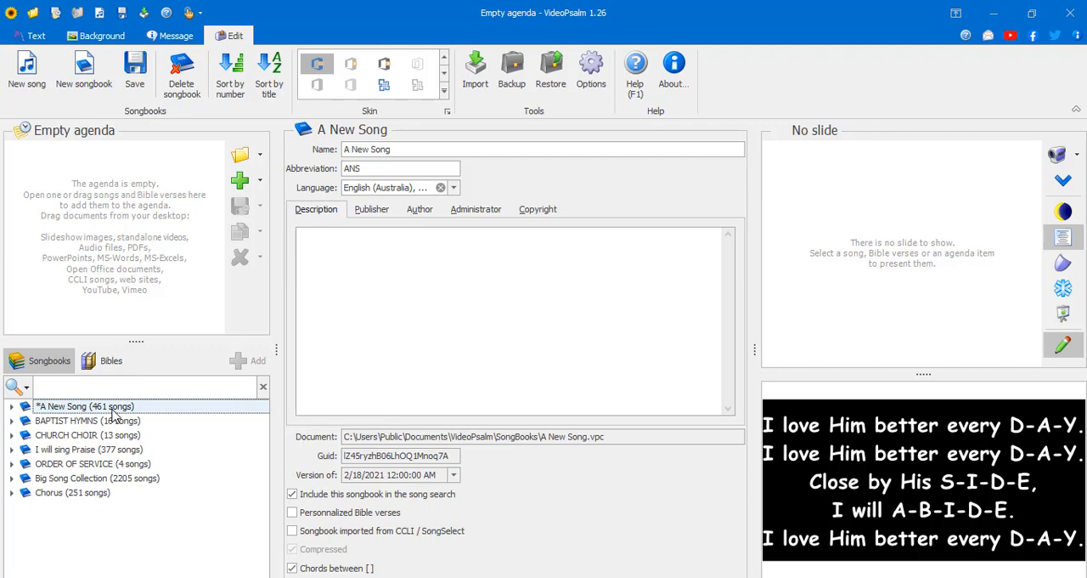
pyautogui.click(12, 407)
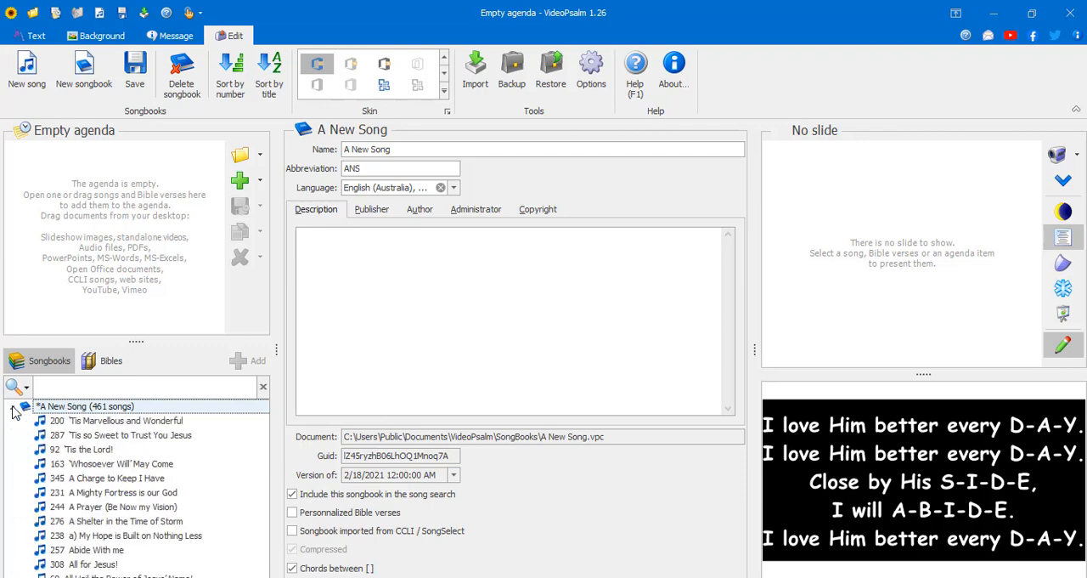
pyautogui.click(13, 408)
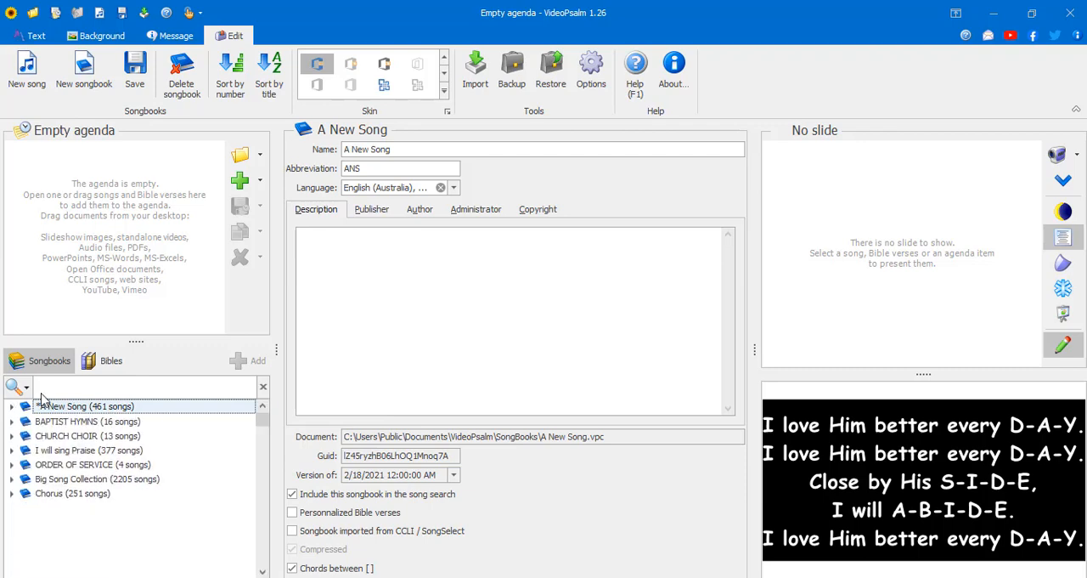
# - Sort the songs of the A New Song songbook by number and check its song list
pyautogui.rightClick(165, 551)
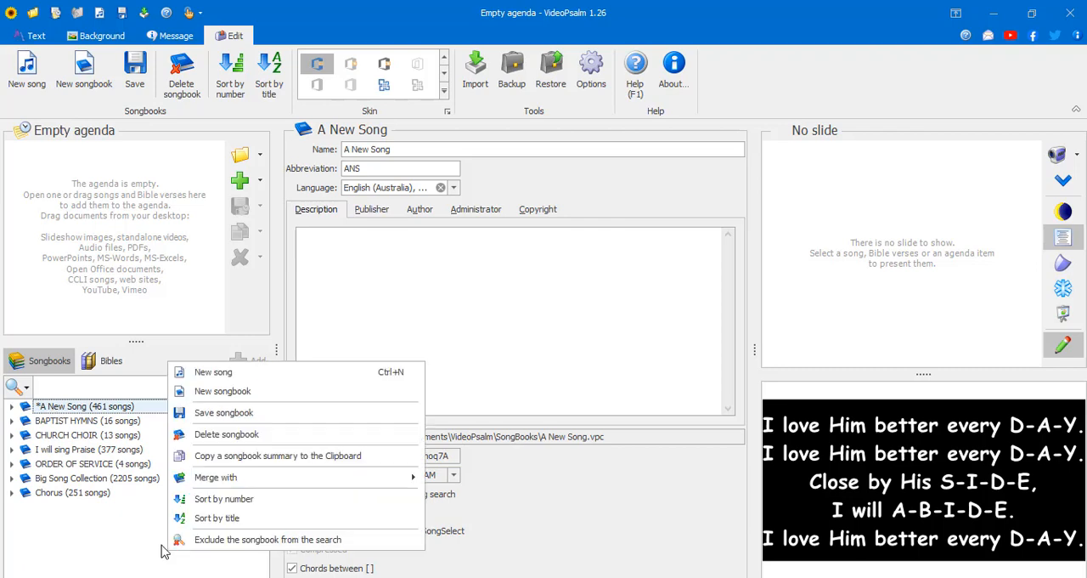
pyautogui.click(201, 516)
pyautogui.click(14, 408)
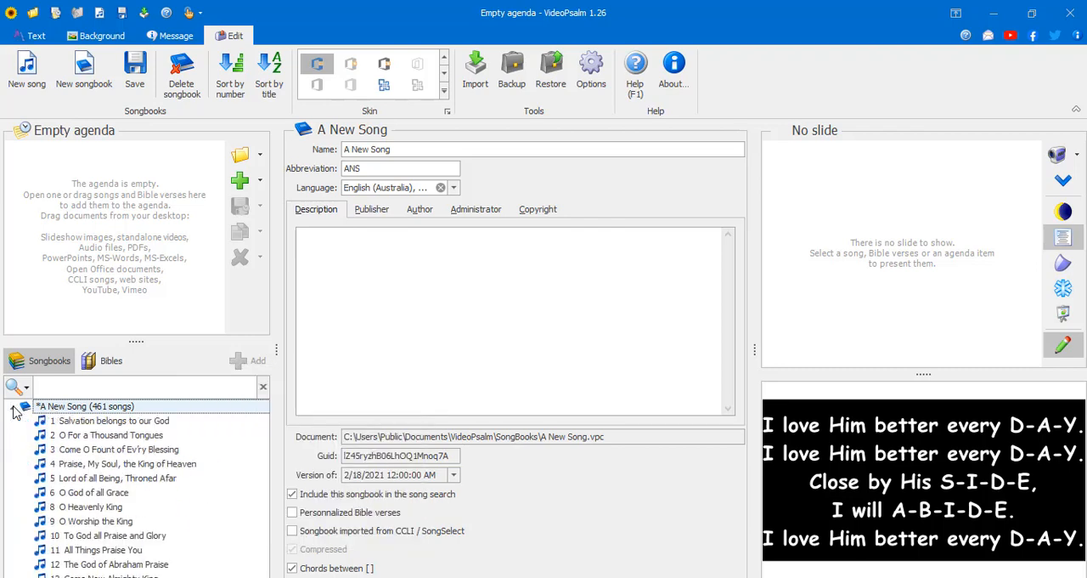
pyautogui.click(14, 409)
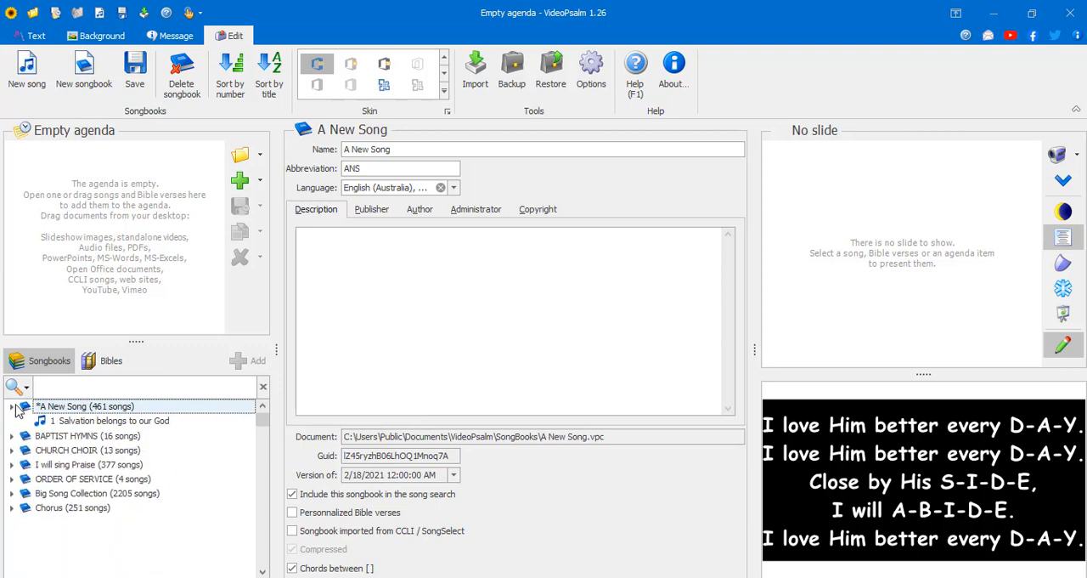
# - Sort the BAPTIST HYMNS songbook by number and expand it to check the song order
pyautogui.click(54, 422)
pyautogui.rightClick(58, 423)
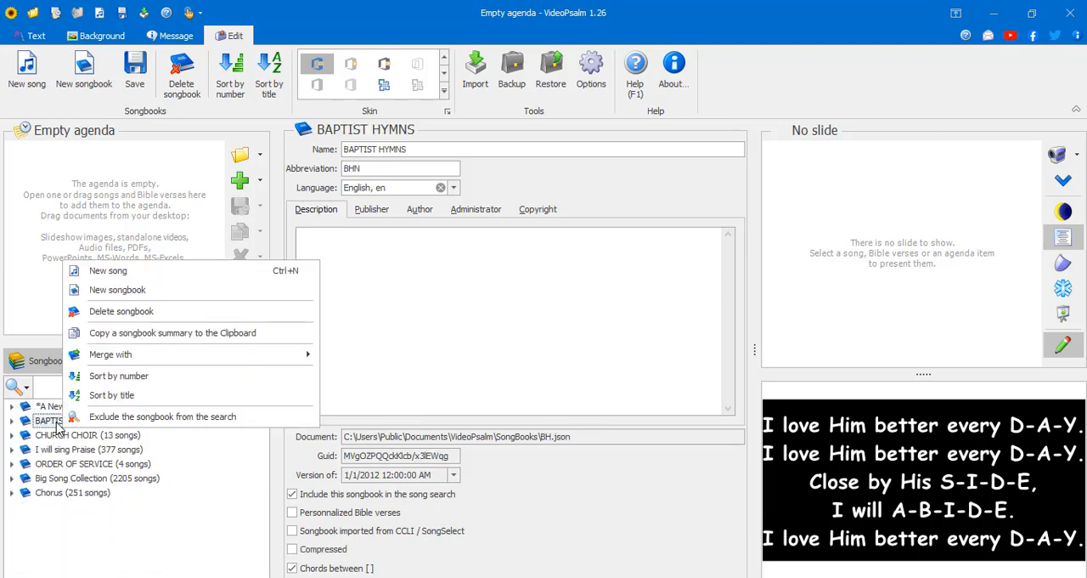
pyautogui.click(119, 375)
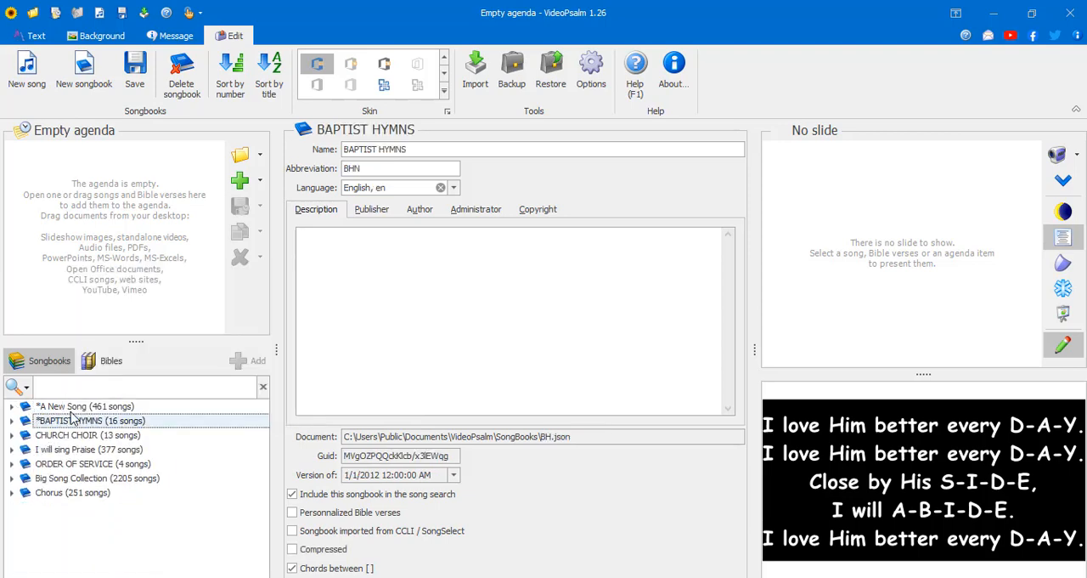
pyautogui.click(13, 420)
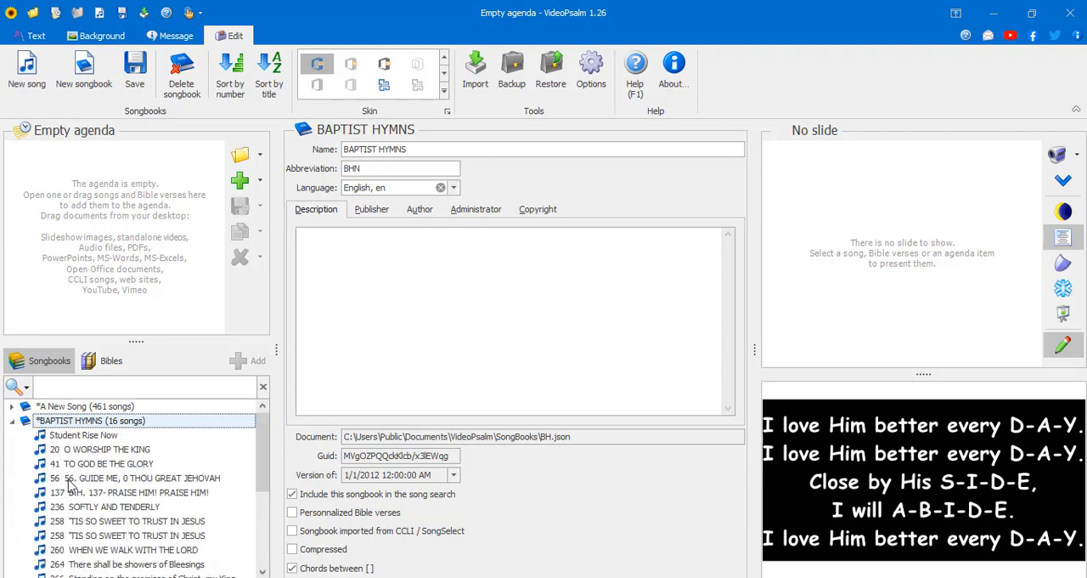
pyautogui.click(15, 421)
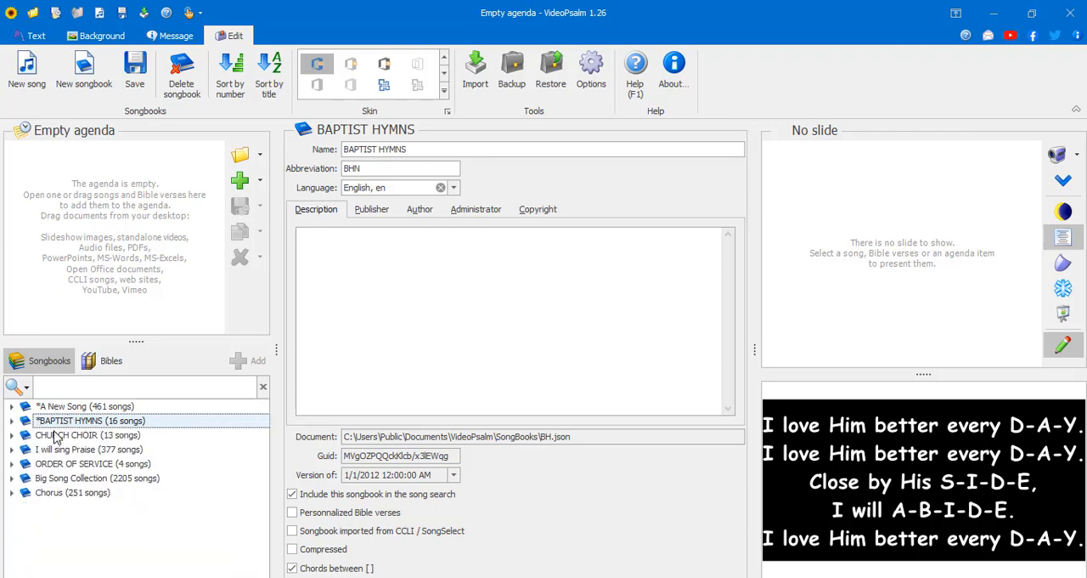
# - Sort the CHURCH CHOIR and I will sing Praise songbooks by number
pyautogui.click(56, 436)
pyautogui.rightClick(56, 435)
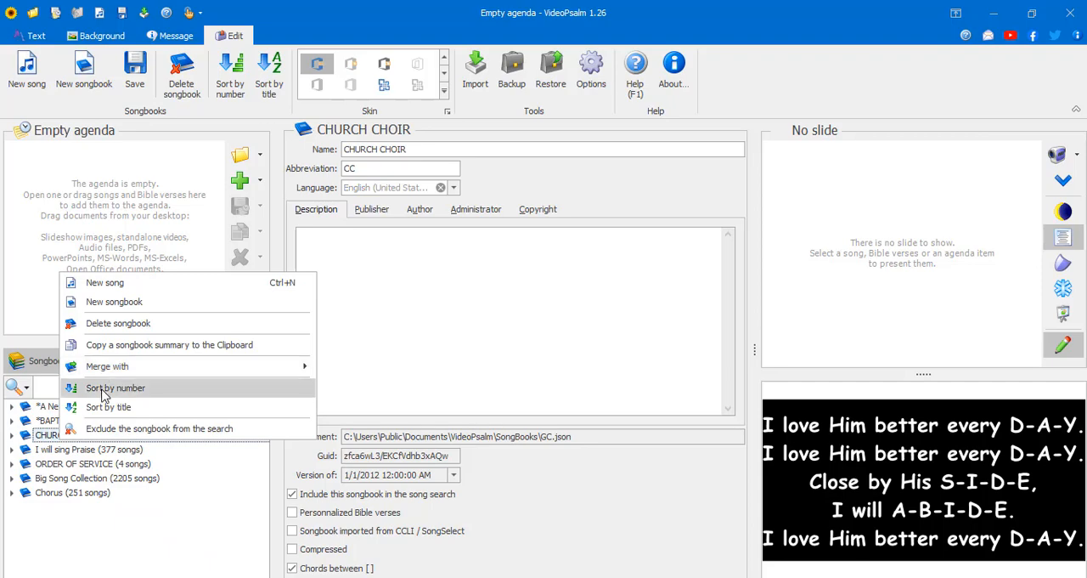
pyautogui.click(103, 392)
pyautogui.click(48, 453)
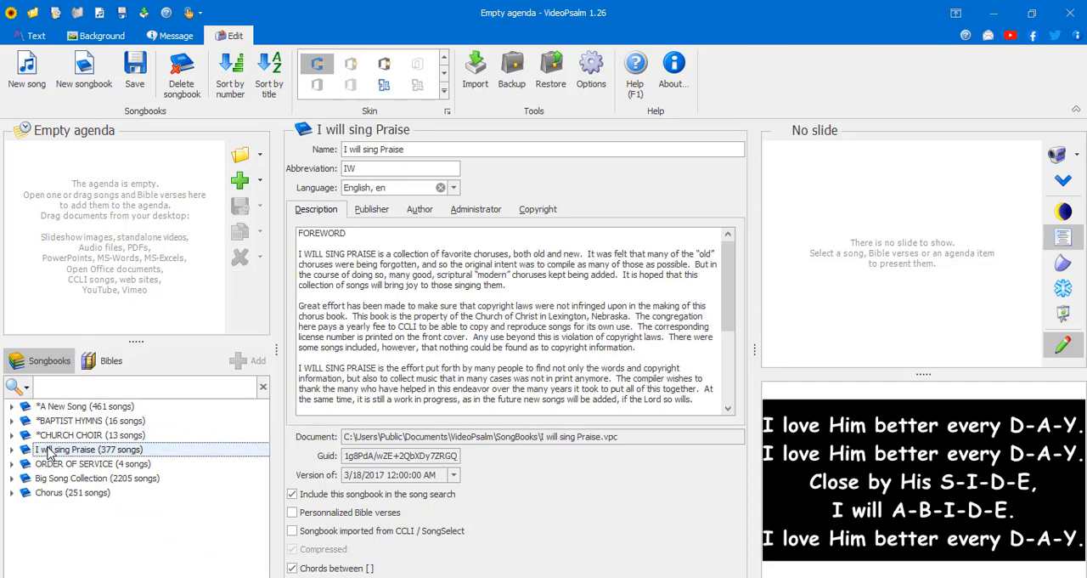
pyautogui.rightClick(48, 454)
pyautogui.click(106, 403)
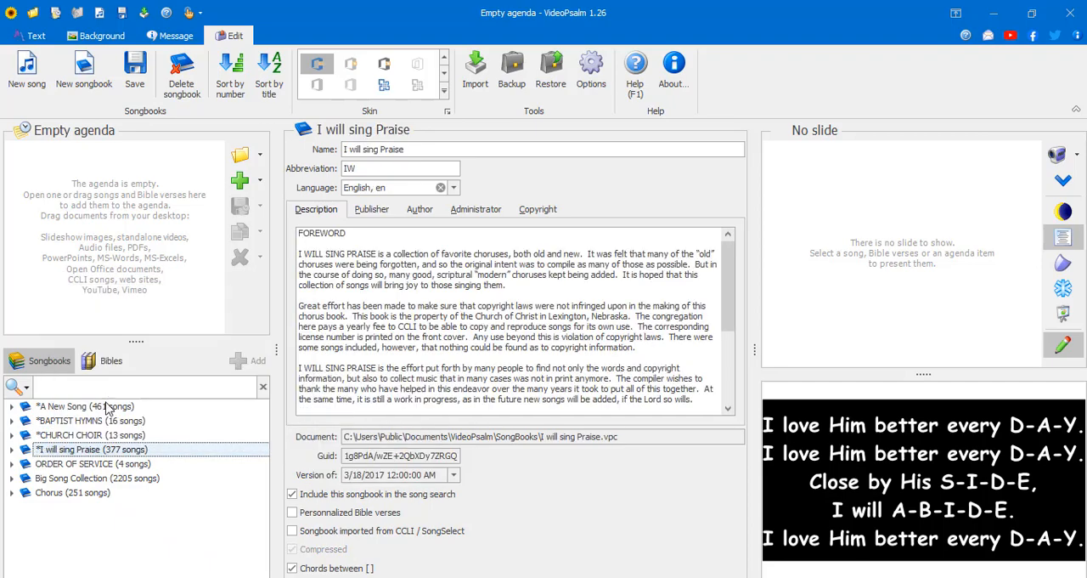
# - Sort the ORDER OF SERVICE and Big Song Collection songbooks by number
pyautogui.click(94, 464)
pyautogui.rightClick(95, 465)
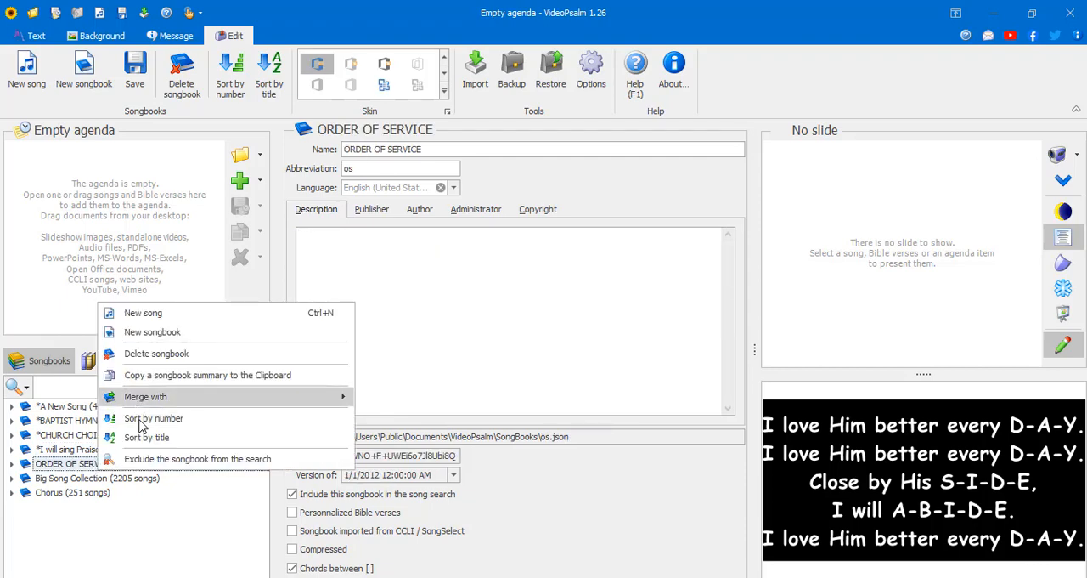
pyautogui.click(144, 419)
pyautogui.click(107, 481)
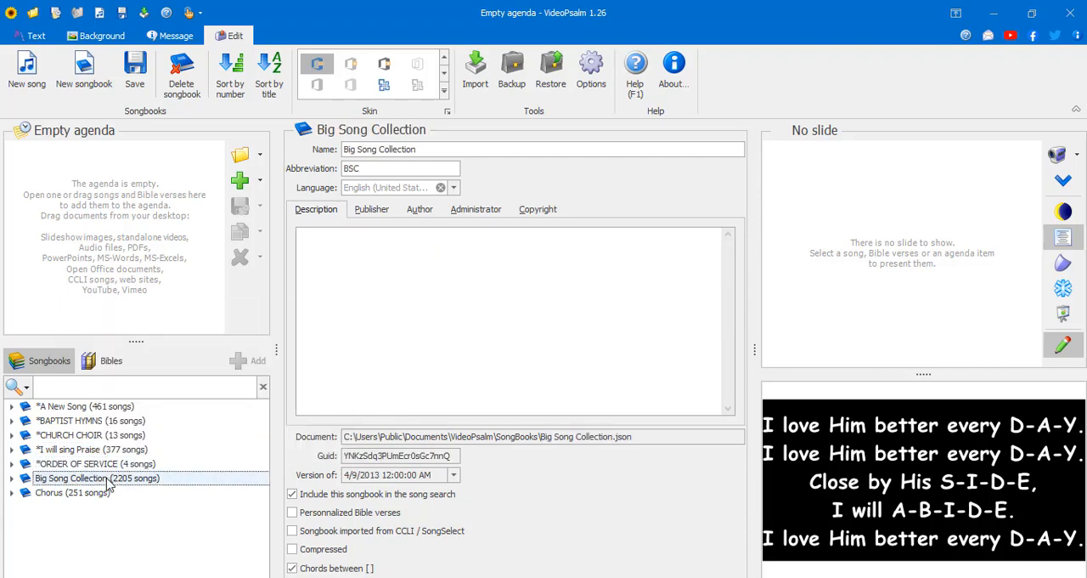
pyautogui.rightClick(108, 481)
pyautogui.click(146, 433)
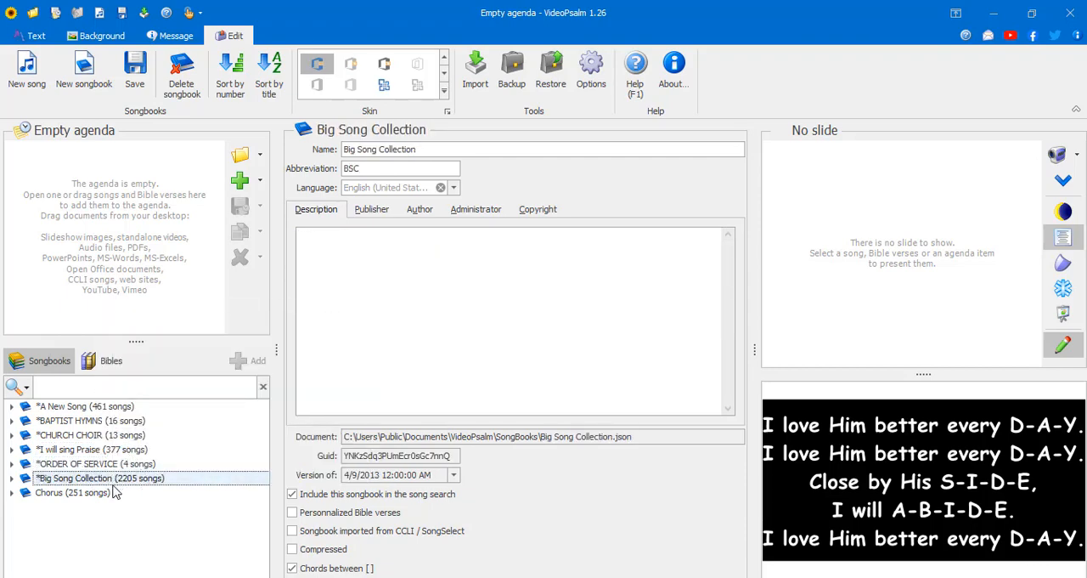
# - Sort the Chorus songbook by number and save all the modified songbooks
pyautogui.click(116, 493)
pyautogui.rightClick(115, 493)
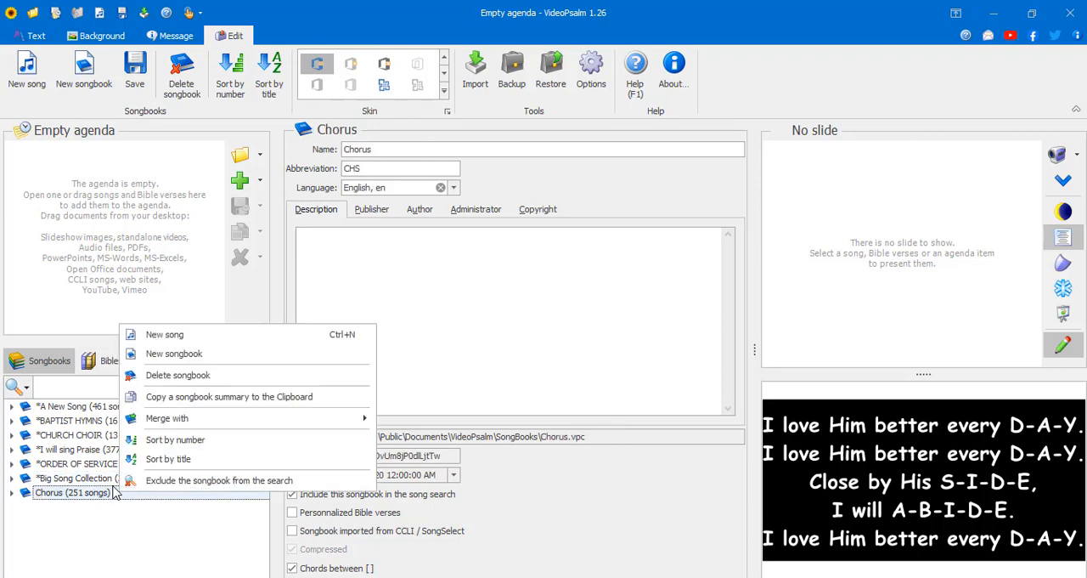
pyautogui.click(155, 439)
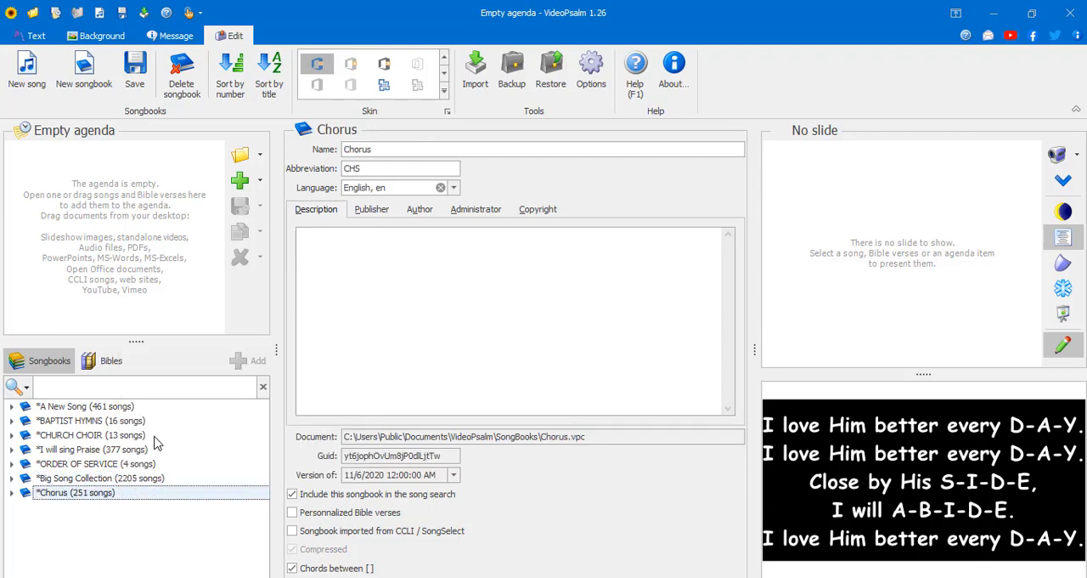
pyautogui.click(123, 81)
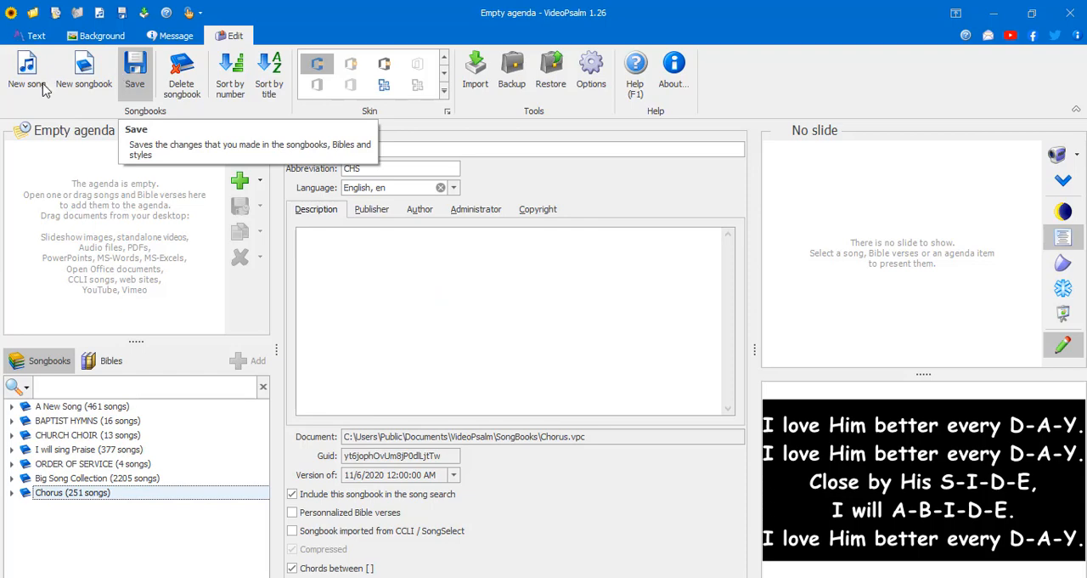
# - Examine the order of the songs in the saved BAPTIST HYMNS songbook, then collapse it
pyautogui.click(13, 420)
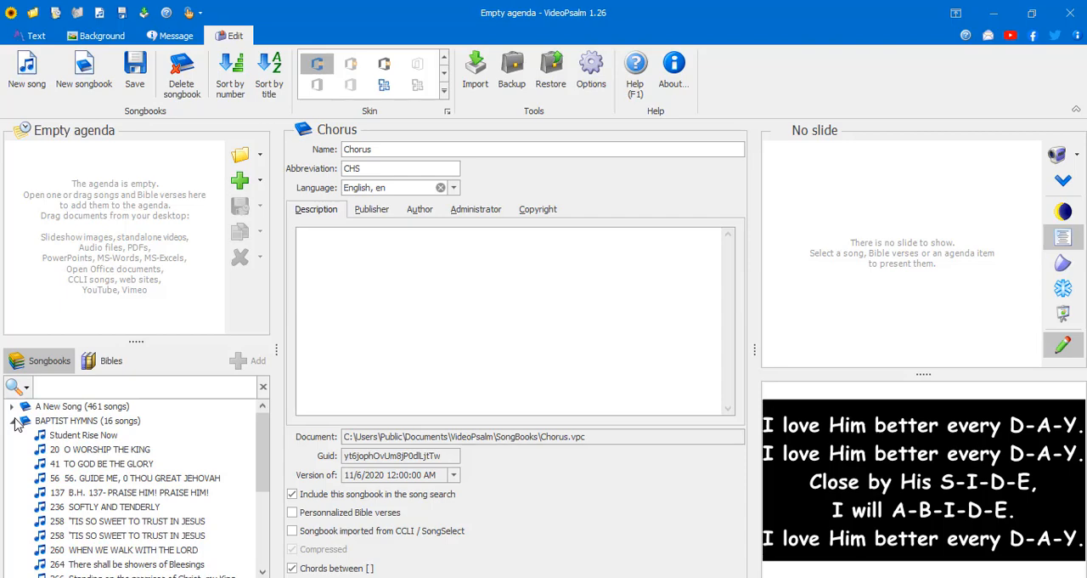
pyautogui.scroll(-3, 104, 568)
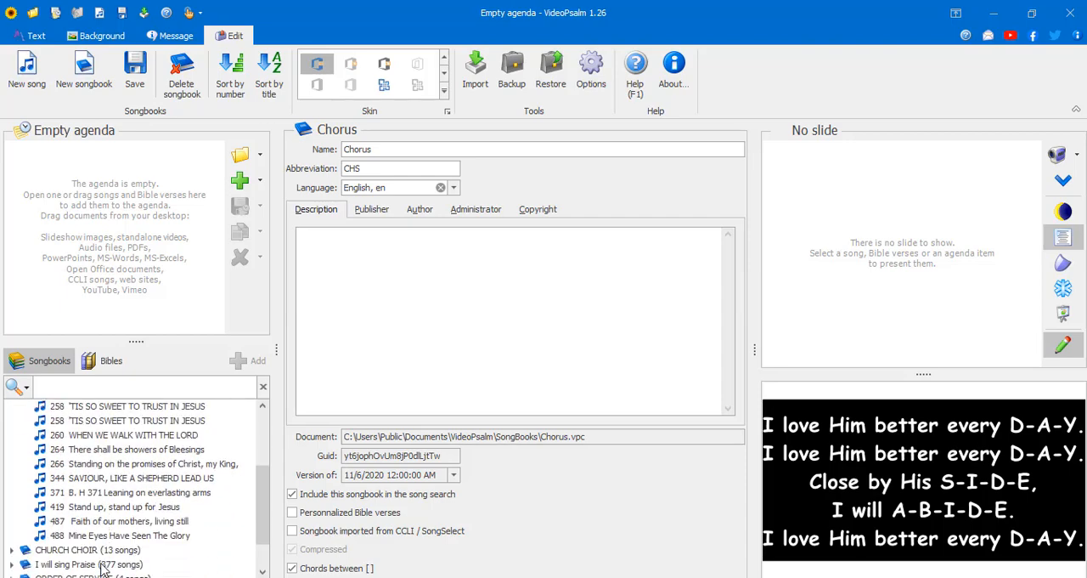
pyautogui.scroll(3, 102, 567)
pyautogui.click(13, 420)
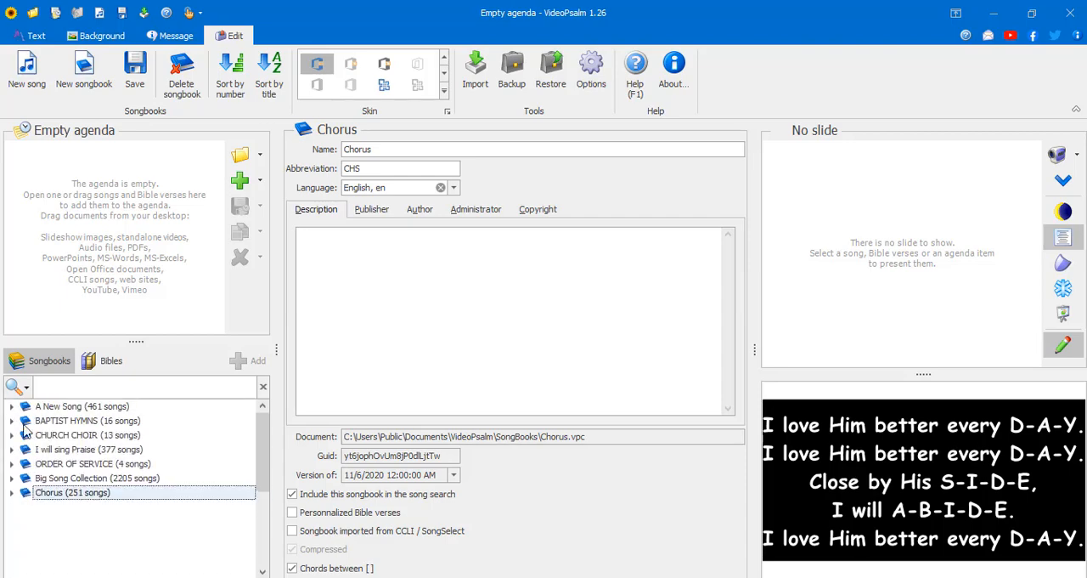
# - Create a new songbook named "Concert Songs" with the abbreviation CS
pyautogui.rightClick(93, 527)
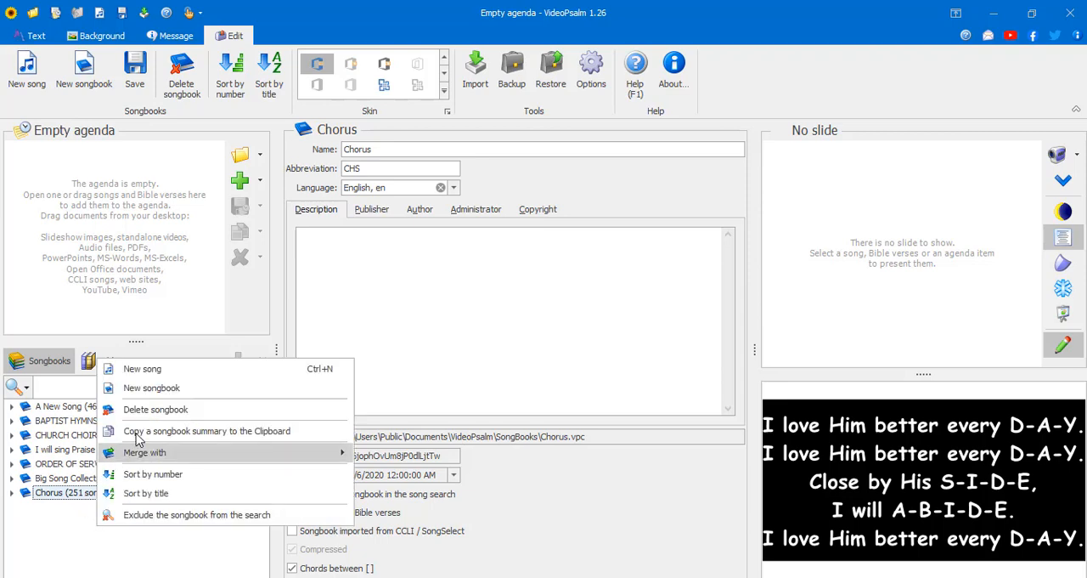
pyautogui.click(149, 390)
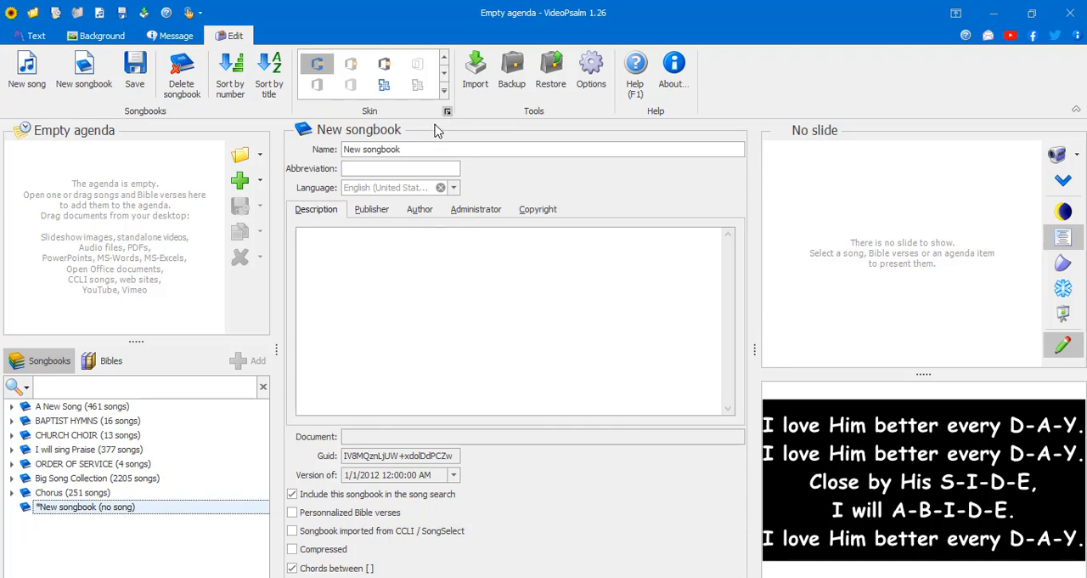
pyautogui.moveTo(424, 149); pyautogui.dragTo(214, 164)
pyautogui.write('COn')
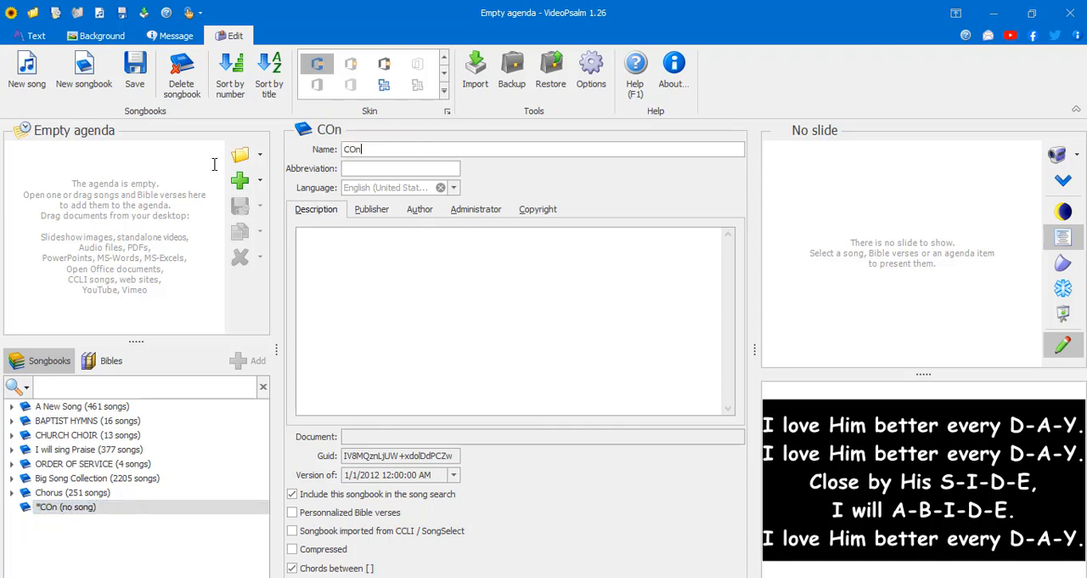
pyautogui.press('BackSpace')
pyautogui.press('BackSpace')
pyautogui.write('oncert Songs')
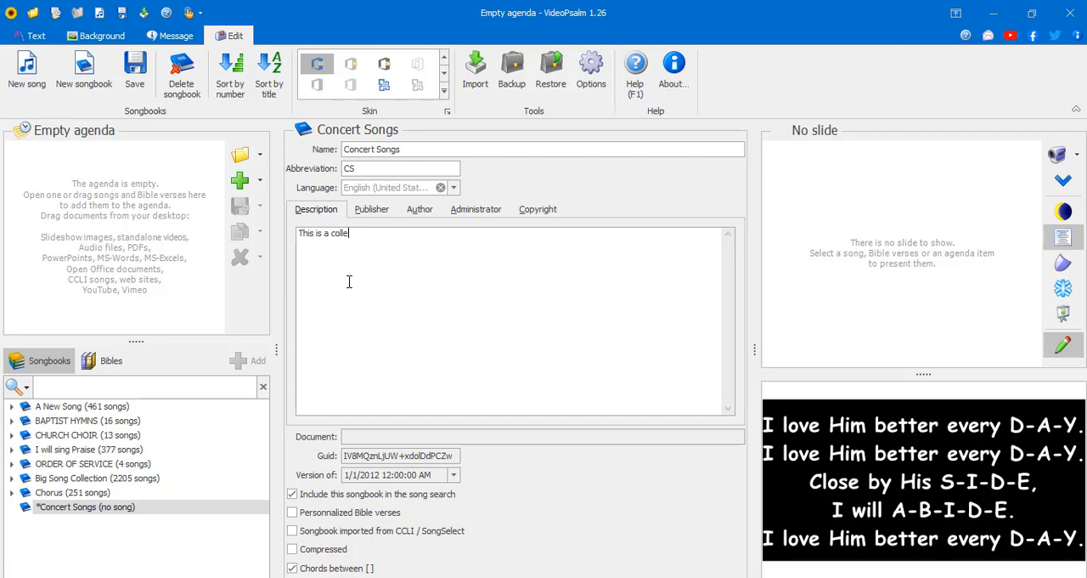
# - Describe the Concert Songs songbook as "This is a collection of songs sang during concert programs"
pyautogui.write('concert')
pyautogui.hotkey('ctrl', 'shift', 'Left')
pyautogui.write('s')
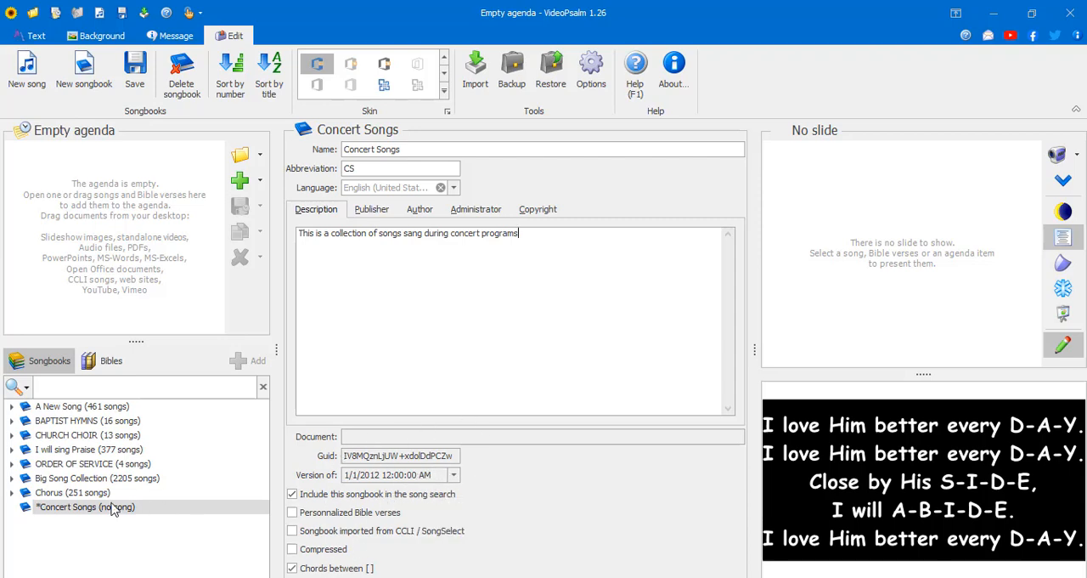
# - Enter the author's full name in the Concert Songs songbook details
pyautogui.click(57, 507)
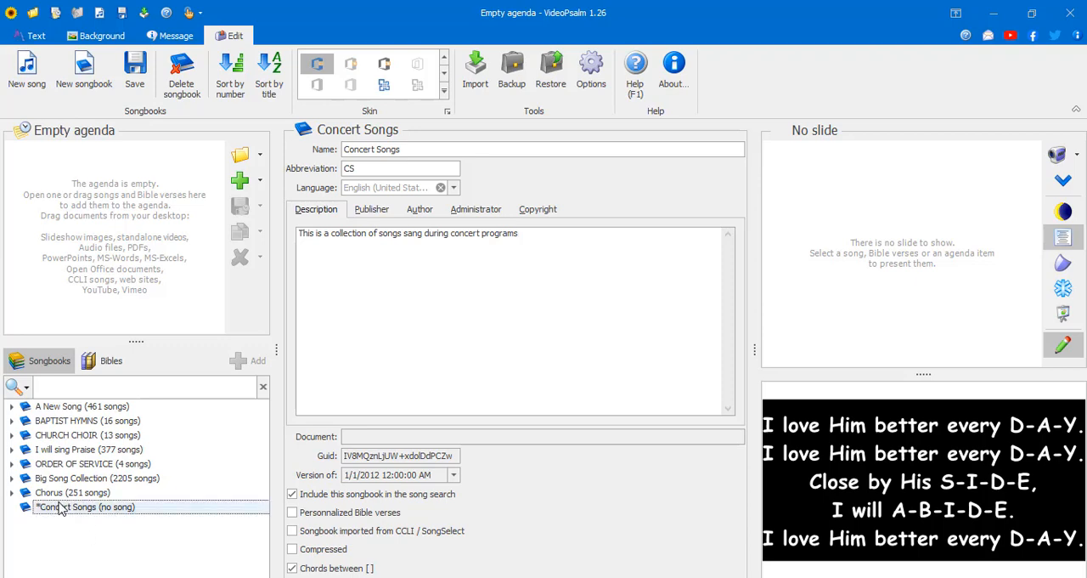
pyautogui.click(417, 213)
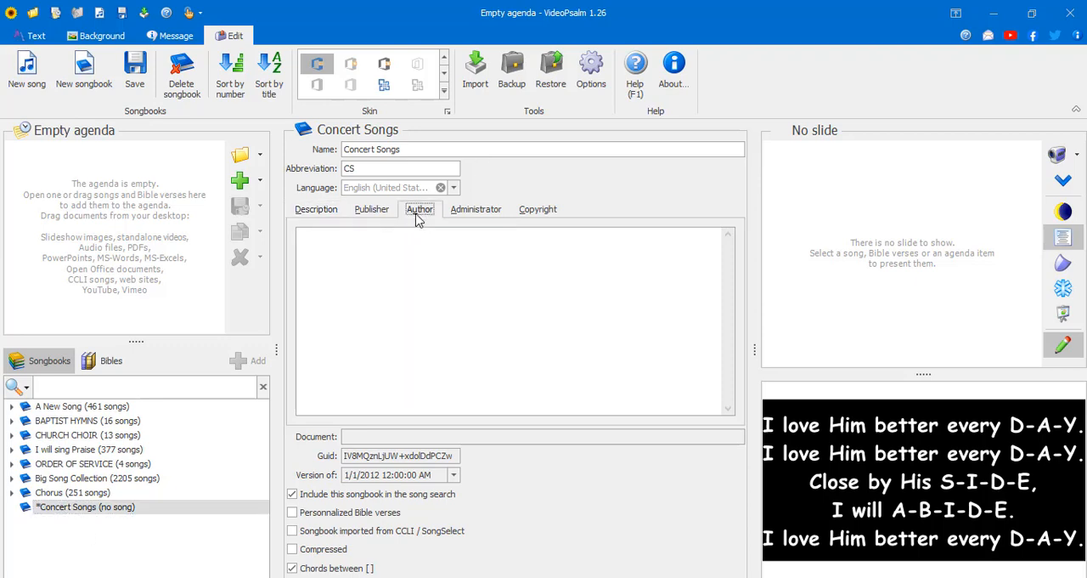
pyautogui.write('Emmanue')
pyautogui.write('Mr. ')
pyautogui.write(' A')
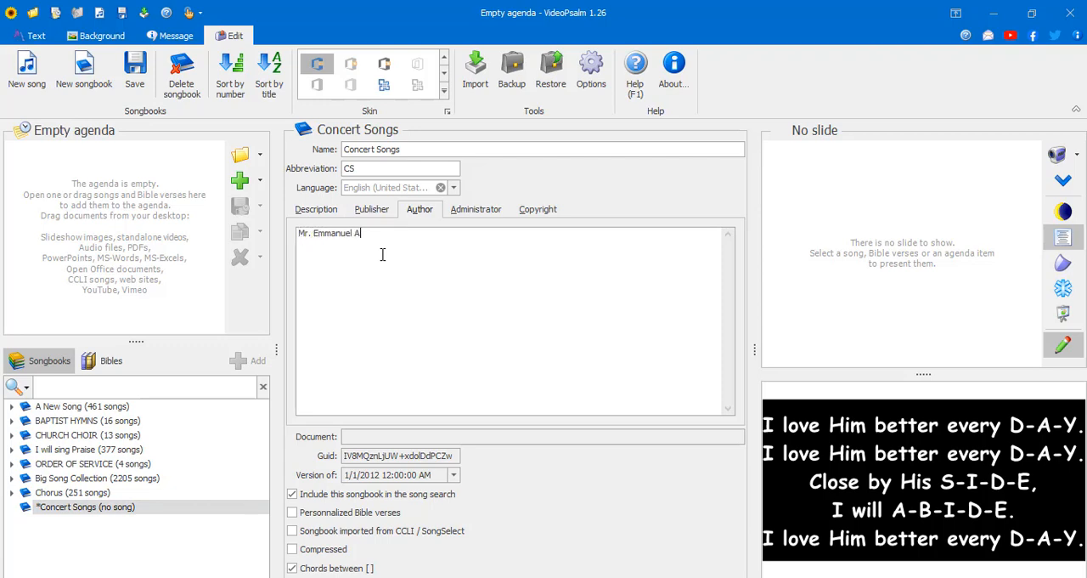
pyautogui.write('gamini')
# - Fill in the administrator's full name and the copyright holder's name for the Concert Songs songbook
pyautogui.click(463, 210)
pyautogui.write('M')
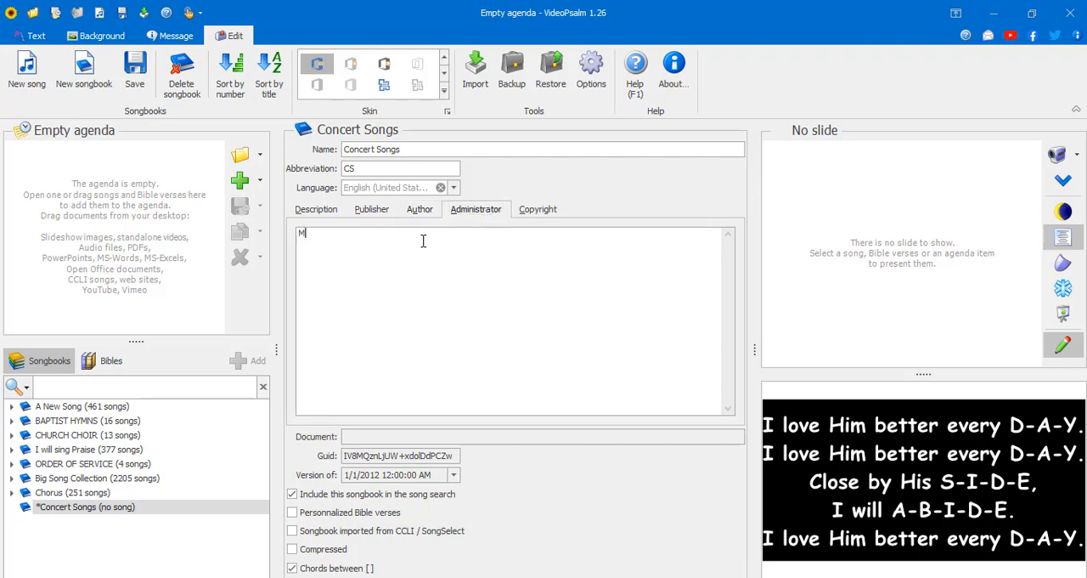
pyautogui.write('r. Emmanuel Agamini')
pyautogui.click(538, 210)
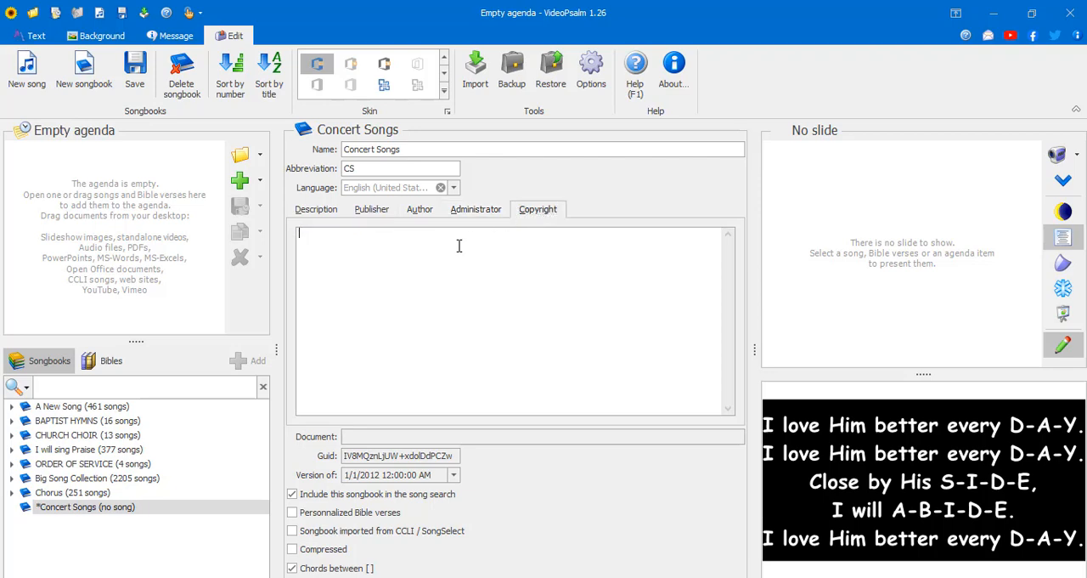
pyautogui.write('Emah')
# - Add a new song to Concert Songs, titled "Breath by Dunsin Oyekan" and numbered 1
pyautogui.click(117, 508)
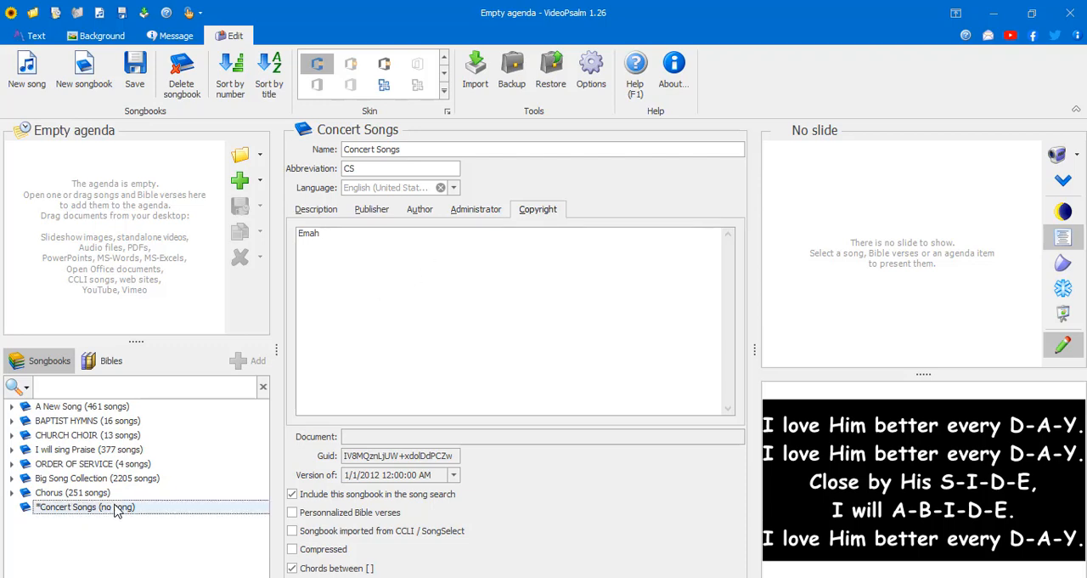
pyautogui.hotkey('ctrl', 'n')
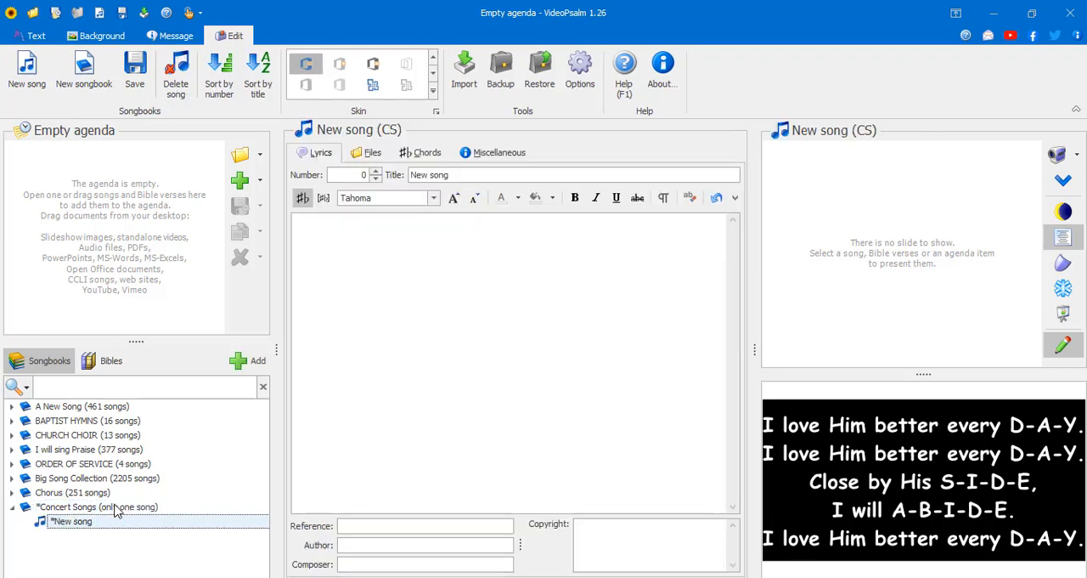
pyautogui.moveTo(478, 175); pyautogui.dragTo(308, 191)
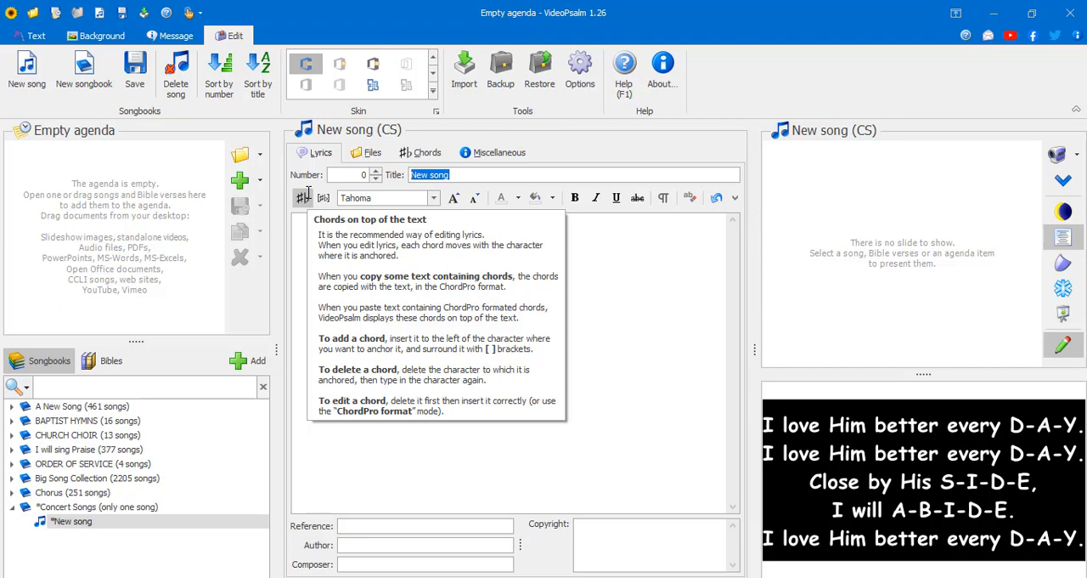
pyautogui.write('Just')
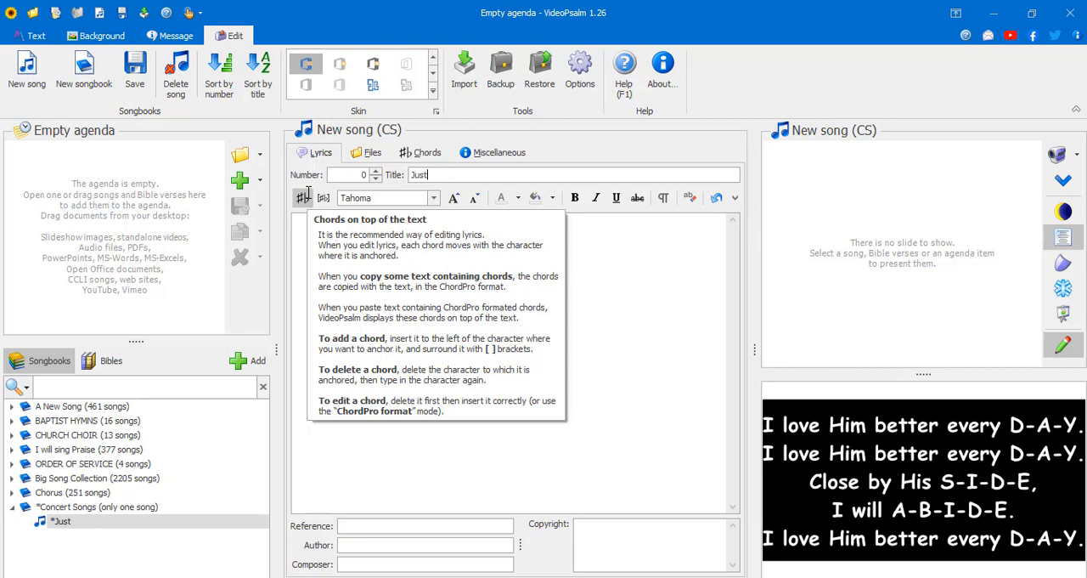
pyautogui.hotkey('ctrl', 'a')
pyautogui.write('Breath by Dunsin ')
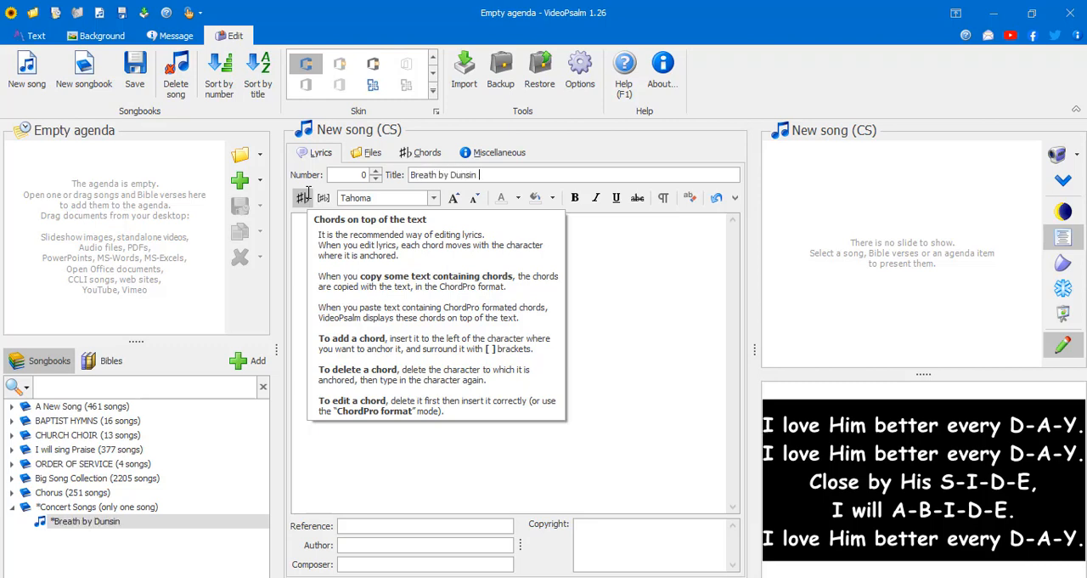
pyautogui.write('Oyekan')
pyautogui.click(360, 175)
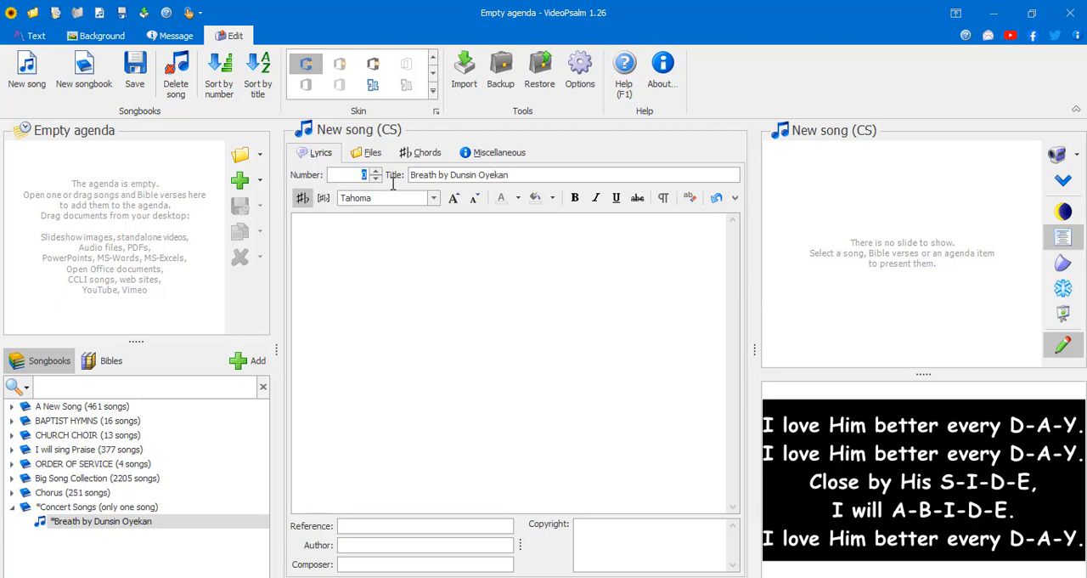
pyautogui.write('1')
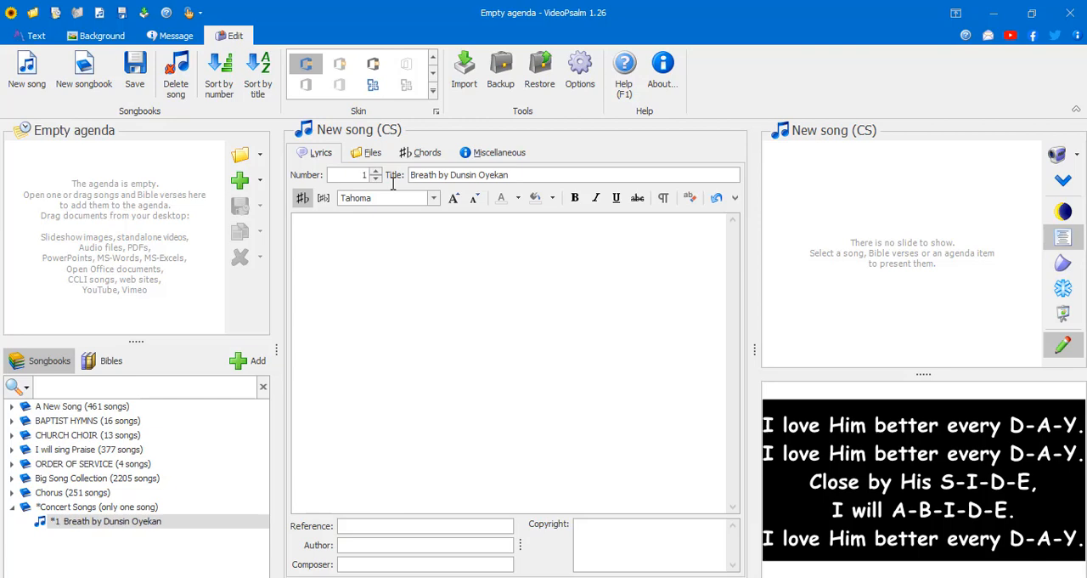
# - Enter "Just" as the first word of the song's lyrics and save the songbook
pyautogui.click(397, 249)
pyautogui.write('Just')
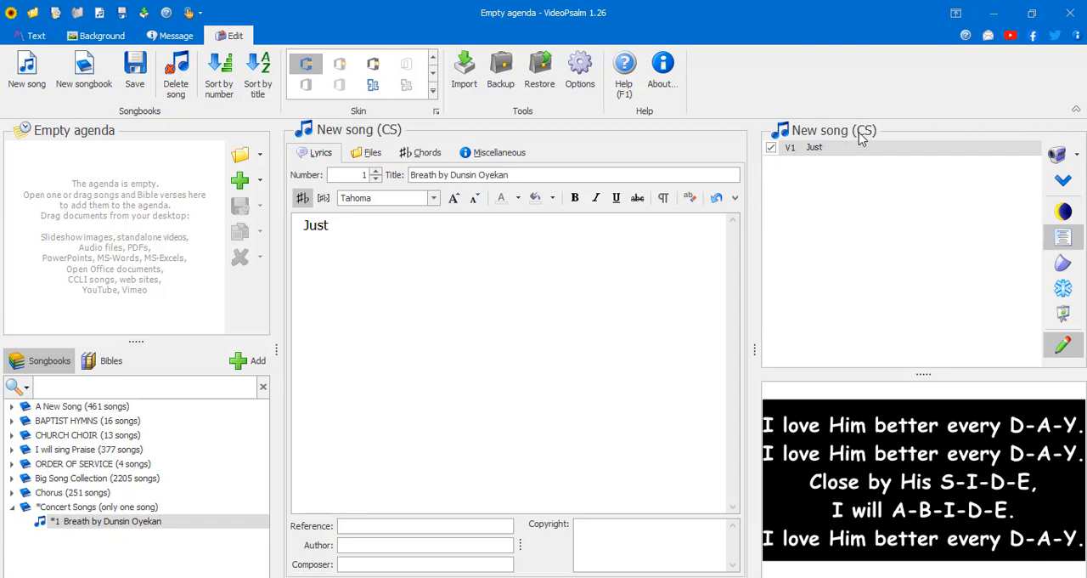
pyautogui.click(144, 89)
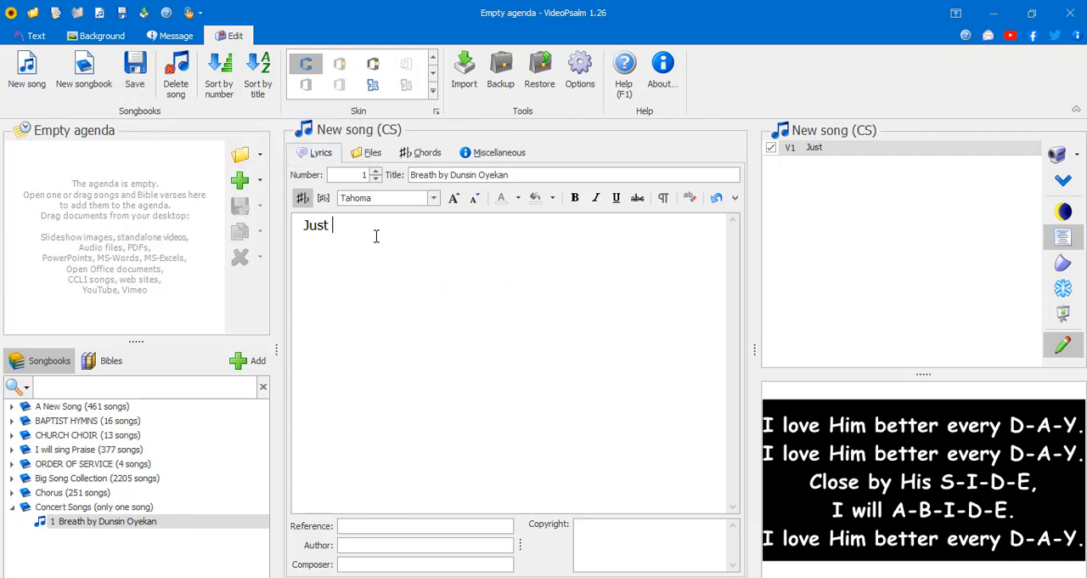
# - Extend the first verse of the lyrics to "Just Breath Your Name upon me, breath"
pyautogui.write('Breath Yo')
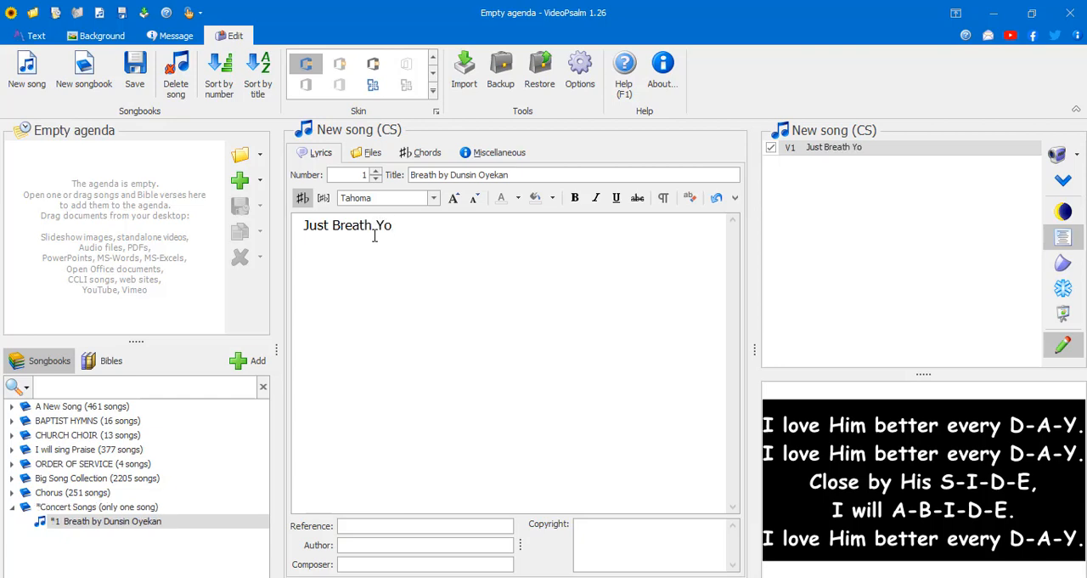
pyautogui.write('ur Name upon me')
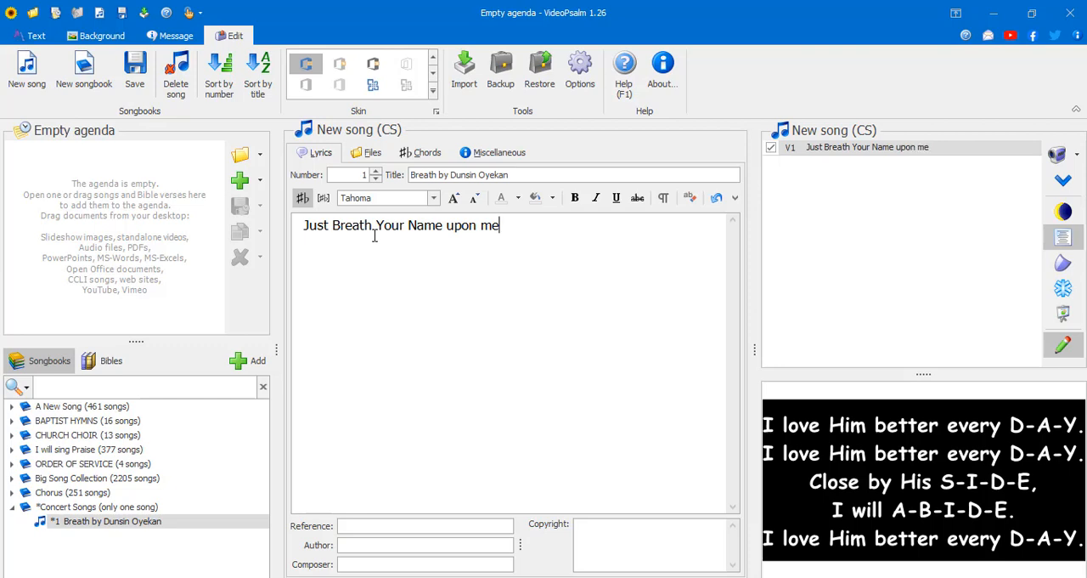
pyautogui.write(', breath')
# - Add a second verse reading "your name oh", separated from the first verse by a blank line
pyautogui.press('Return')
pyautogui.press('Return')
pyautogui.write('your')
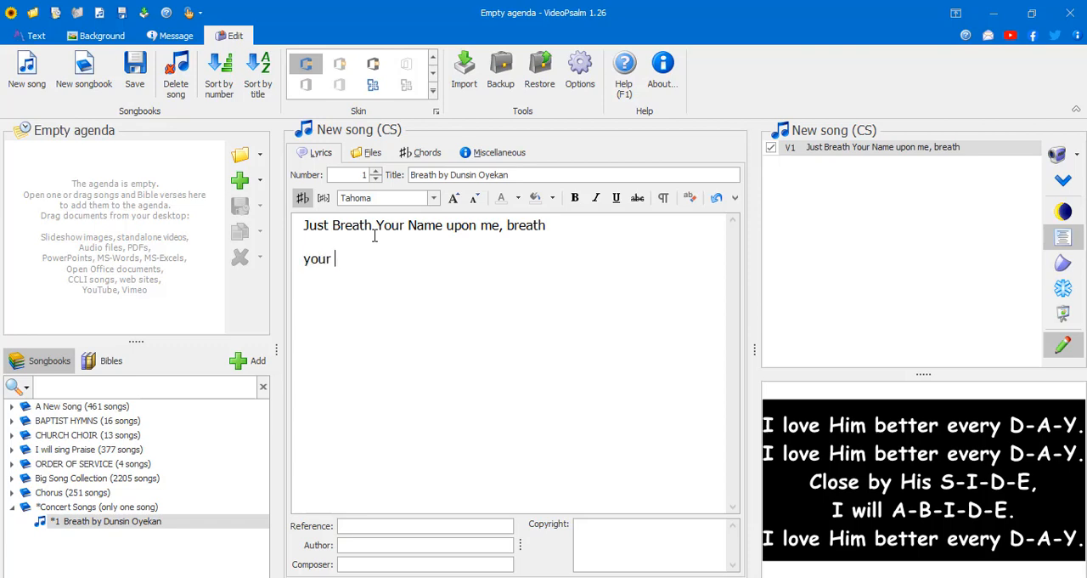
pyautogui.write(' name oh')
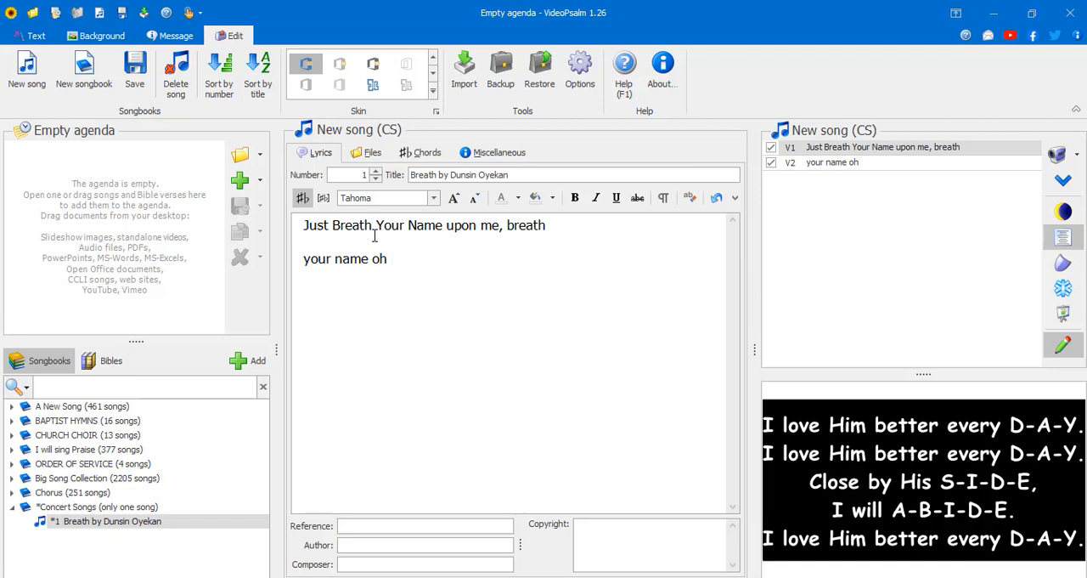
# - Retitle the song "Fragrance of Fire by Dunsin Oyekan" and select all of its lyrics
pyautogui.hotkey('ctrl', 'a')
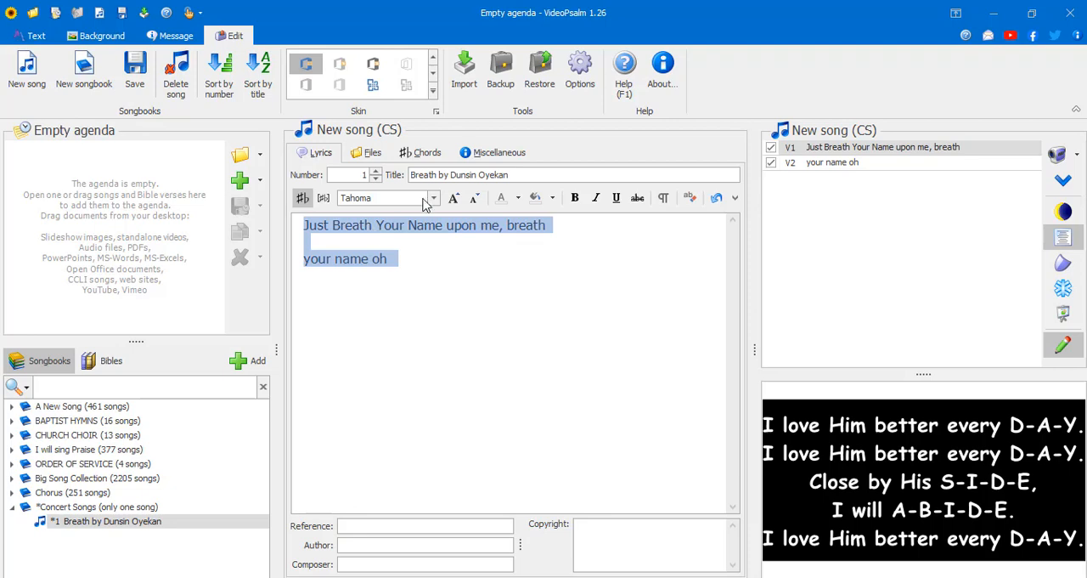
pyautogui.doubleClick(436, 174)
pyautogui.write('Fragrance')
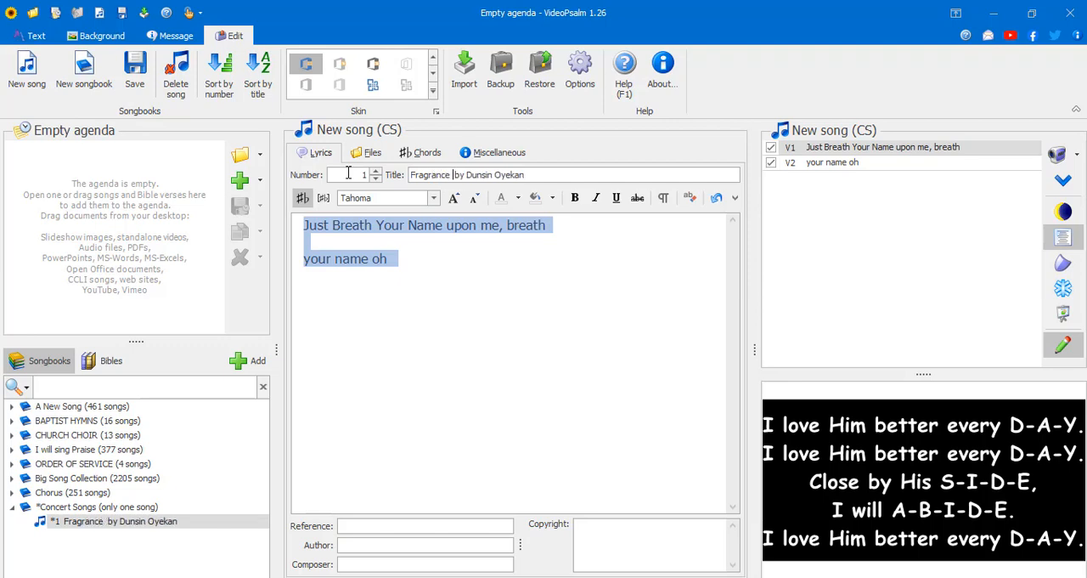
pyautogui.write(' of Fire')
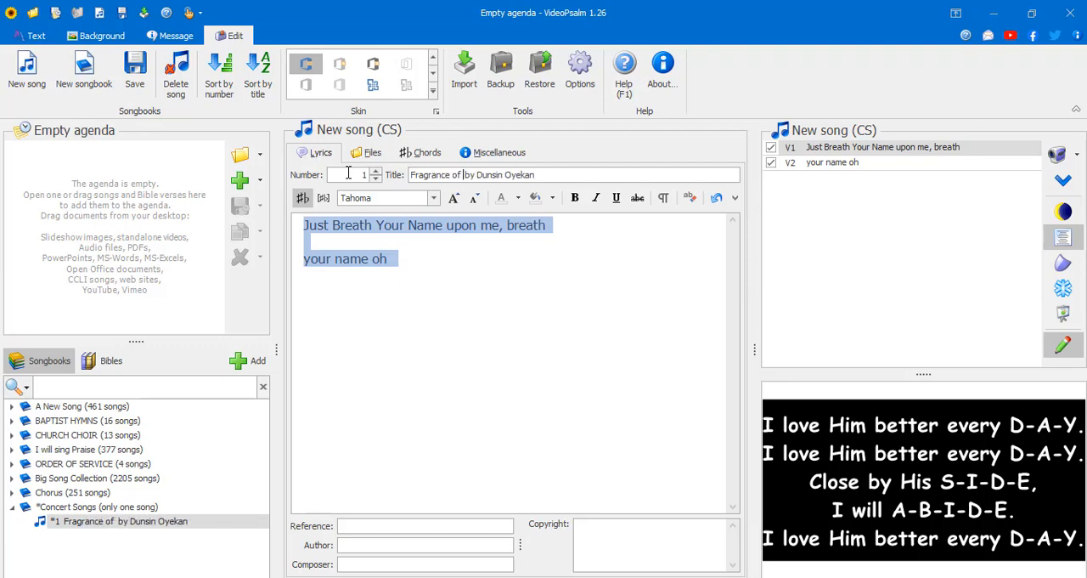
pyautogui.click(439, 254)
pyautogui.hotkey('ctrl', 'a')
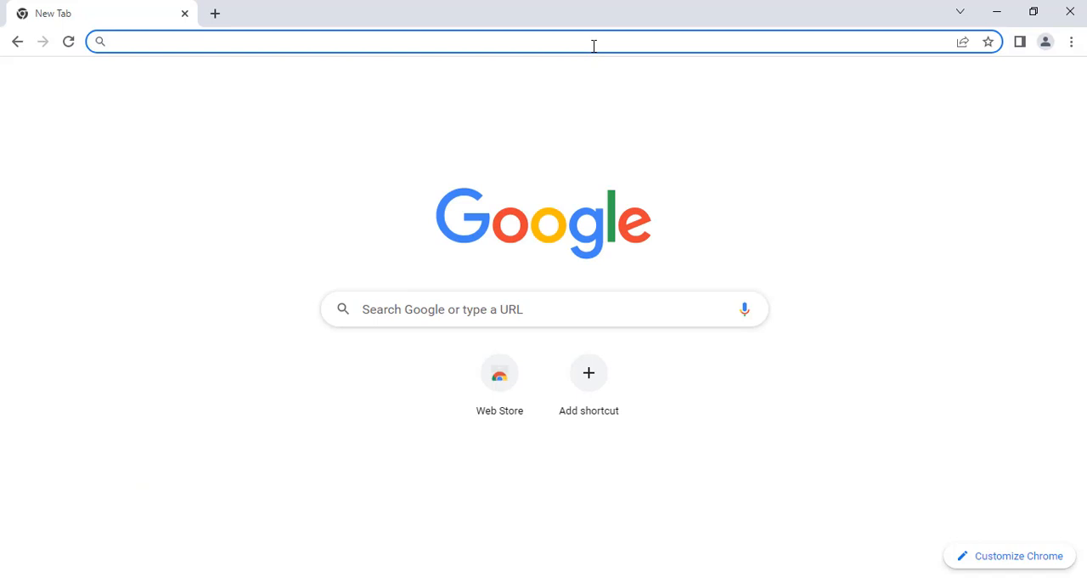
# - Switch to Chrome and search Google for "fragrance of fire" using the suggested song Fragrance to Fire
pyautogui.write('Fra')
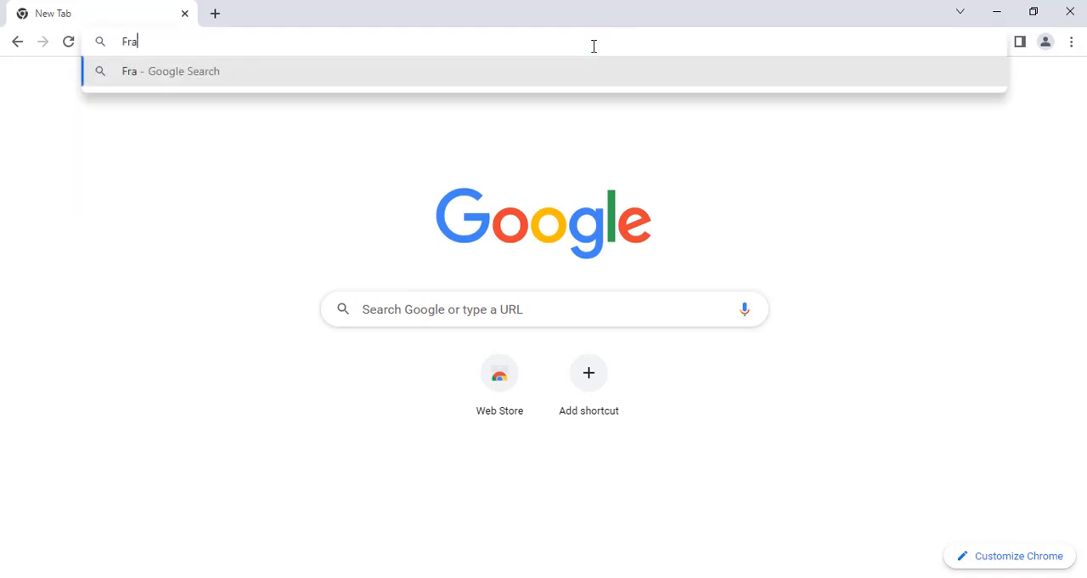
pyautogui.write('grance of ')
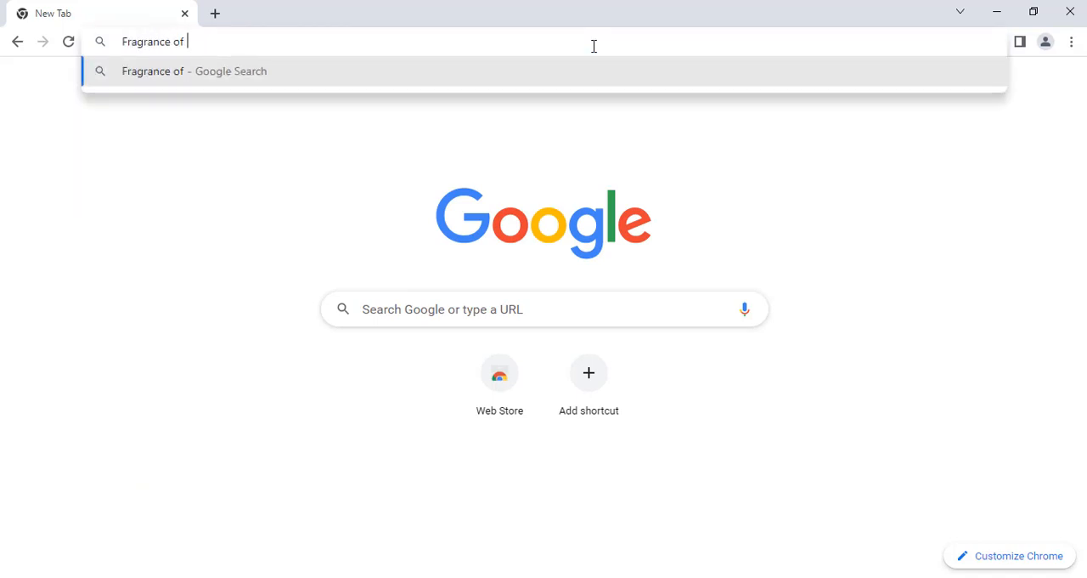
pyautogui.write('Fire')
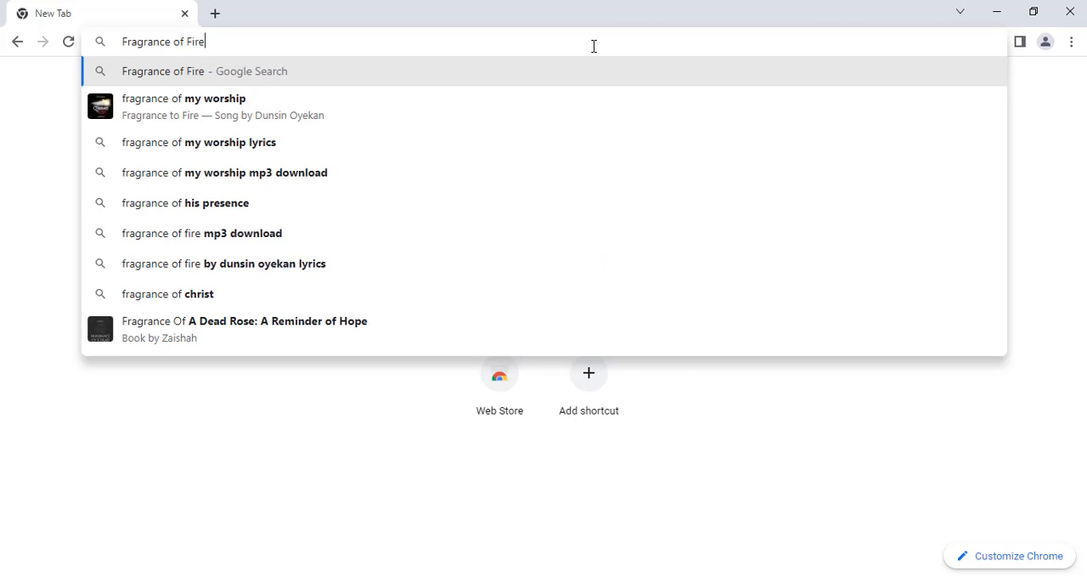
pyautogui.press('Down')
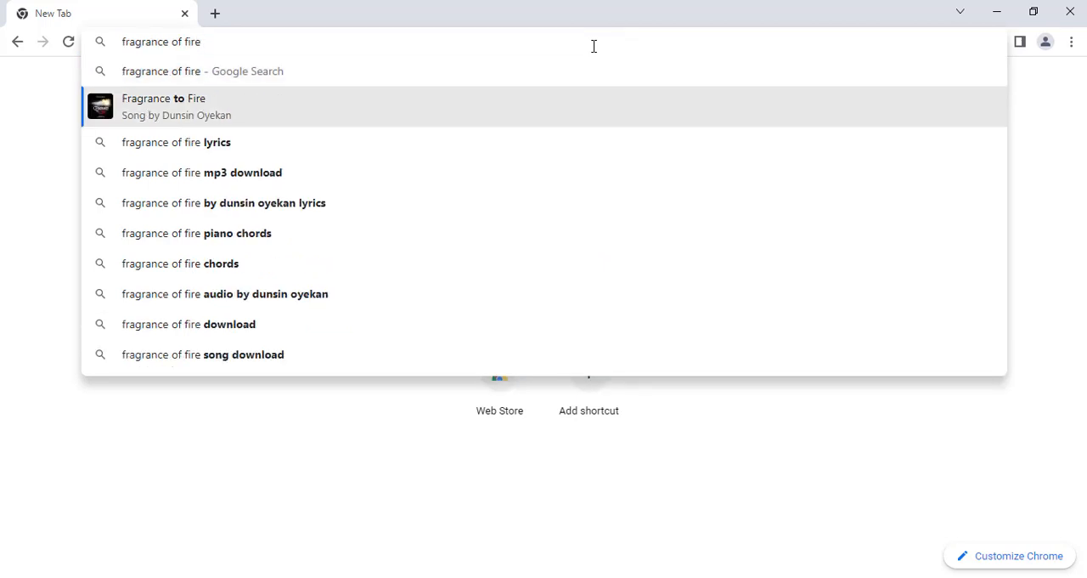
pyautogui.press('Return')
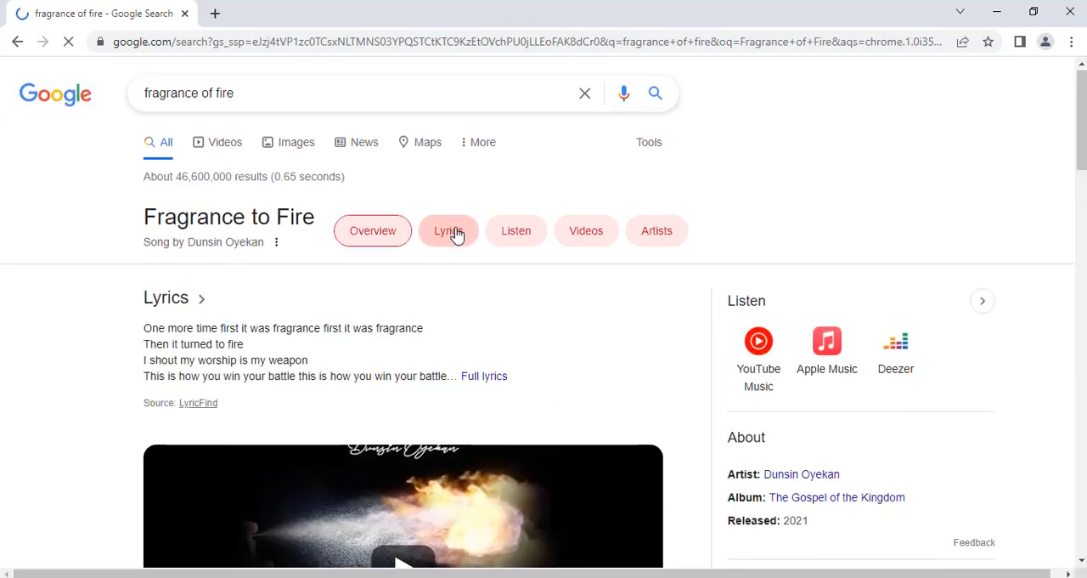
# - Look through the search results and open the lyrics of Fragrance to Fire
pyautogui.scroll(-2, 457, 235)
pyautogui.scroll(2, 457, 236)
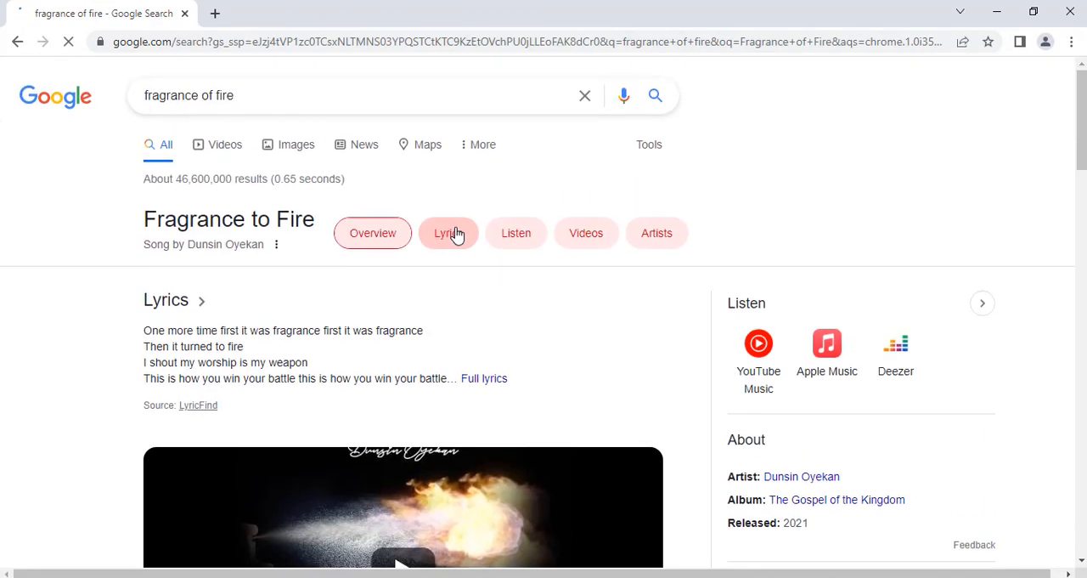
pyautogui.scroll(-1, 457, 235)
pyautogui.scroll(-2, 457, 236)
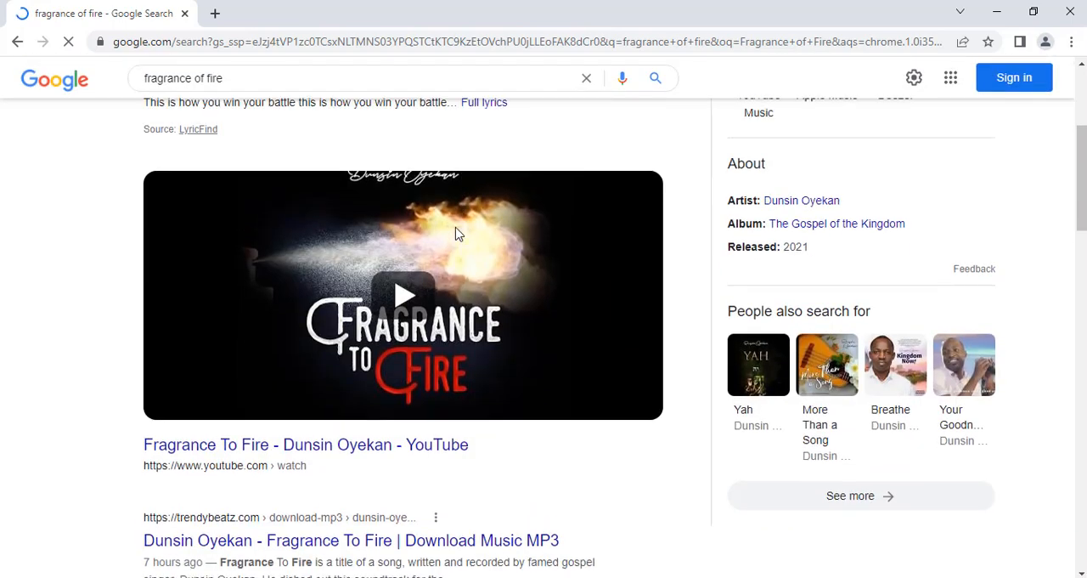
pyautogui.scroll(3, 457, 235)
pyautogui.click(457, 235)
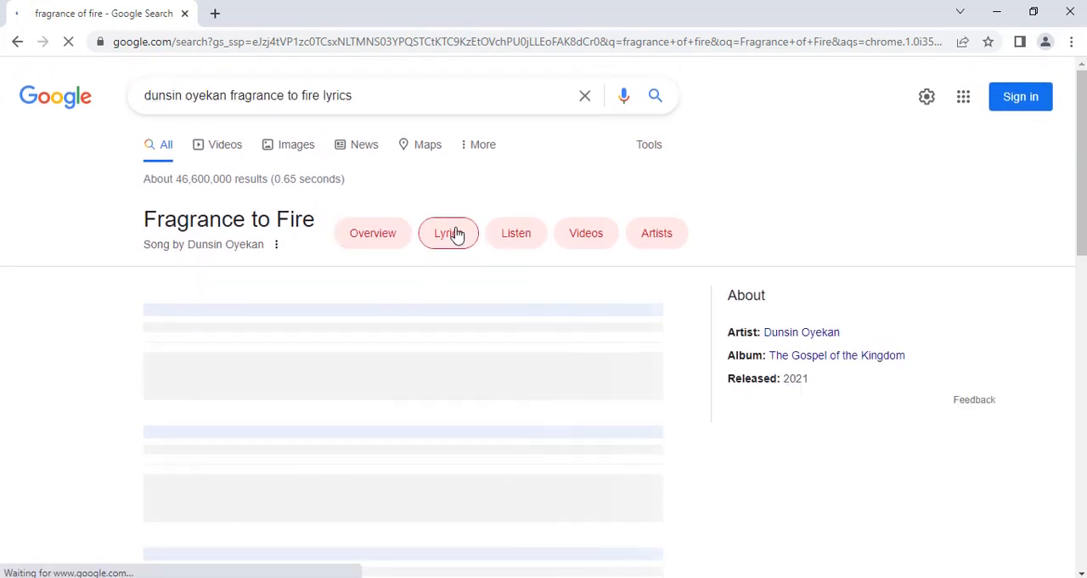
# - Copy the lyrics from the first "The fragrance of my worship" through the "Were the response to my worship" just before "First it was fragrance"
pyautogui.scroll(-1, 457, 235)
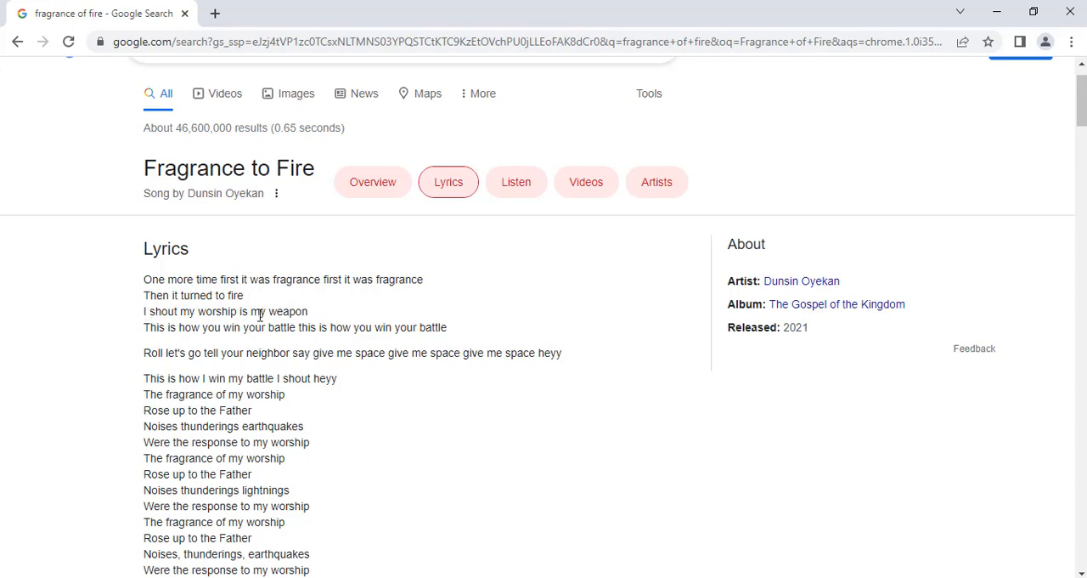
pyautogui.scroll(-1, 259, 311)
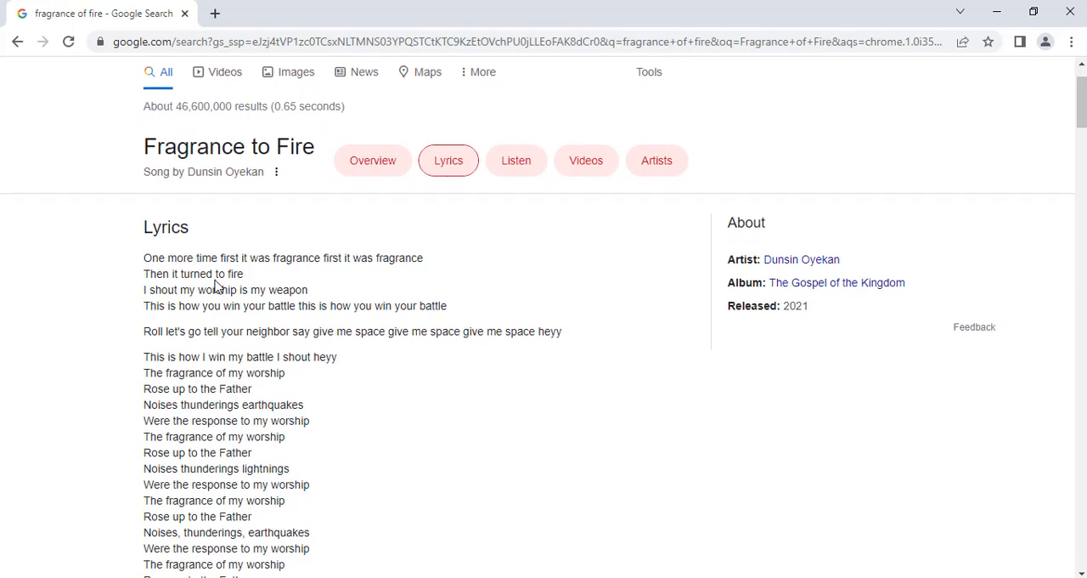
pyautogui.scroll(-1, 216, 287)
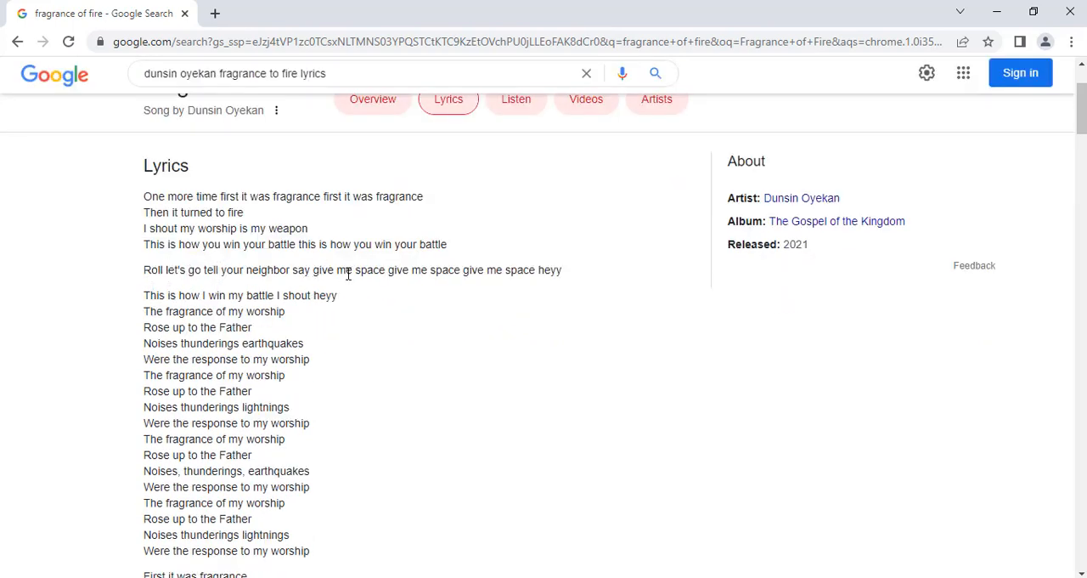
pyautogui.scroll(-1, 269, 332)
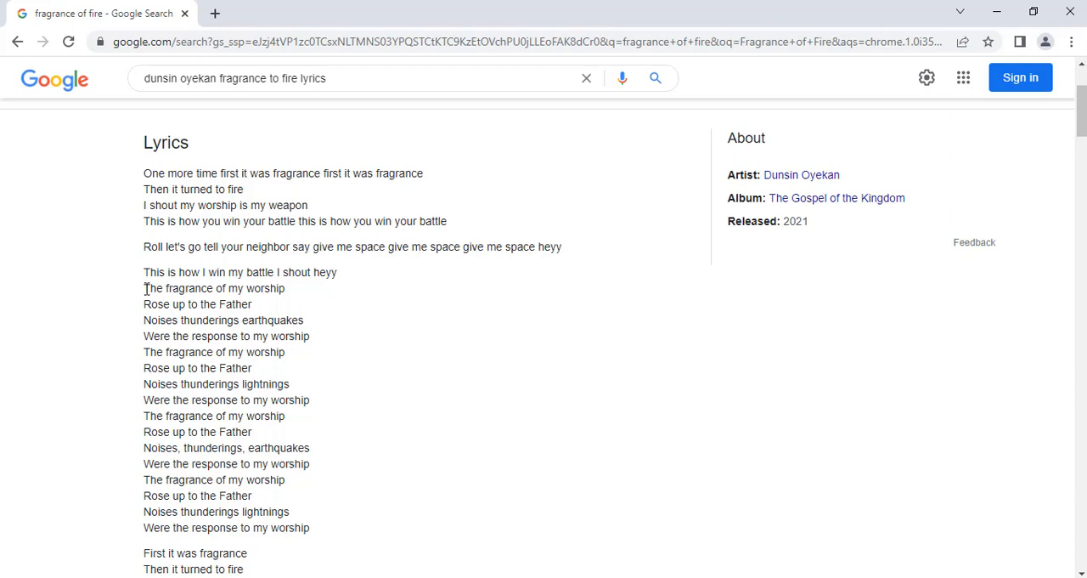
pyautogui.moveTo(145, 288); pyautogui.dragTo(319, 535)
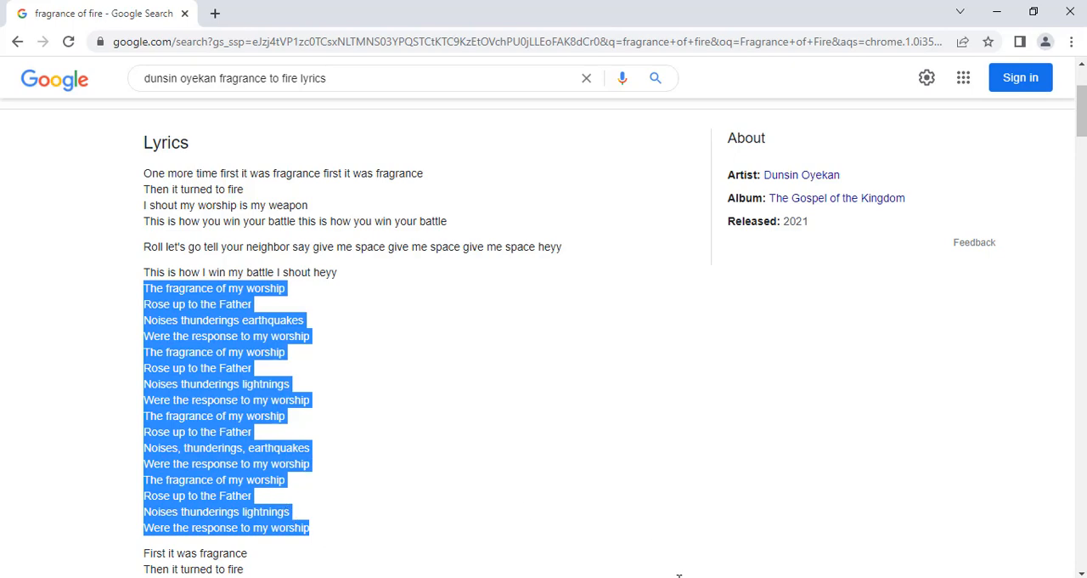
pyautogui.rightClick(279, 394)
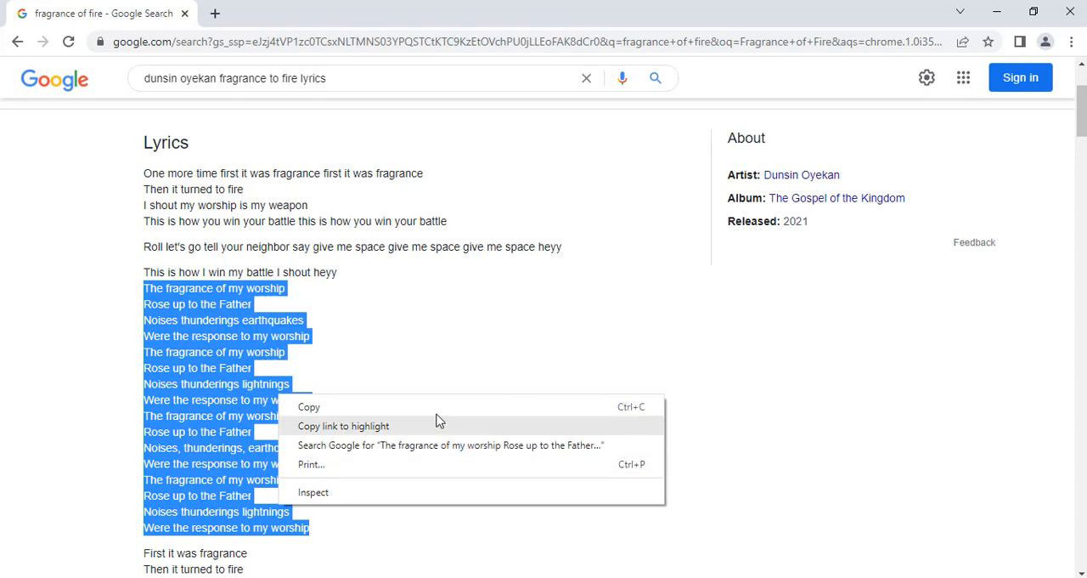
pyautogui.click(621, 407)
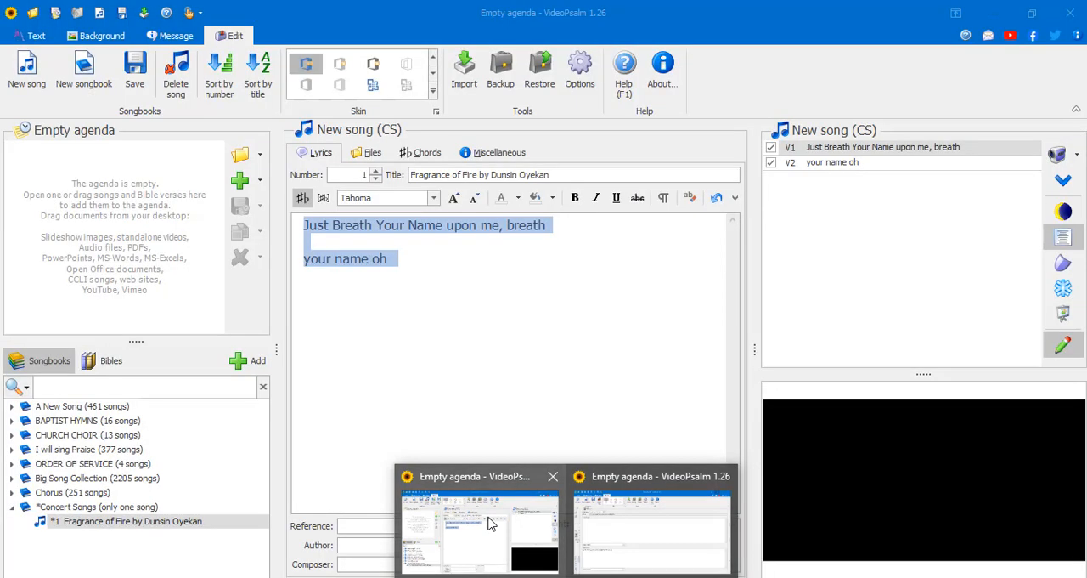
# - Switch to VideoPsalm, replace the song's selected lyrics with the copied ones and preview the resulting verse
pyautogui.click(490, 522)
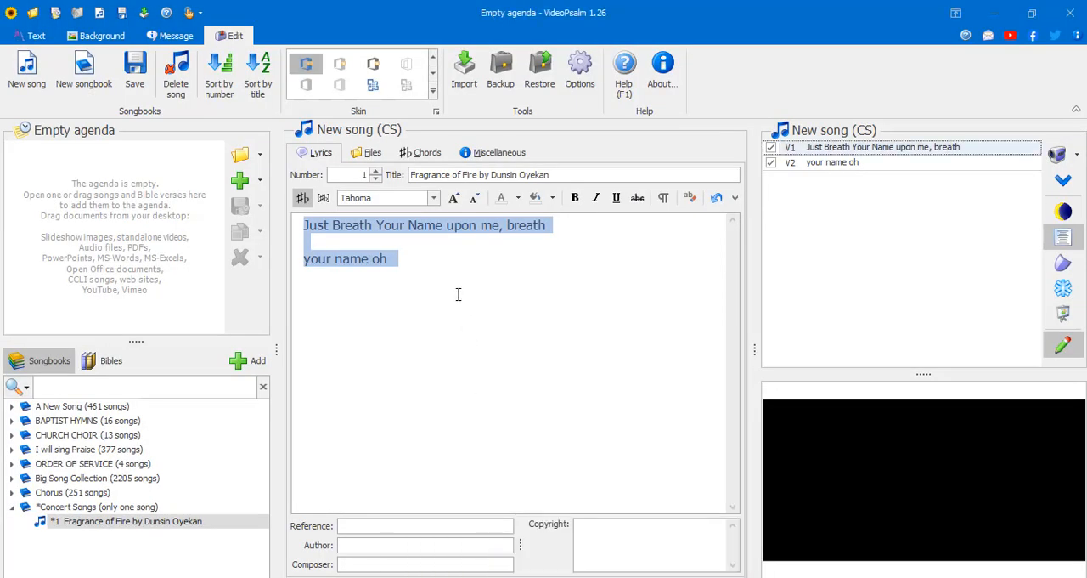
pyautogui.hotkey('ctrl', 'v')
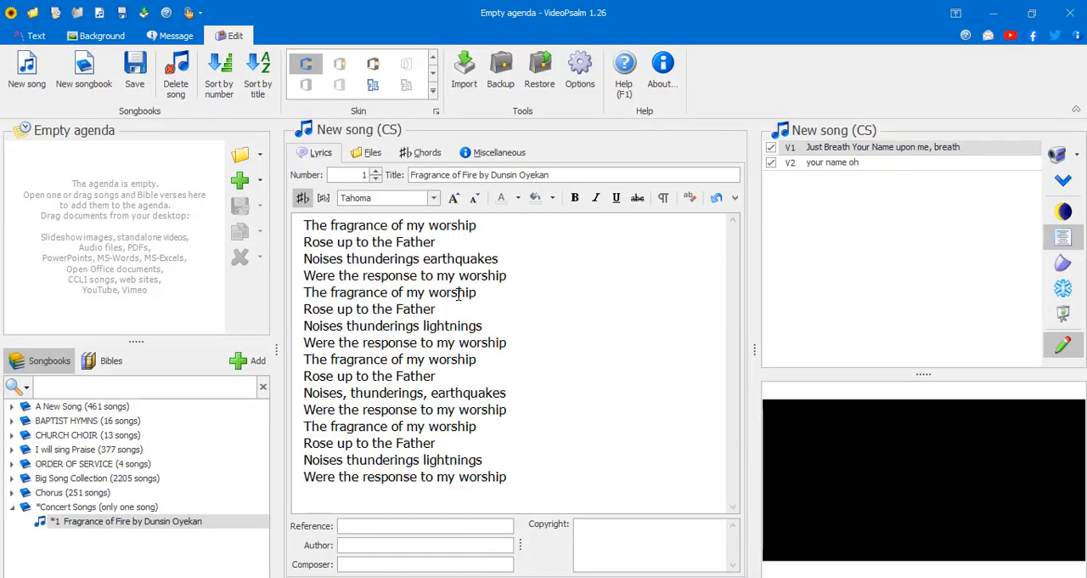
pyautogui.click(884, 212)
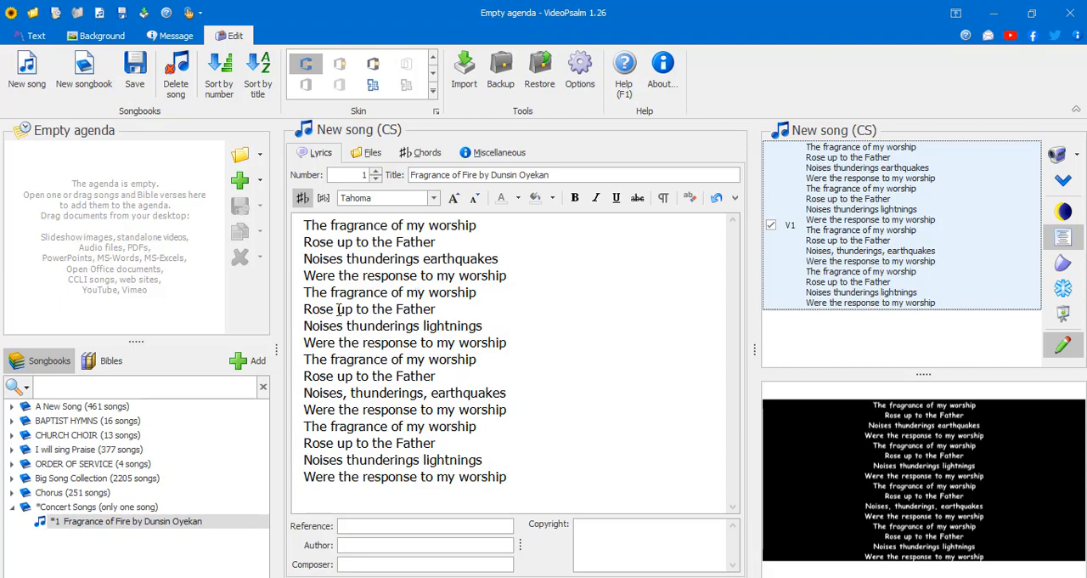
# - Separate every line of the lyrics with a blank line so each line is its own verse
pyautogui.click(496, 225)
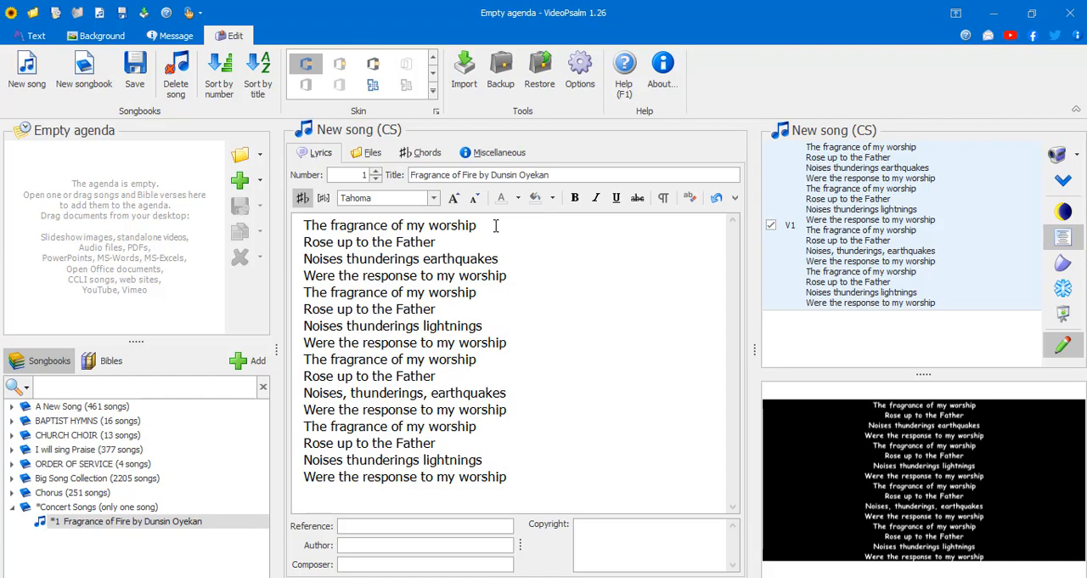
pyautogui.press('Return')
pyautogui.press('Down')
pyautogui.press('Down')
pyautogui.press('Return')
pyautogui.press('Down')
pyautogui.press('Return')
pyautogui.press('Down')
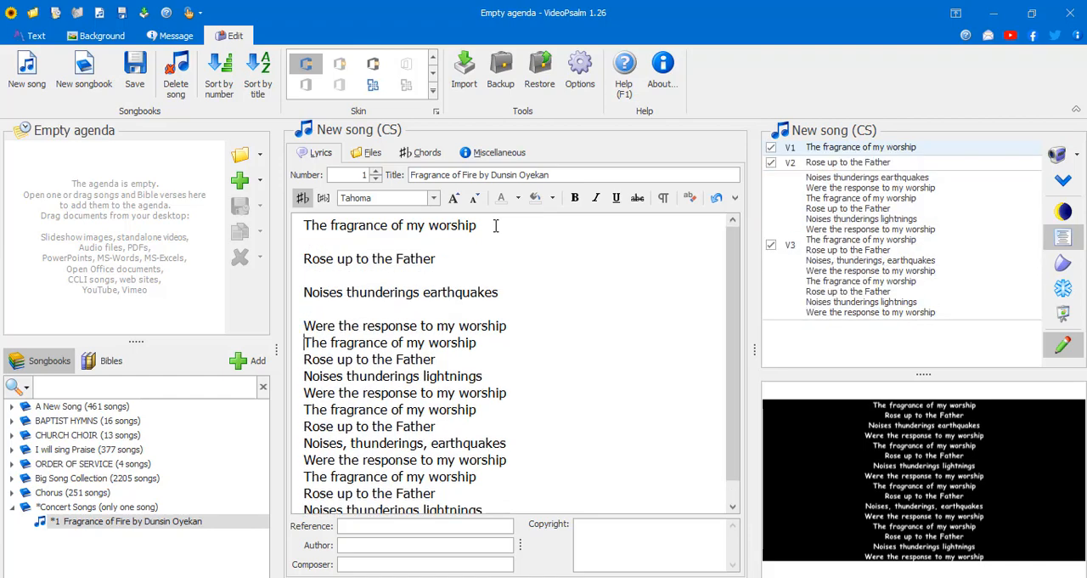
pyautogui.press('Return')
pyautogui.press('Down')
pyautogui.press('Return')
pyautogui.press('Down')
pyautogui.press('Return')
pyautogui.press('Down')
pyautogui.press('Return')
pyautogui.press('Down')
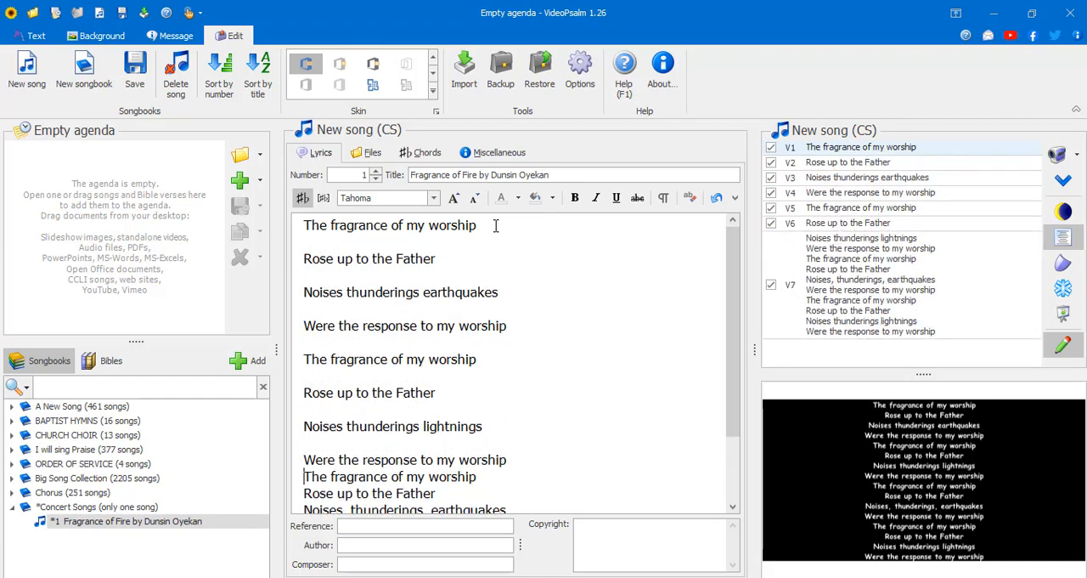
pyautogui.press('Return')
pyautogui.press('Down')
pyautogui.press('Return')
pyautogui.press('Down')
pyautogui.press('Return')
pyautogui.press('Down')
pyautogui.press('Return')
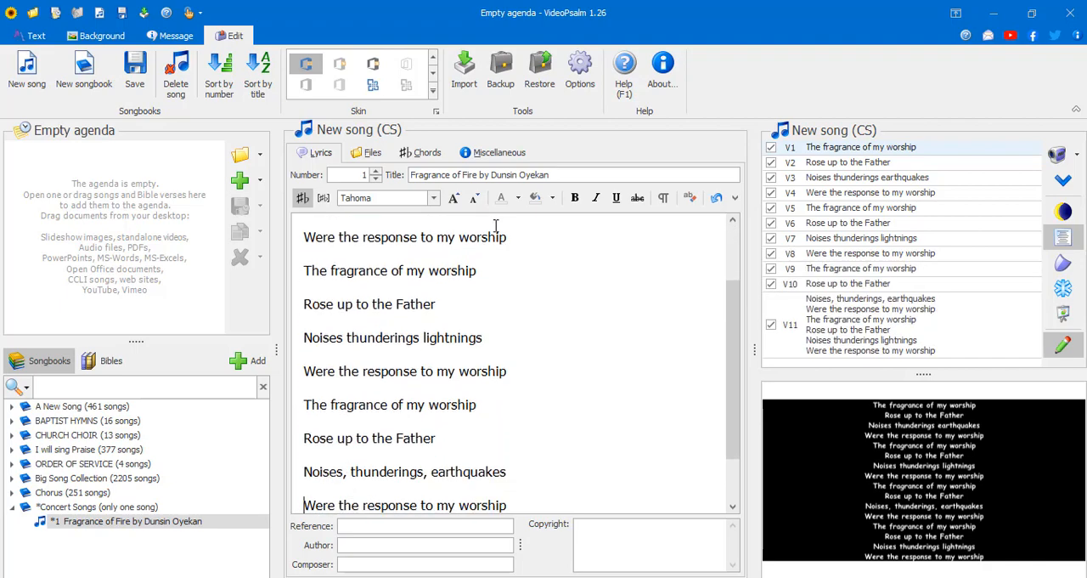
pyautogui.press('Down')
pyautogui.press('Return')
pyautogui.press('Down')
pyautogui.press('Return')
pyautogui.press('Down')
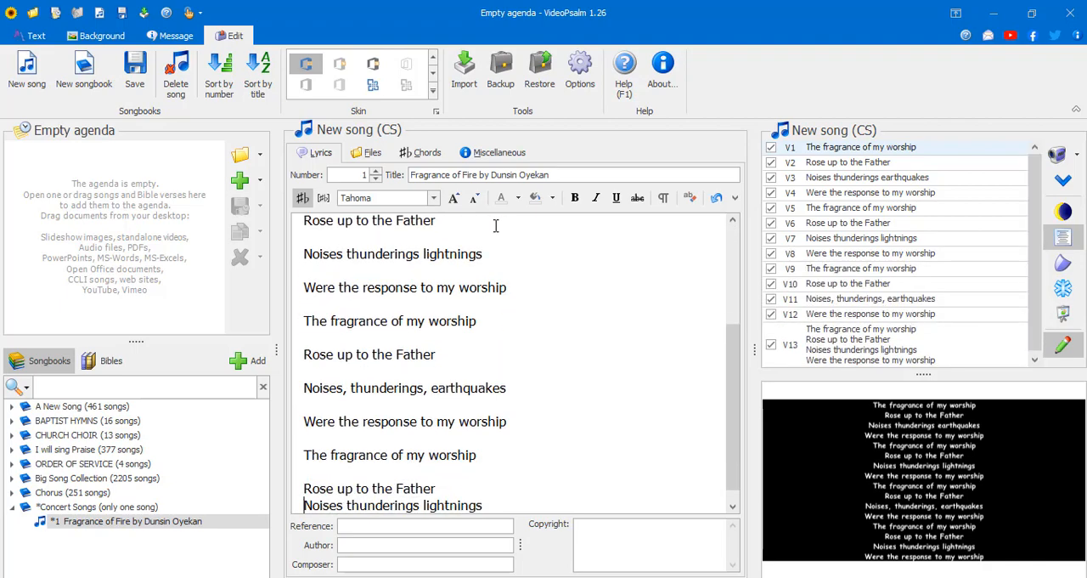
pyautogui.press('Return')
pyautogui.press('Down')
pyautogui.press('Return')
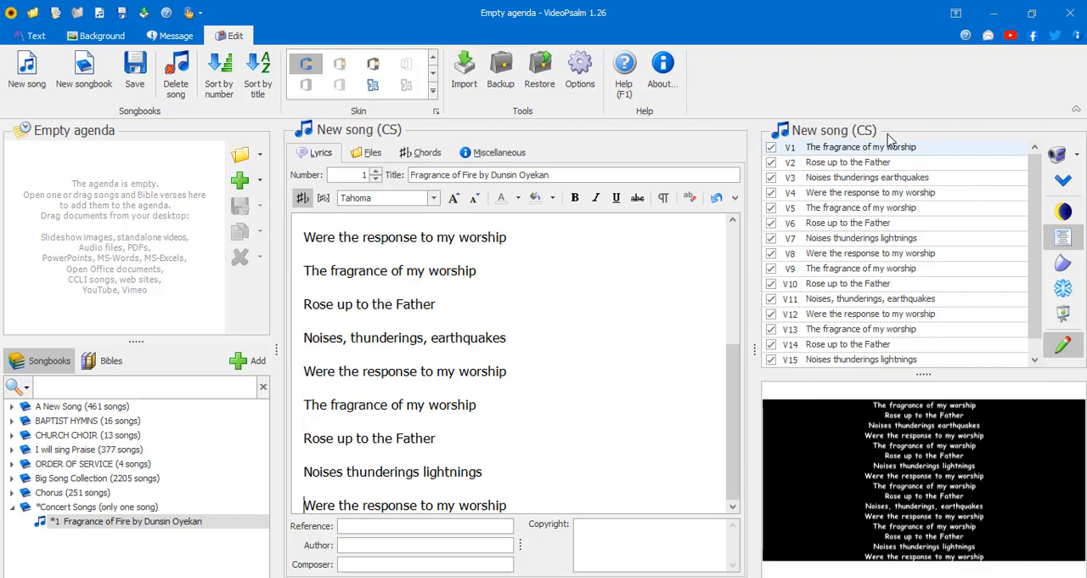
# - Preview the slides of verses 1 to 3 one after another
pyautogui.click(846, 149)
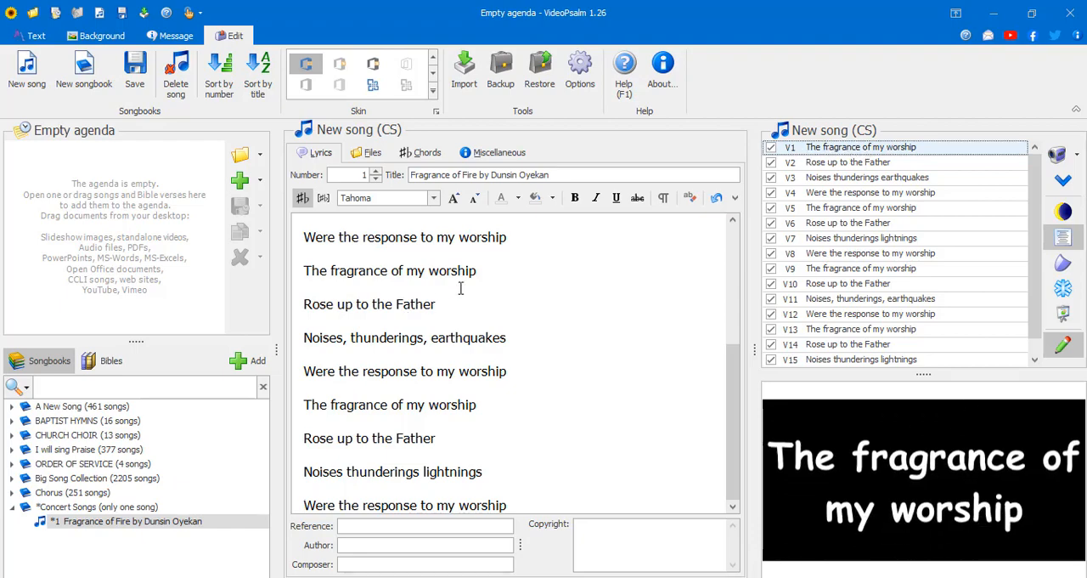
pyautogui.press('Down')
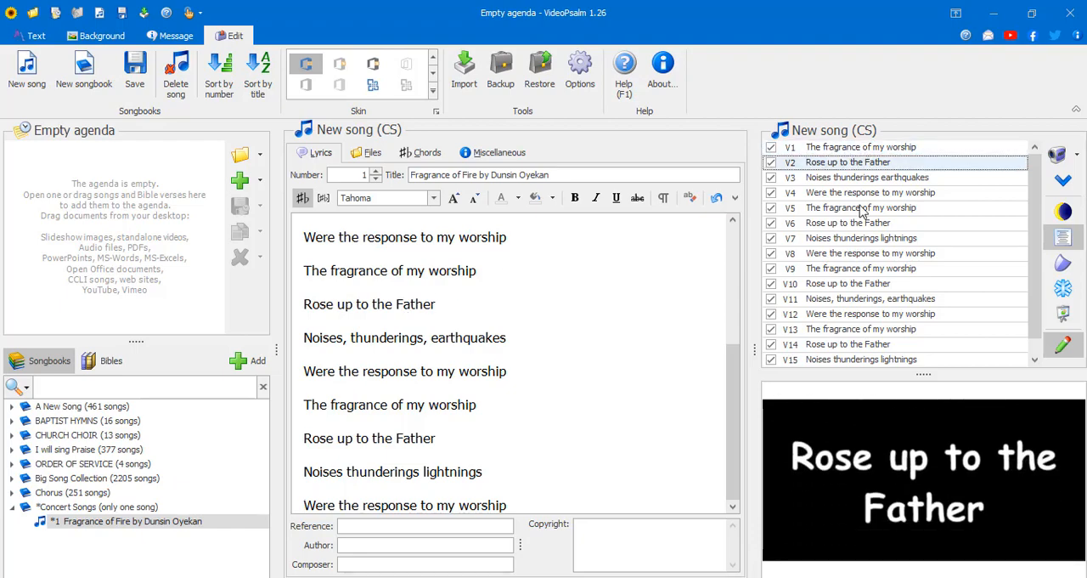
pyautogui.press('Down')
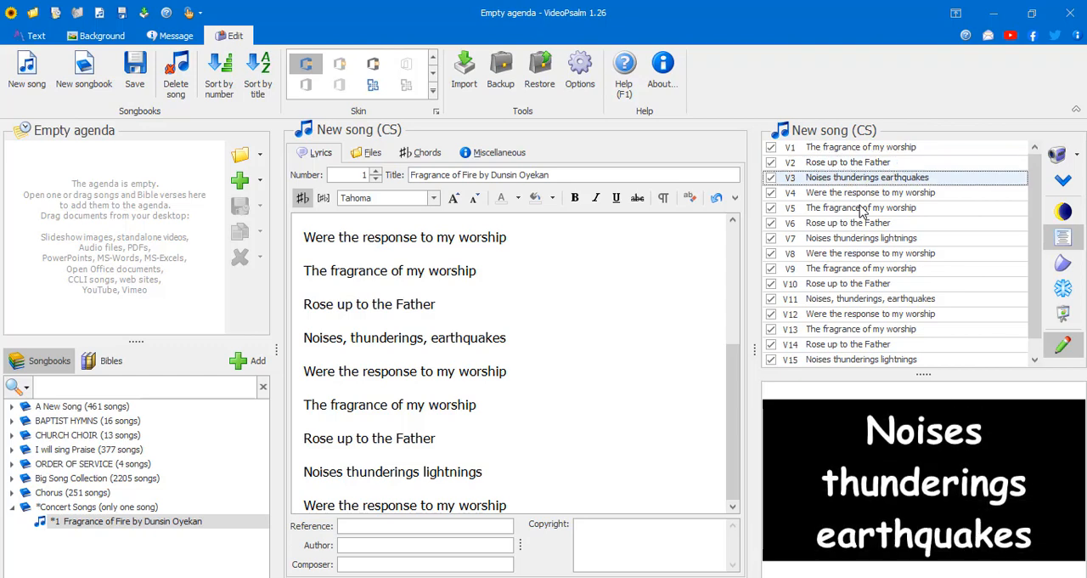
# - Present the song full screen, step through its verses up to verse 10, and end the presentation
pyautogui.click(1062, 316)
pyautogui.press('Down')
pyautogui.press('Down')
pyautogui.press('Down')
pyautogui.press('Down')
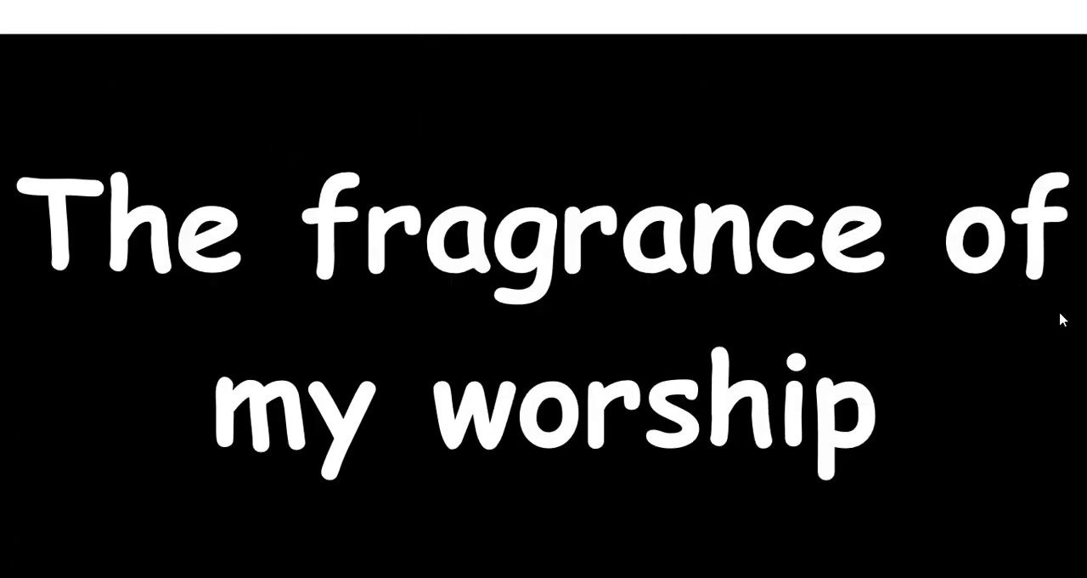
pyautogui.press('Up')
pyautogui.press('Down')
pyautogui.press('Down')
pyautogui.press('Down')
pyautogui.press('Down')
pyautogui.press('Down')
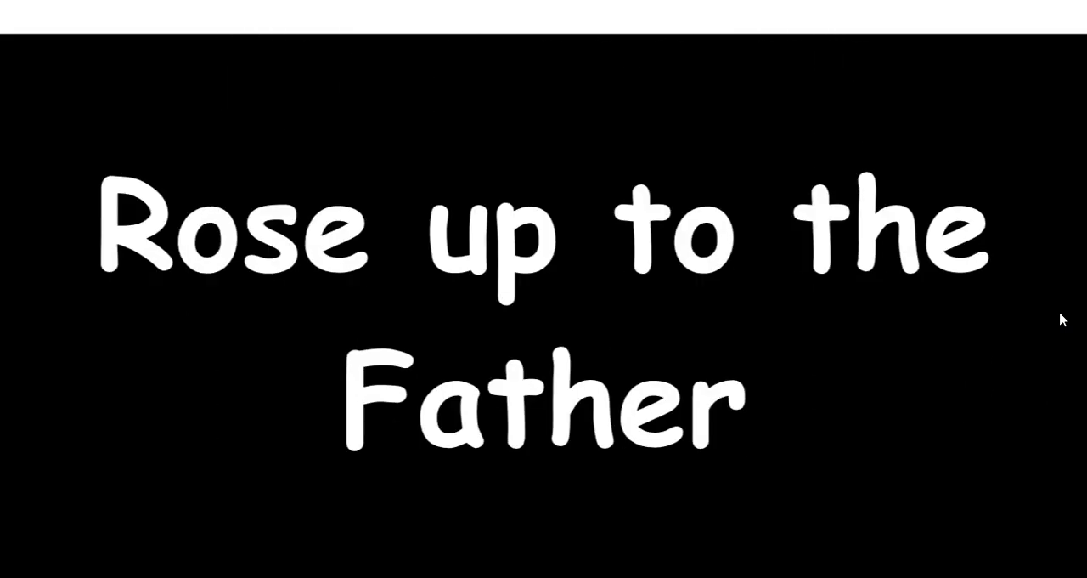
pyautogui.press('Escape')
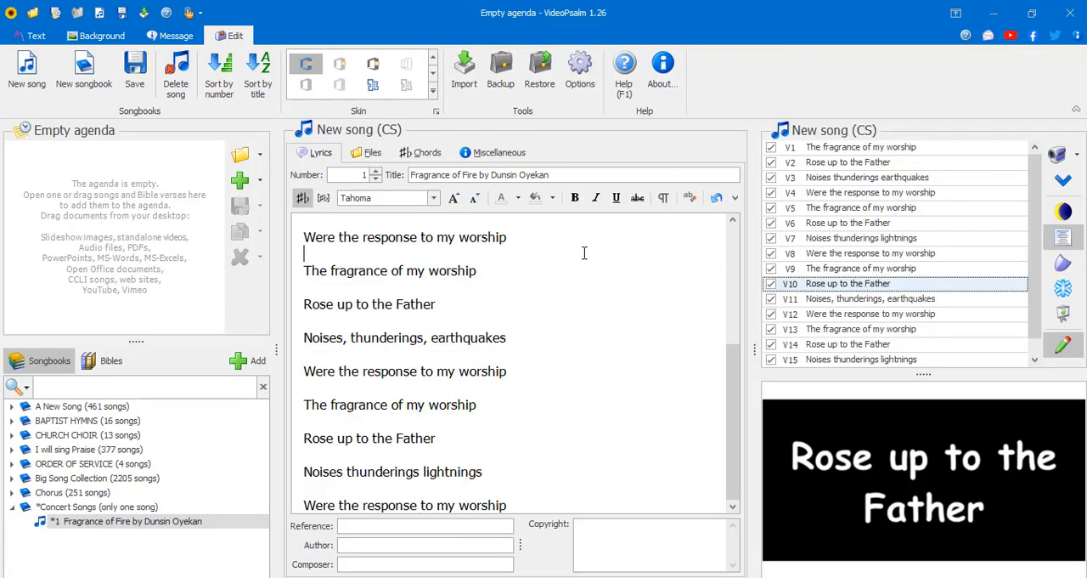
pyautogui.scroll(-1, 584, 252)
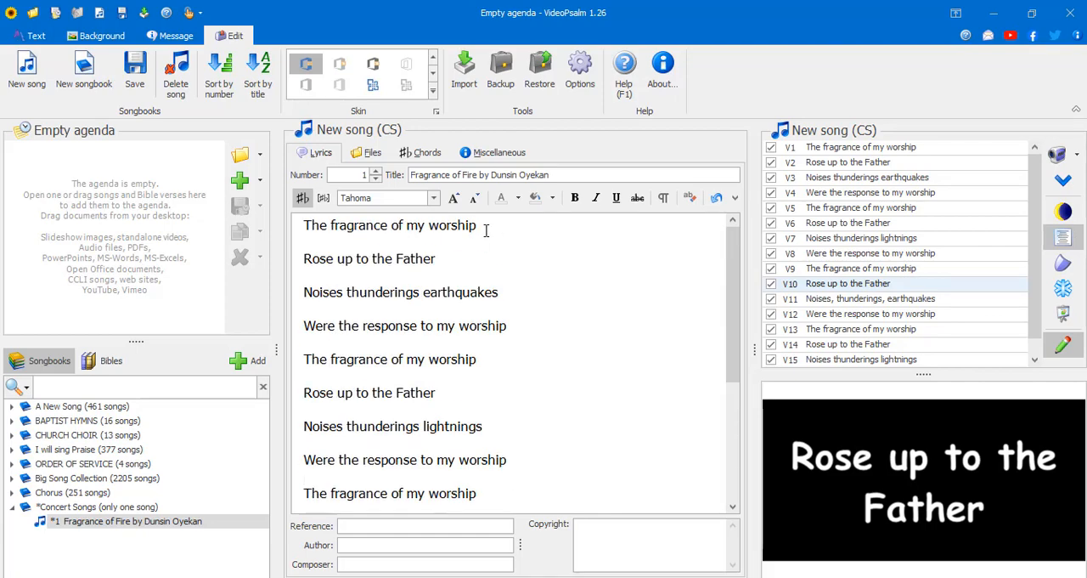
pyautogui.press('Delete')
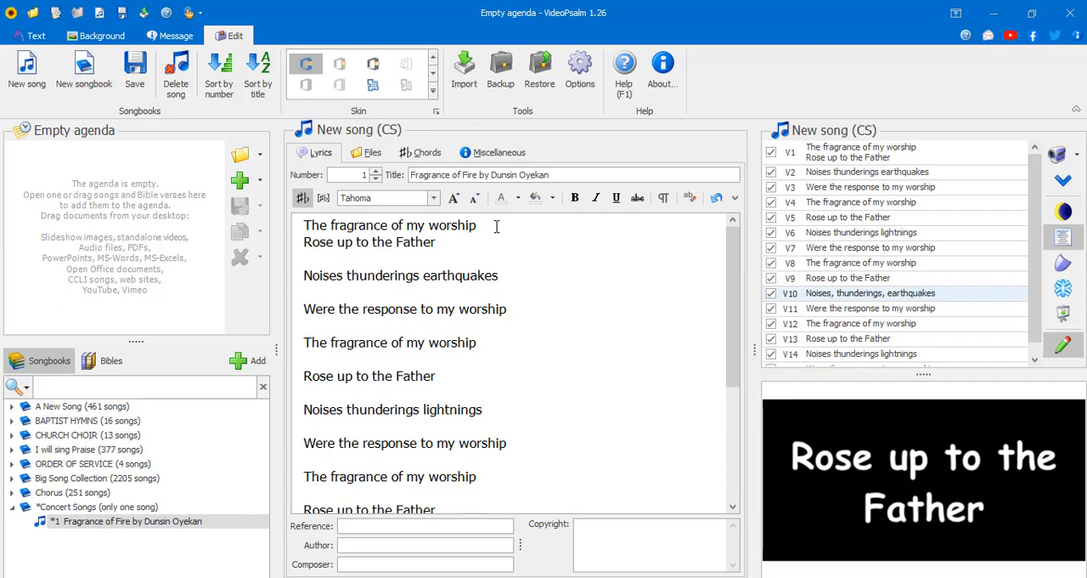
pyautogui.press('Return')
# - Join "The fragrance of my worship" and "Rose up to the Father" into one opening verse, previewing its slide before and after
pyautogui.click(856, 149)
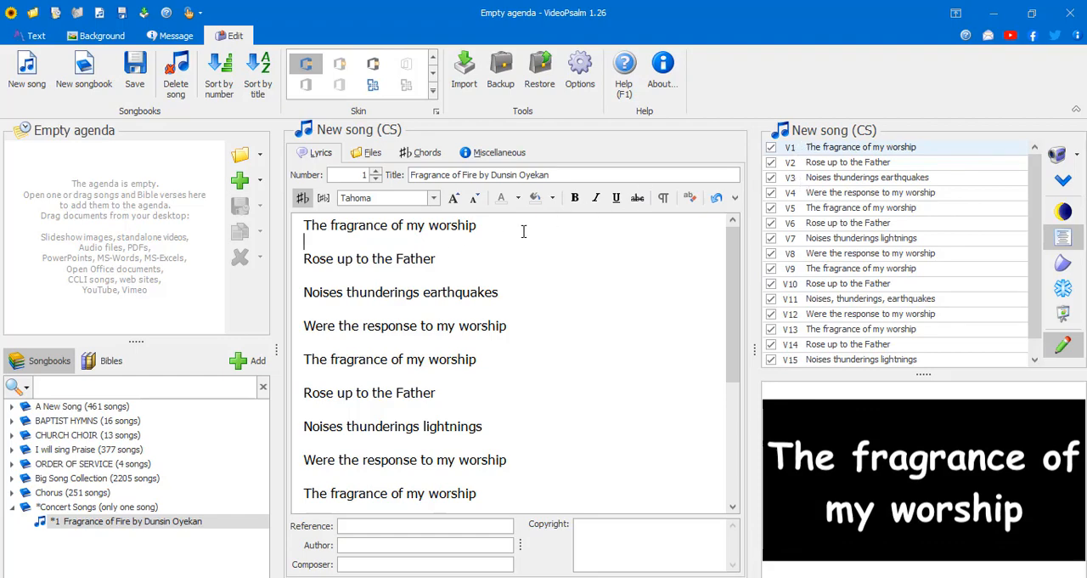
pyautogui.press('BackSpace')
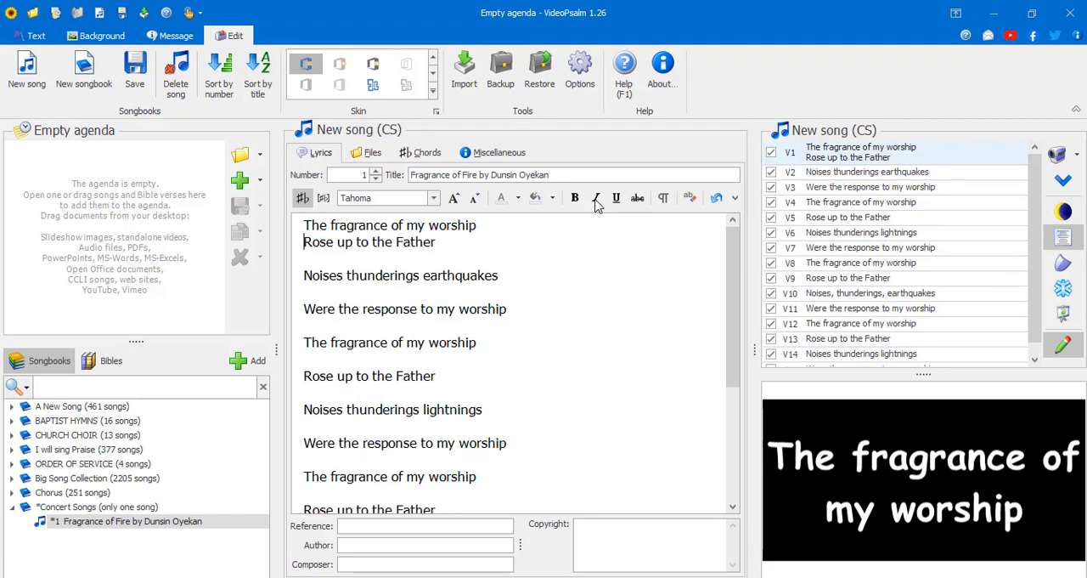
pyautogui.click(879, 155)
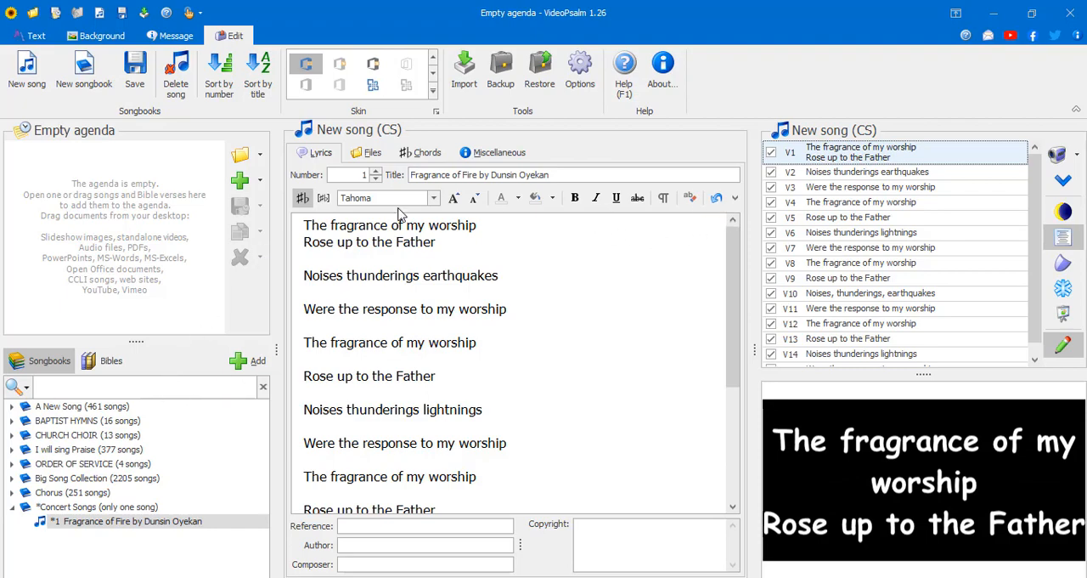
# - Show the text formatting options, look at the general Songbooks settings, and reopen the Fragrance of Fire song
pyautogui.click(36, 38)
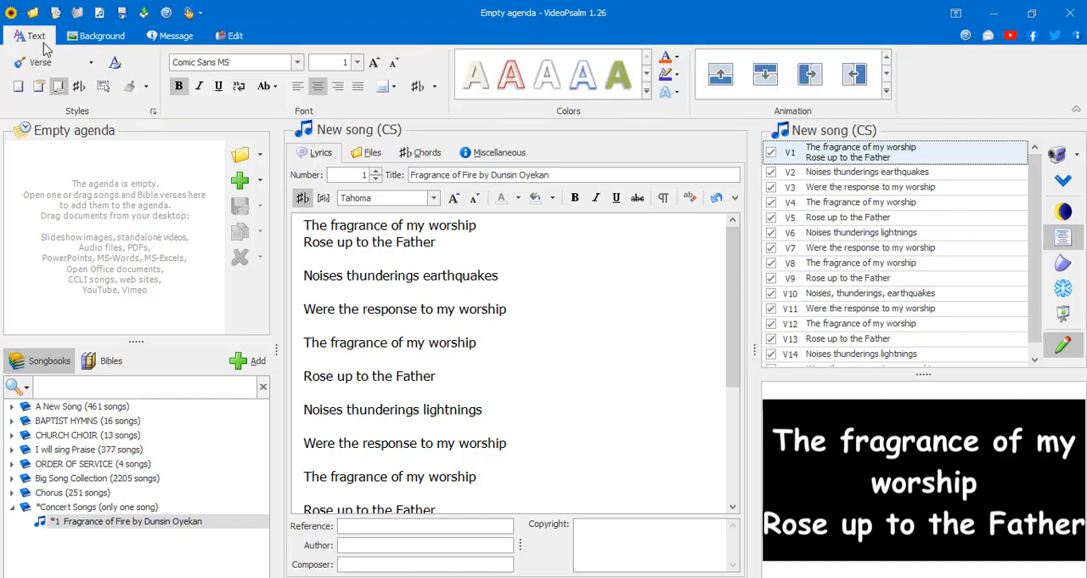
pyautogui.click(49, 361)
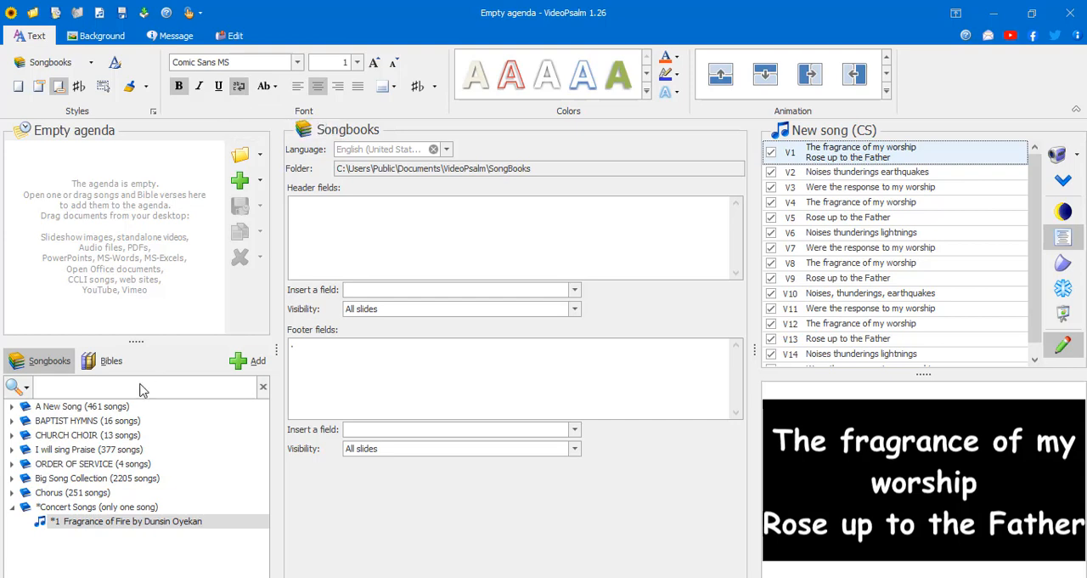
pyautogui.click(98, 524)
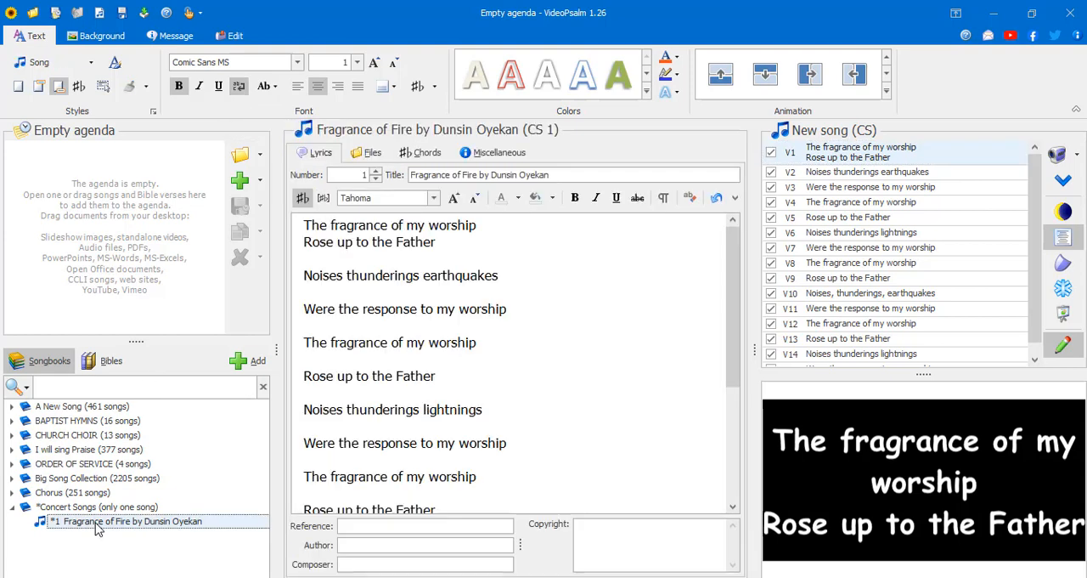
pyautogui.click(361, 253)
pyautogui.moveTo(460, 243); pyautogui.dragTo(358, 232)
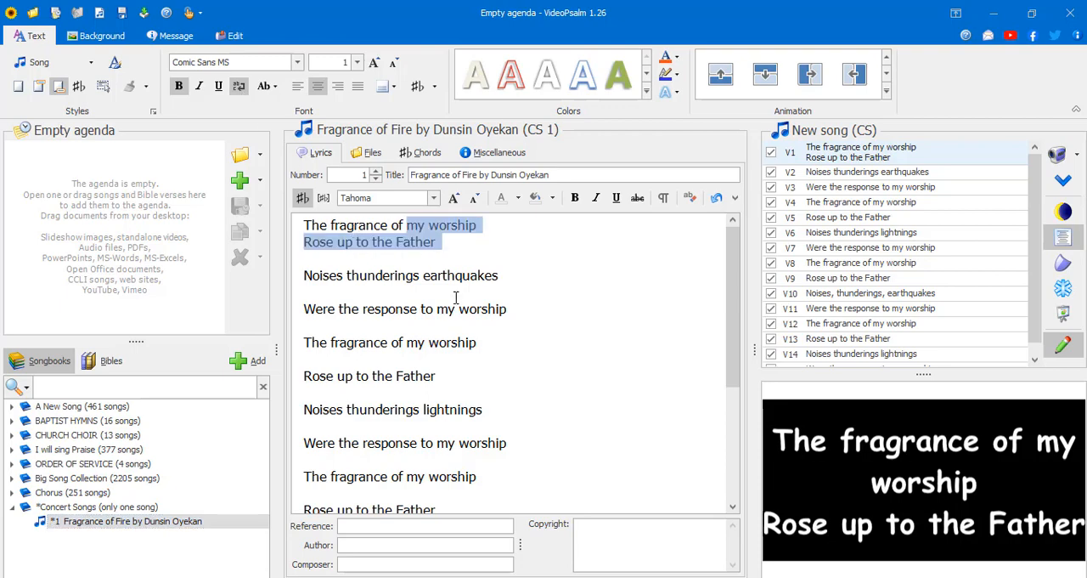
pyautogui.click(485, 296)
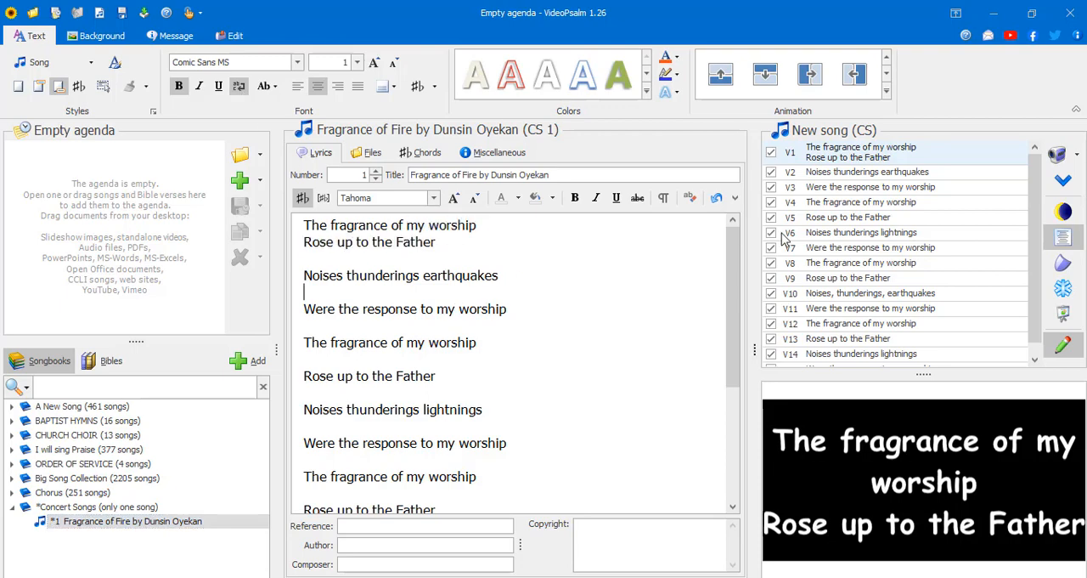
# - Preview the slides of verses 2, 3 and 4 in turn
pyautogui.click(871, 172)
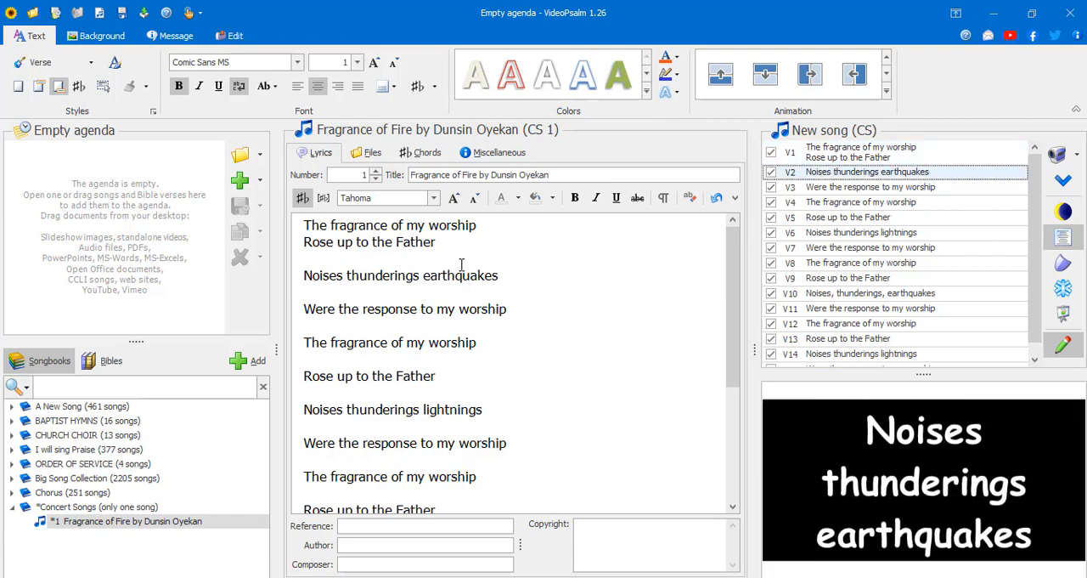
pyautogui.click(864, 188)
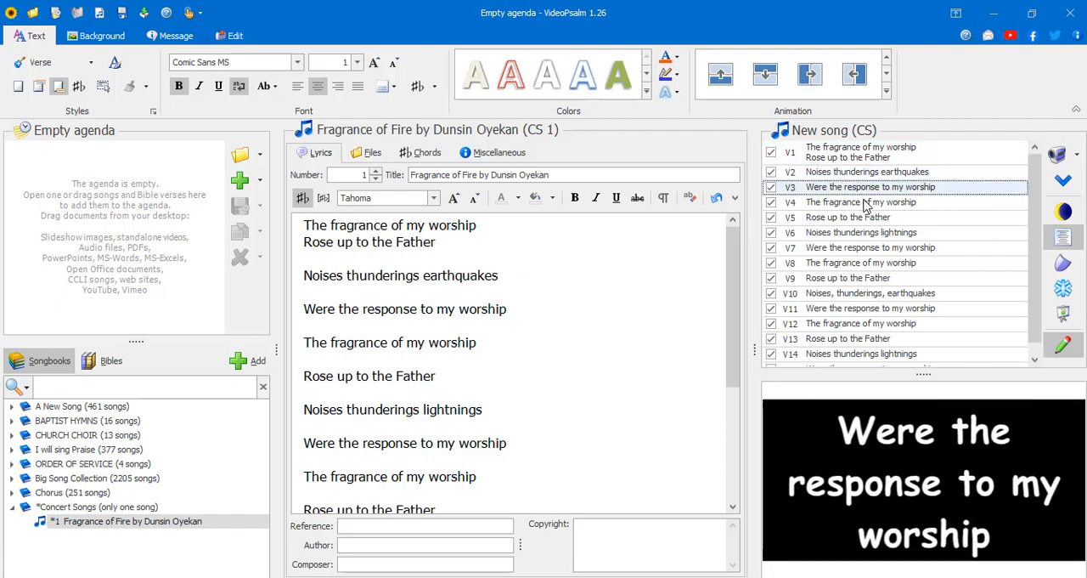
pyautogui.click(867, 204)
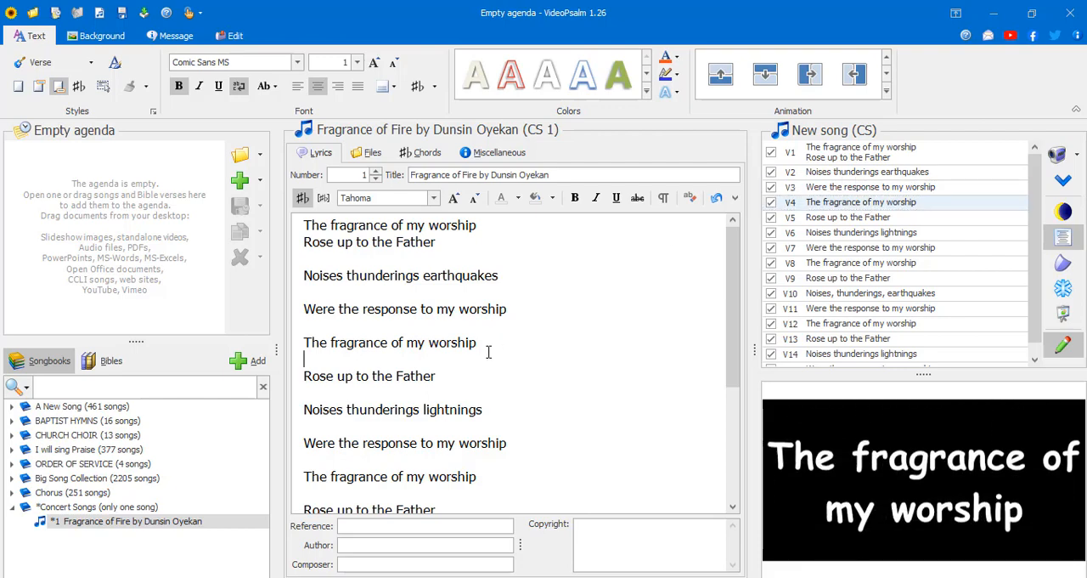
# - Save the Concert Songs songbook, then separate "The fragrance of my worship" and "Rose up to the Father" into two opening verses
pyautogui.click(231, 35)
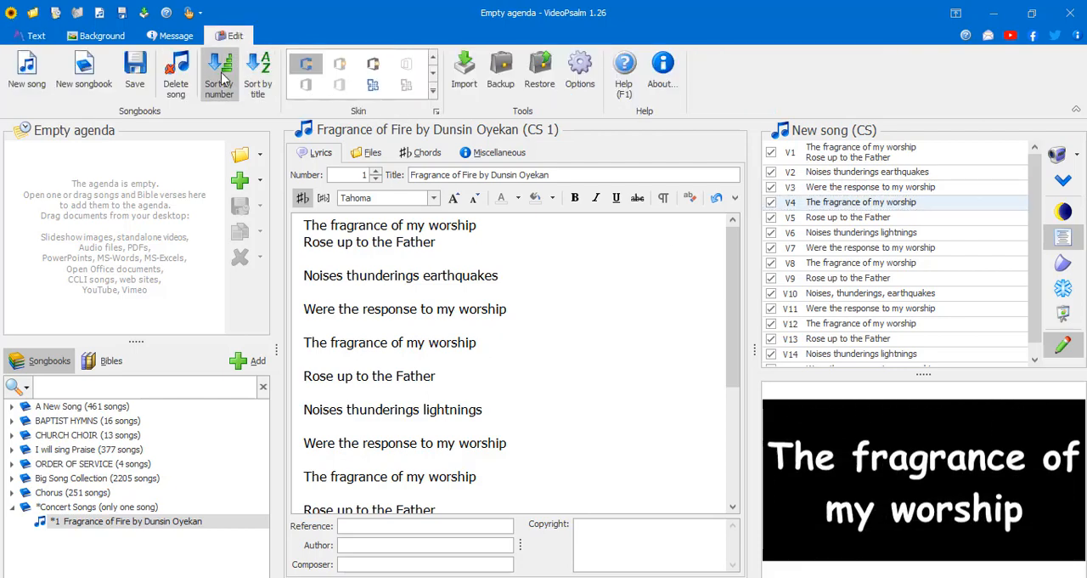
pyautogui.click(134, 72)
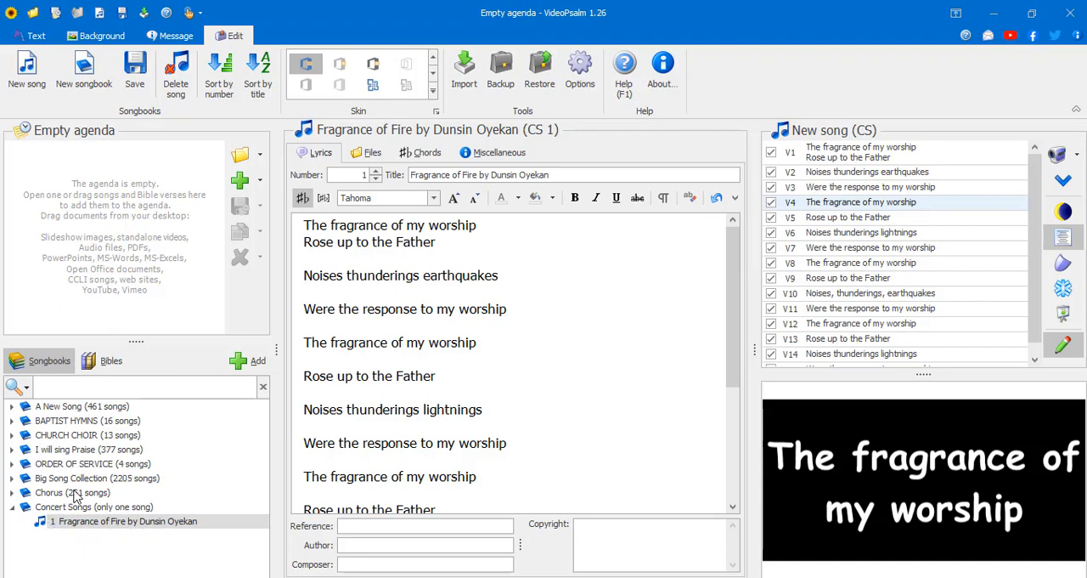
pyautogui.click(33, 36)
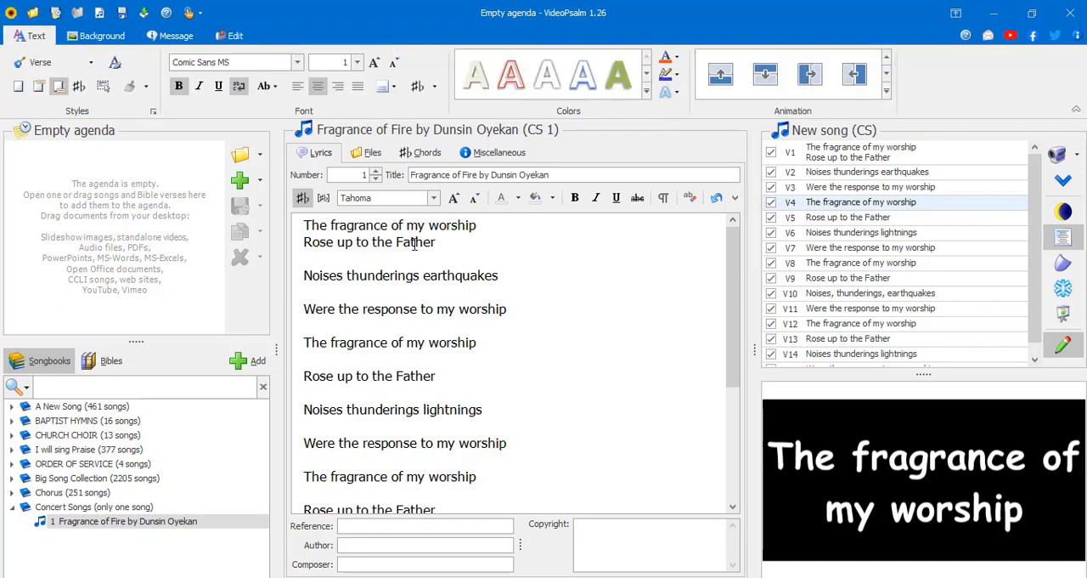
pyautogui.press('Return')
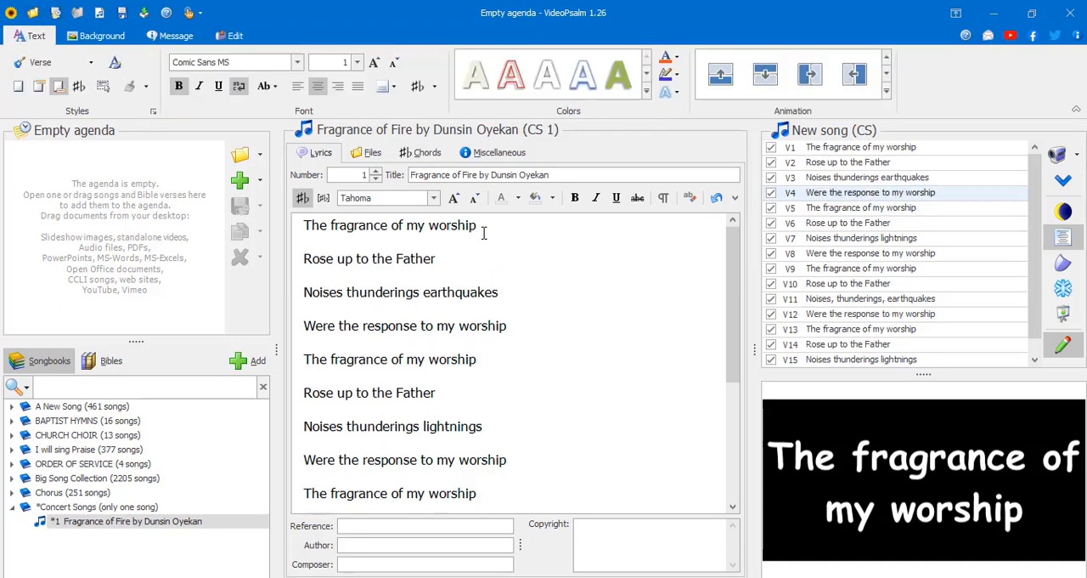
pyautogui.scroll(-4, 547, 326)
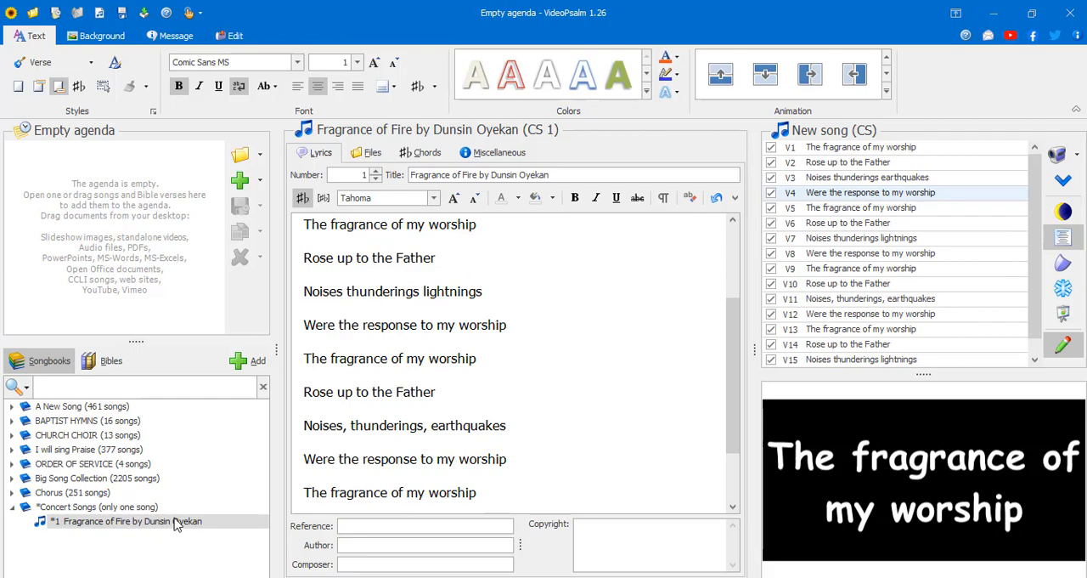
# - Add Fragrance of Fire from the Concert Songs songbook to the empty agenda
pyautogui.moveTo(176, 522)
pyautogui.mouseDown()
pyautogui.moveTo(129, 317)
pyautogui.moveTo(204, 523)
pyautogui.moveTo(193, 527)
pyautogui.mouseUp()
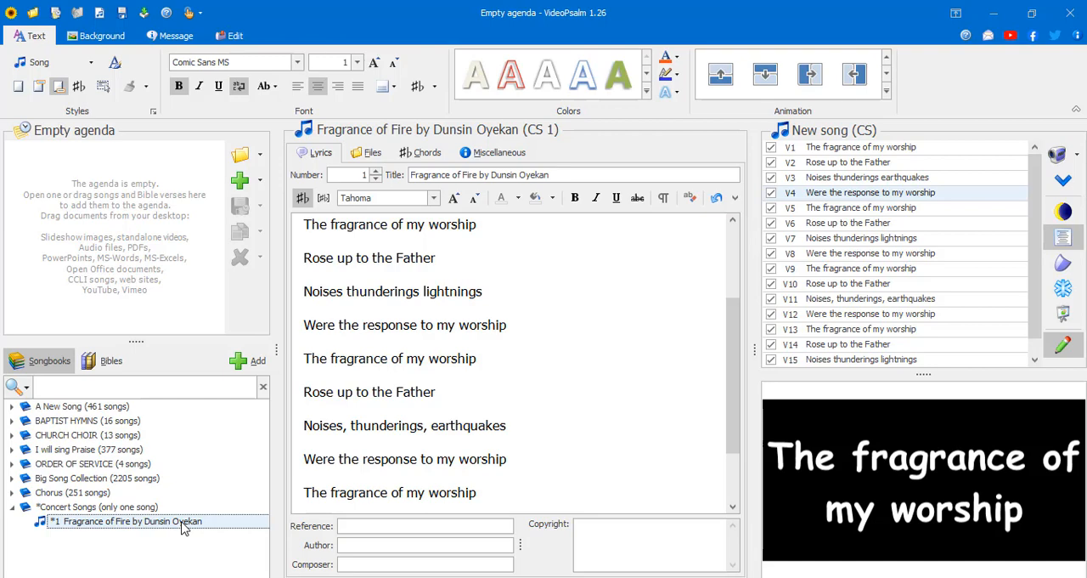
pyautogui.moveTo(182, 526); pyautogui.dragTo(72, 173)
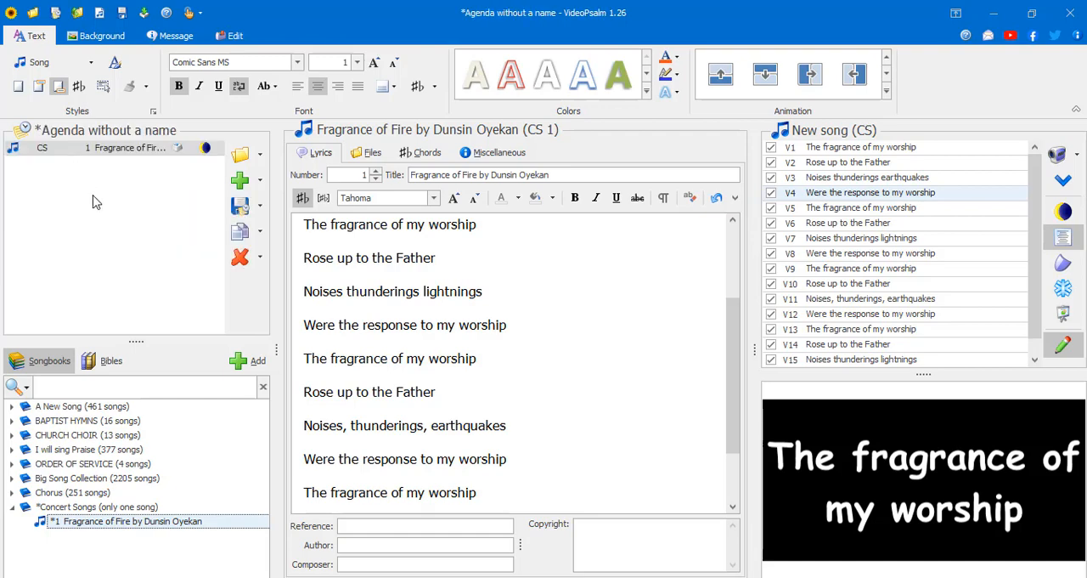
# - Add Fragrance of Fire to the agenda four more times
pyautogui.click(255, 363)
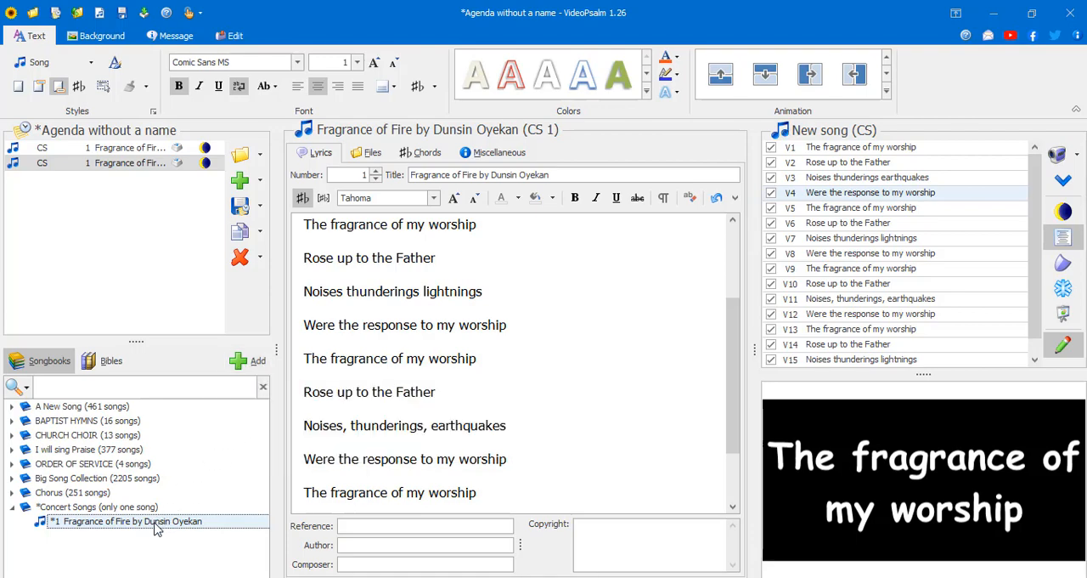
pyautogui.hotkey('alt', 'a')
pyautogui.hotkey('alt', 'a')
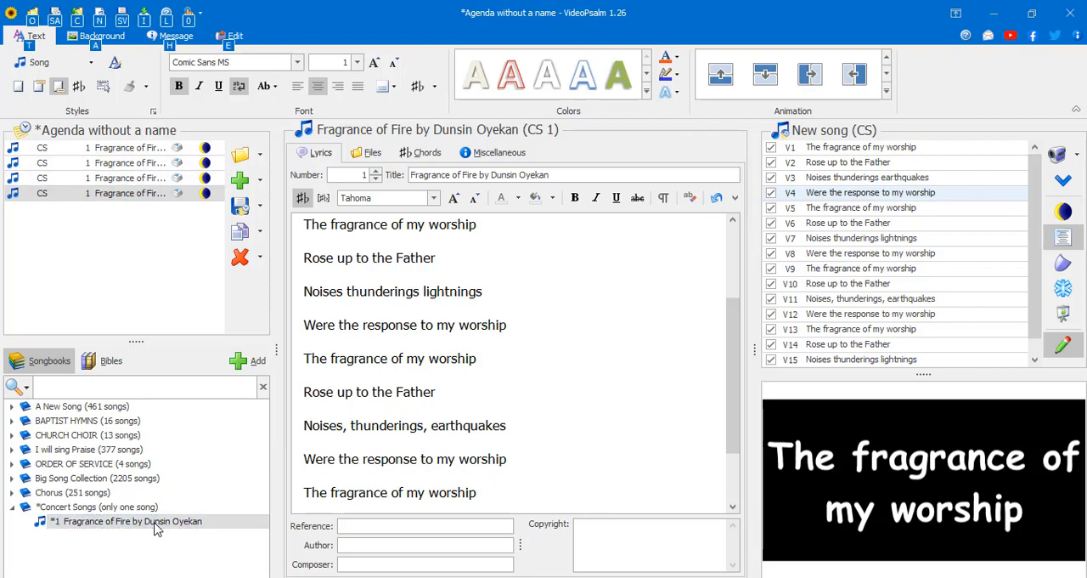
pyautogui.hotkey('alt', 'a')
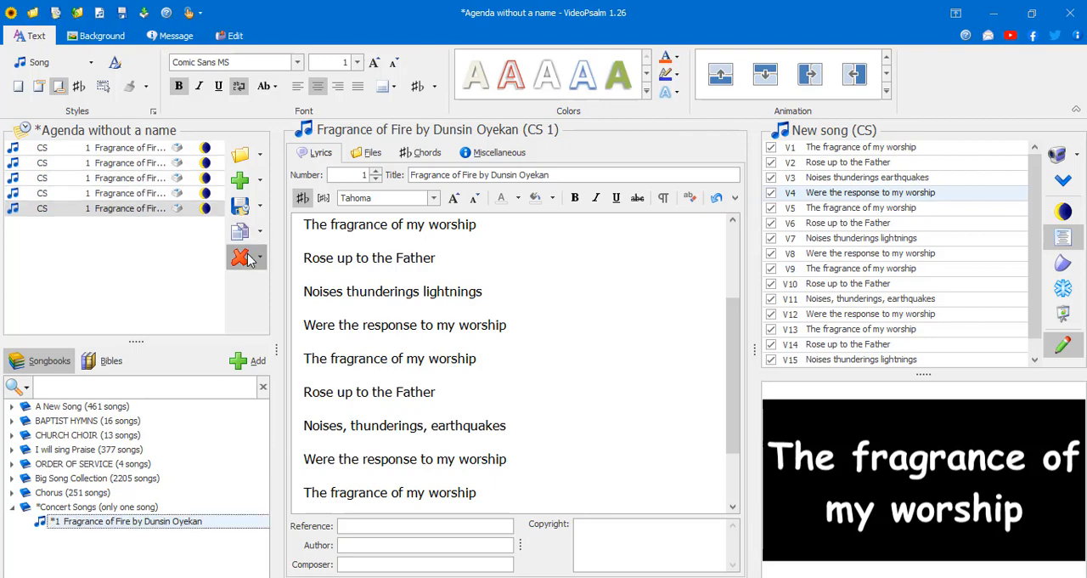
# - Remove the four duplicate Fragrance of Fire items from the agenda, keeping a single entry
pyautogui.click(242, 258)
pyautogui.click(503, 320)
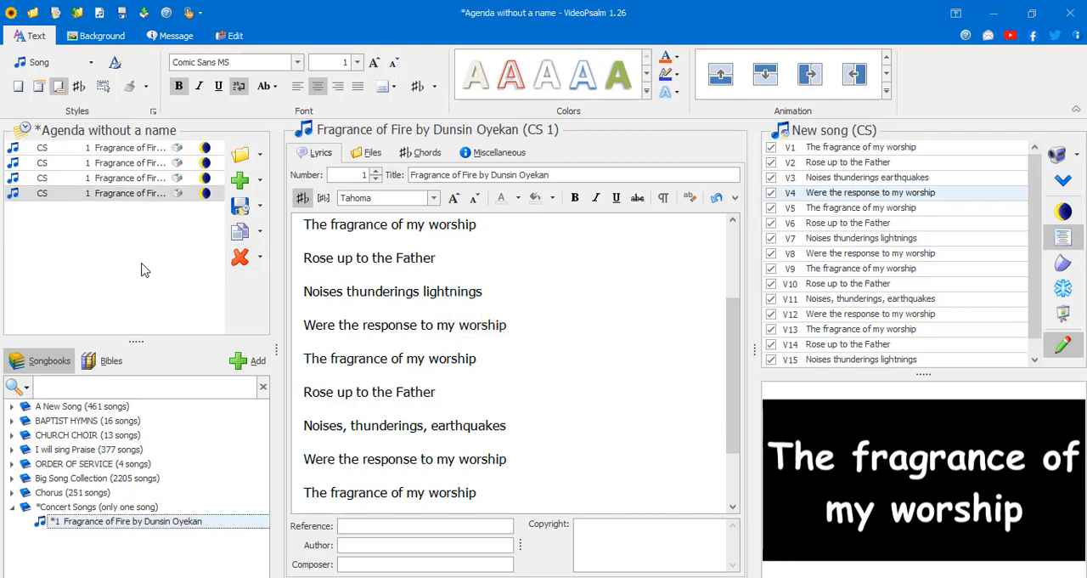
pyautogui.click(145, 193)
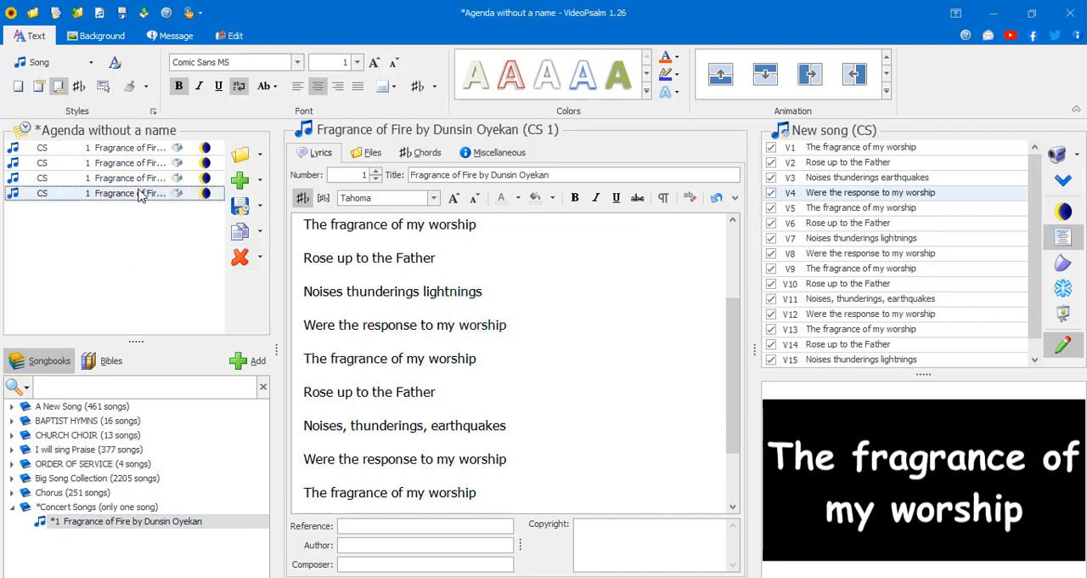
pyautogui.click(242, 259)
pyautogui.click(505, 320)
pyautogui.click(242, 260)
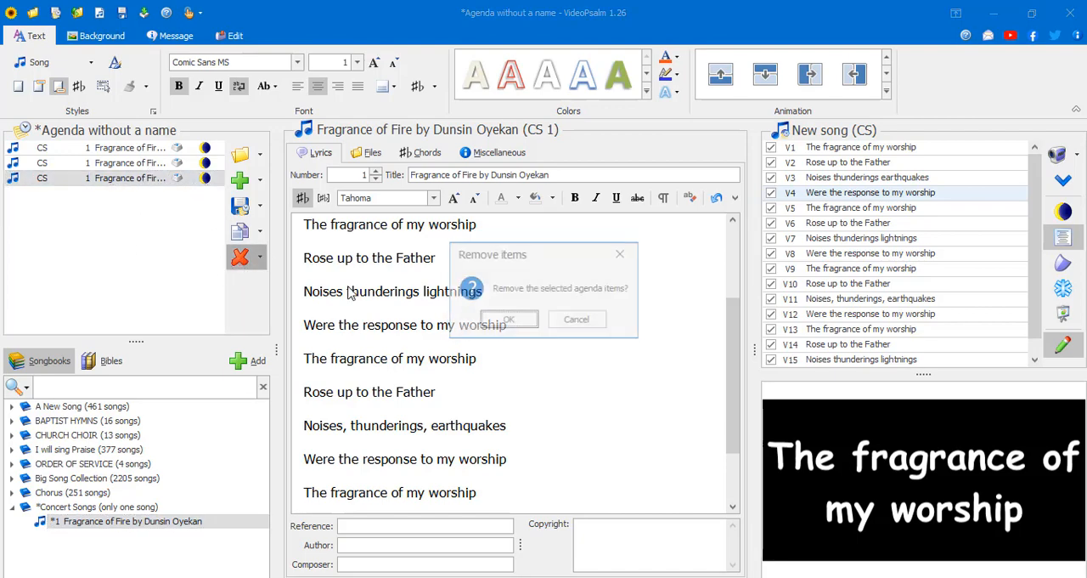
pyautogui.click(507, 320)
pyautogui.click(242, 257)
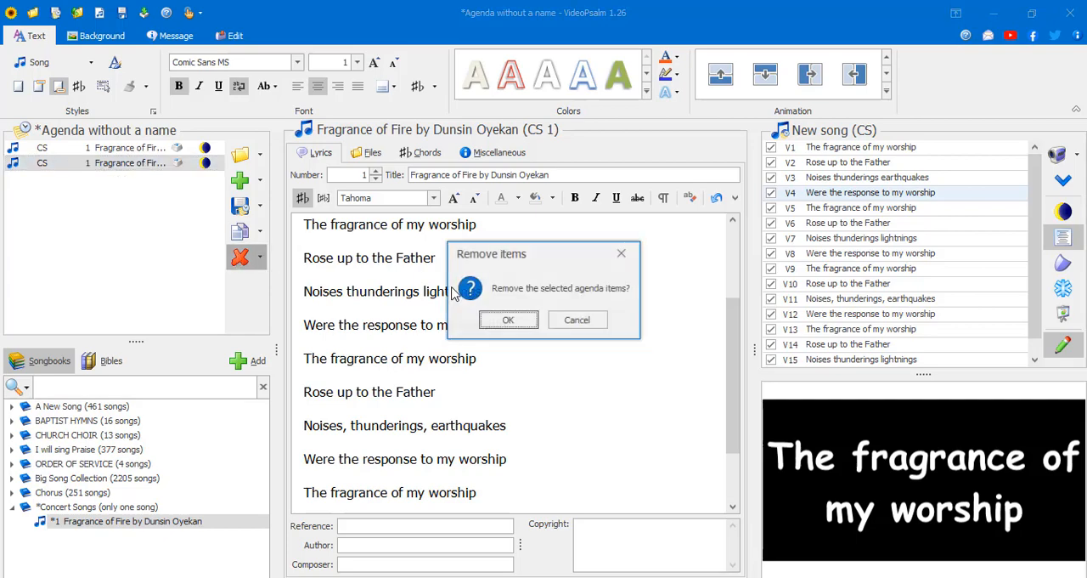
pyautogui.click(502, 319)
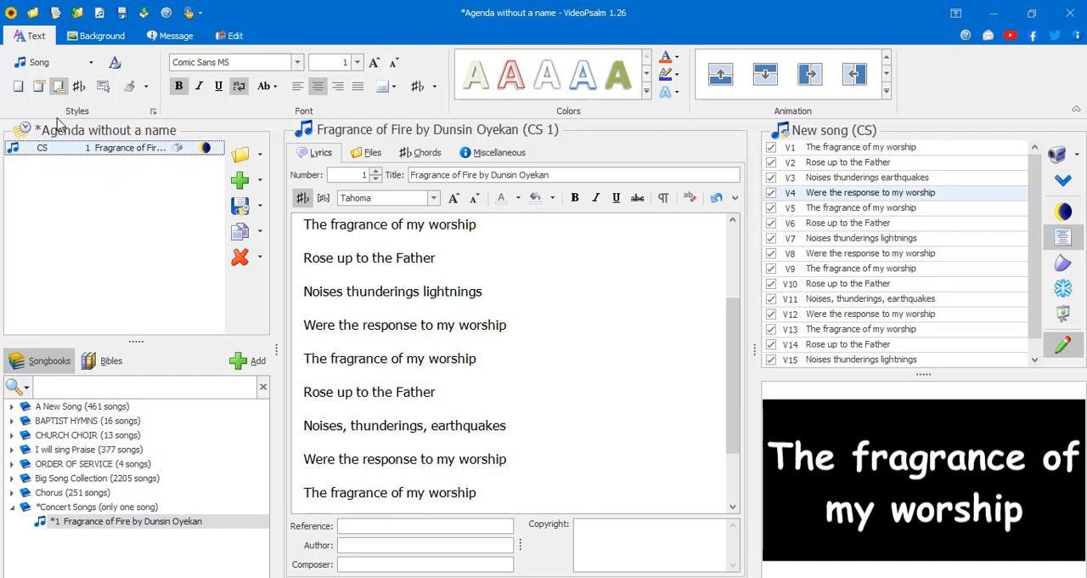
# - Save the edited Concert Songs songbook and return to the text formatting options
pyautogui.click(225, 36)
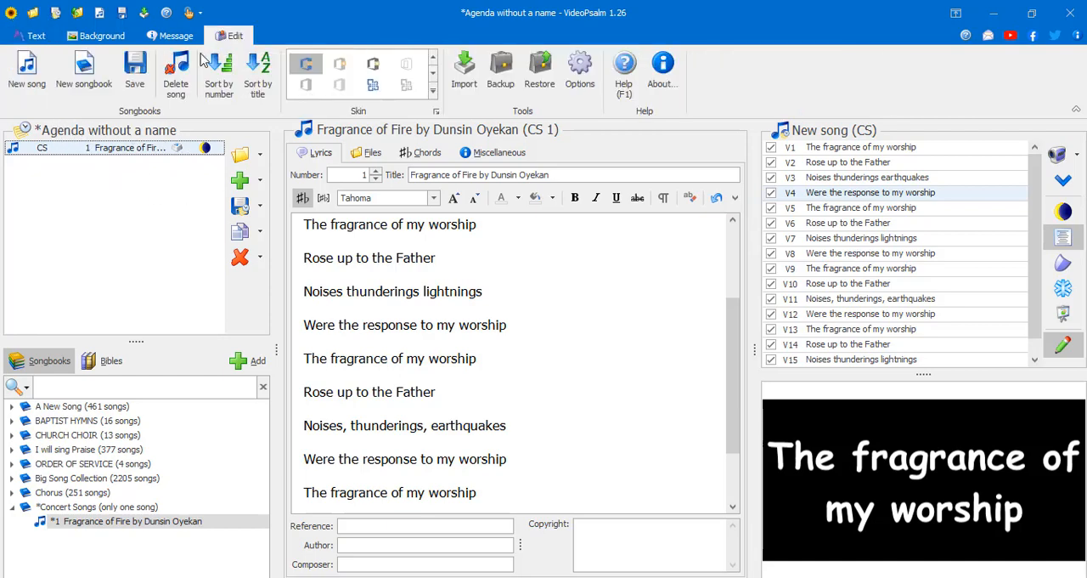
pyautogui.click(134, 69)
pyautogui.click(37, 35)
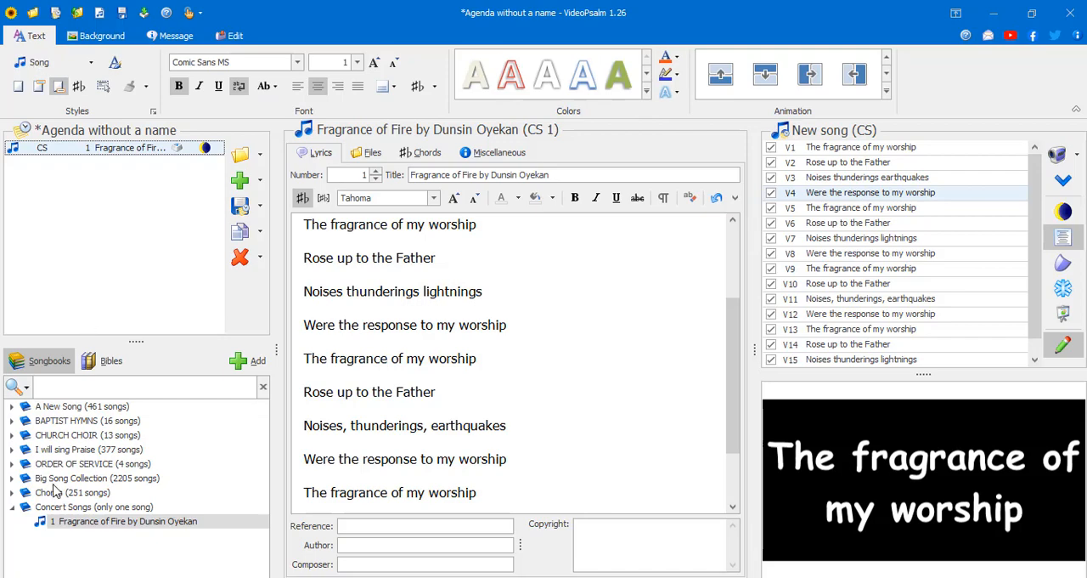
# - Add Student Rise Now from the BAPTIST HYMNS songbook to the agenda and collapse that songbook
pyautogui.click(12, 420)
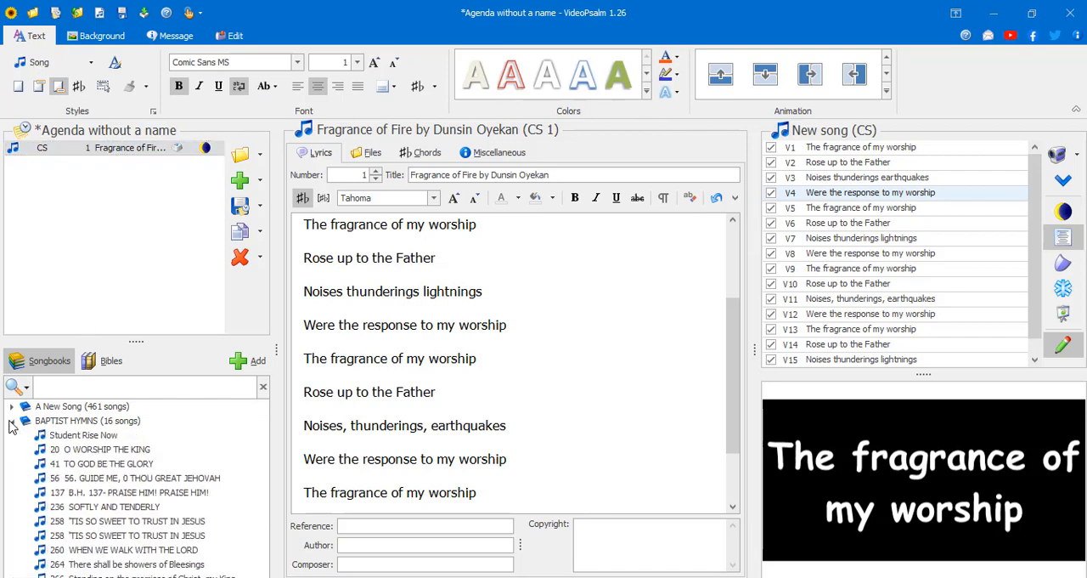
pyautogui.click(68, 435)
pyautogui.moveTo(68, 434); pyautogui.dragTo(91, 197)
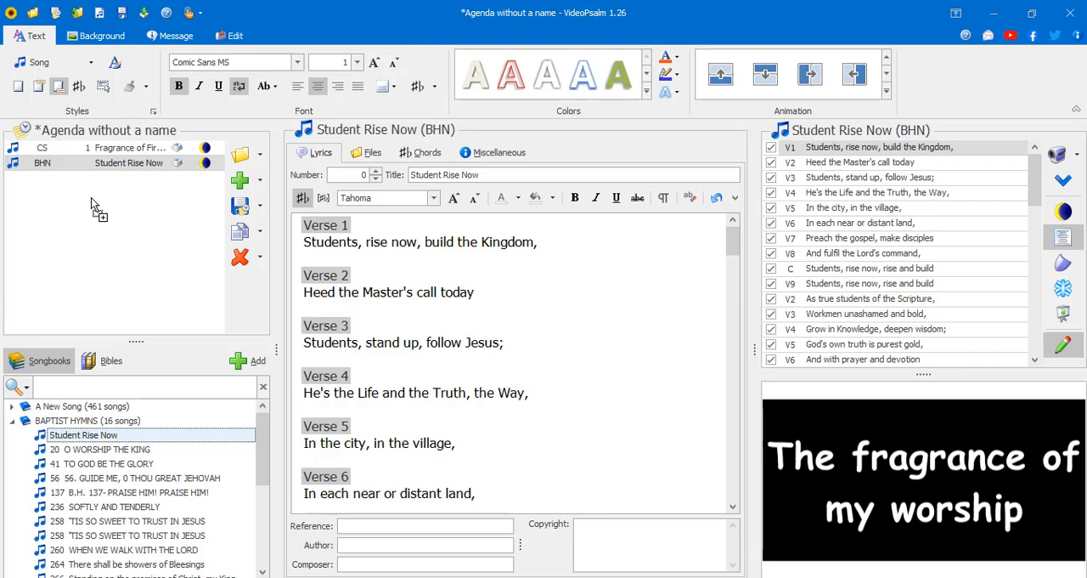
pyautogui.click(12, 422)
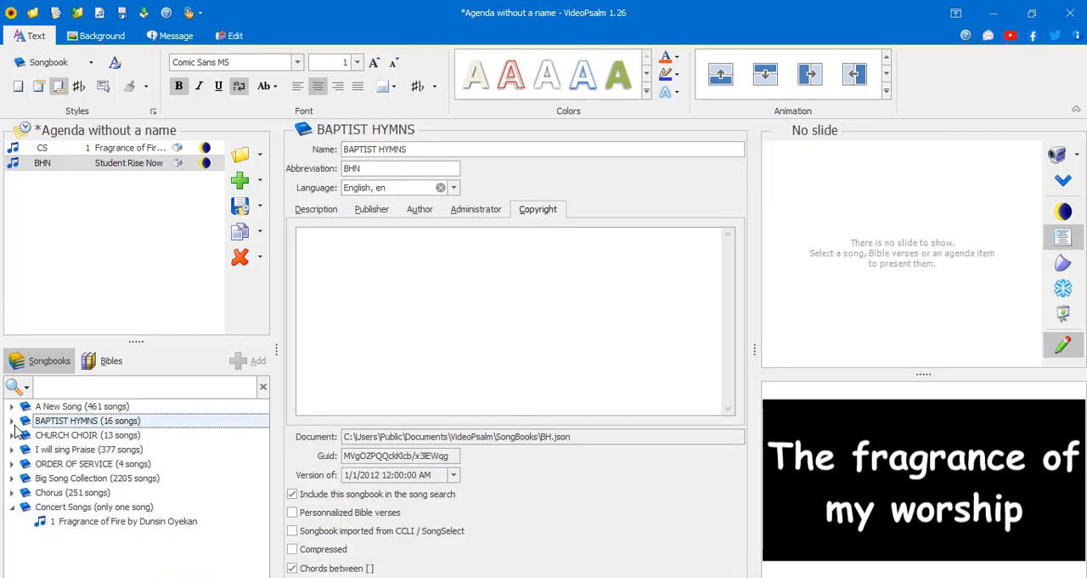
# - View the lyrics of the Student Rise Now and Fragrance of Fire agenda items, with the BAPTIST HYMNS songbook collapsed
pyautogui.click(91, 154)
pyautogui.click(94, 164)
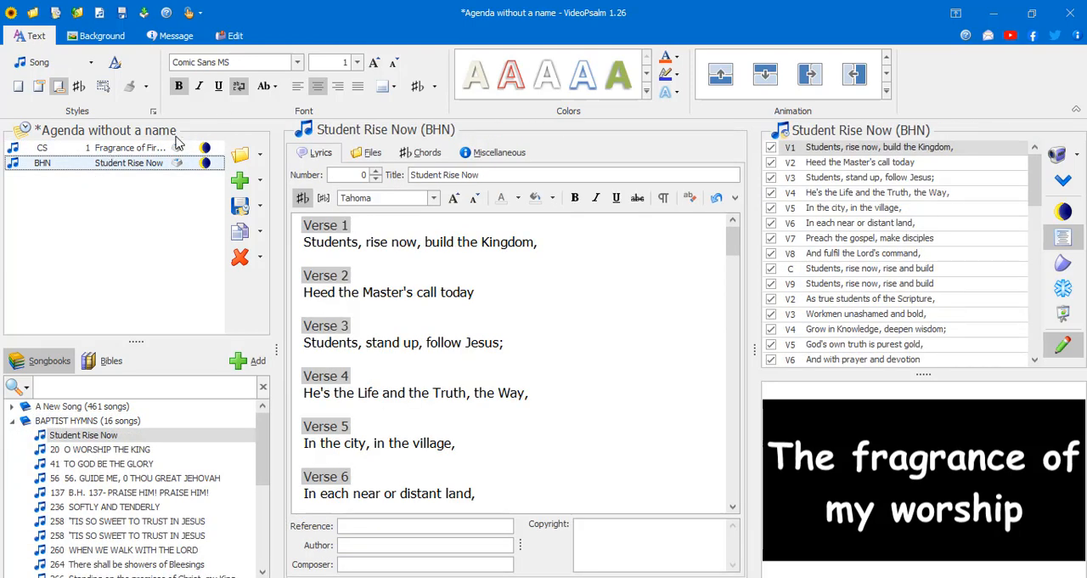
pyautogui.click(12, 422)
pyautogui.click(25, 421)
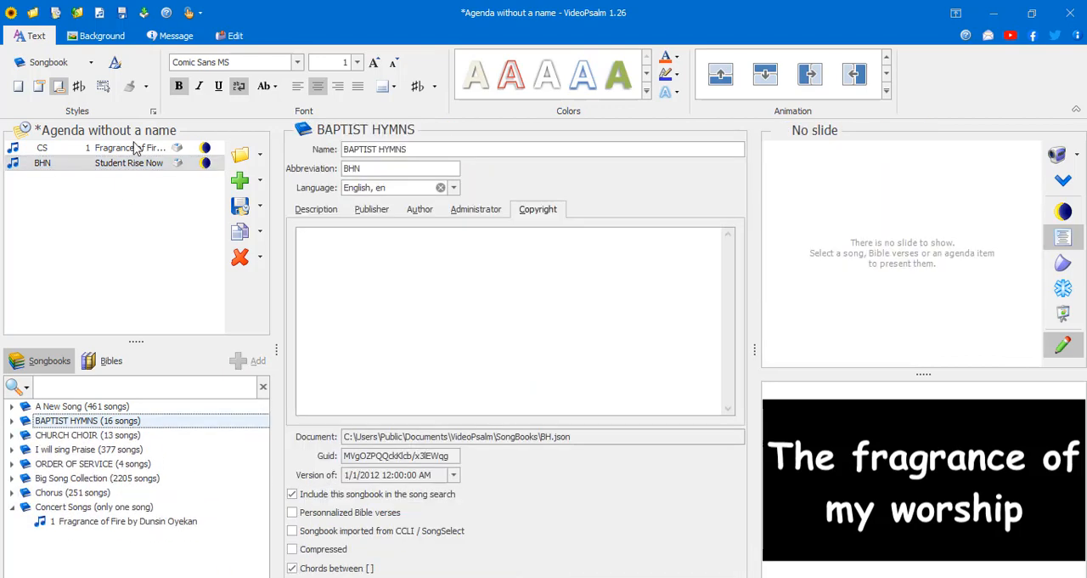
pyautogui.click(133, 150)
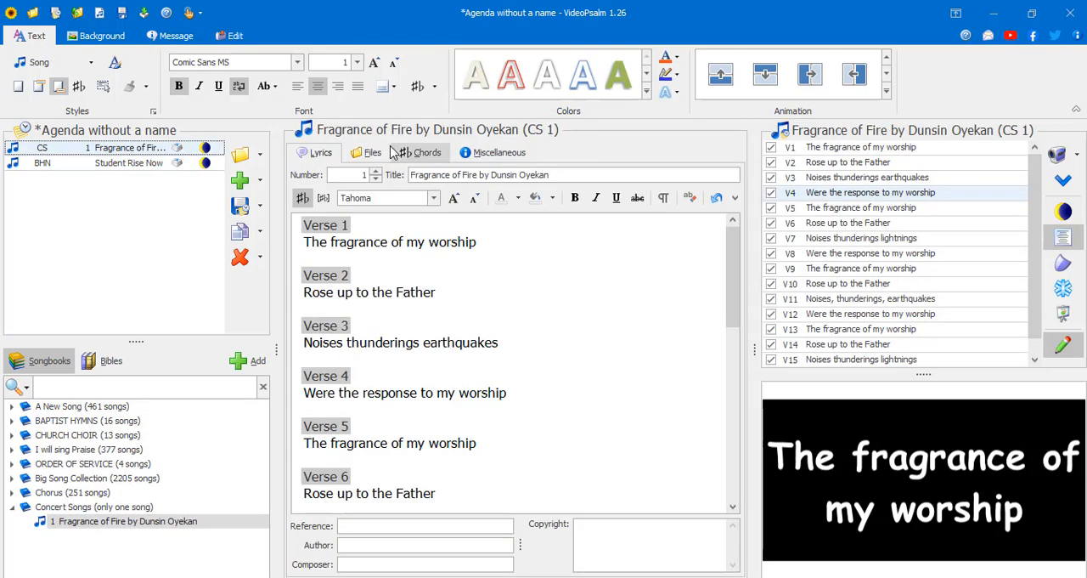
# - Add song 1, ORDER OF SERVICE, from the ORDER OF SERVICE songbook to the agenda
pyautogui.click(12, 463)
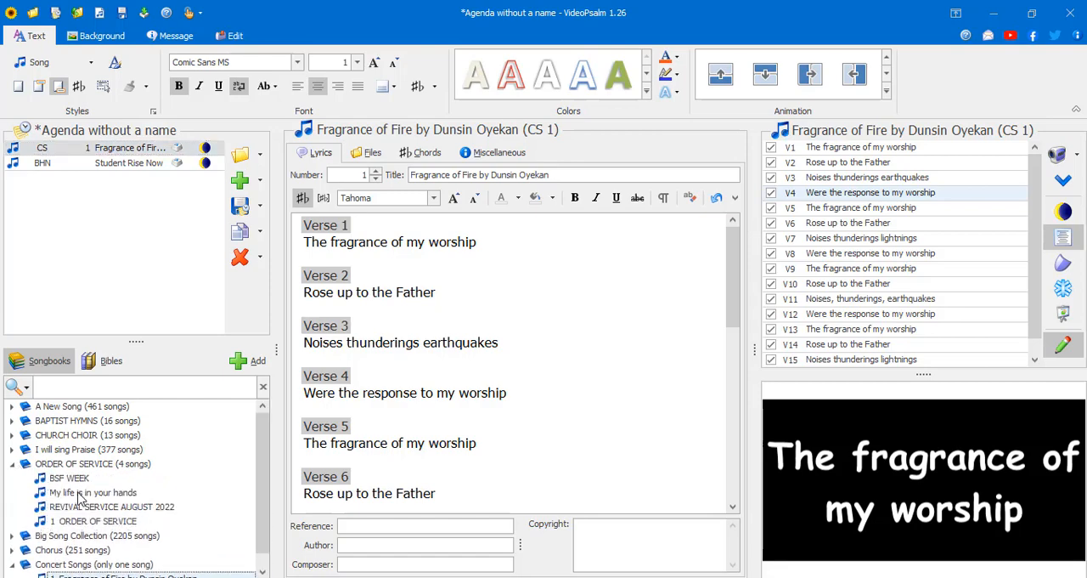
pyautogui.click(92, 520)
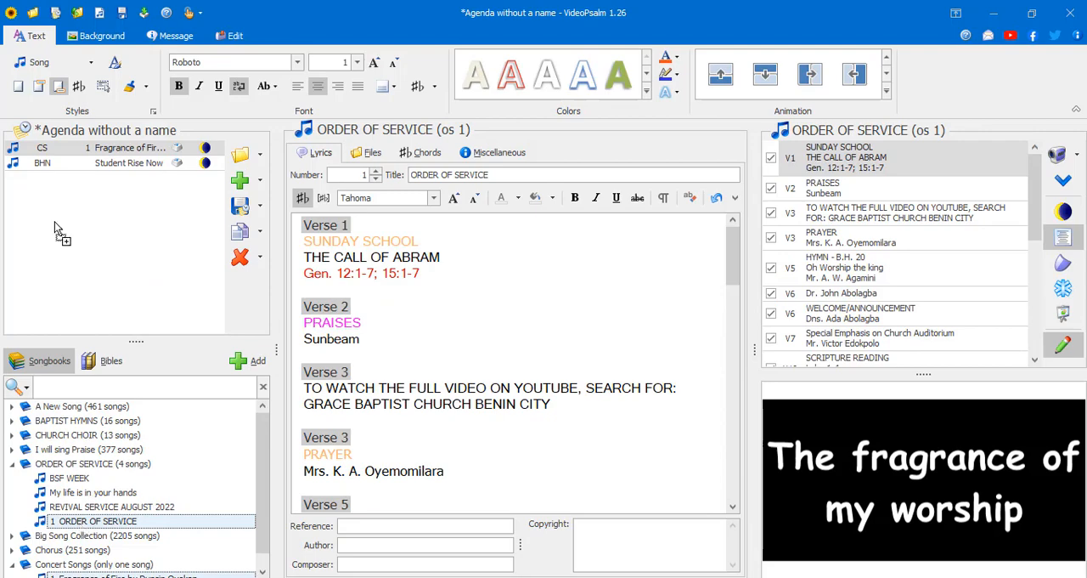
pyautogui.moveTo(54, 228); pyautogui.dragTo(66, 191)
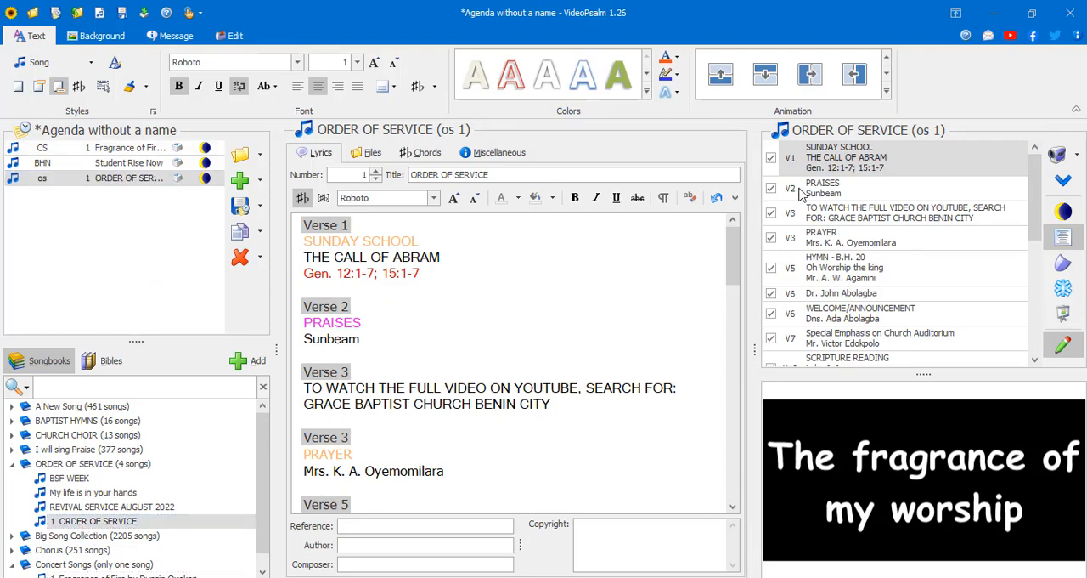
# - Preview the Order of Service's opening slides, including Sunday School, Praises, Prayer and the YouTube notice
pyautogui.click(862, 160)
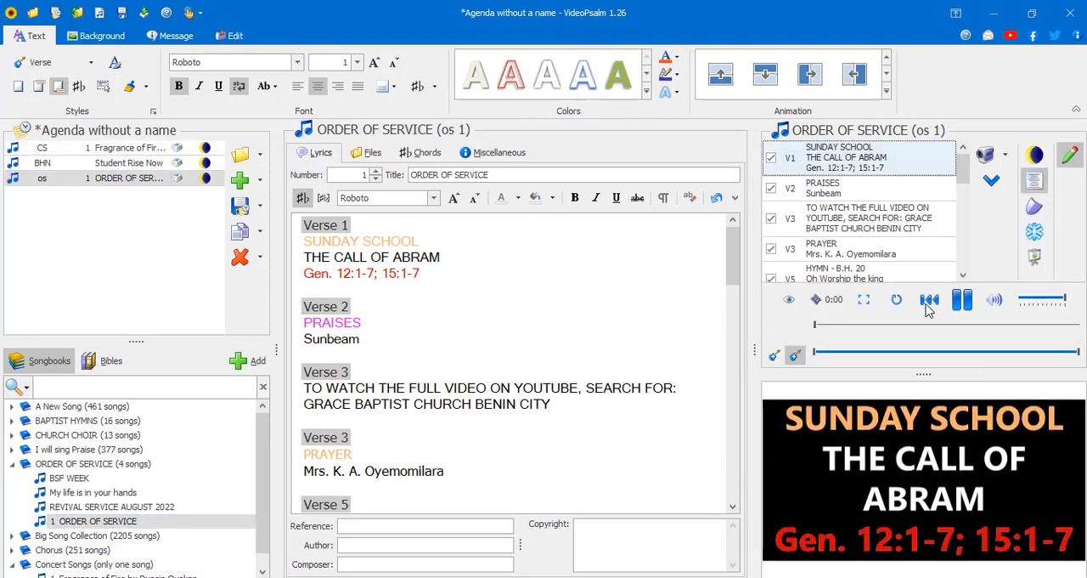
pyautogui.click(864, 189)
pyautogui.click(864, 216)
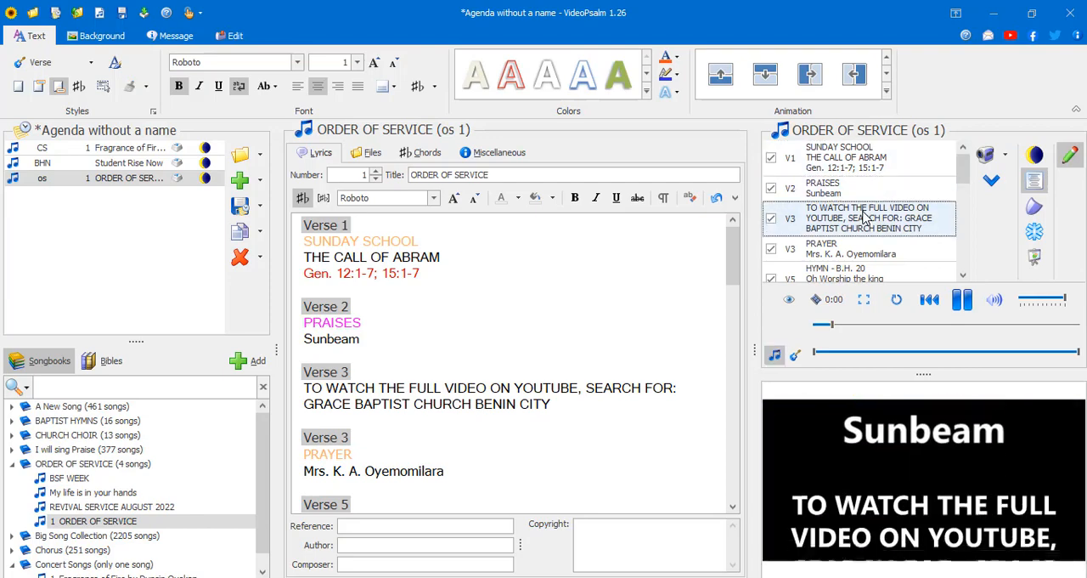
pyautogui.click(863, 160)
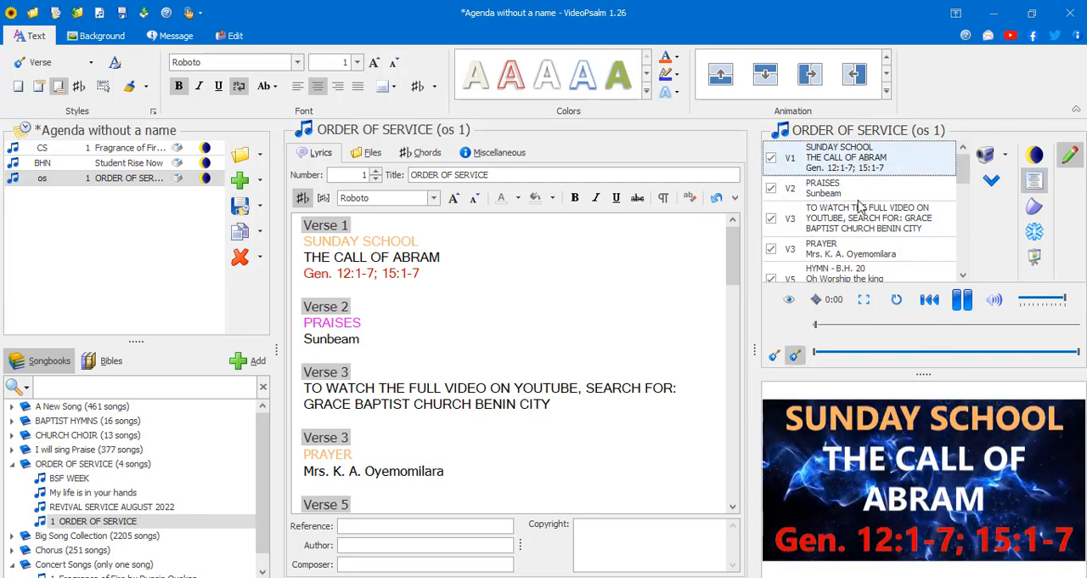
pyautogui.click(860, 251)
pyautogui.click(871, 219)
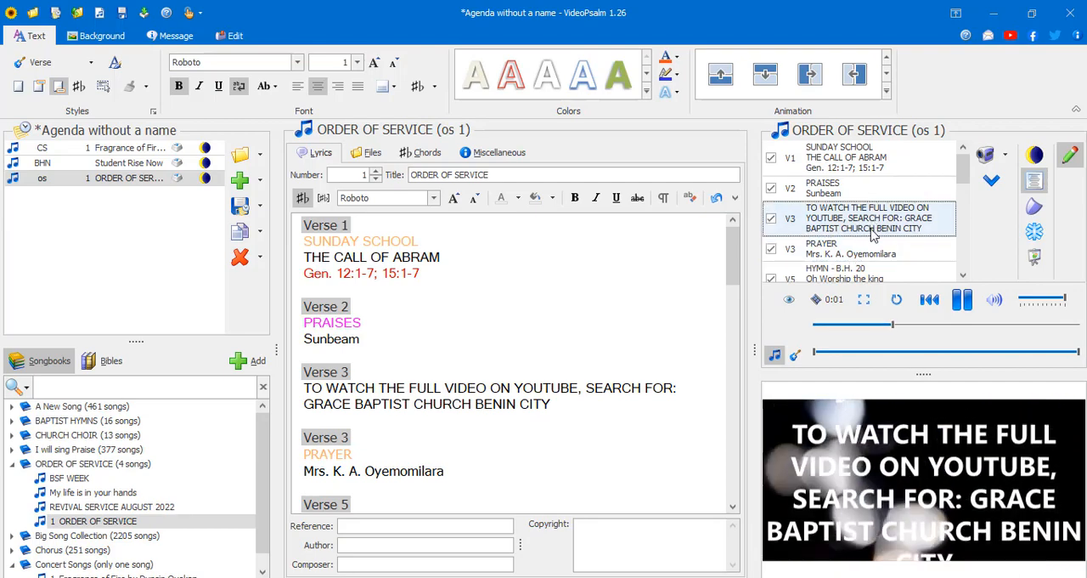
# - Preview the Order of Service's final slides: verse 15, Closing Prayer / Benediction and Closing Hymn
pyautogui.scroll(-5, 873, 255)
pyautogui.click(872, 250)
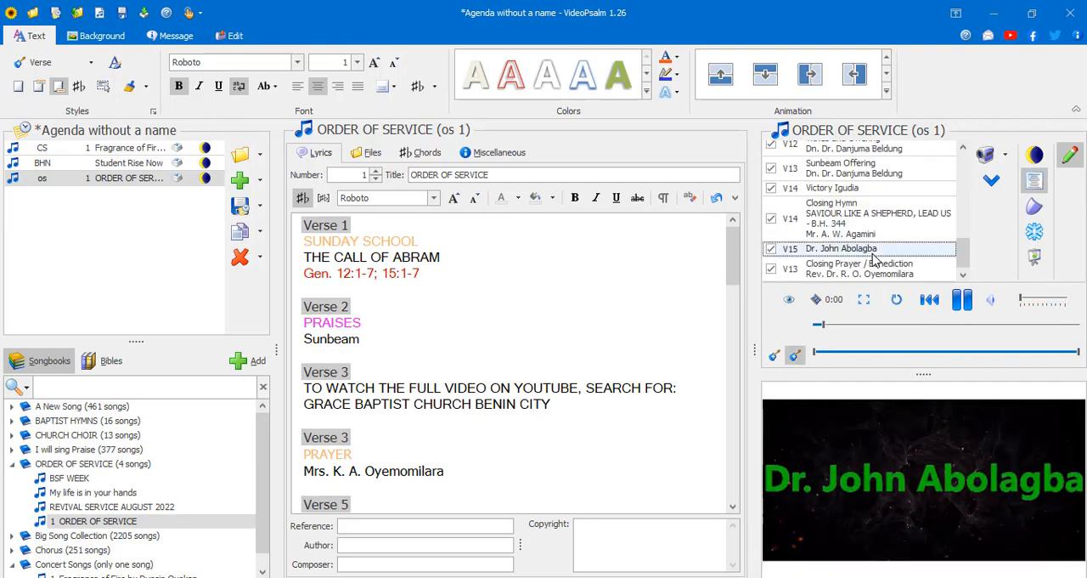
pyautogui.click(869, 267)
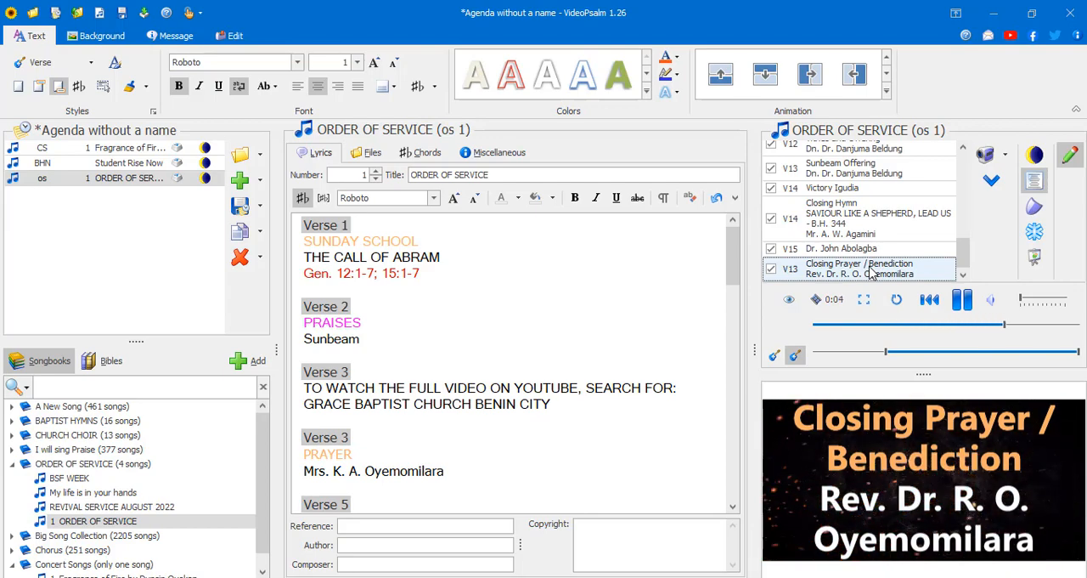
pyautogui.click(865, 214)
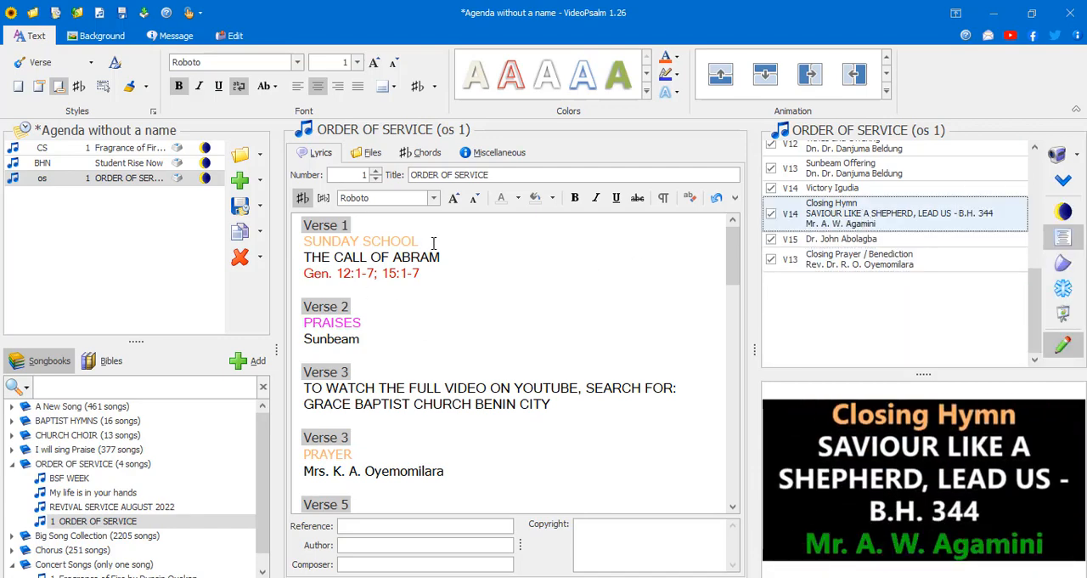
# - Clear the formatting of the "SUNDAY SCHOOL" line in verse 1 of the Order of Service
pyautogui.moveTo(433, 243); pyautogui.dragTo(307, 244)
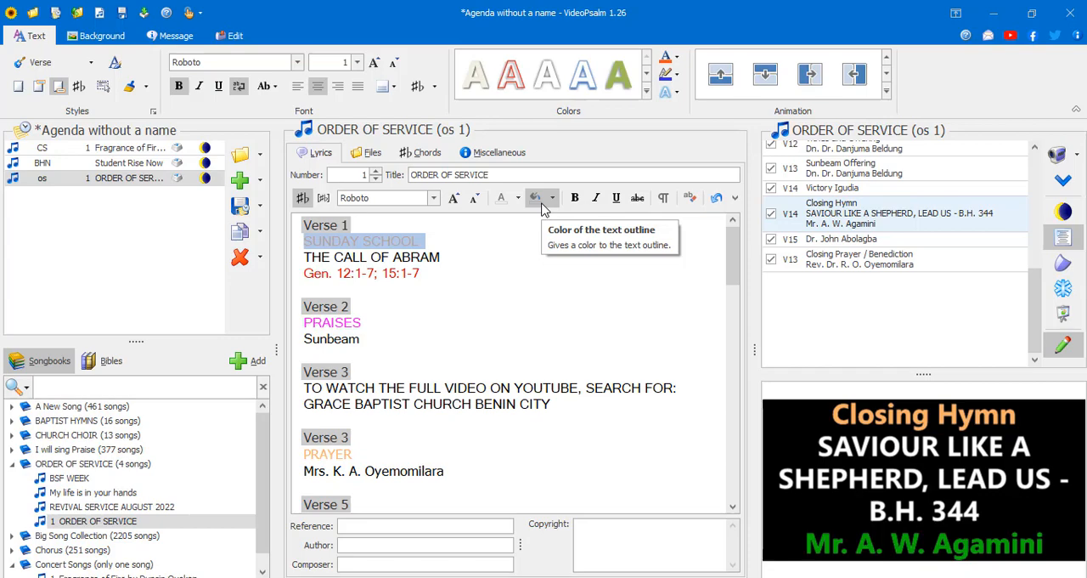
pyautogui.click(690, 198)
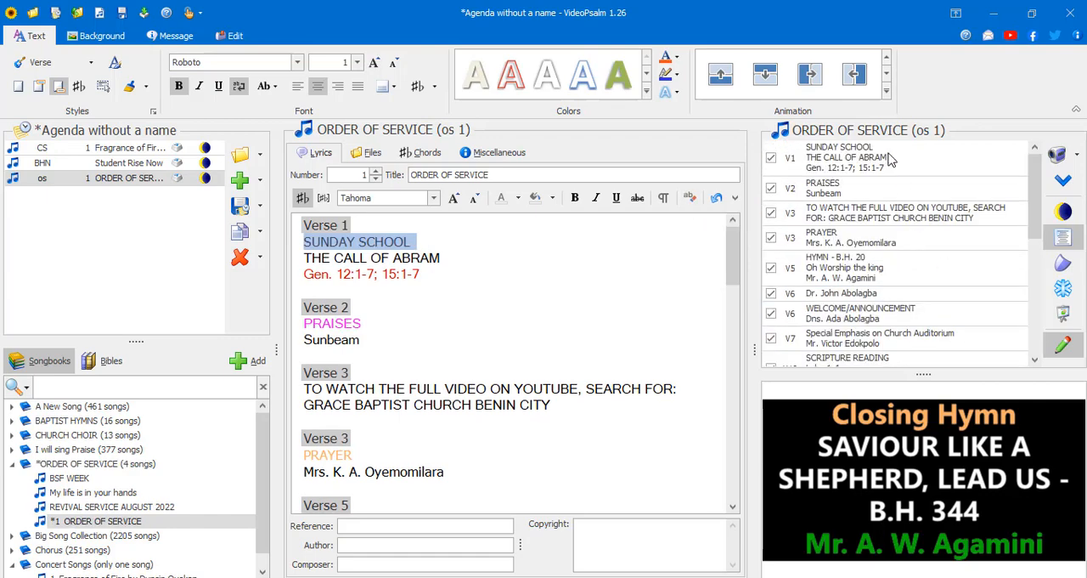
# - Project verse 1 of the Order of Service, undo the cleared formatting of "SUNDAY SCHOOL", and project the verse again
pyautogui.click(889, 158)
pyautogui.click(545, 299)
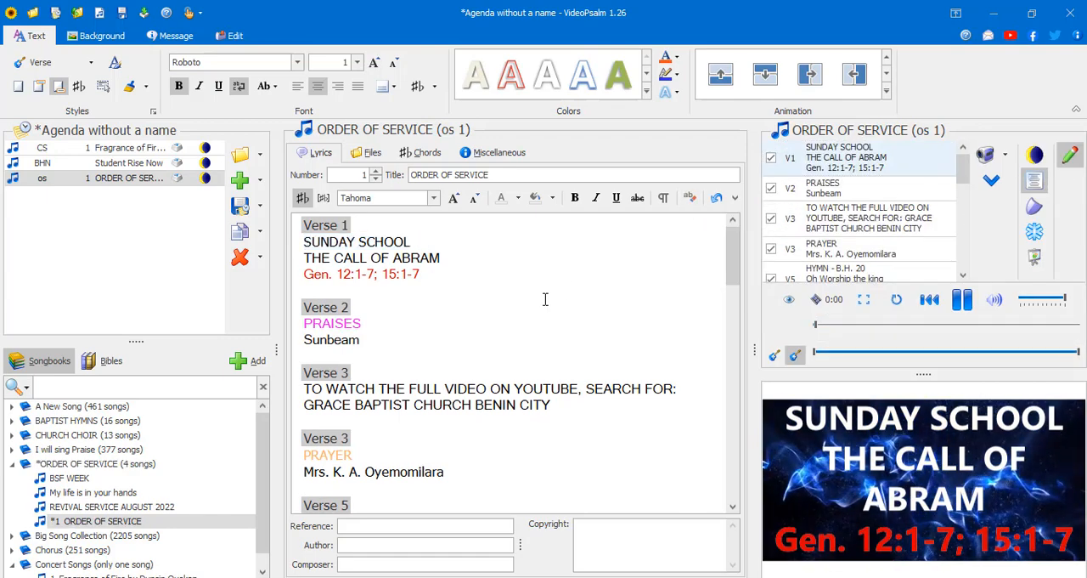
pyautogui.hotkey('ctrl', 'z')
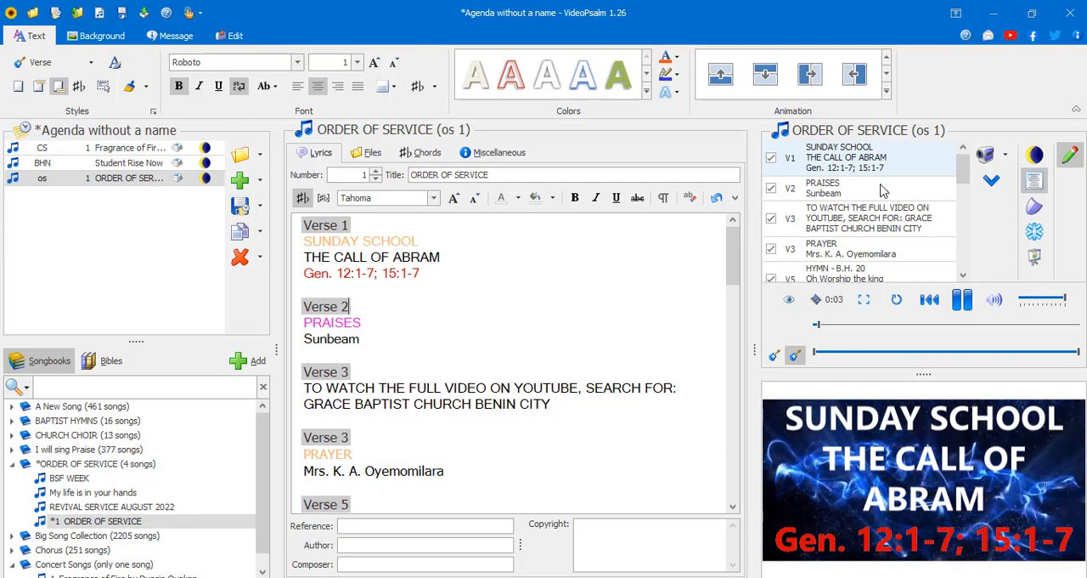
pyautogui.click(897, 165)
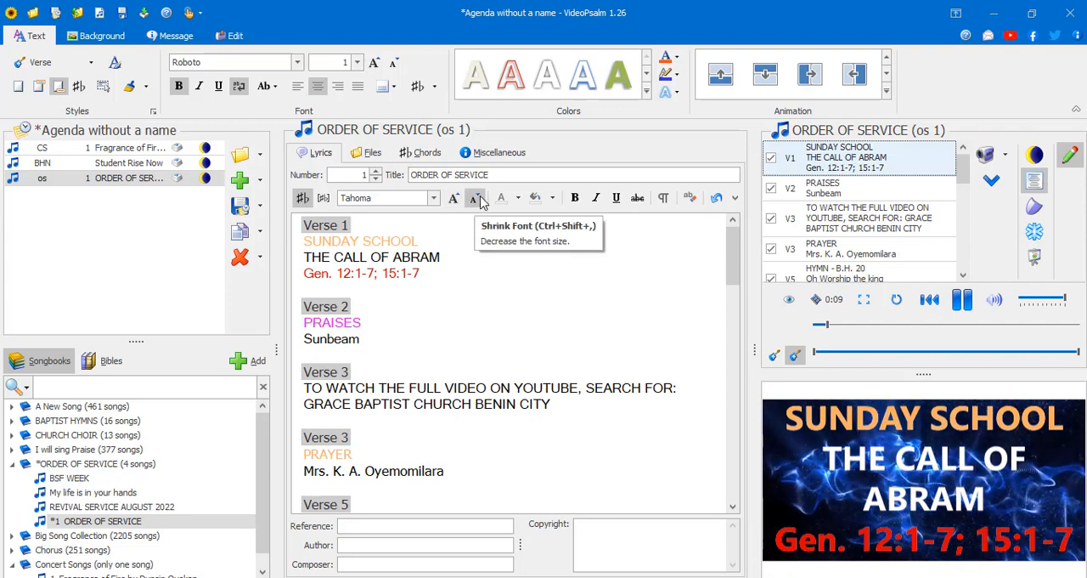
# - Copy the "SUNDAY SCHOOL" line from verse 1 of the Order of Service lyrics
pyautogui.moveTo(429, 241); pyautogui.dragTo(293, 248)
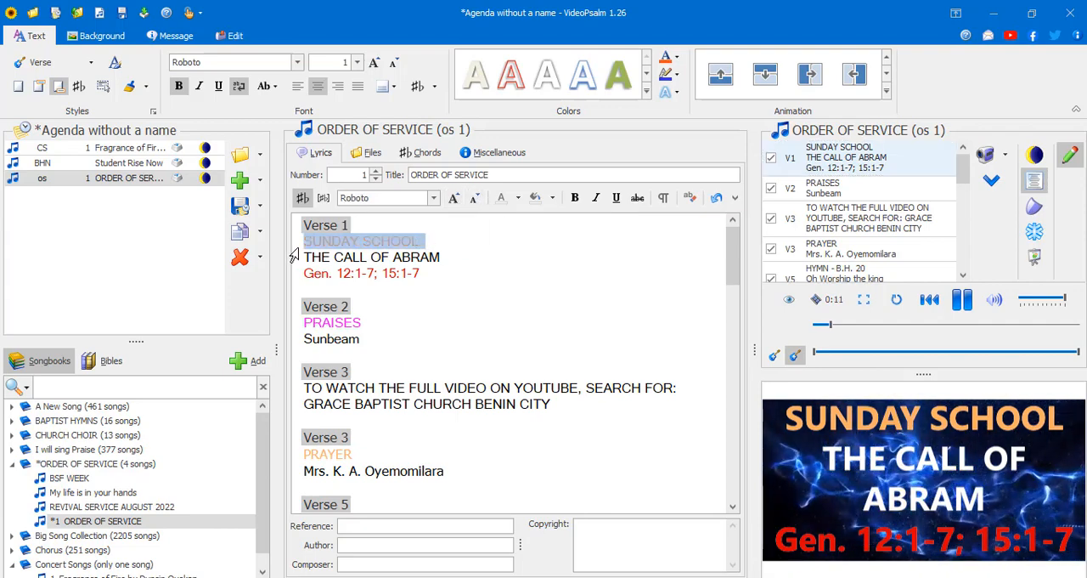
pyautogui.click(735, 198)
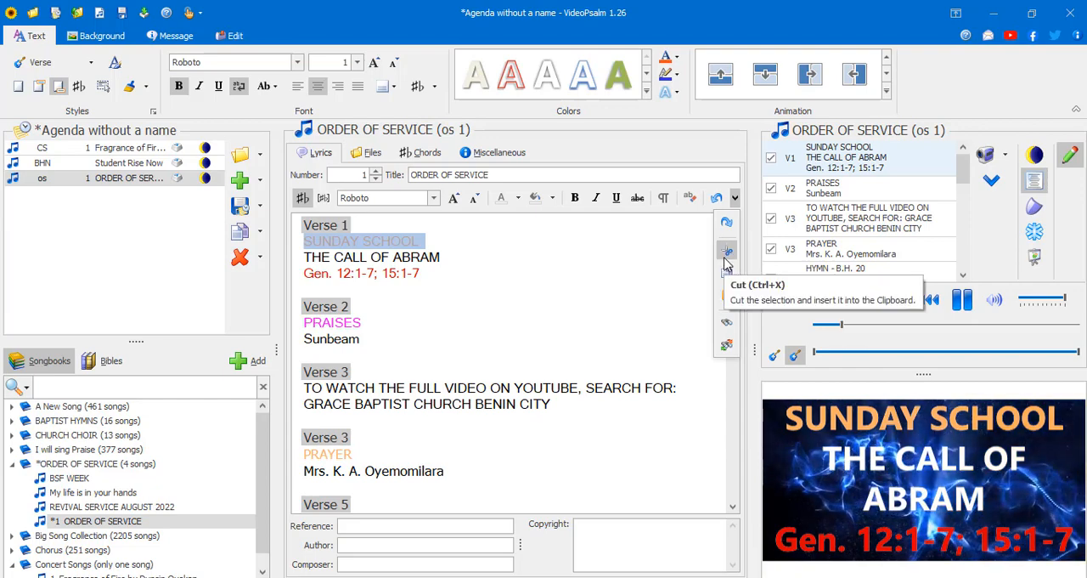
pyautogui.click(728, 281)
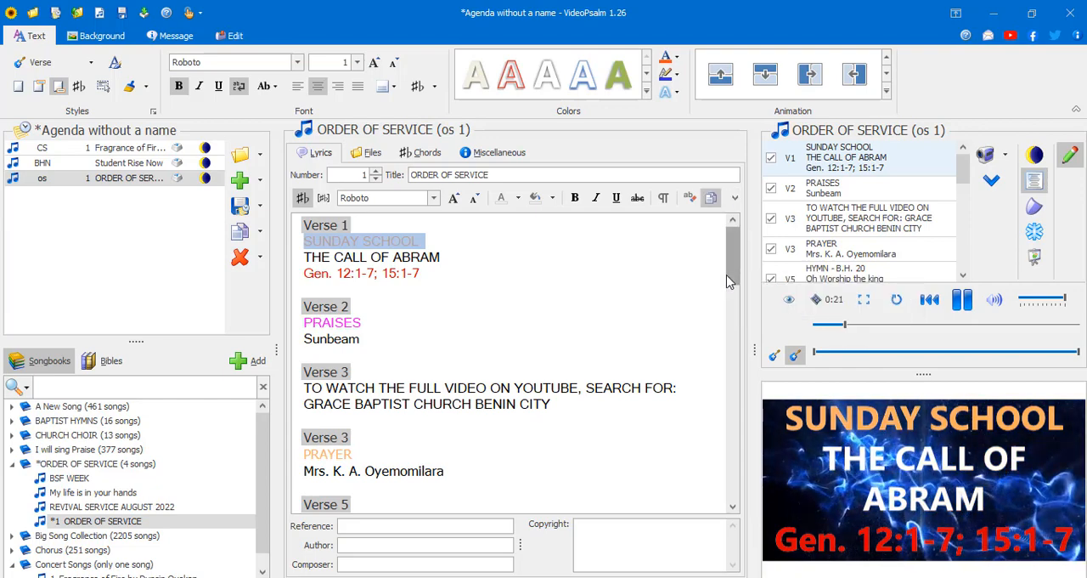
# - Search the Order of Service lyrics for "grace bap", including the remainder of the document, and close the search
pyautogui.click(735, 197)
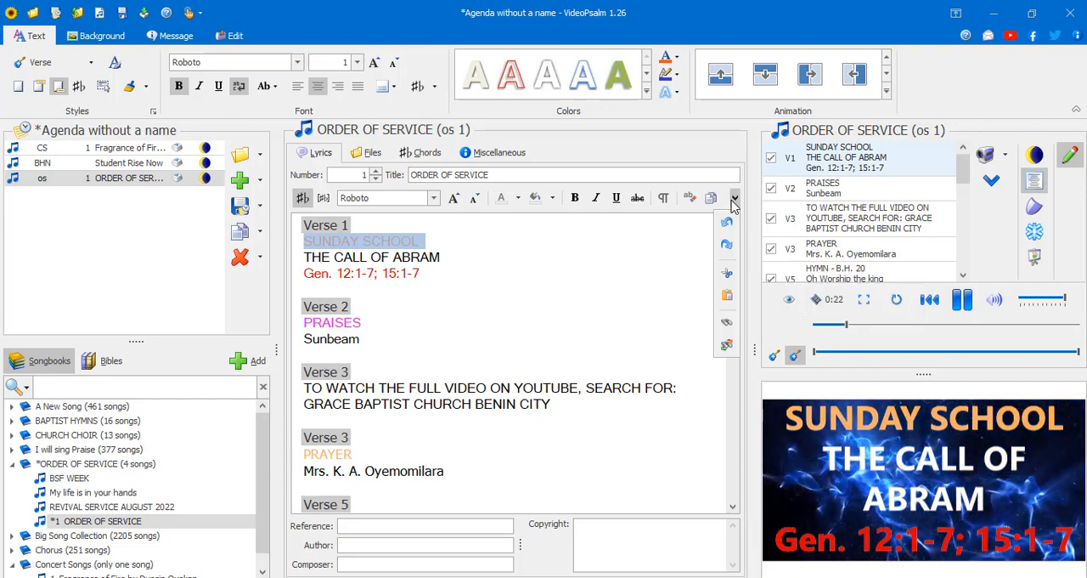
pyautogui.click(728, 328)
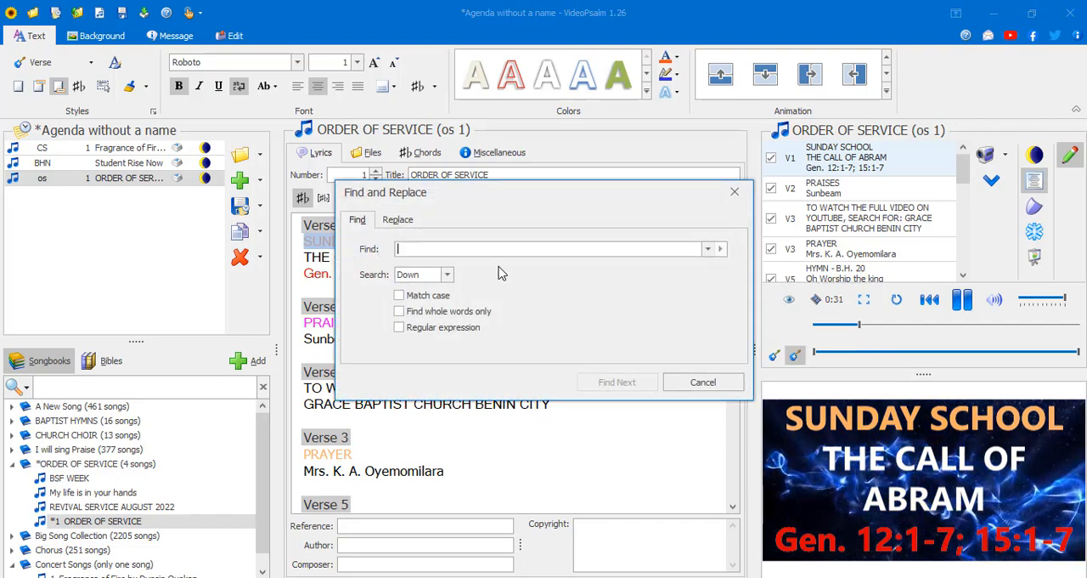
pyautogui.write('to')
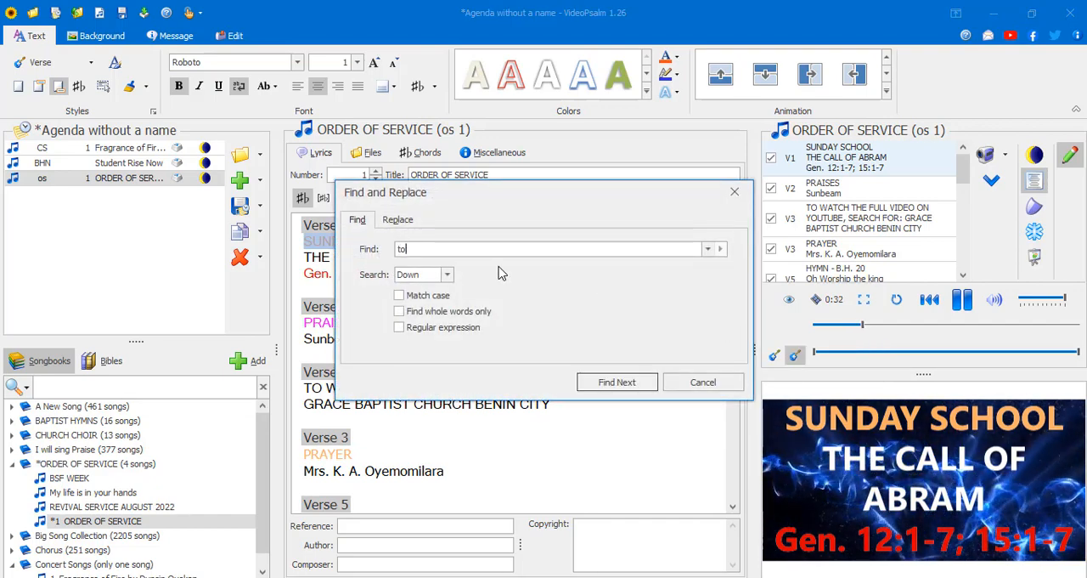
pyautogui.write('gra')
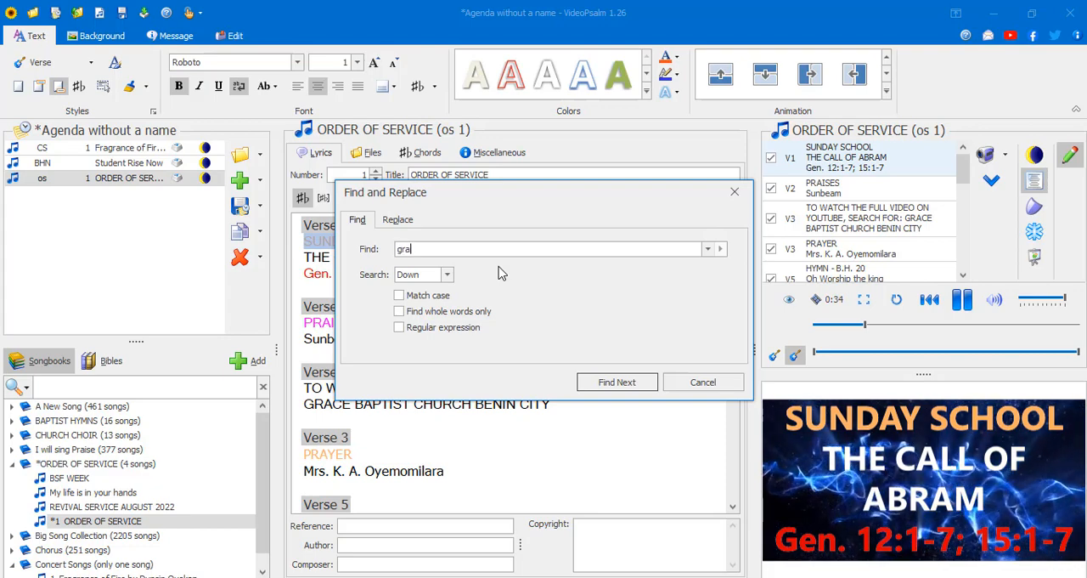
pyautogui.write('ce bap')
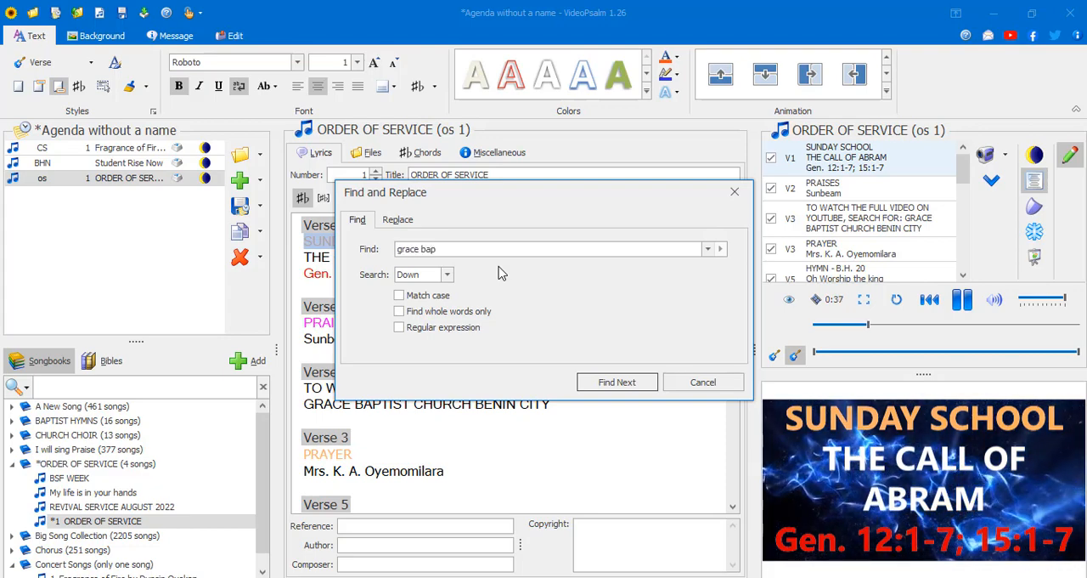
pyautogui.press('Return')
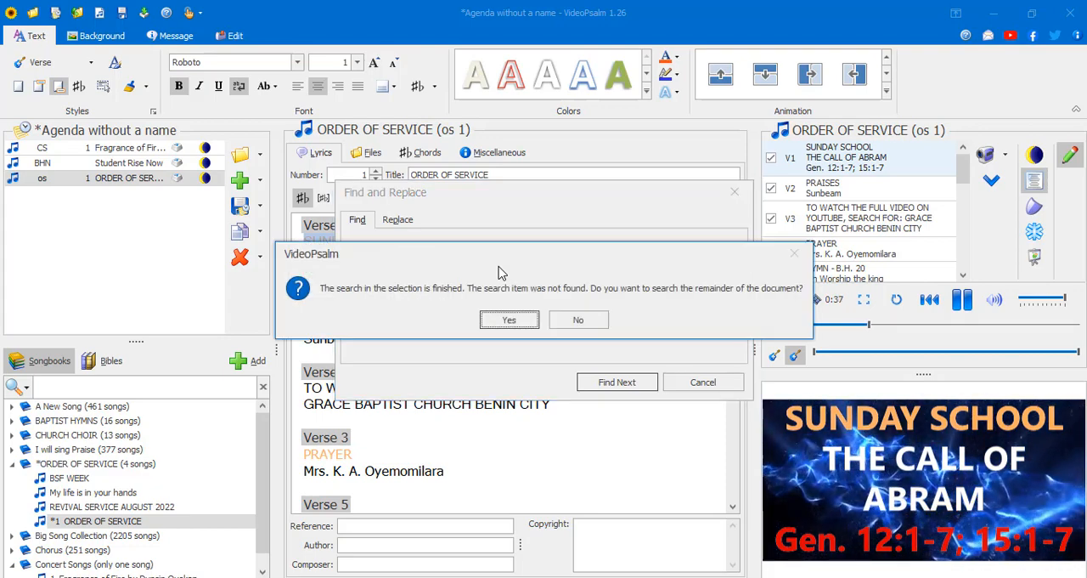
pyautogui.click(501, 320)
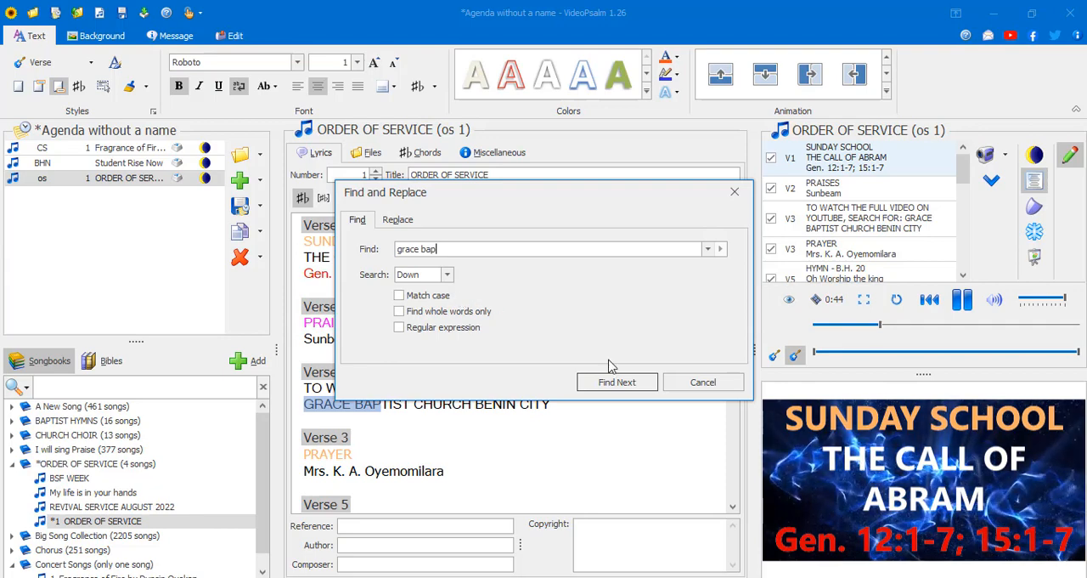
pyautogui.click(675, 382)
pyautogui.click(388, 406)
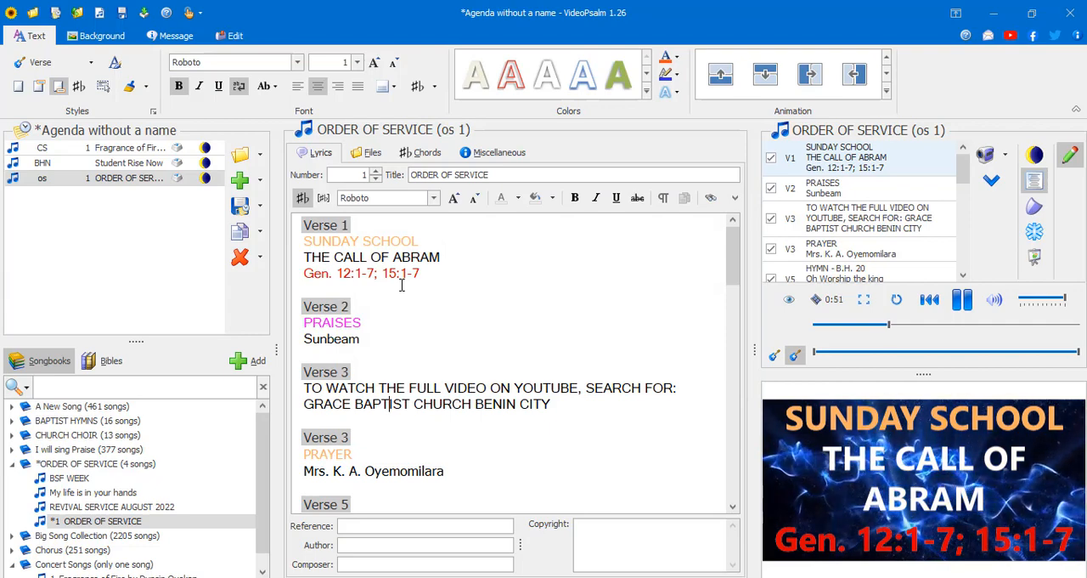
pyautogui.scroll(-2, 406, 323)
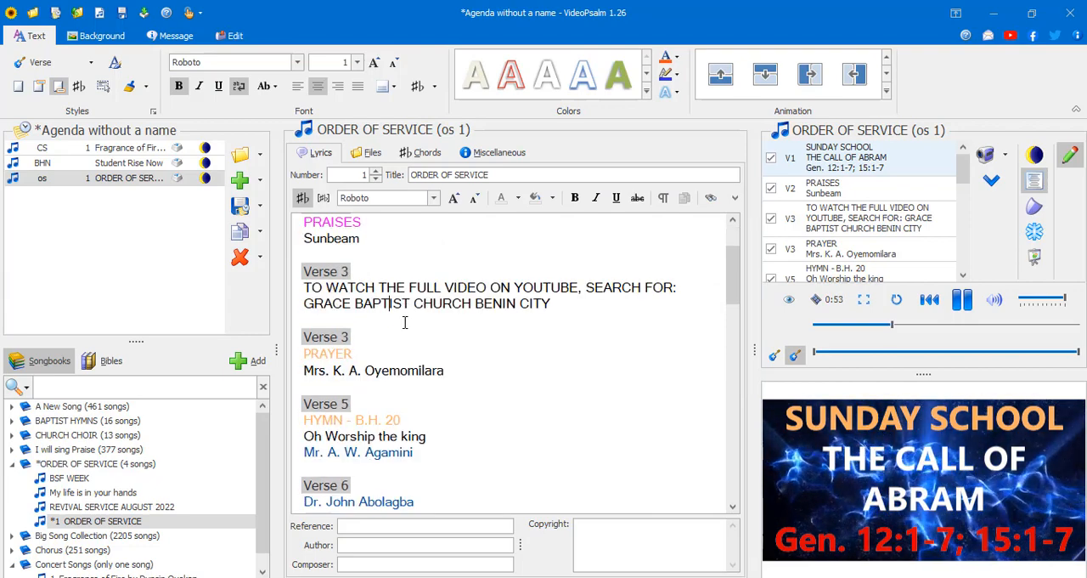
pyautogui.click(360, 340)
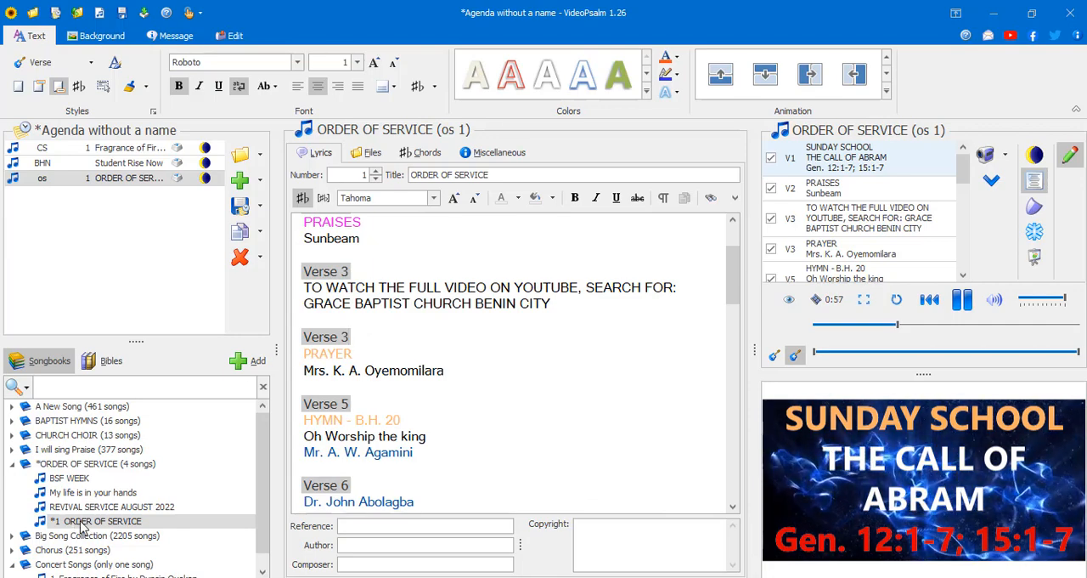
pyautogui.scroll(-1, 69, 483)
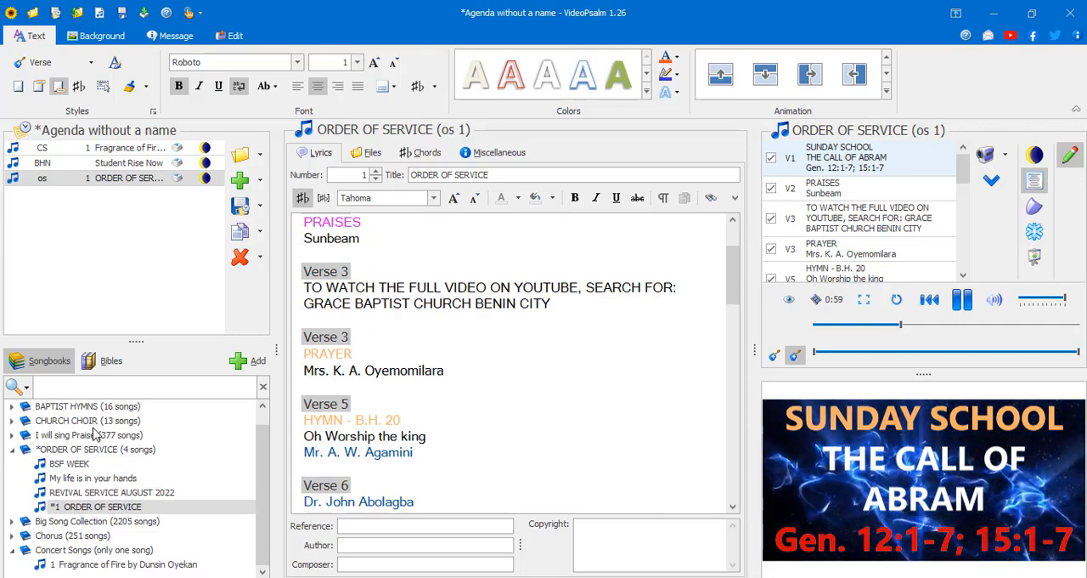
pyautogui.scroll(1, 95, 435)
# - Open Fragrance of Fire from the agenda and review its verse headings and lyrics through verse 16
pyautogui.click(91, 147)
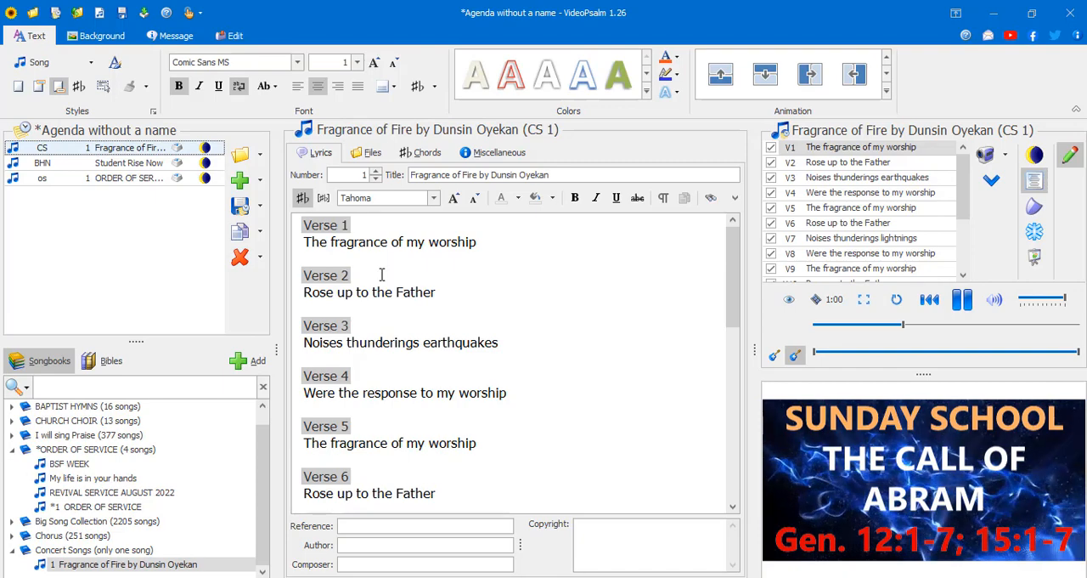
pyautogui.press('super+s')
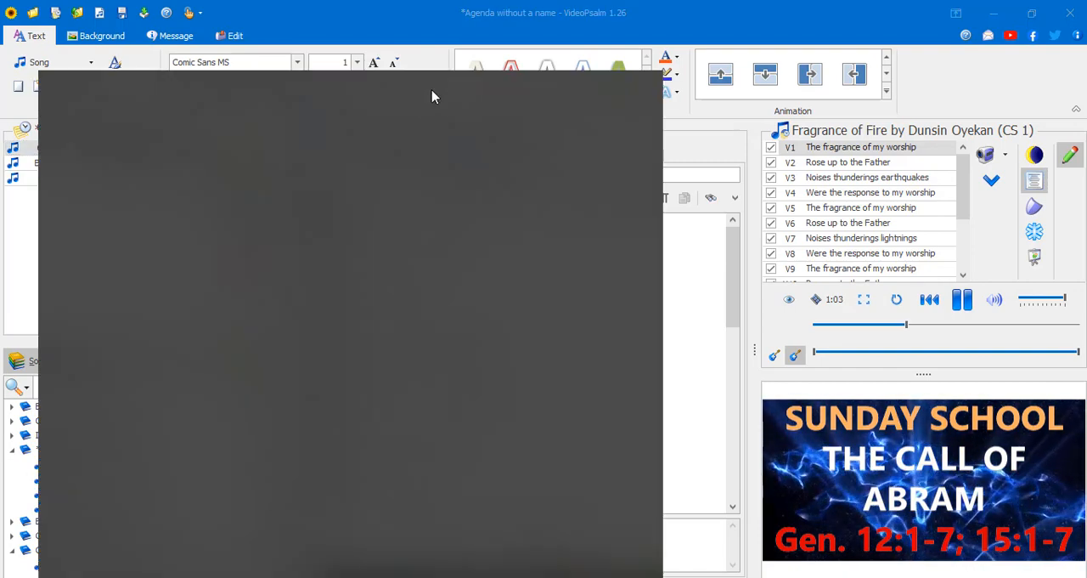
pyautogui.click(682, 354)
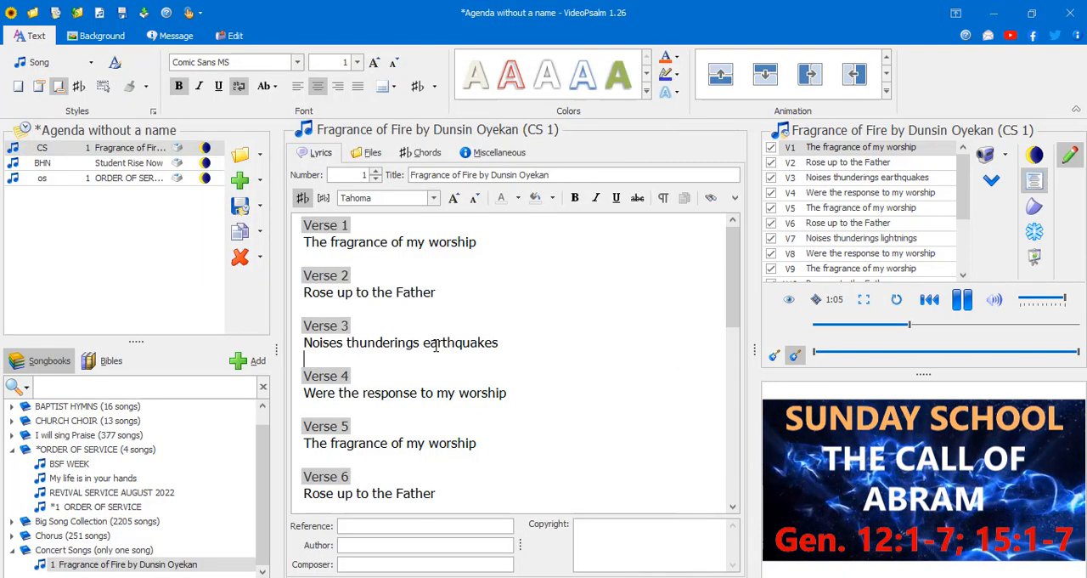
pyautogui.scroll(-1, 436, 343)
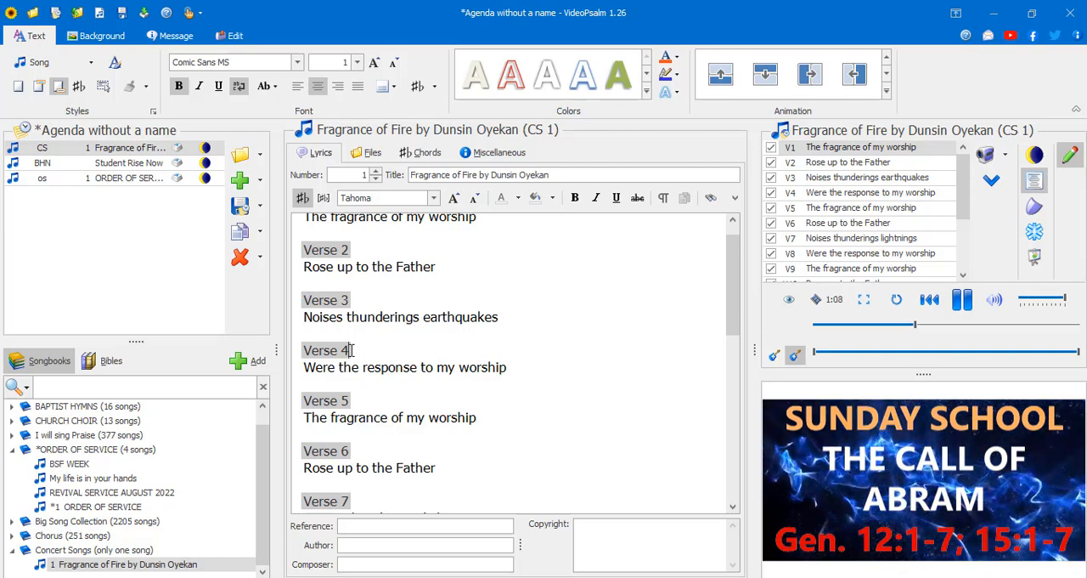
pyautogui.scroll(1, 350, 350)
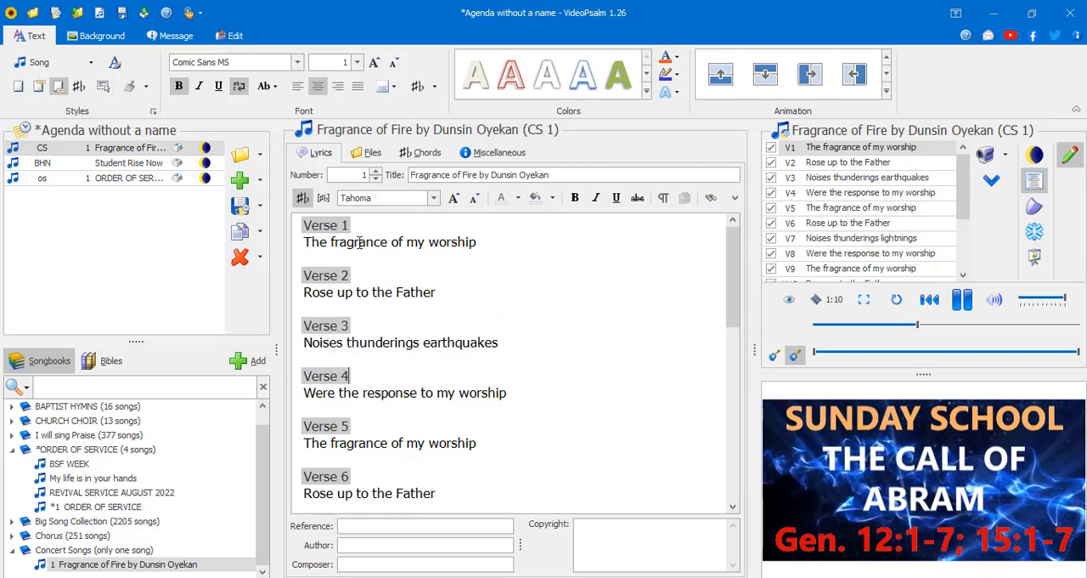
pyautogui.scroll(-3, 419, 340)
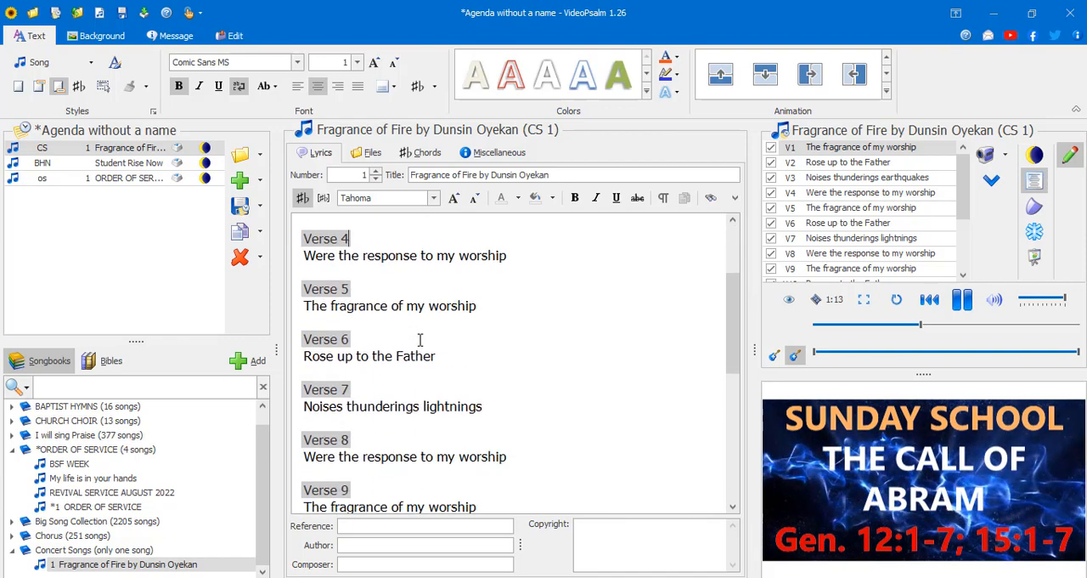
pyautogui.scroll(-5, 420, 340)
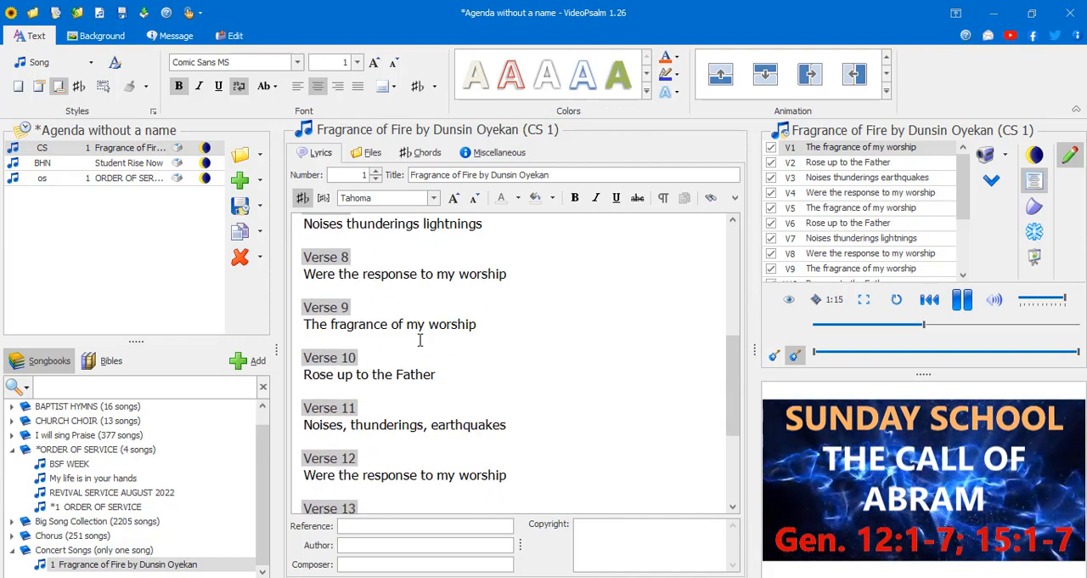
pyautogui.scroll(-3, 420, 339)
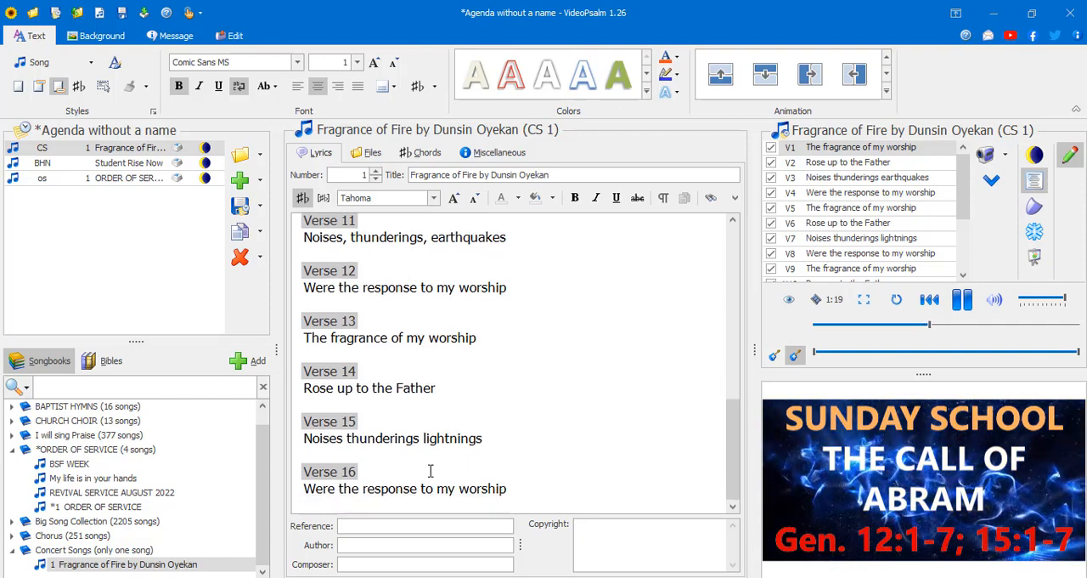
# - Replace the "Verse 13" heading in Fragrance of Fire with "C" and check its label in the verse list
pyautogui.scroll(2, 360, 416)
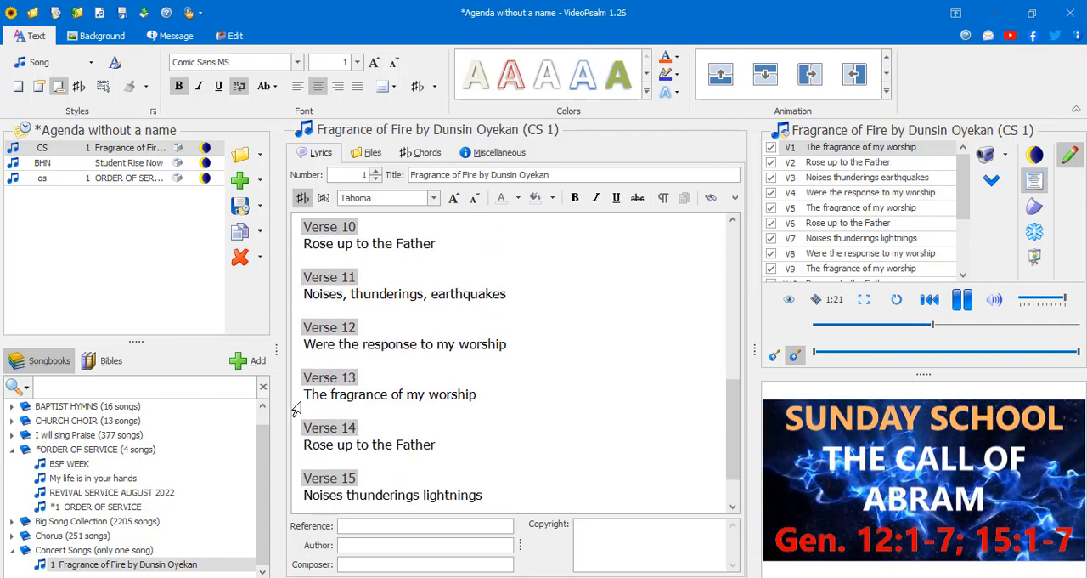
pyautogui.doubleClick(361, 380)
pyautogui.write('C')
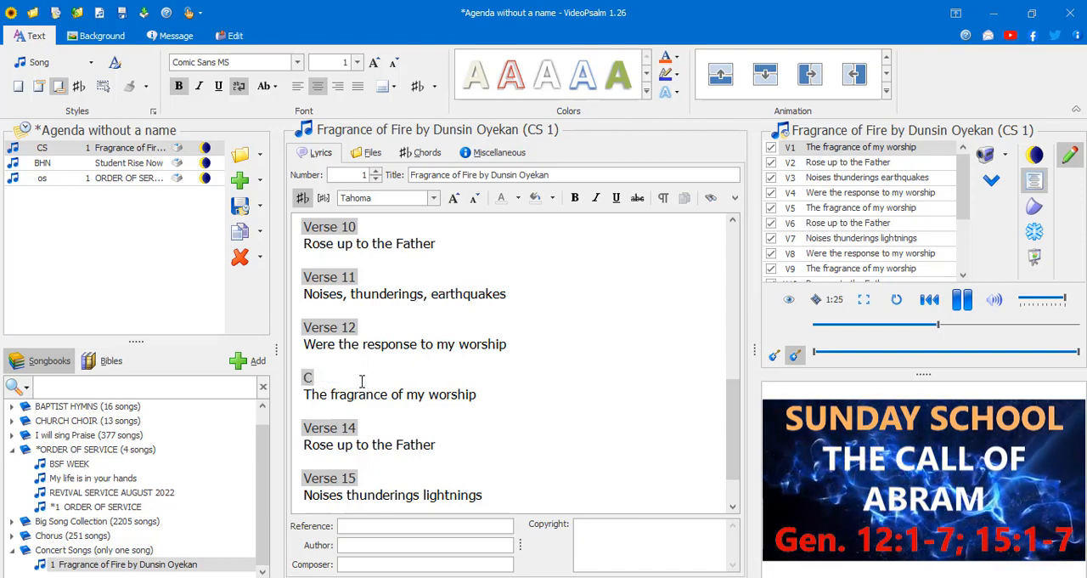
pyautogui.write('h')
pyautogui.press('BackSpace')
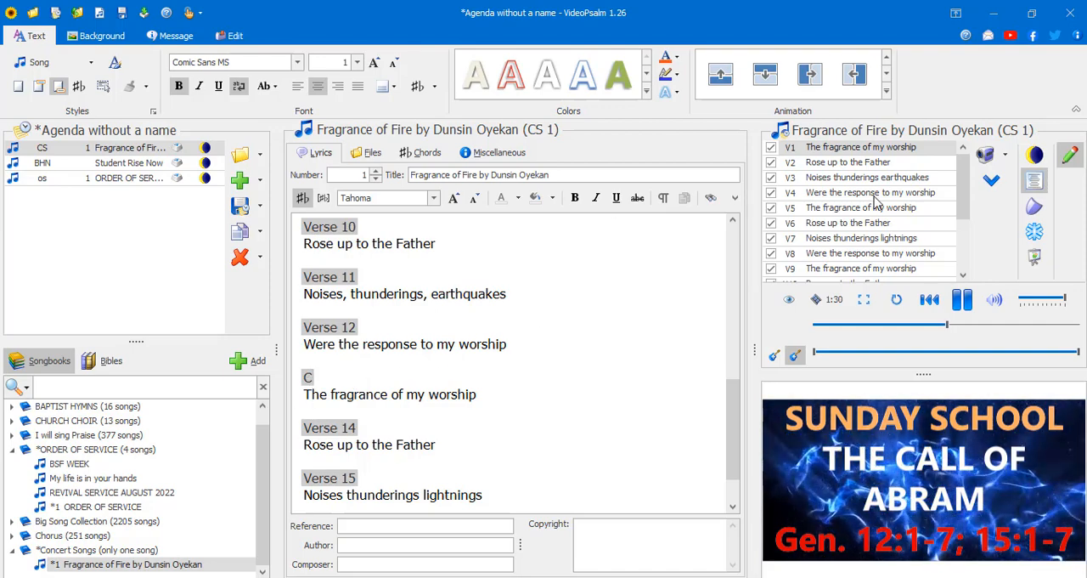
pyautogui.scroll(-2, 876, 200)
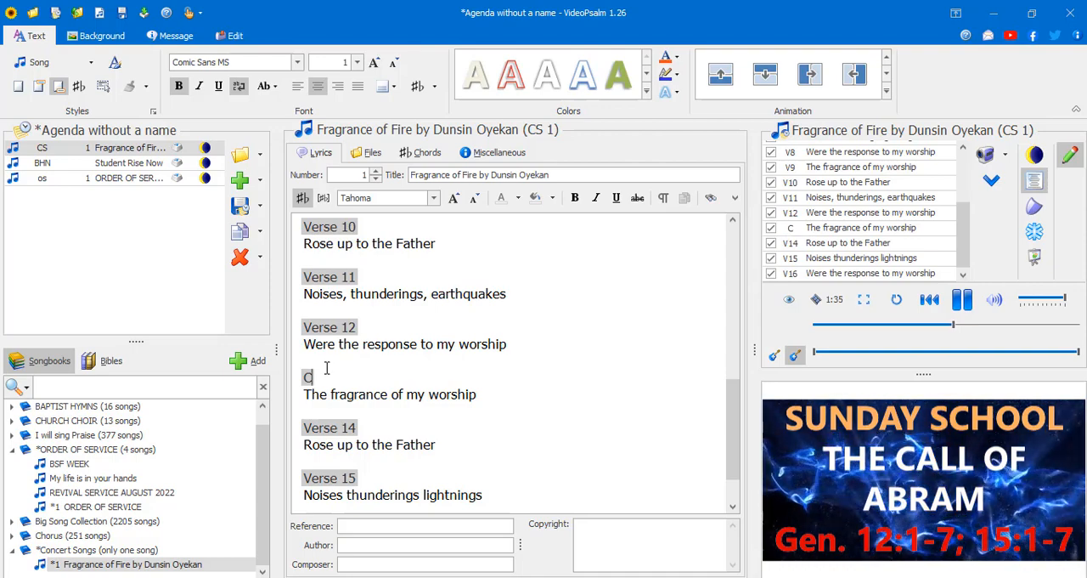
# - Try the full word "Chorus" as the heading after verse 12, and shorten it back to "C"
pyautogui.write('h')
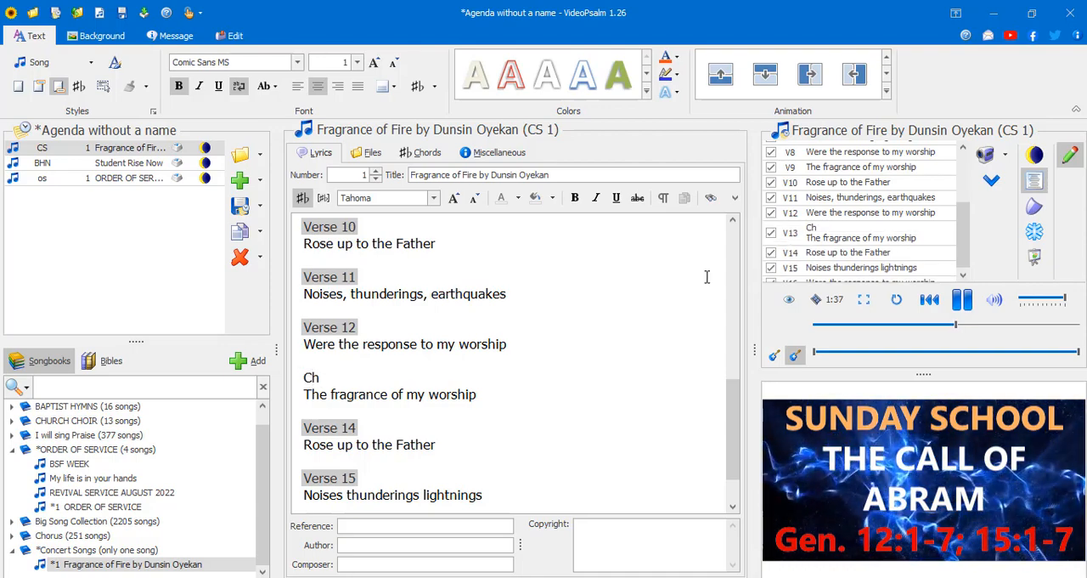
pyautogui.write('orus')
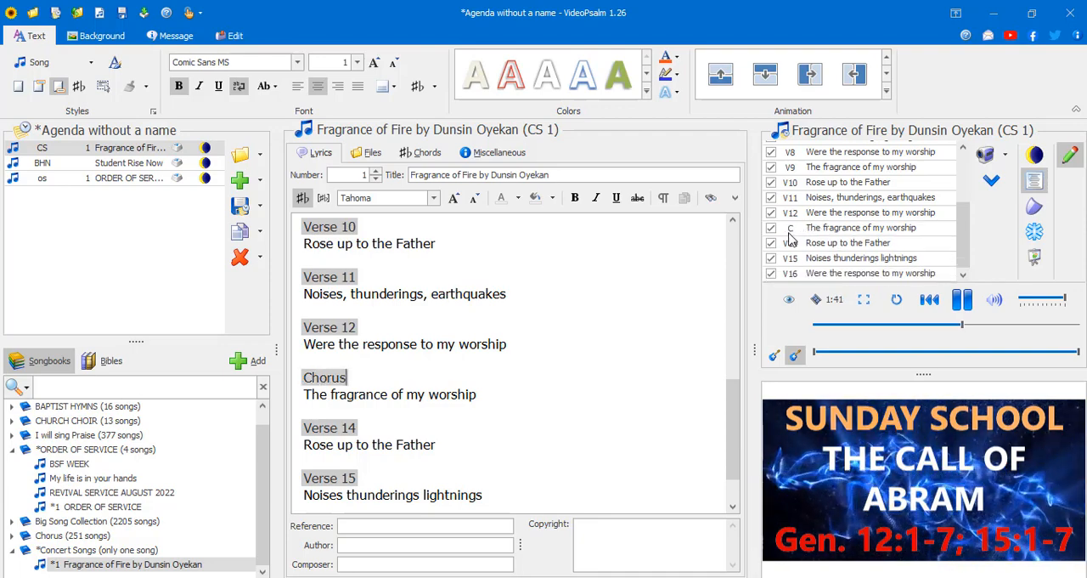
pyautogui.press('BackSpace')
pyautogui.press('BackSpace')
pyautogui.press('BackSpace')
pyautogui.press('BackSpace')
pyautogui.press('BackSpace')
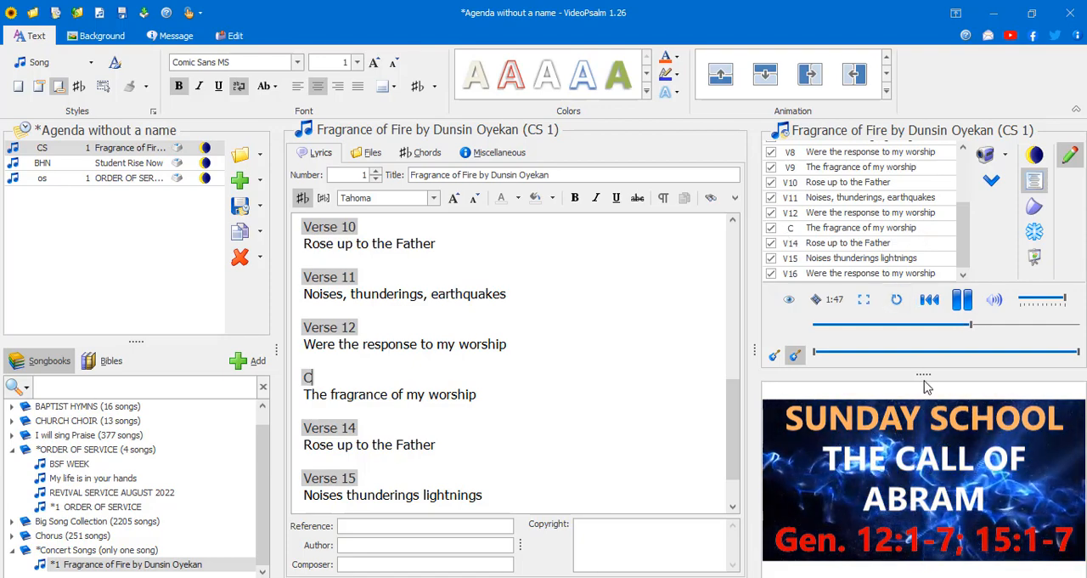
# - Enlarge the verse list area above the slide preview and collapse the ORDER OF SERVICE songbook
pyautogui.moveTo(927, 386); pyautogui.dragTo(926, 407)
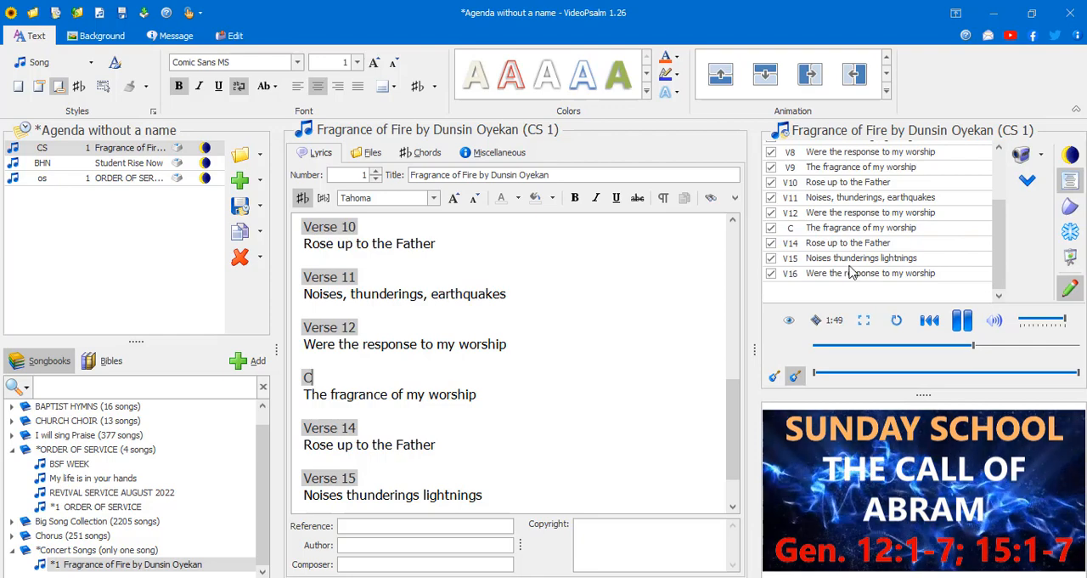
pyautogui.scroll(10, 343, 321)
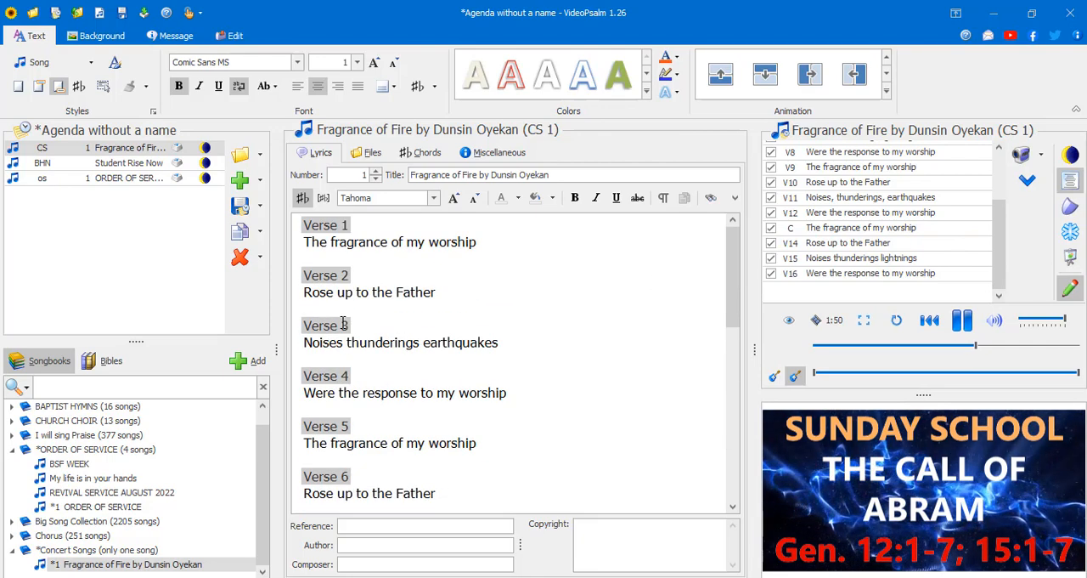
pyautogui.click(13, 449)
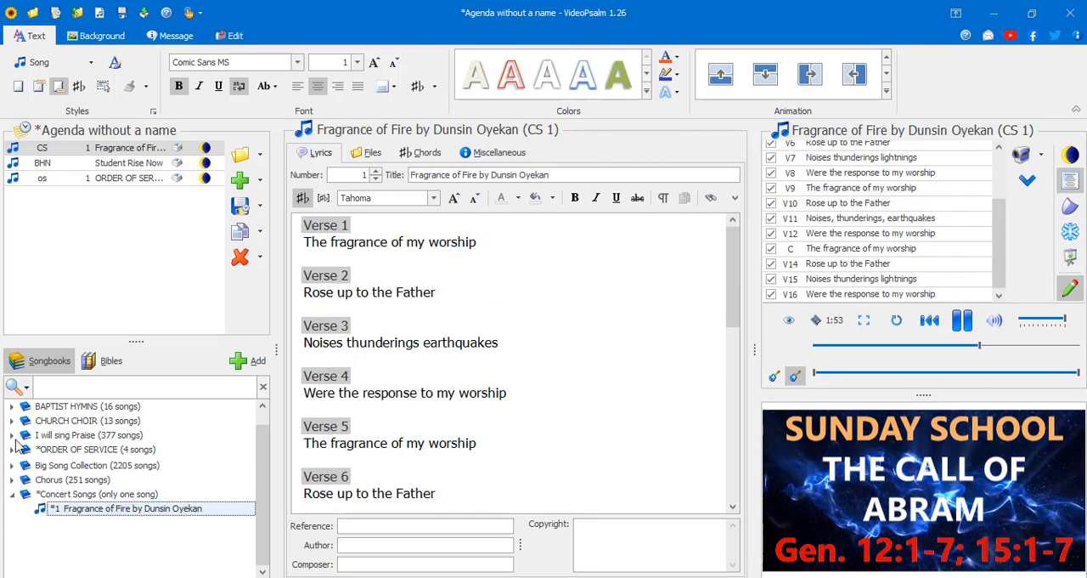
# - Expand the BAPTIST HYMNS songbook, open hymn 56 "GUIDE ME, O THOU GREAT JEHOVAH", and review its slide and verse labels
pyautogui.click(38, 422)
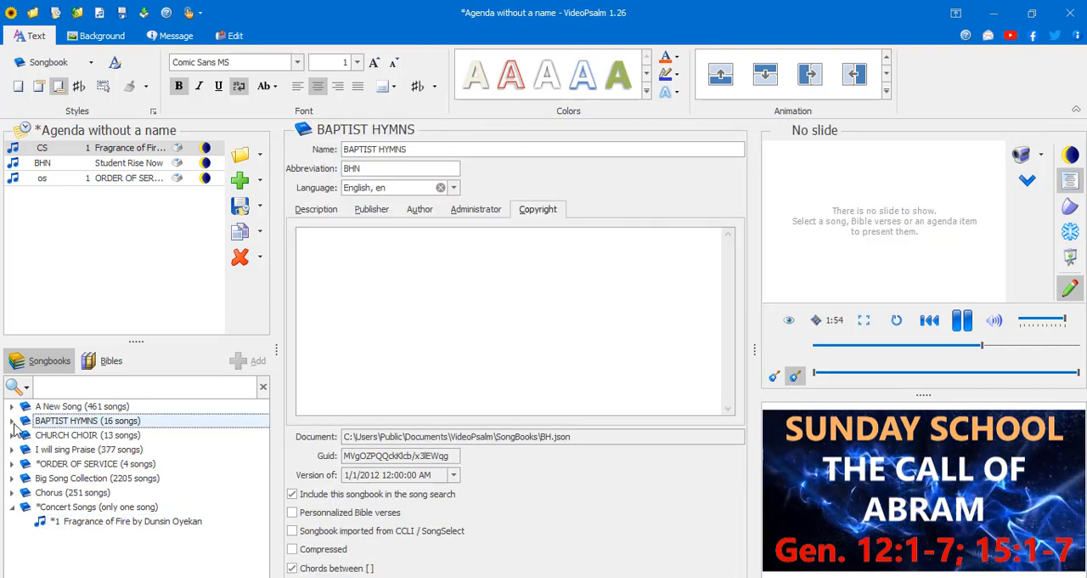
pyautogui.click(12, 420)
pyautogui.click(68, 438)
pyautogui.click(71, 450)
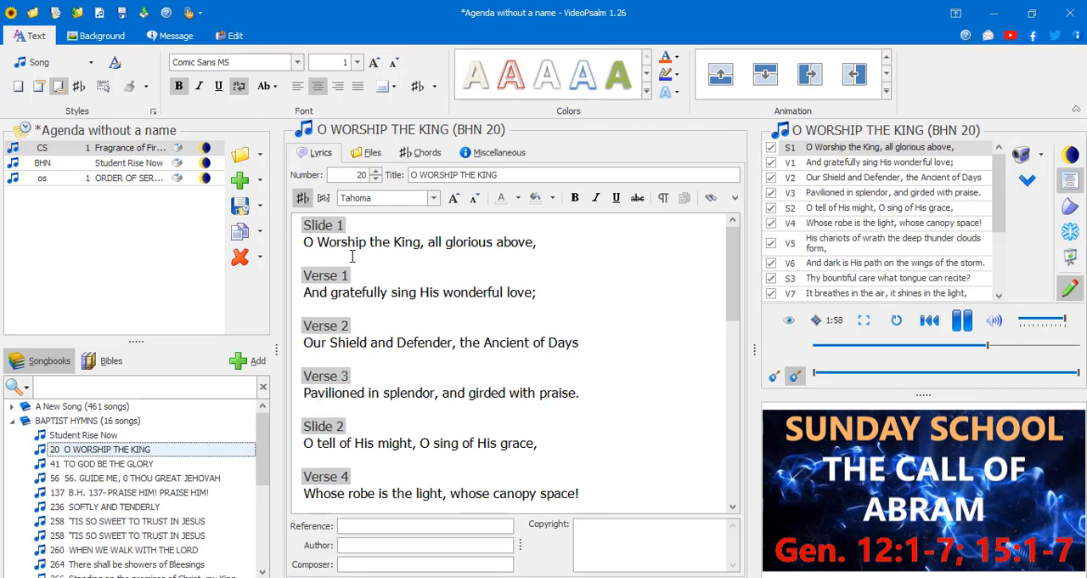
pyautogui.click(92, 477)
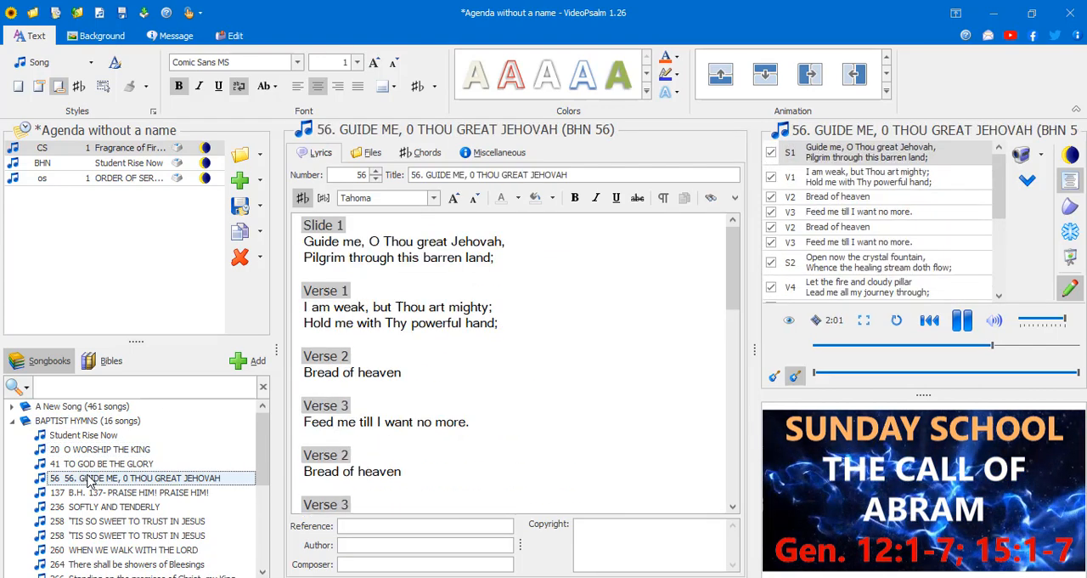
pyautogui.click(334, 313)
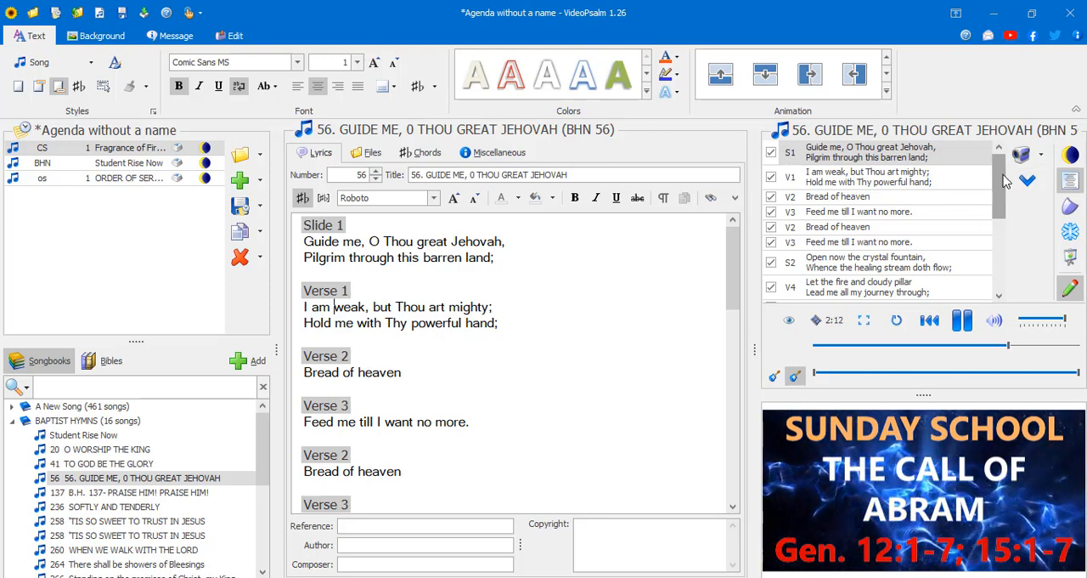
pyautogui.moveTo(1003, 175); pyautogui.dragTo(1009, 127)
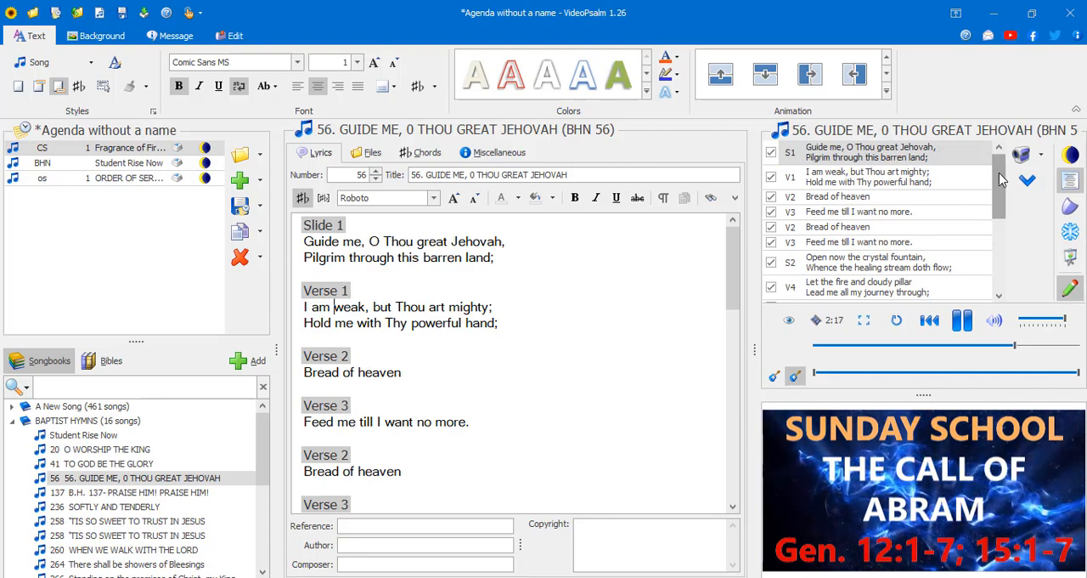
pyautogui.moveTo(1002, 178)
pyautogui.mouseDown()
pyautogui.moveTo(1005, 223)
pyautogui.moveTo(1003, 166)
pyautogui.mouseUp()
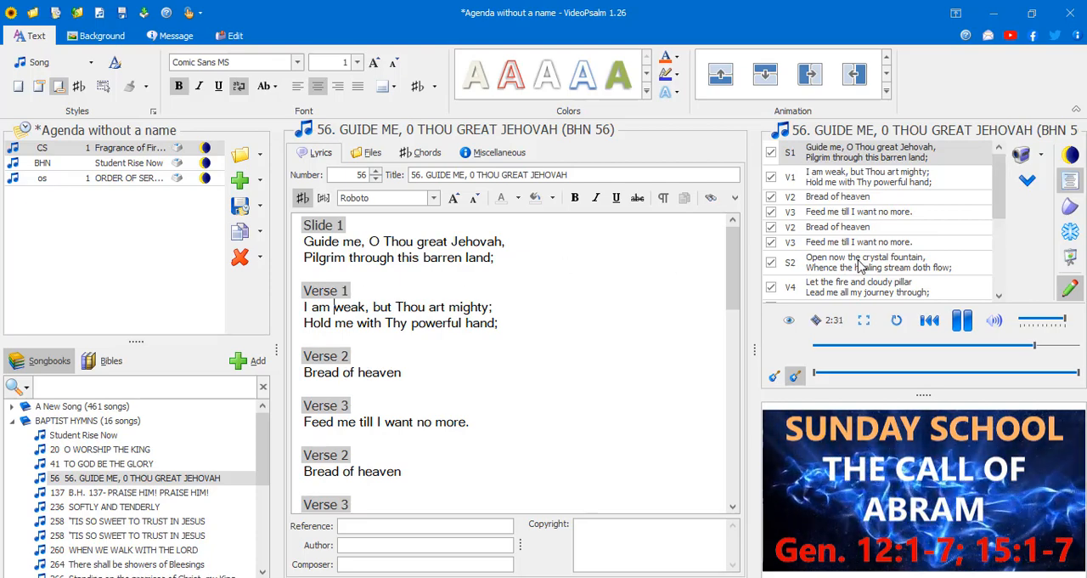
# - Shorten the "Slide 1" and "Slide 2" headings in hymn 56's lyrics to "S1" and "S2"
pyautogui.click(346, 224)
pyautogui.press('BackSpace')
pyautogui.press('BackSpace')
pyautogui.press('BackSpace')
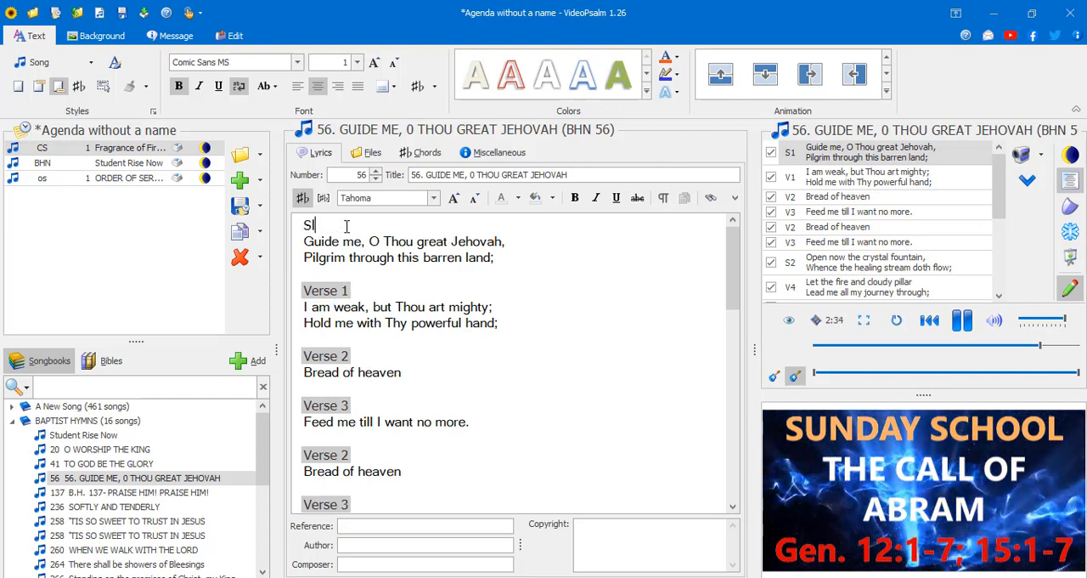
pyautogui.press('BackSpace')
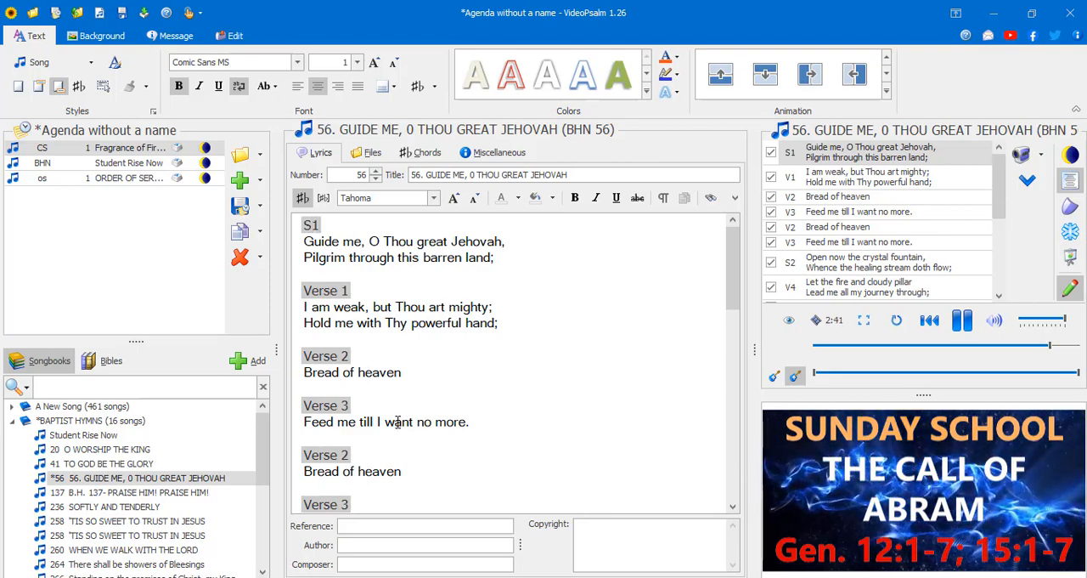
pyautogui.scroll(-2, 398, 423)
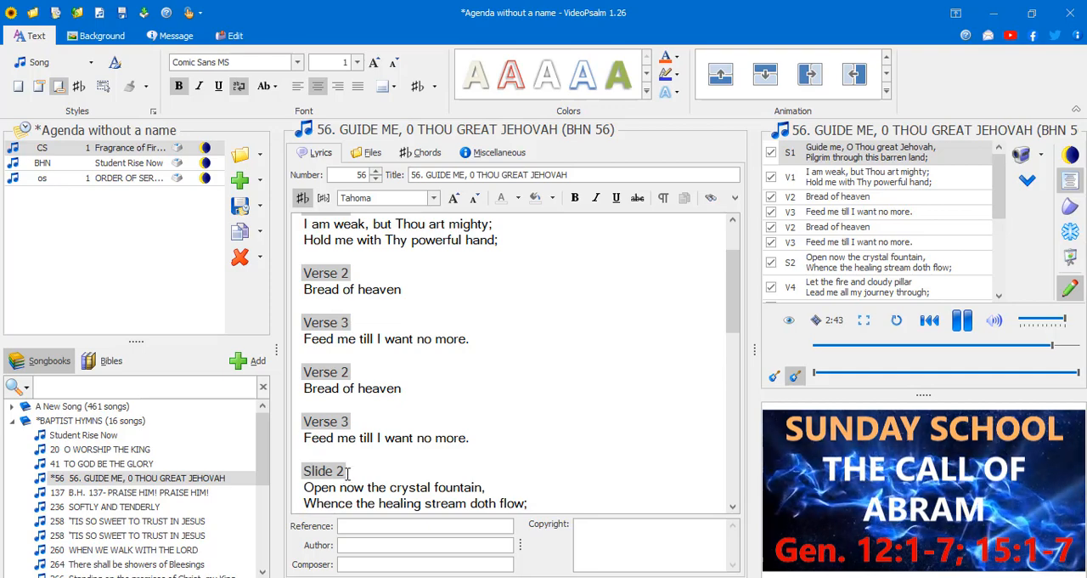
pyautogui.press('BackSpace')
pyautogui.press('BackSpace')
pyautogui.press('BackSpace')
pyautogui.press('BackSpace')
pyautogui.press('BackSpace')
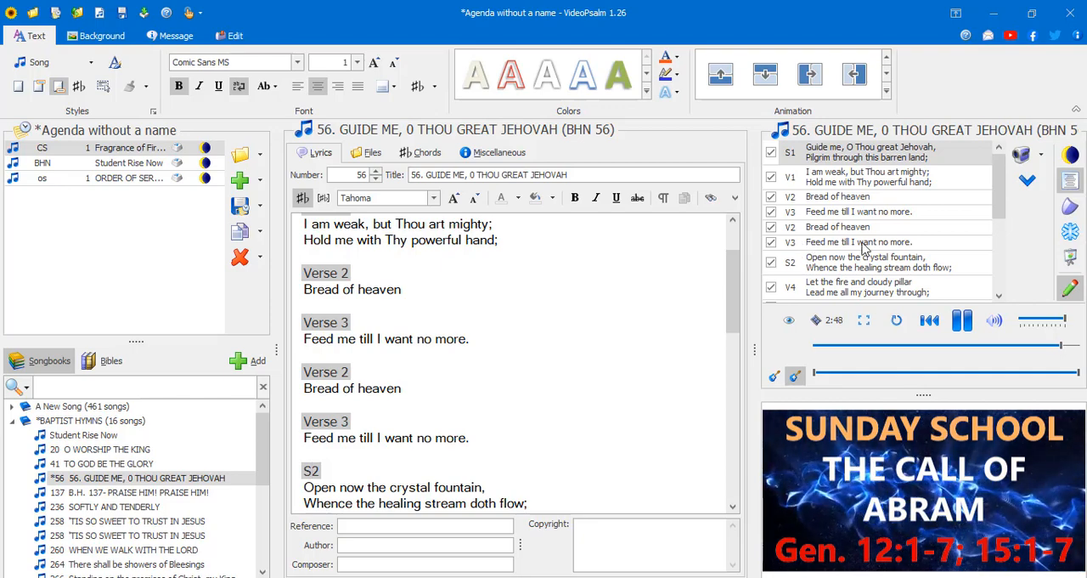
# - Preview hymn 56's slides from V1 through S2, return to S1, and show the S3 slide
pyautogui.click(832, 177)
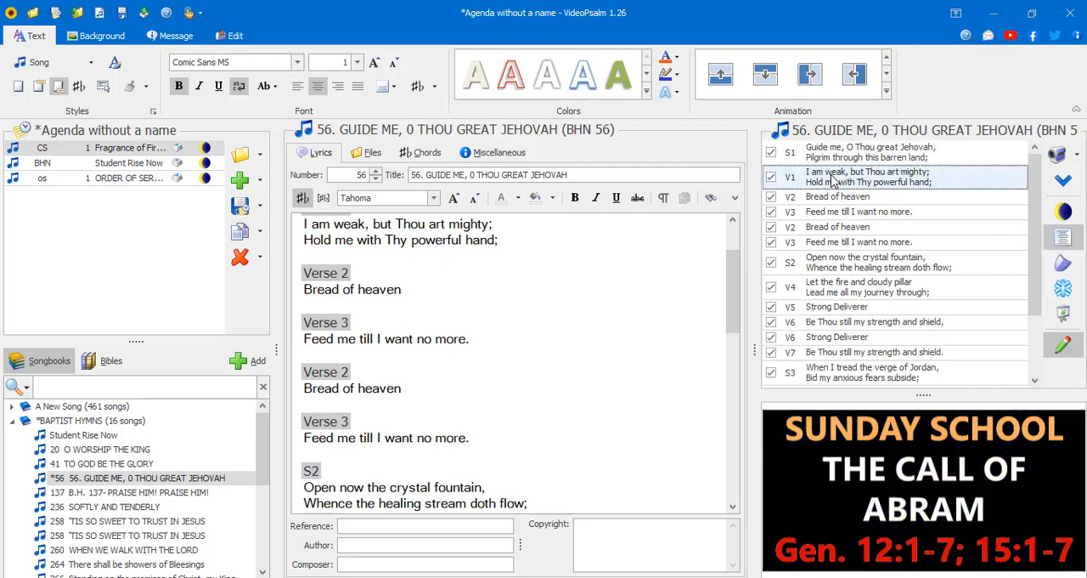
pyautogui.click(835, 196)
pyautogui.click(835, 211)
pyautogui.click(835, 227)
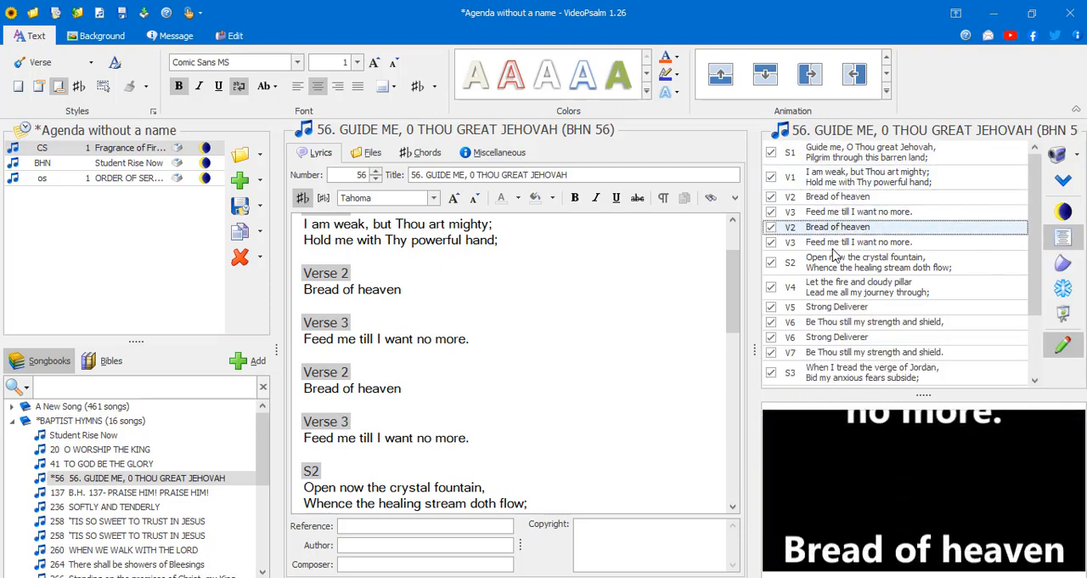
pyautogui.click(834, 246)
pyautogui.click(836, 273)
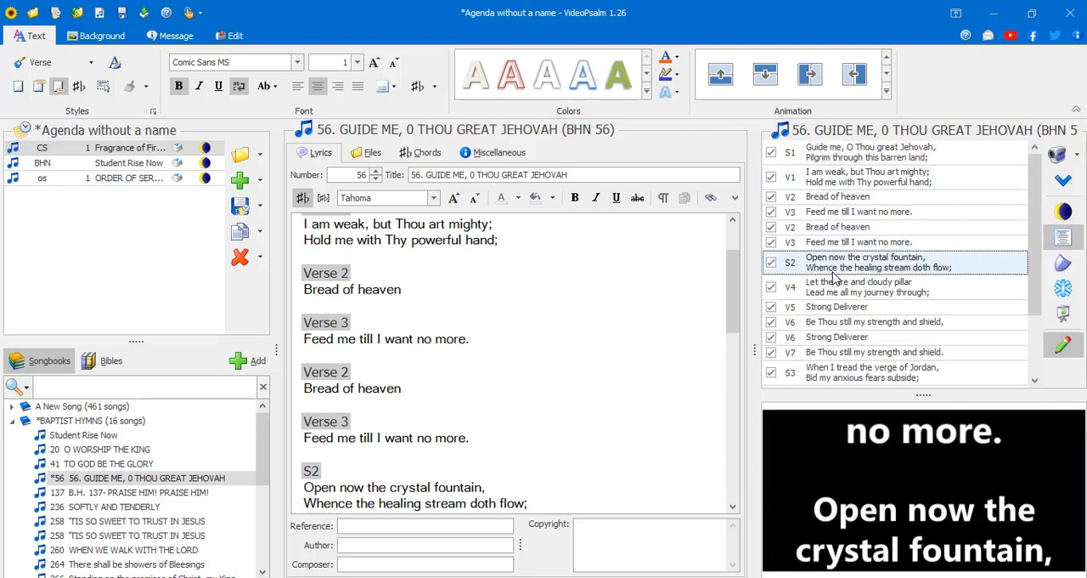
pyautogui.click(852, 150)
pyautogui.moveTo(1033, 287); pyautogui.dragTo(1047, 349)
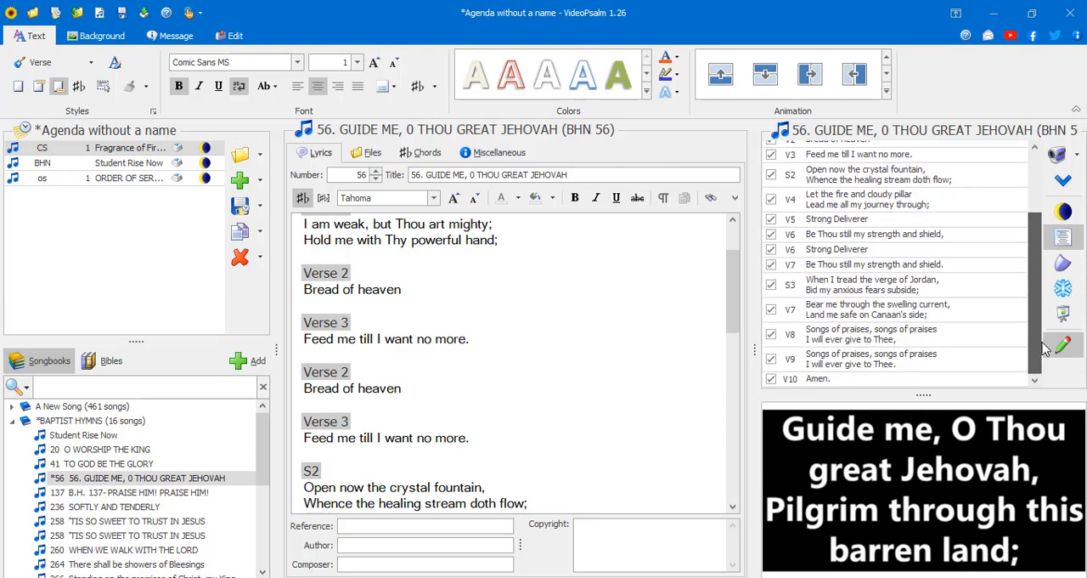
pyautogui.click(886, 292)
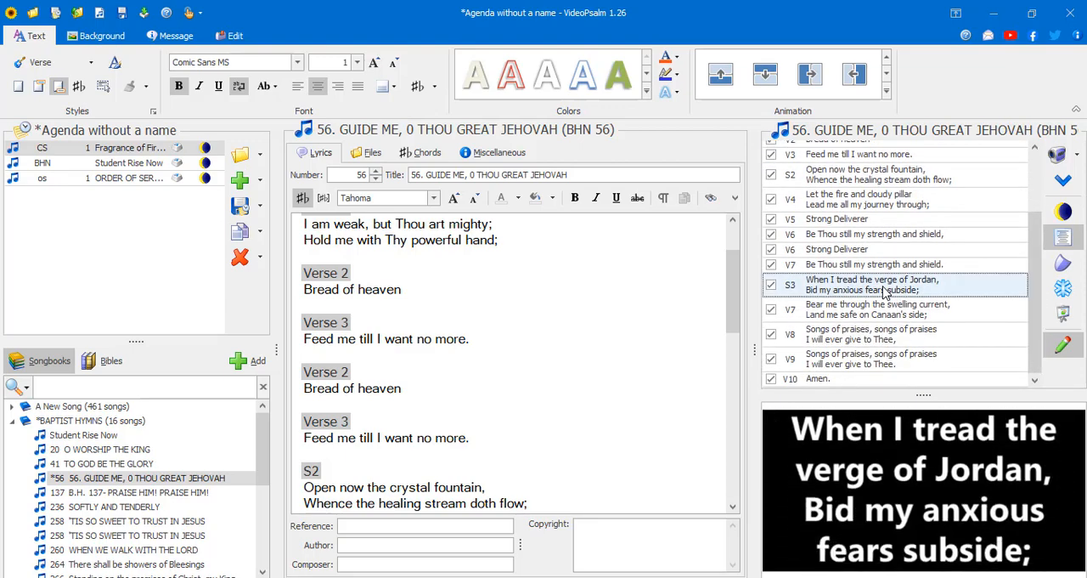
pyautogui.scroll(3, 886, 291)
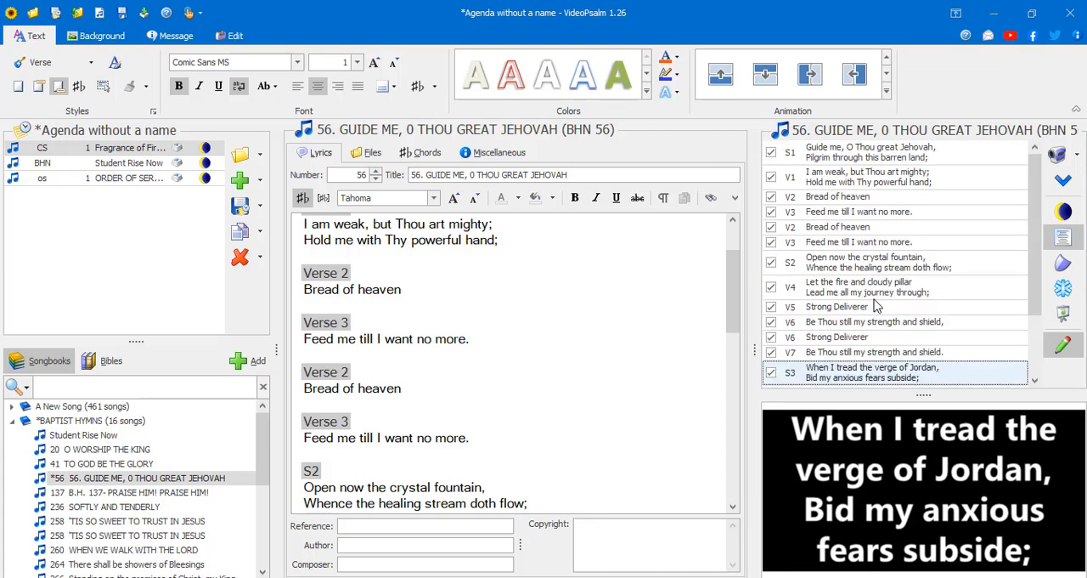
# - Return to the S1 heading in the lyrics and save the BAPTIST HYMNS songbook
pyautogui.scroll(2, 348, 284)
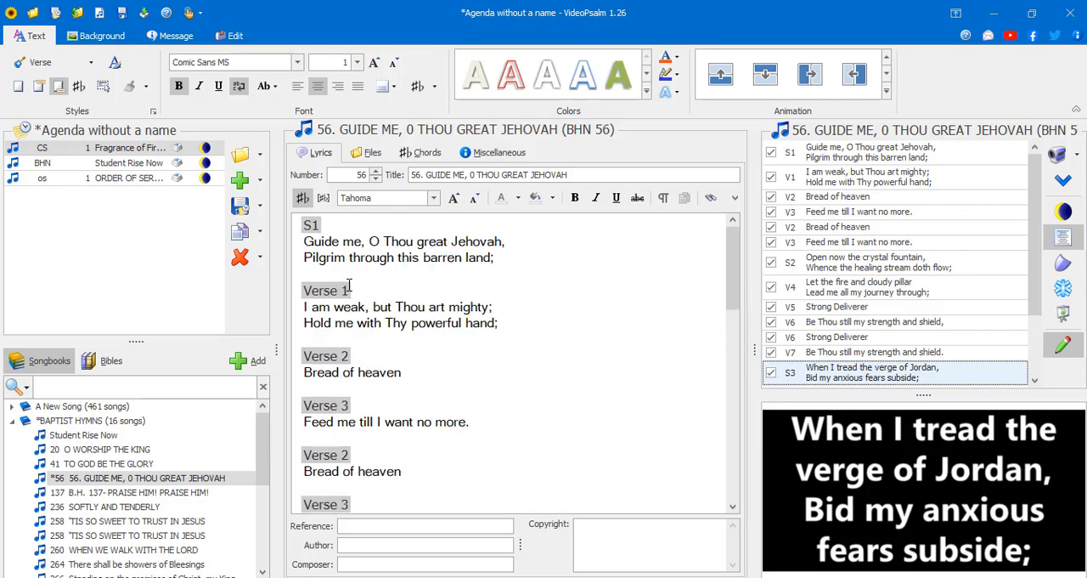
pyautogui.click(324, 231)
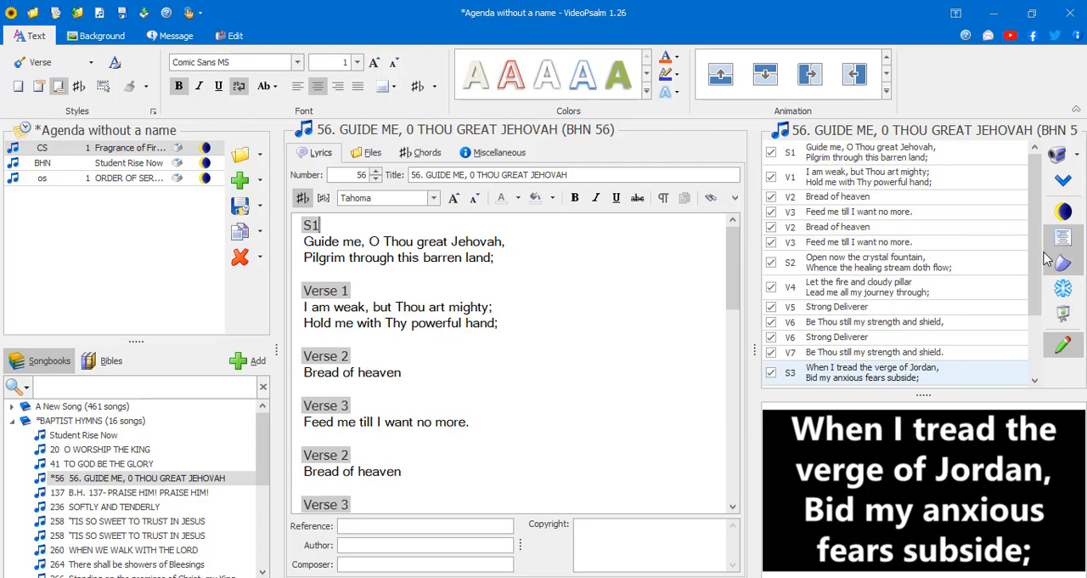
pyautogui.click(230, 35)
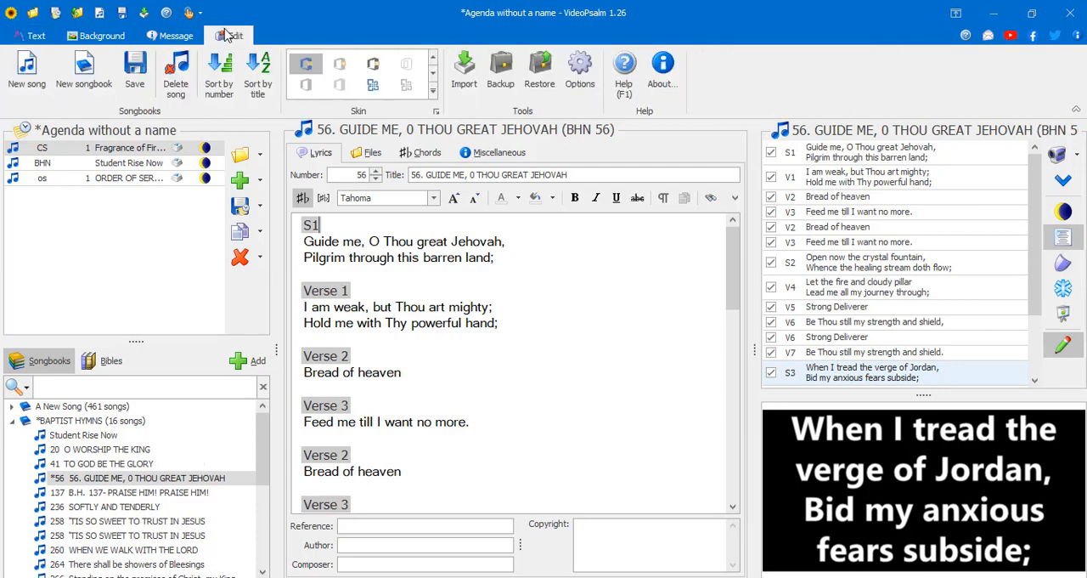
pyautogui.click(135, 72)
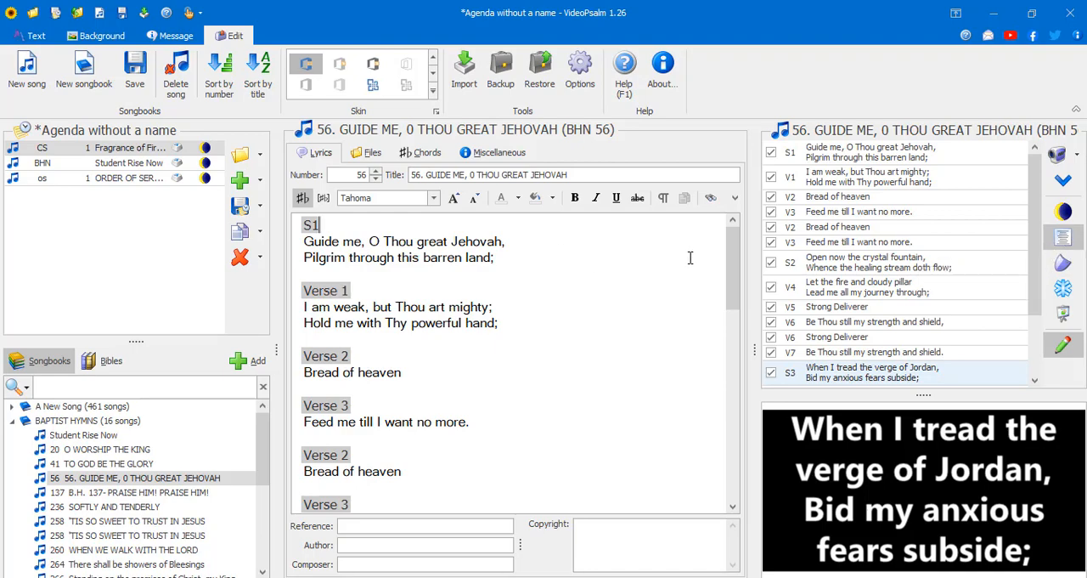
# - Hide the projected slide text, show it again, and present the V7 slide "Be Thou still my strength and shield." followed by S3
pyautogui.click(1063, 237)
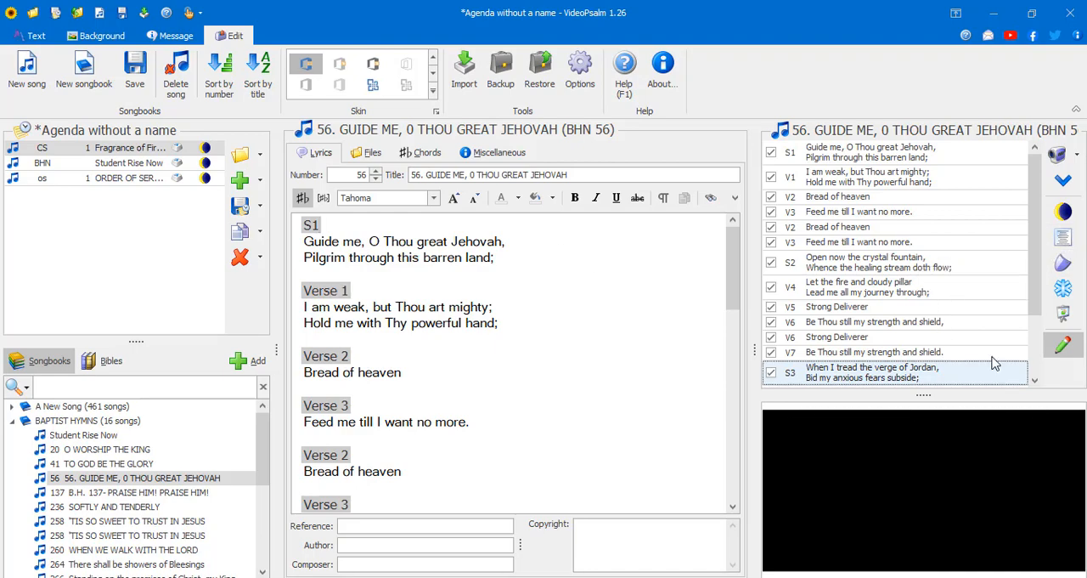
pyautogui.click(1063, 237)
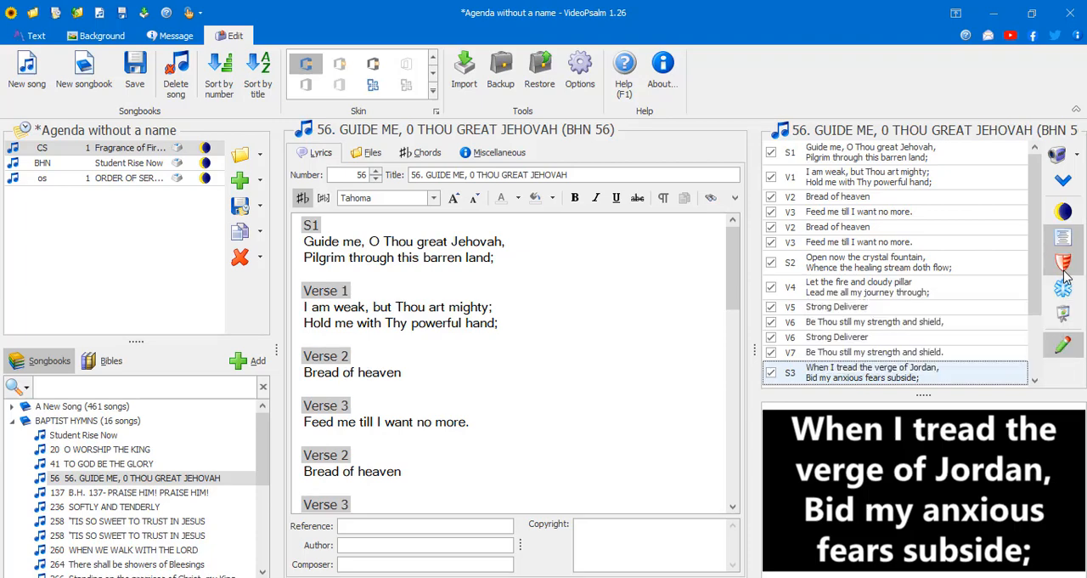
pyautogui.click(949, 352)
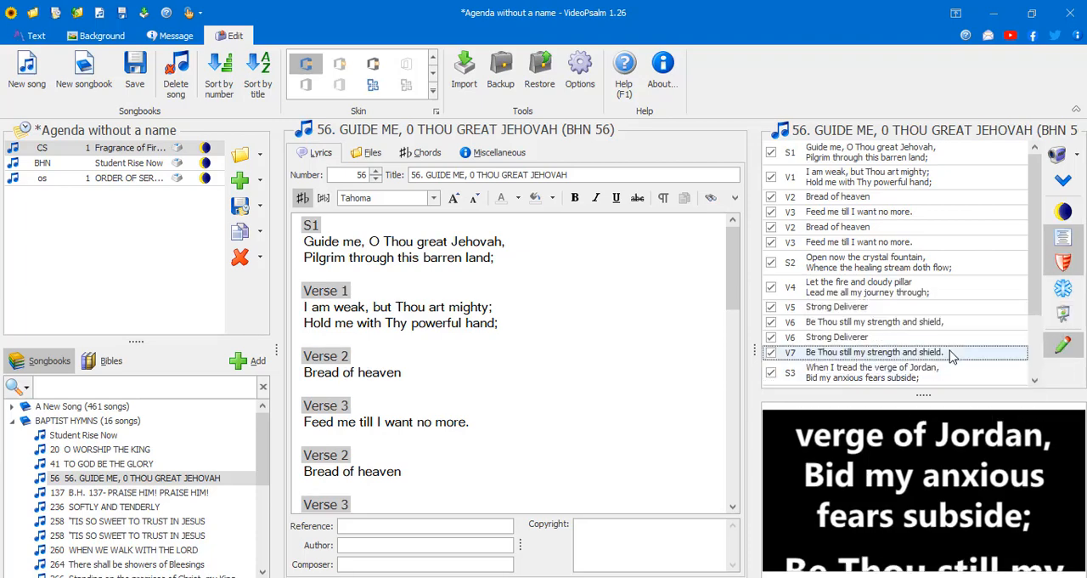
pyautogui.click(908, 377)
# - Turn on the freeze option for the projection and check the slide in full-screen view
pyautogui.click(1063, 288)
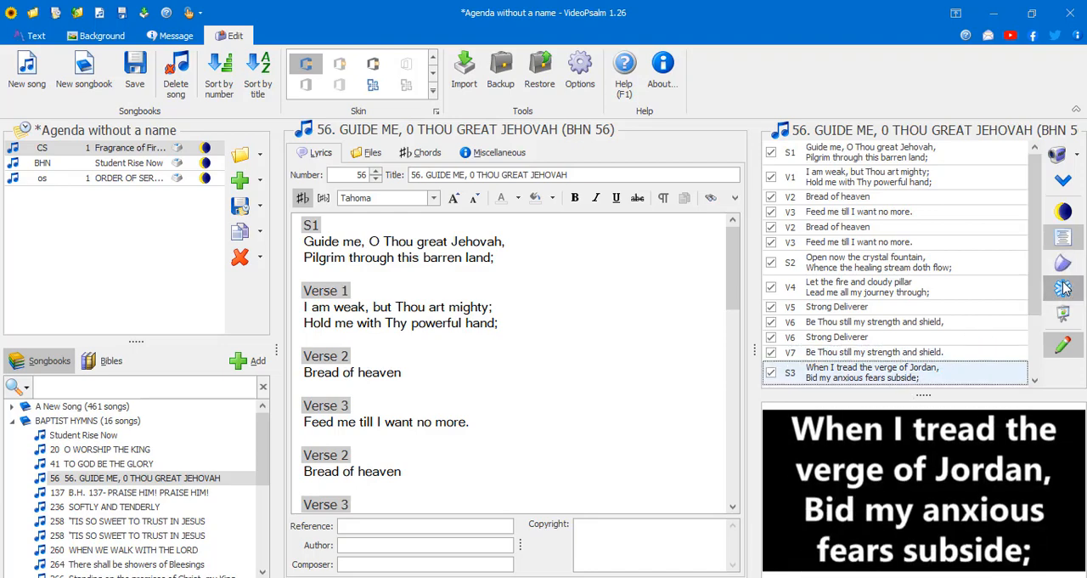
pyautogui.doubleClick(927, 457)
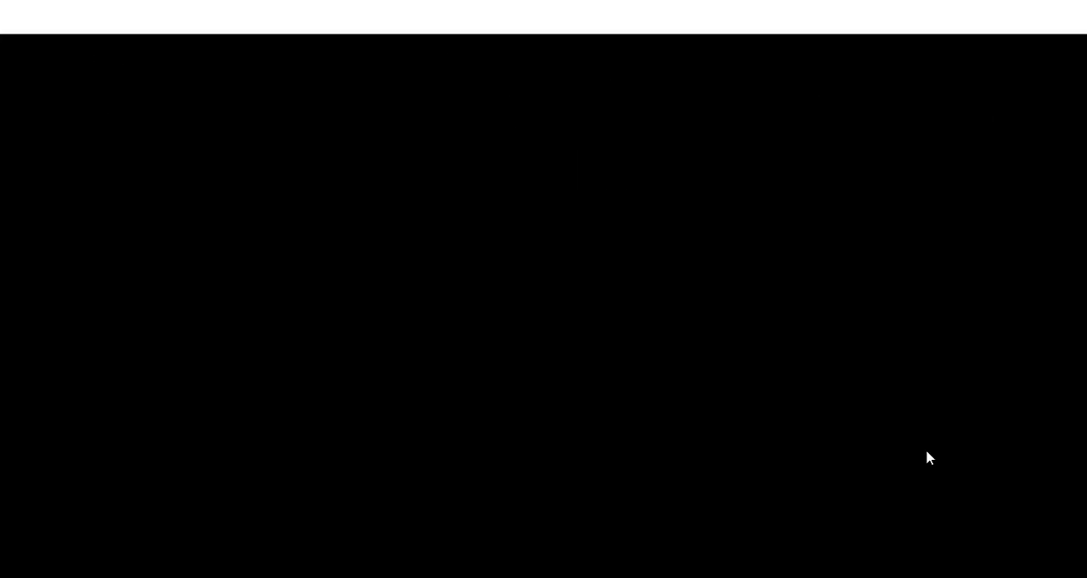
pyautogui.doubleClick(927, 457)
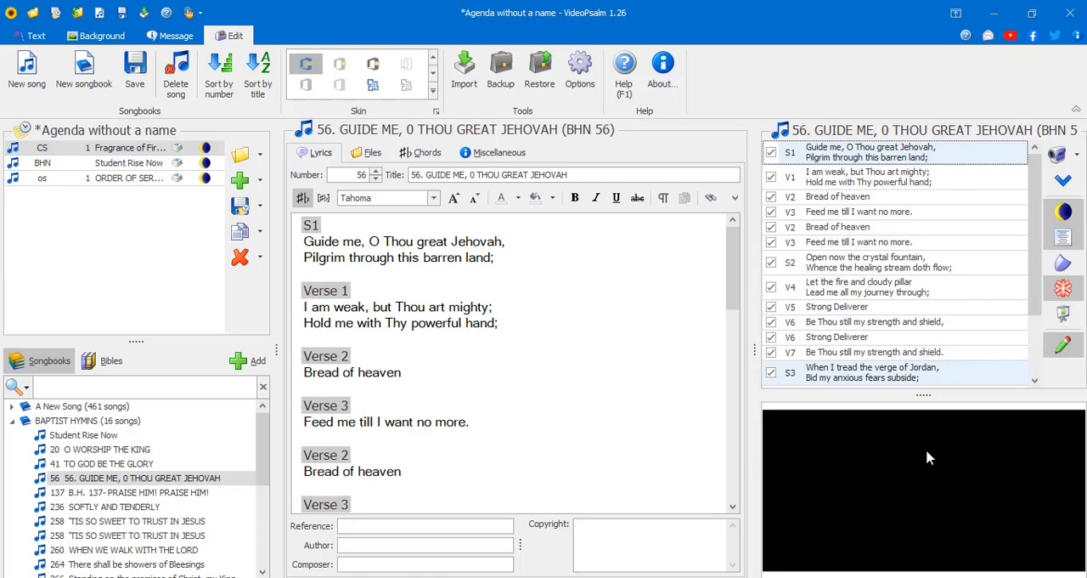
# - Show the V6 slide "Be Thou still my strength and shield," and switch to Viewer mode and back to Edit mode
pyautogui.click(909, 332)
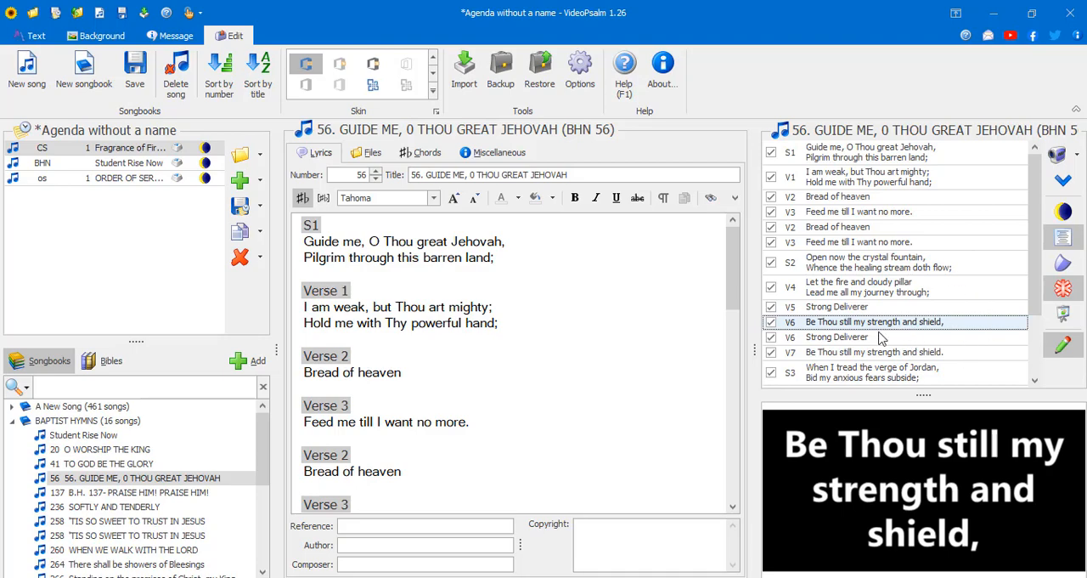
pyautogui.scroll(-2, 913, 343)
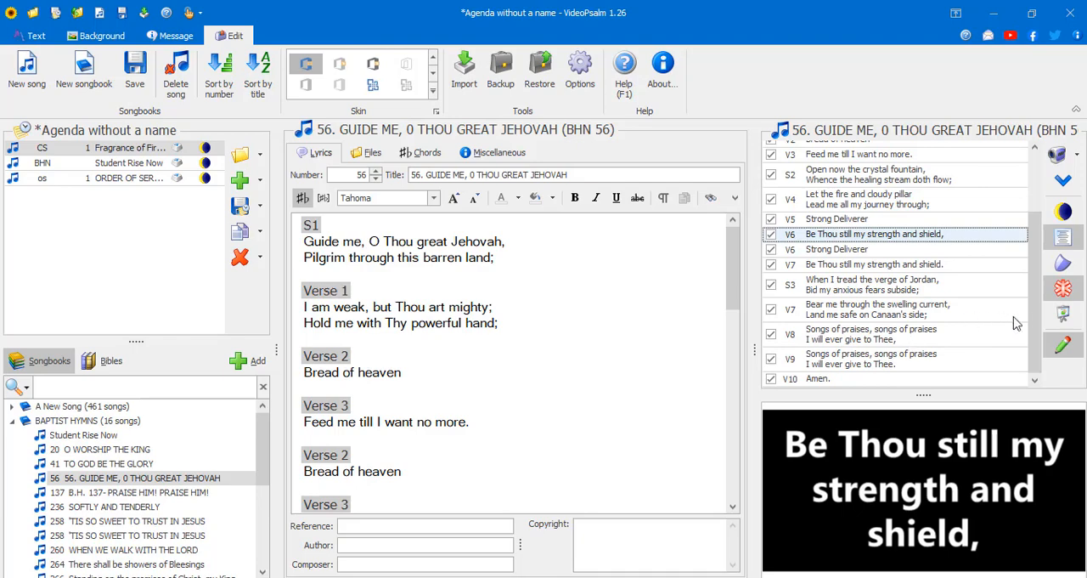
pyautogui.click(1064, 353)
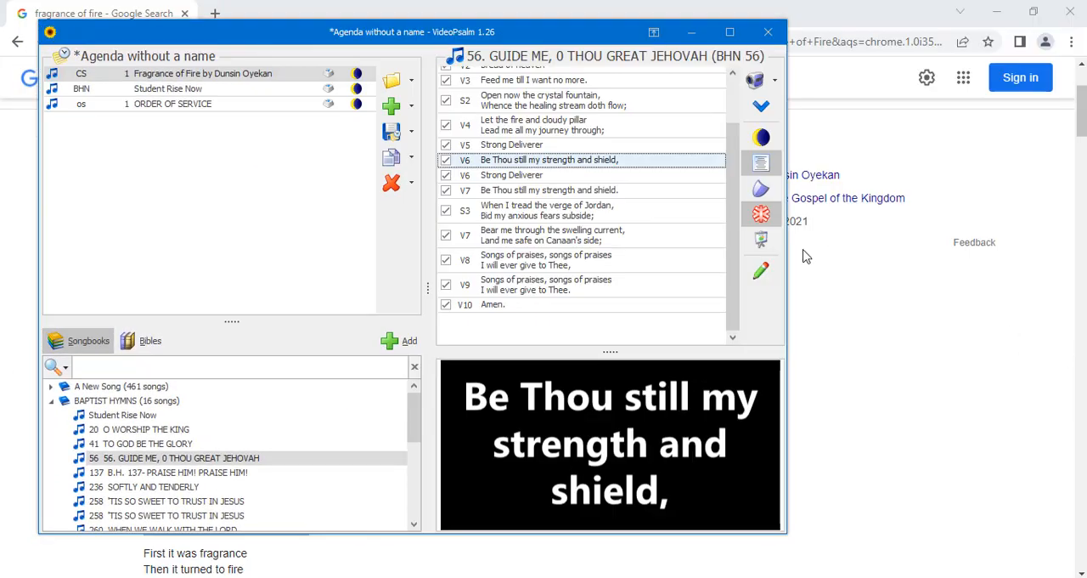
pyautogui.click(762, 271)
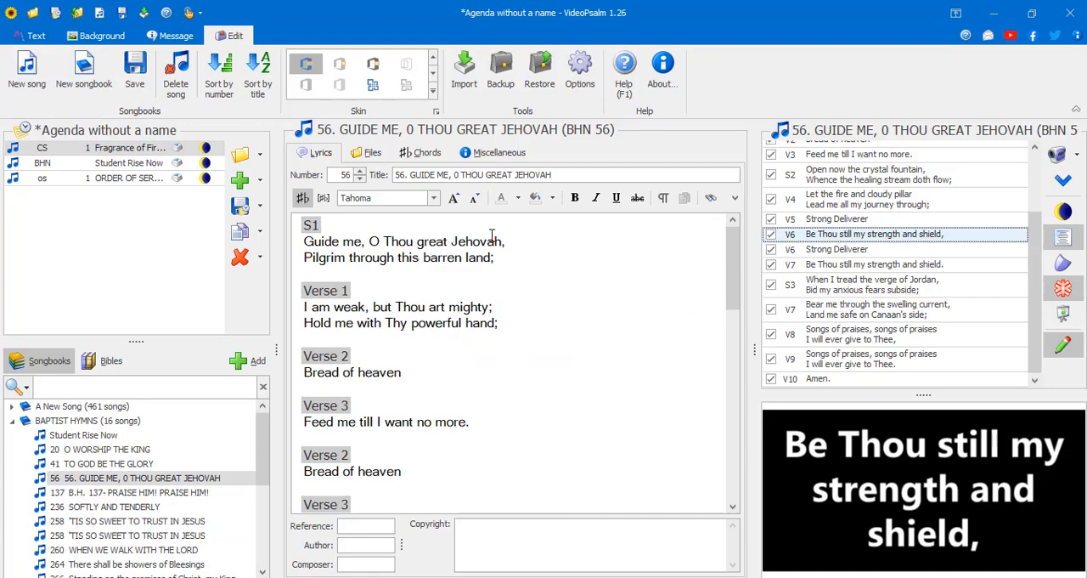
# - Try the Office 2016 Dark skin on the interface and return to Office 2016 Colorful
pyautogui.click(432, 89)
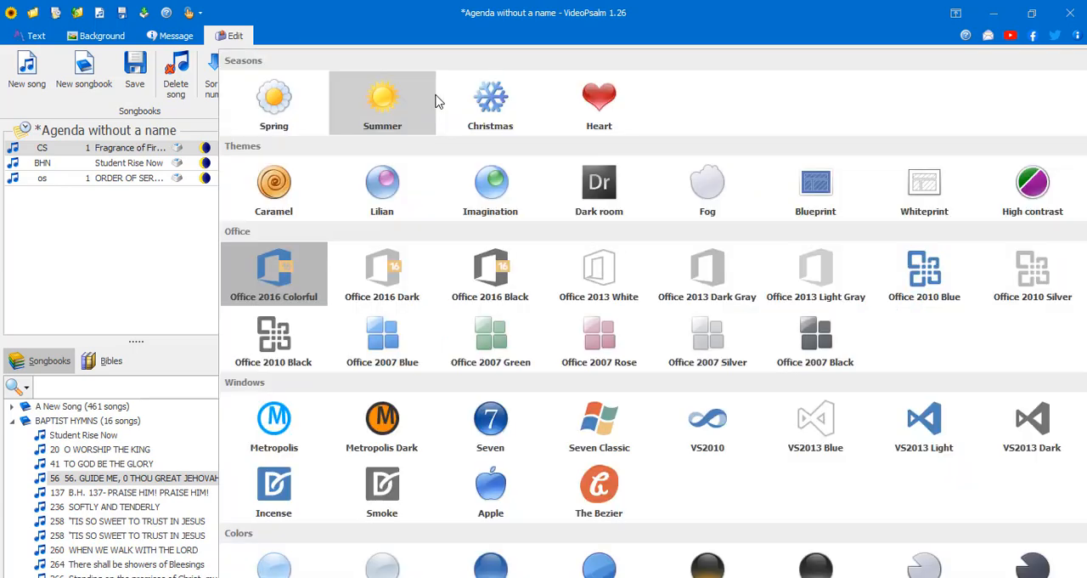
pyautogui.click(390, 280)
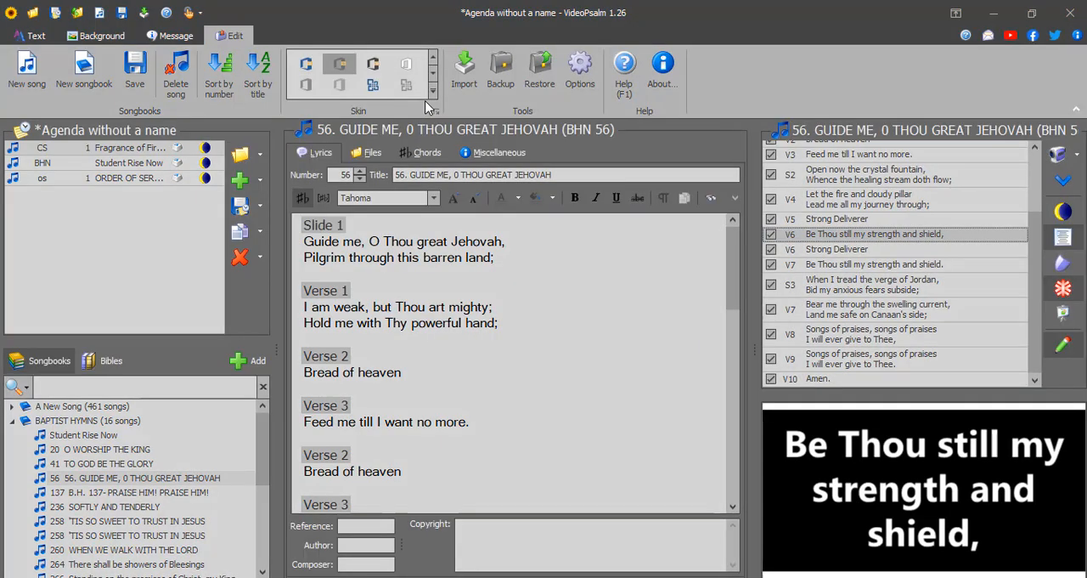
pyautogui.click(432, 91)
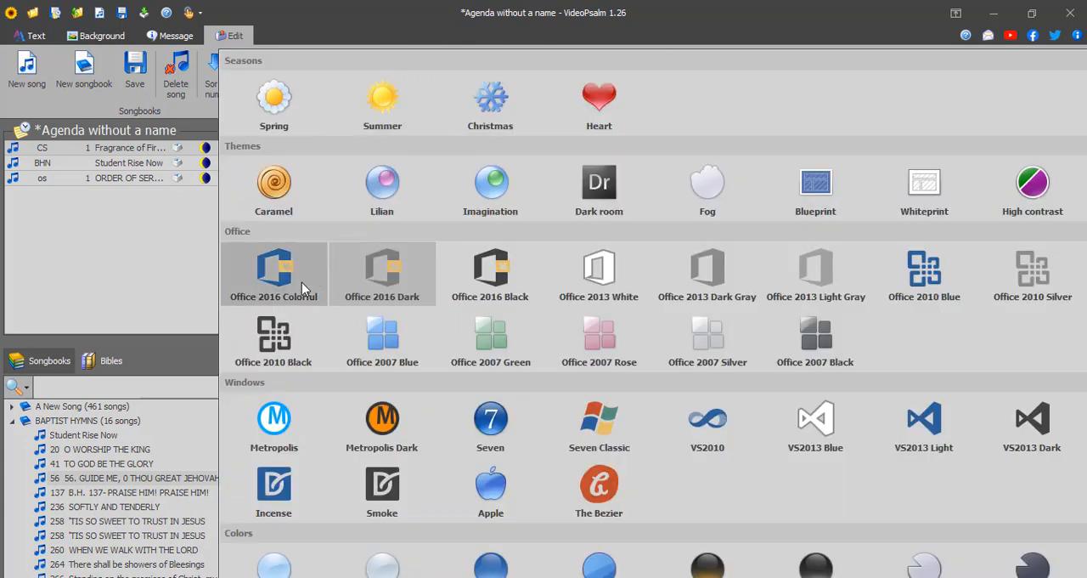
pyautogui.click(302, 282)
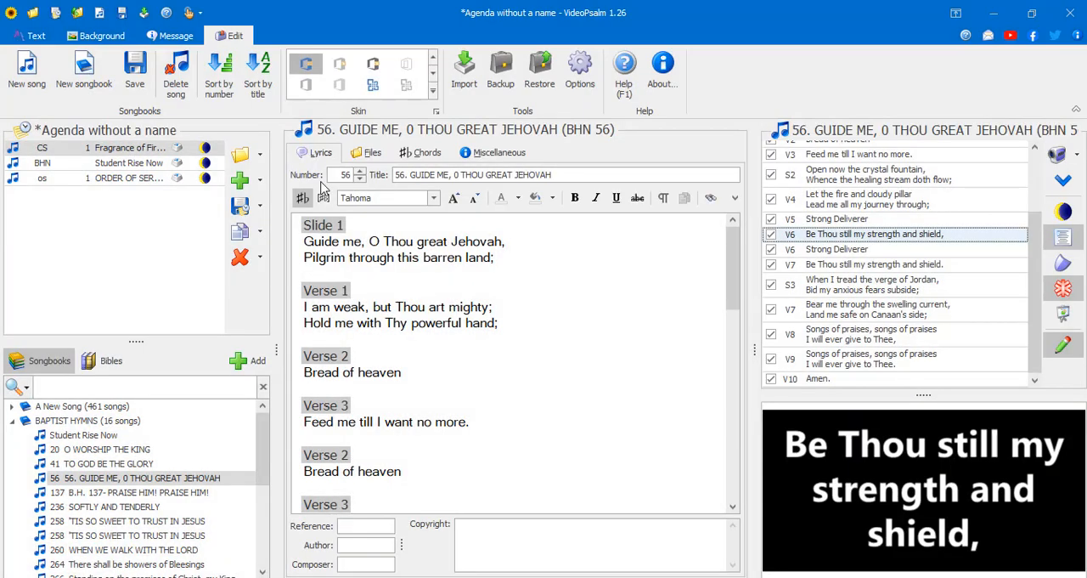
# - Try the Spring skin on the interface and return to Office 2016 Colorful
pyautogui.click(433, 92)
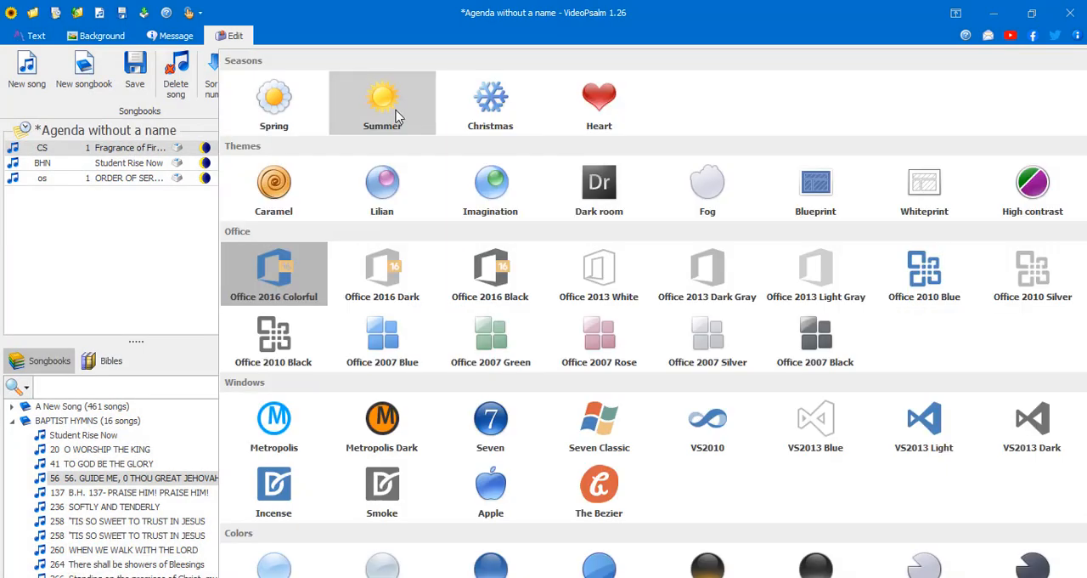
pyautogui.click(284, 111)
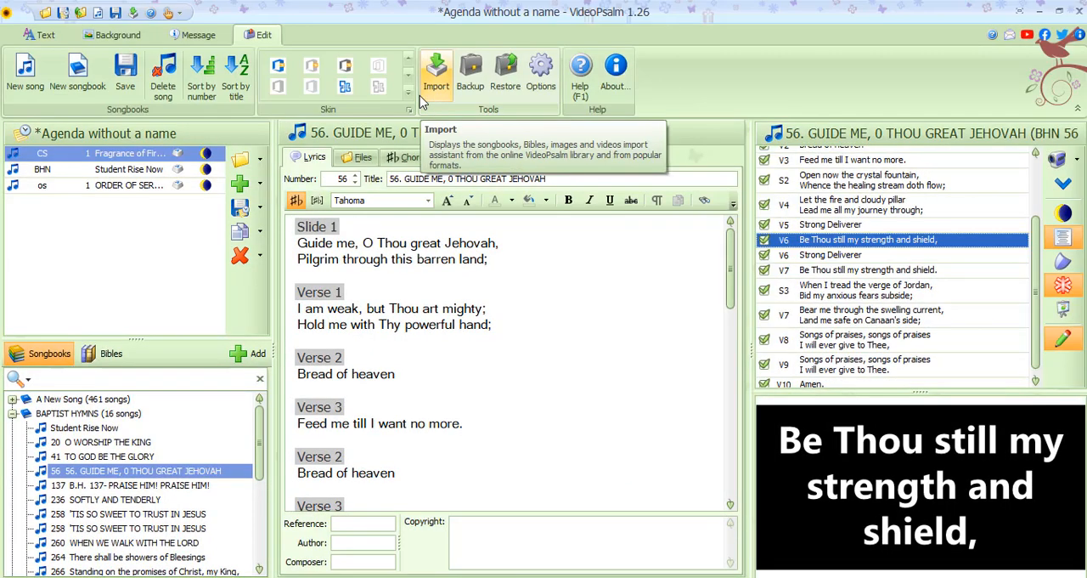
pyautogui.click(412, 95)
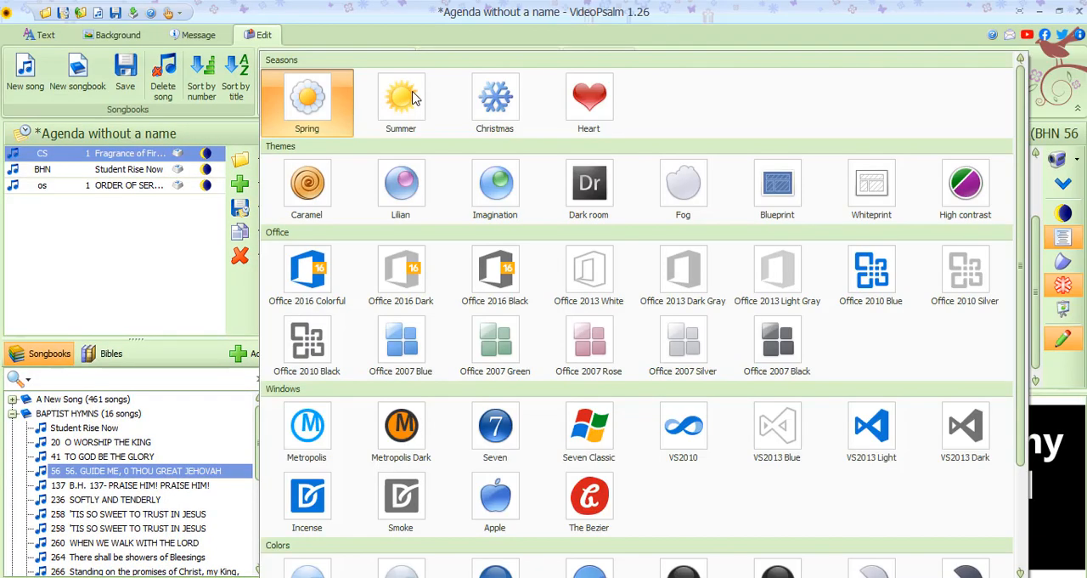
pyautogui.click(323, 268)
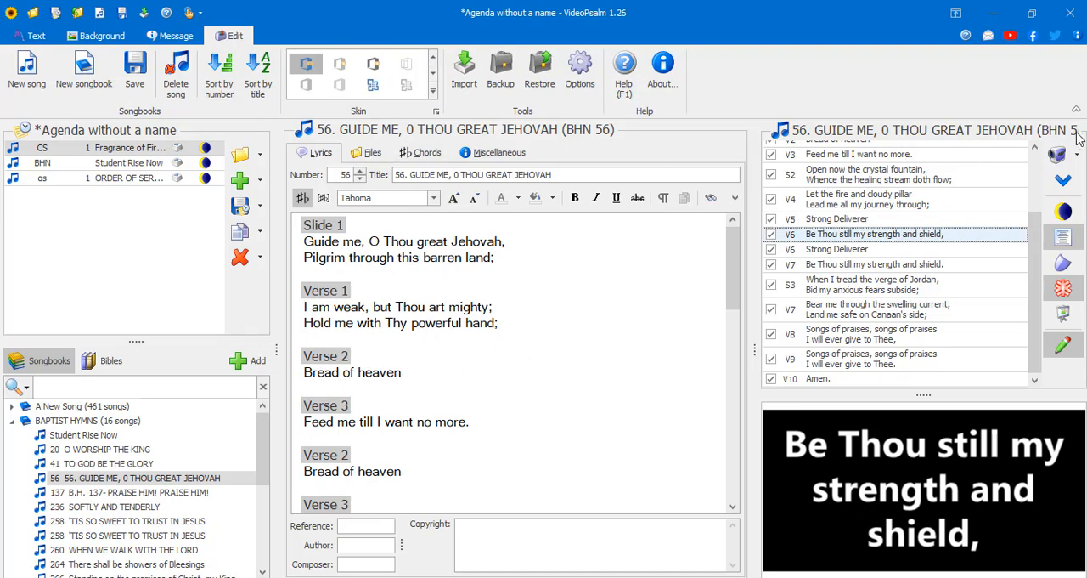
# - Show the live HP HD Webcam [Fixed] picture behind the slide text and switch the camera off again
pyautogui.click(1077, 158)
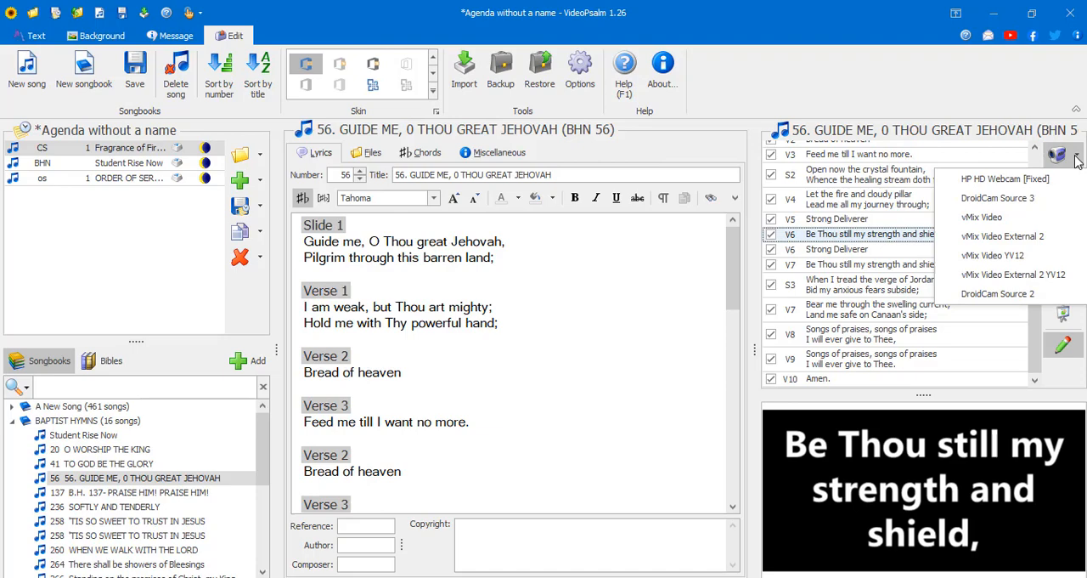
pyautogui.click(1030, 181)
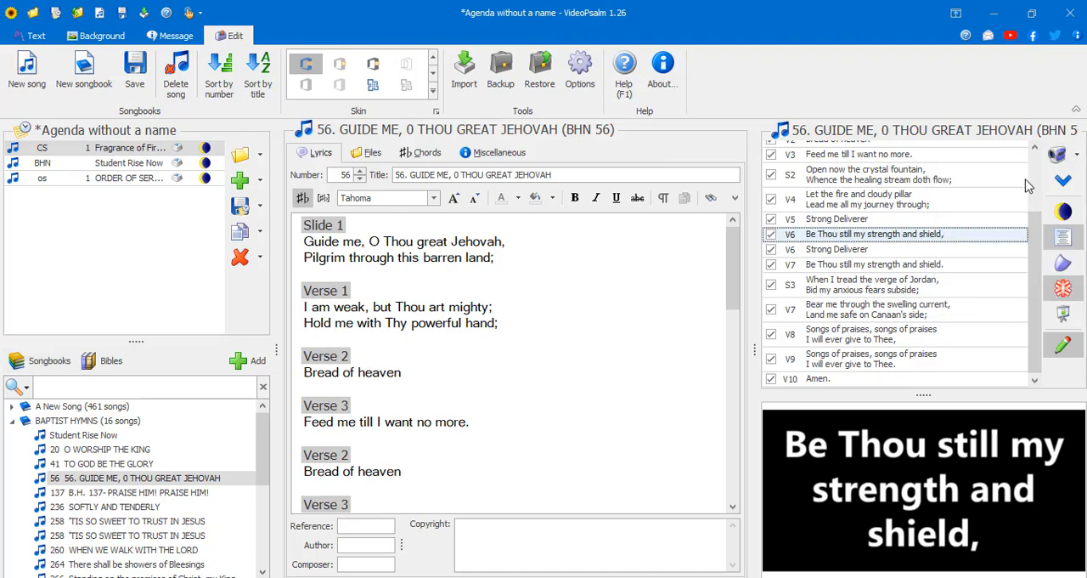
pyautogui.click(1077, 160)
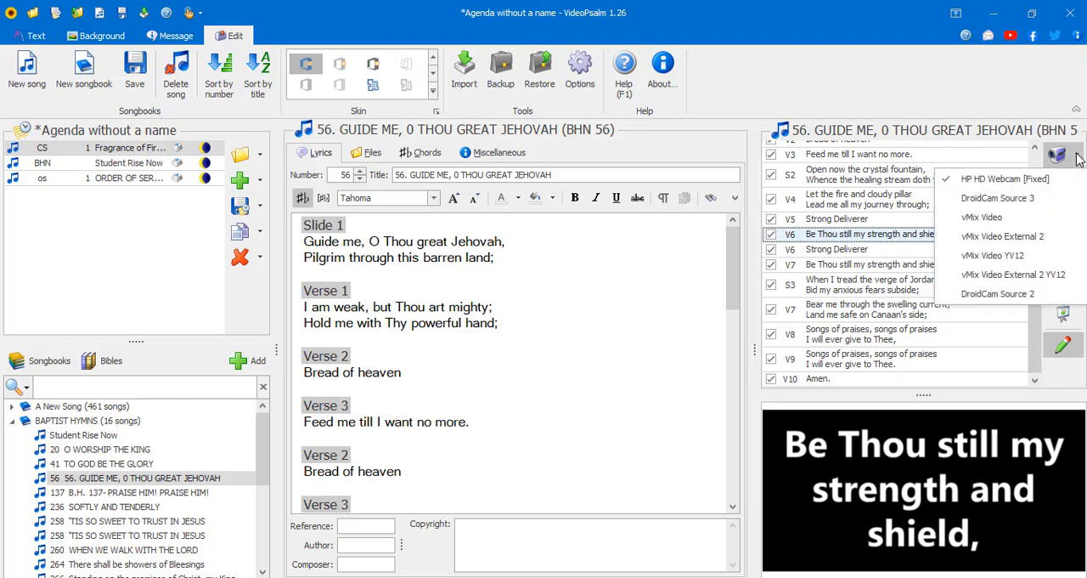
pyautogui.click(1076, 159)
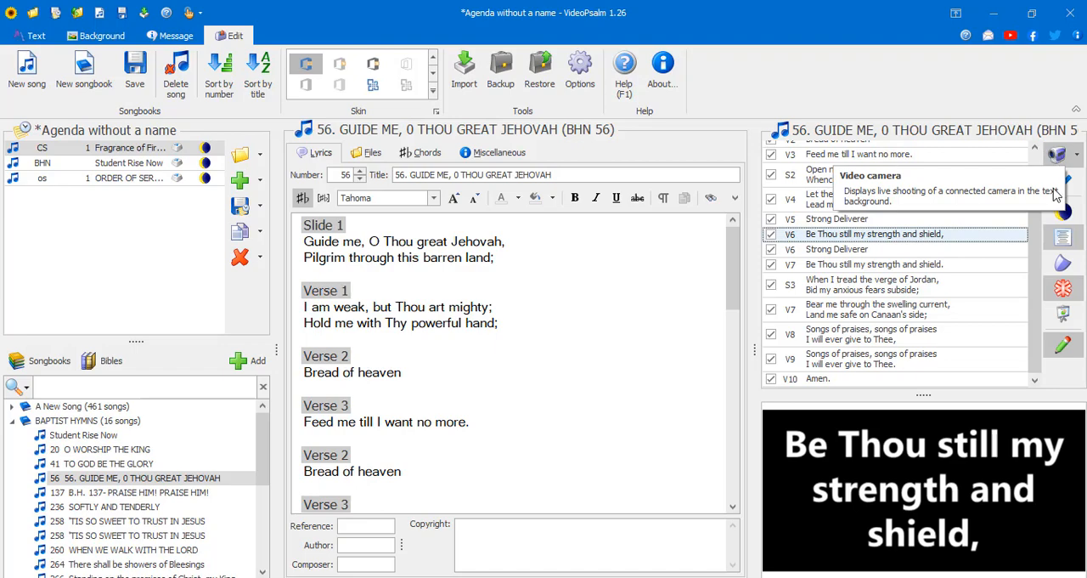
pyautogui.click(1060, 158)
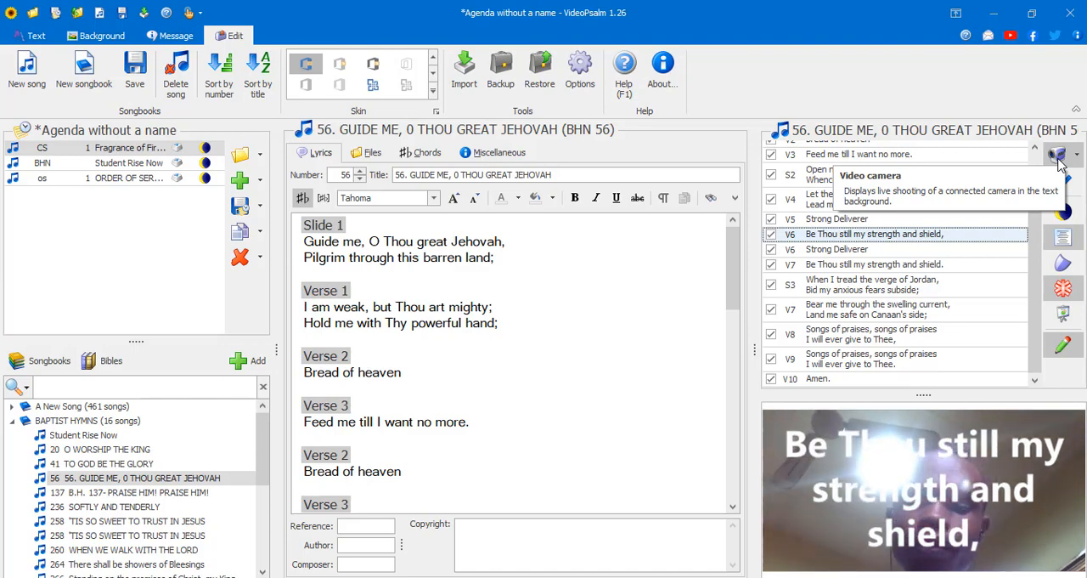
pyautogui.click(1076, 158)
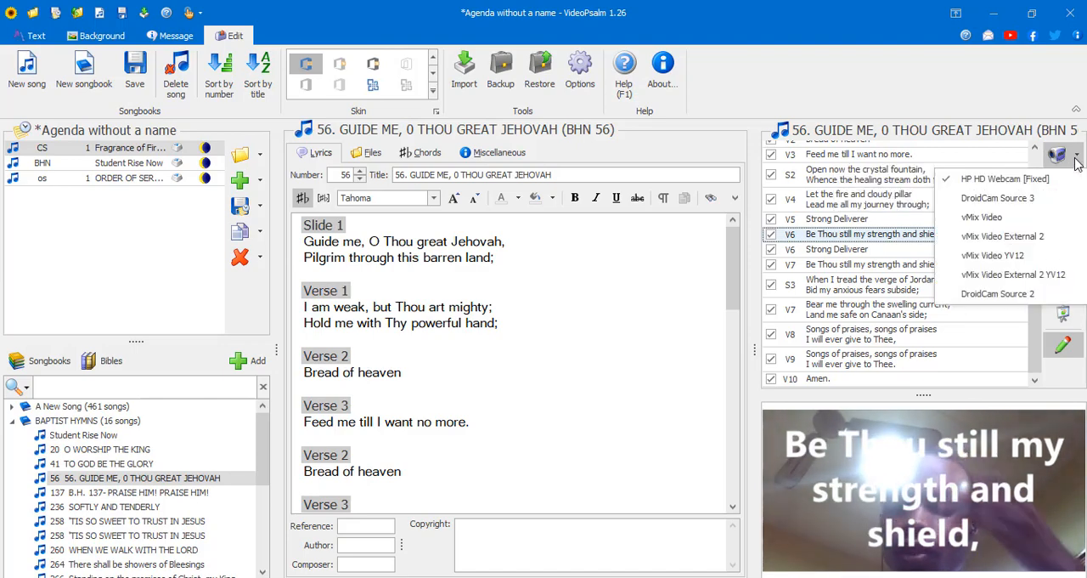
pyautogui.click(1058, 157)
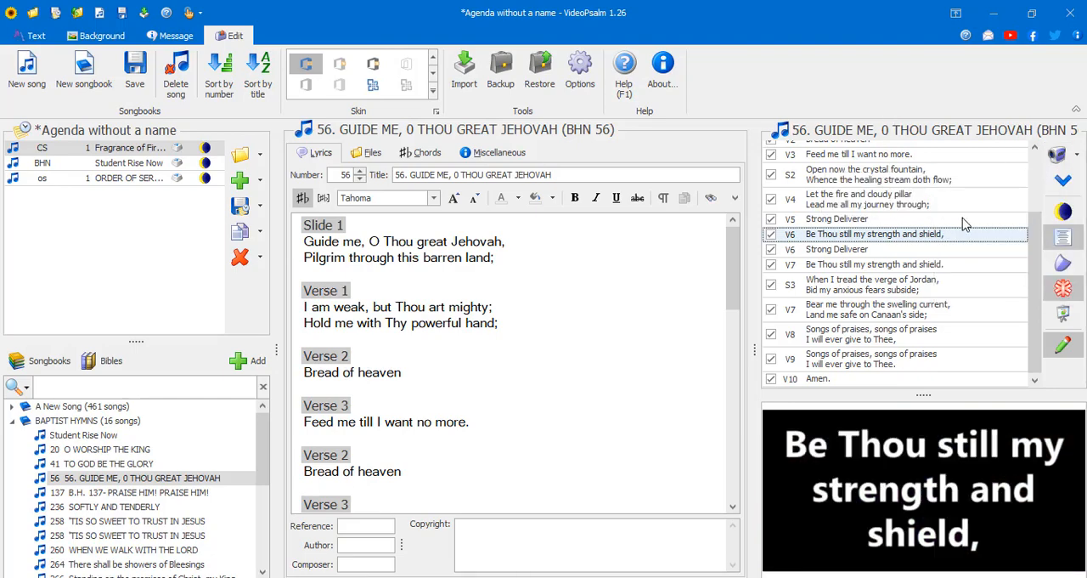
# - Advance the projected slides one by one to V7 "Bear me through the swelling current,"
pyautogui.click(1062, 194)
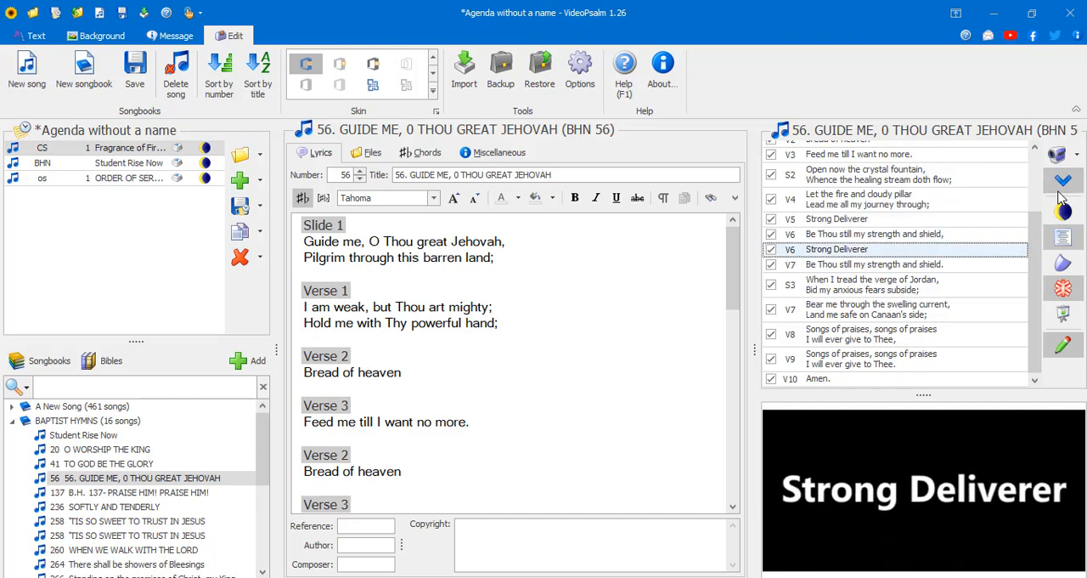
pyautogui.click(1061, 194)
pyautogui.click(1062, 194)
pyautogui.click(1062, 194)
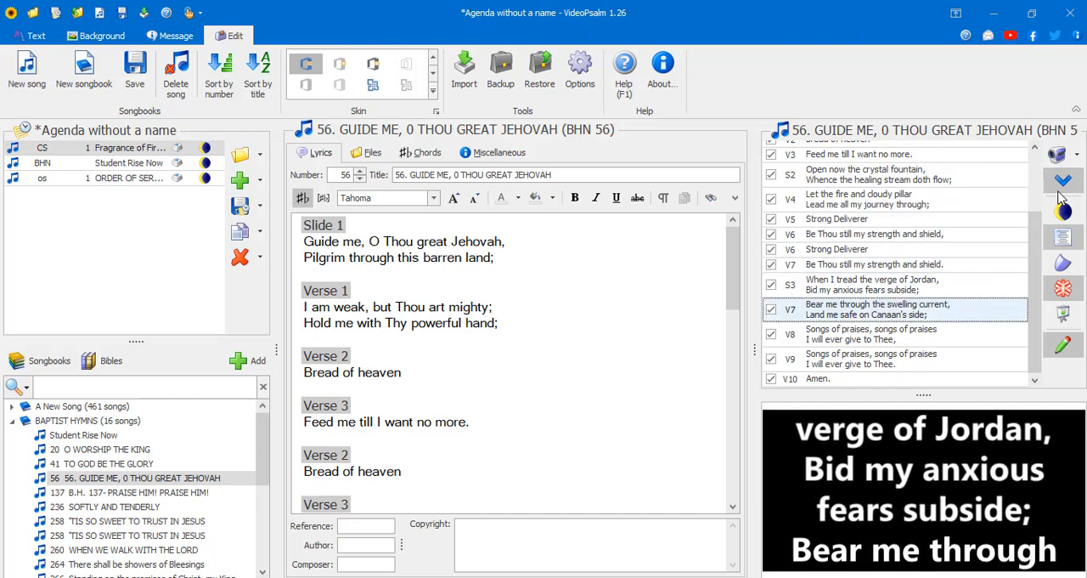
# - Move back and forth through the song's slides, ending on V4 "Let the fire and cloudy pillar"
pyautogui.press('Up')
pyautogui.press('Up')
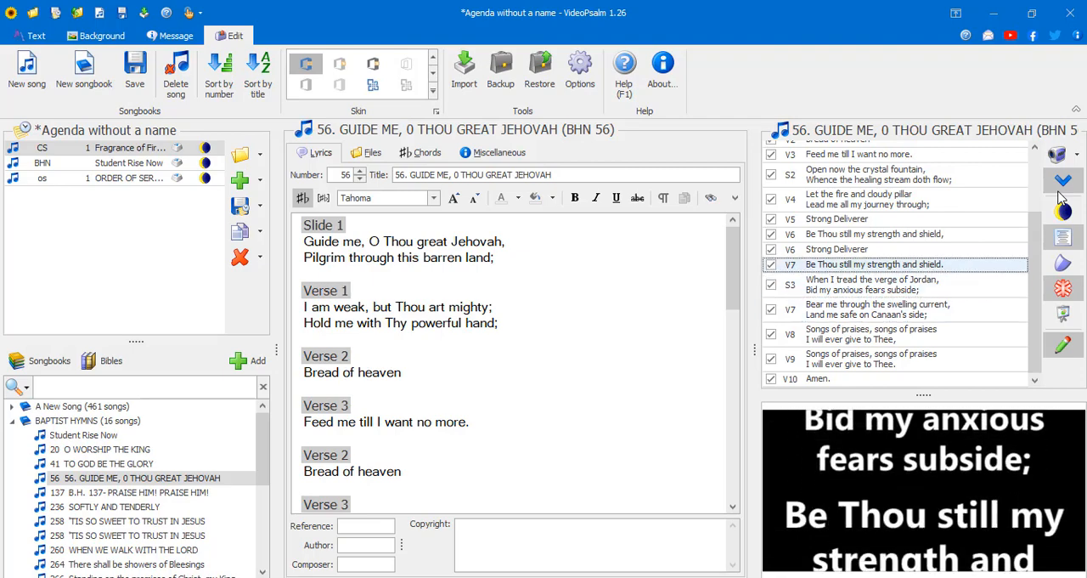
pyautogui.press('Up')
pyautogui.press('Down')
pyautogui.press('Down')
pyautogui.press('Down')
pyautogui.press('Up')
pyautogui.press('Up')
pyautogui.press('Up')
pyautogui.press('Up')
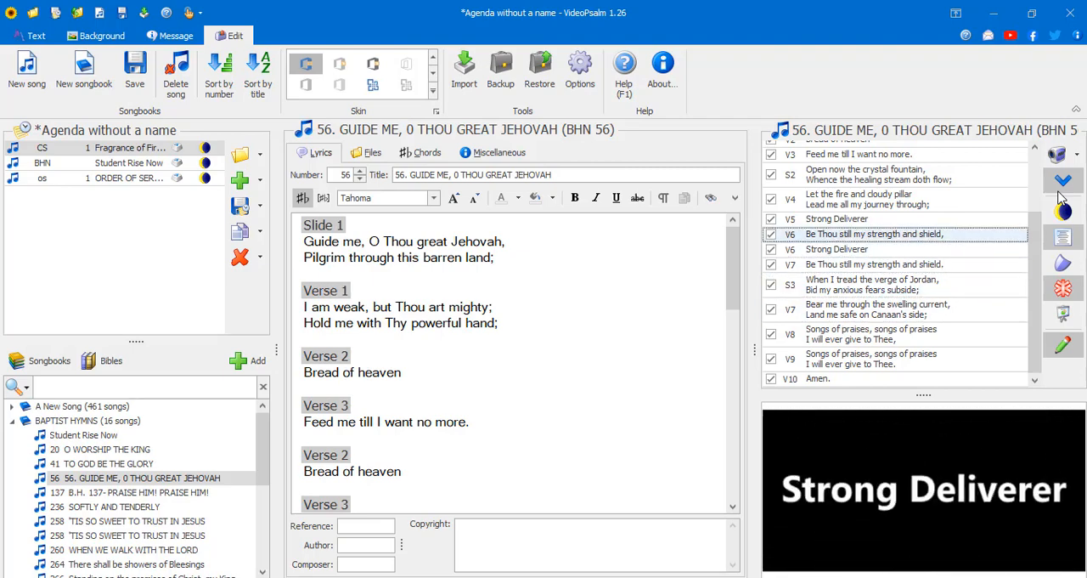
pyautogui.press('Up')
pyautogui.press('Up')
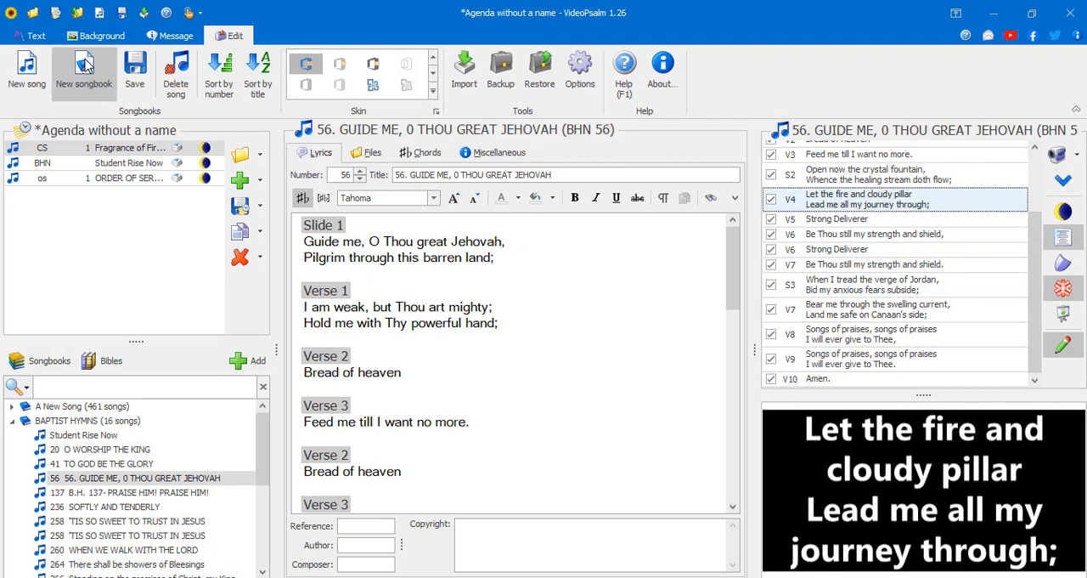
# - Try to import background images for the songbooks from the hard drive, checking the Pictures and Camtasia folders
pyautogui.click(85, 35)
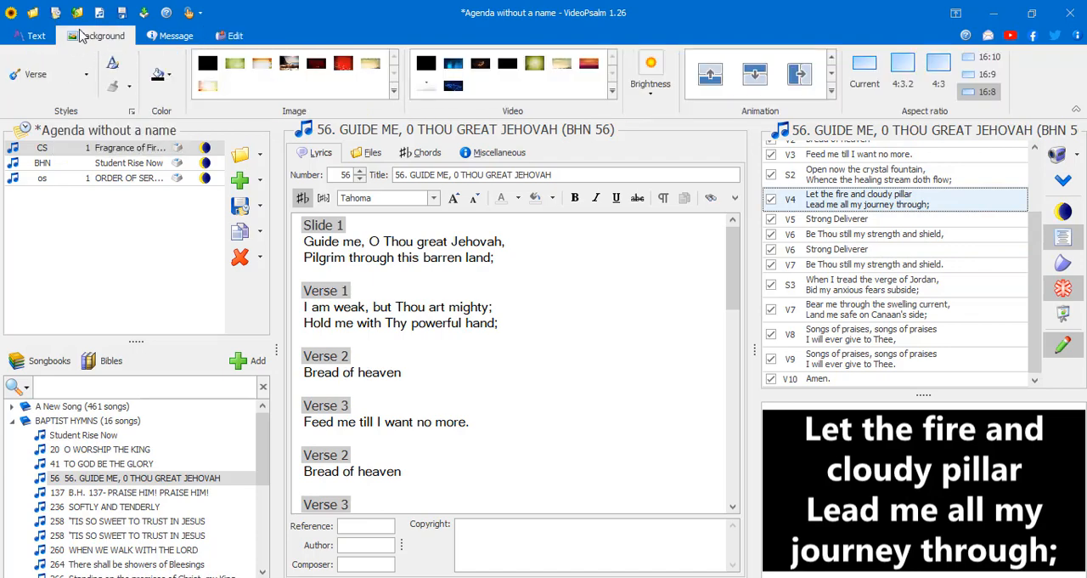
pyautogui.click(63, 363)
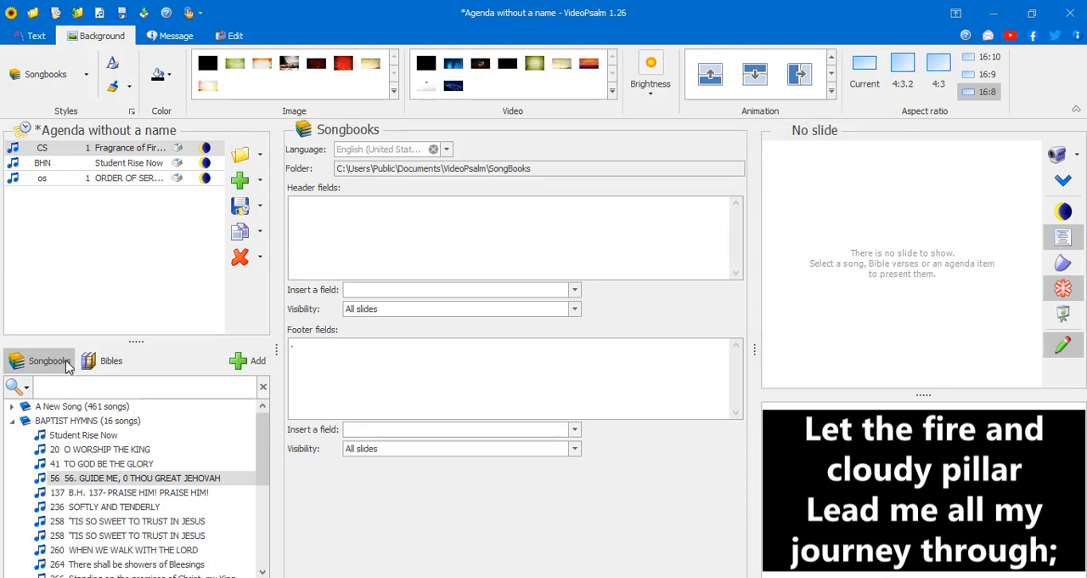
pyautogui.click(394, 90)
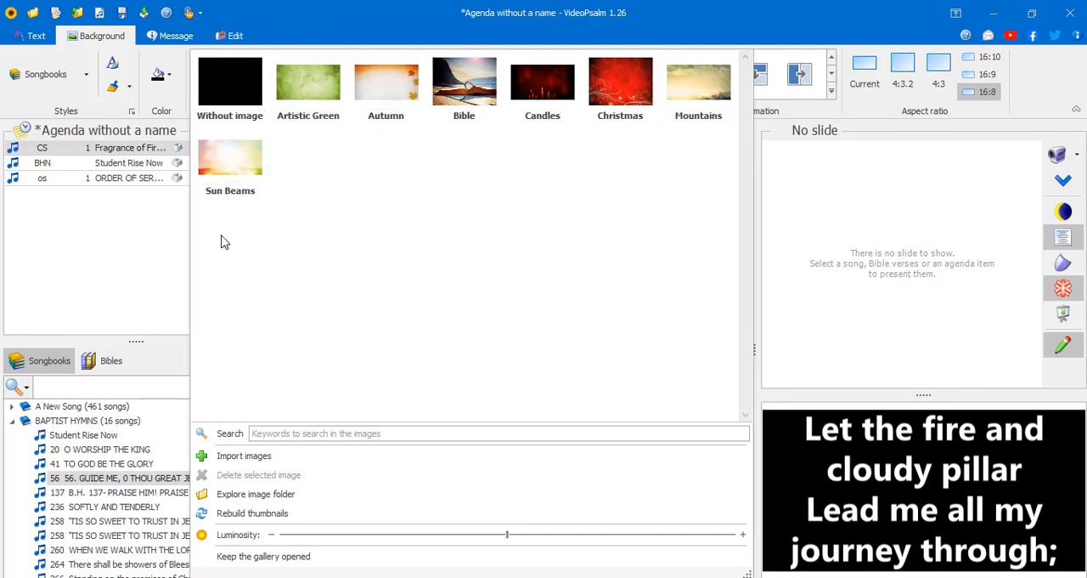
pyautogui.click(289, 459)
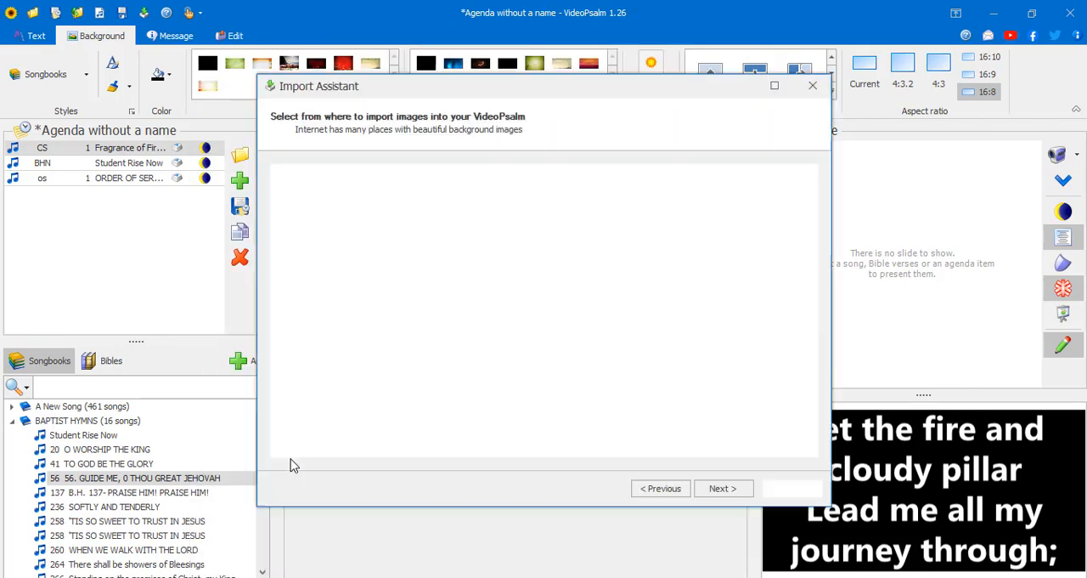
pyautogui.click(430, 382)
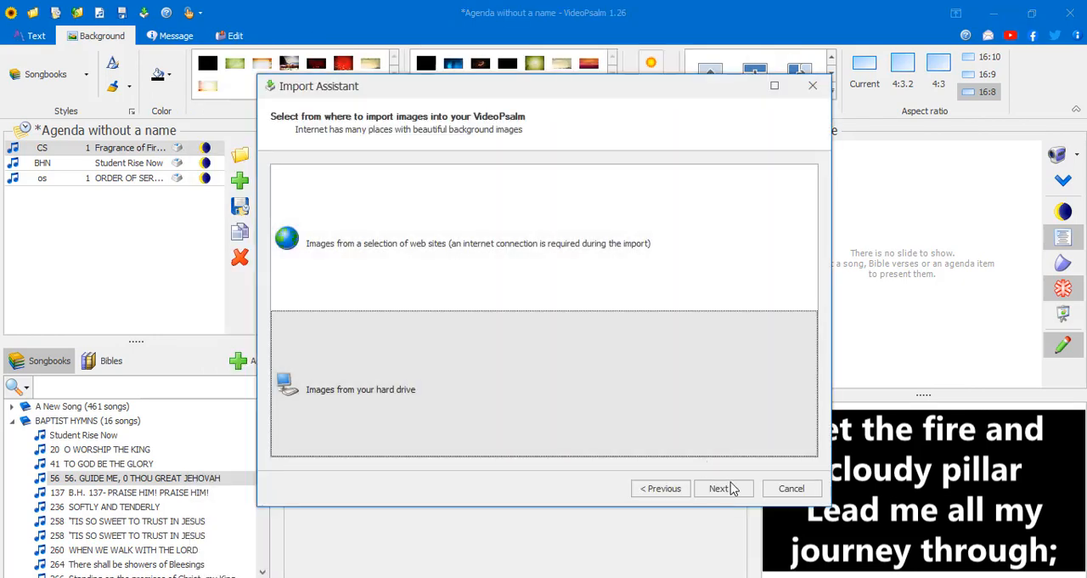
pyautogui.click(725, 486)
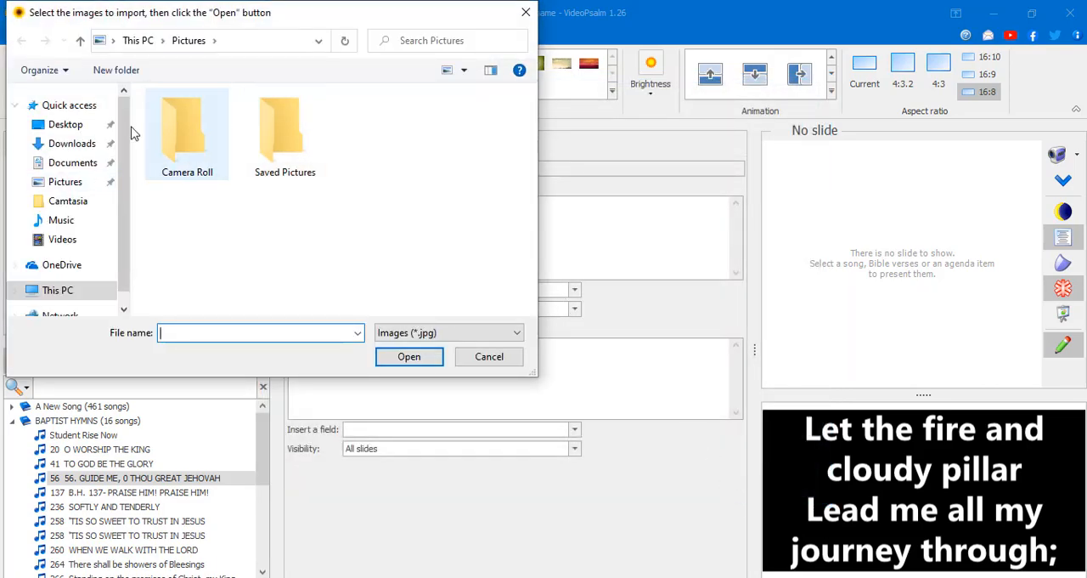
pyautogui.click(61, 182)
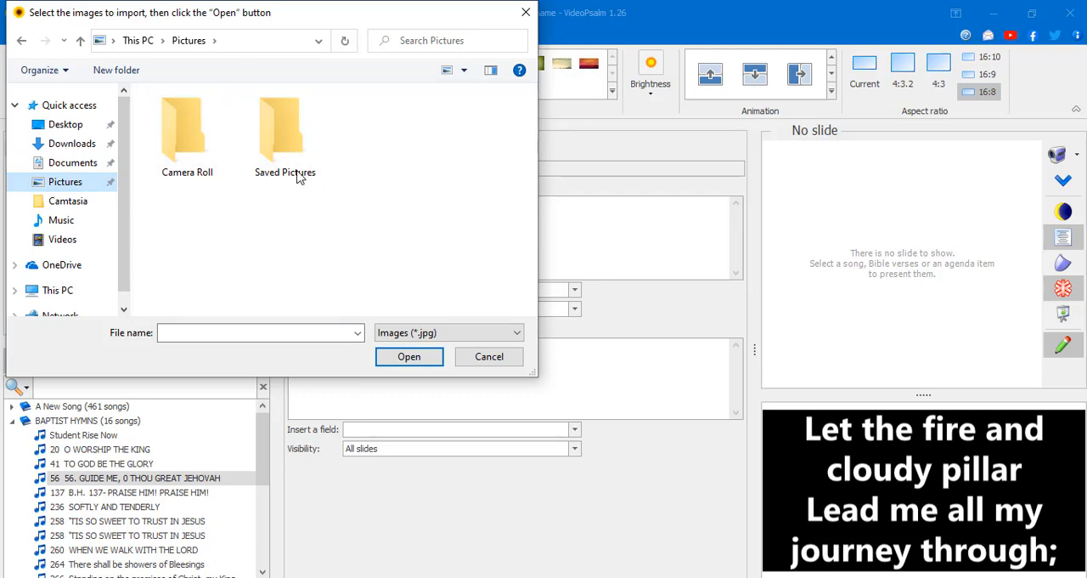
pyautogui.click(82, 202)
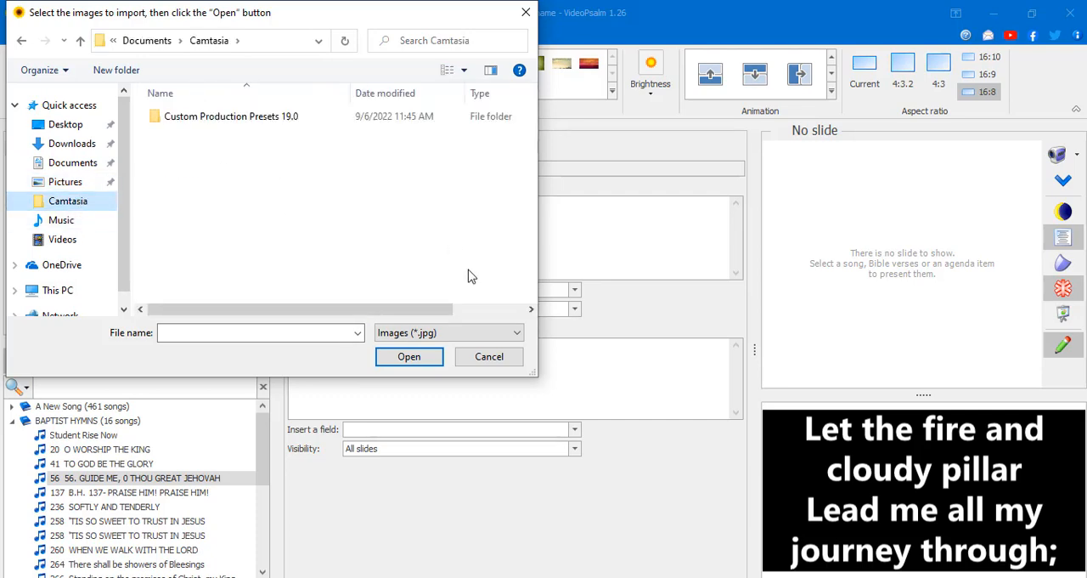
pyautogui.click(486, 358)
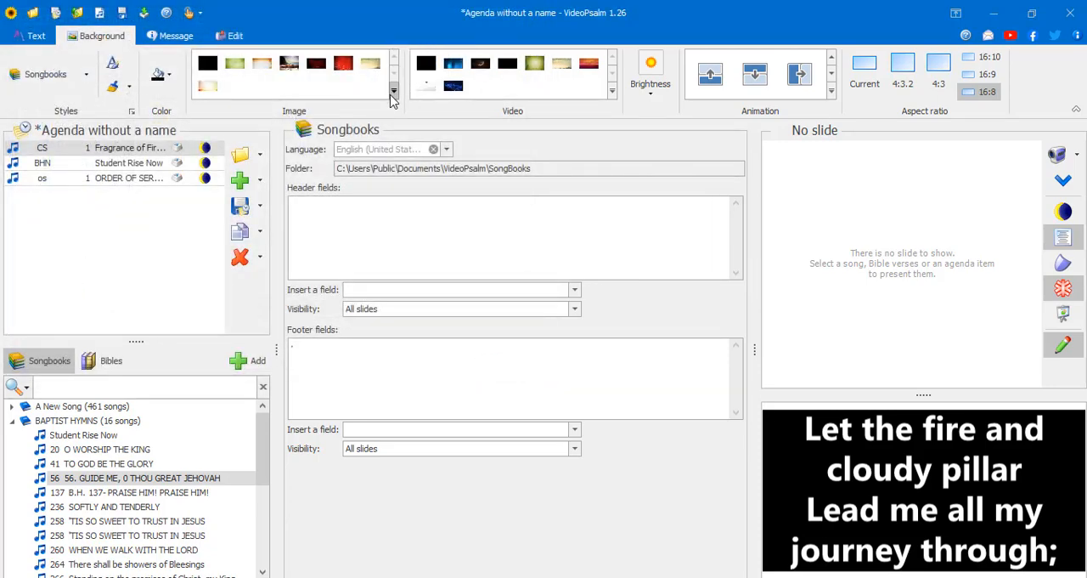
# - Explore the background video folder and add the SCREEN ANIMATIONS video from it to the agenda
pyautogui.click(612, 92)
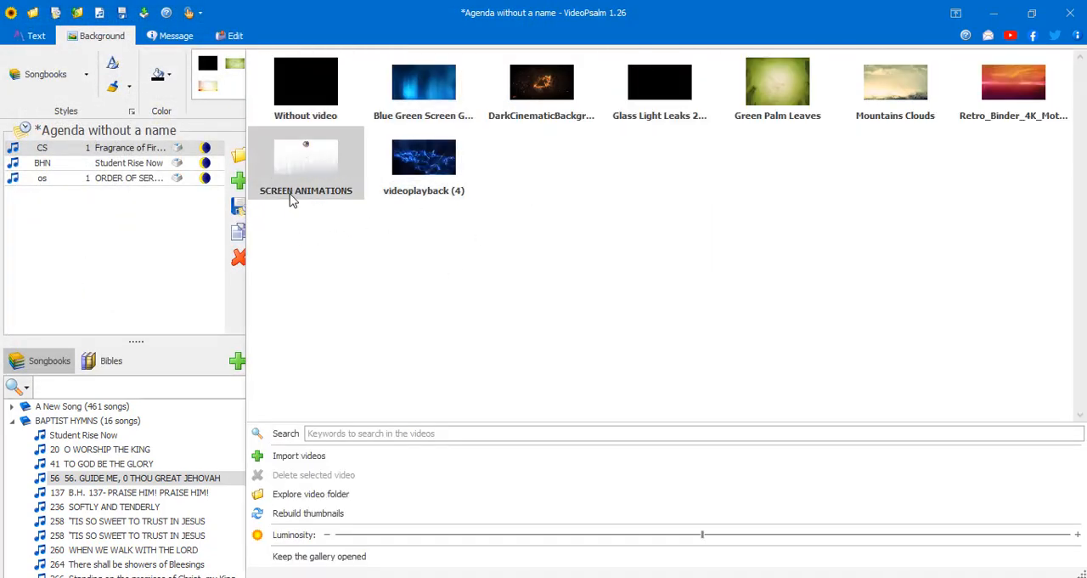
pyautogui.click(351, 499)
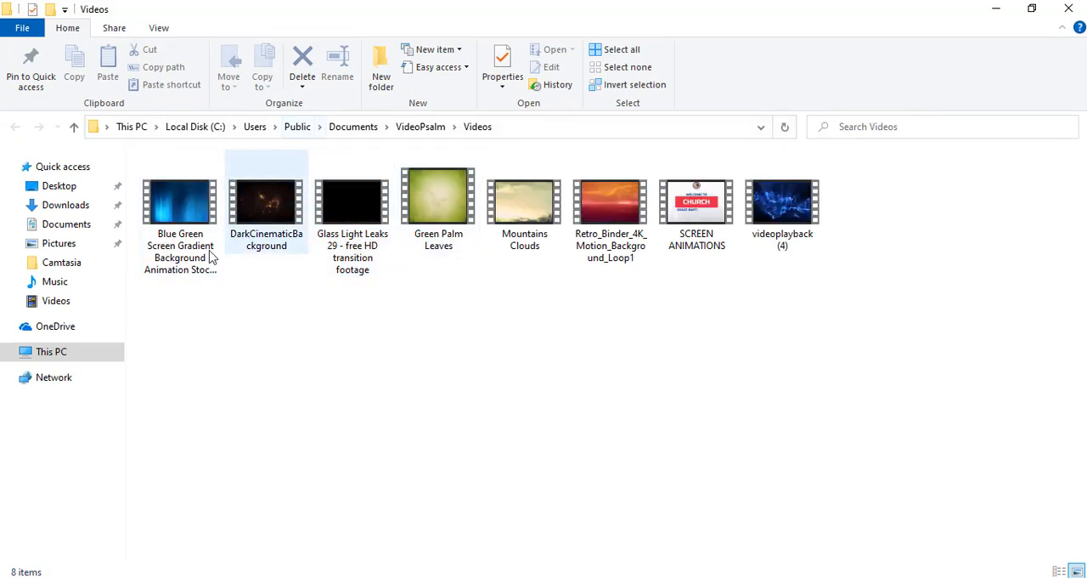
pyautogui.click(692, 241)
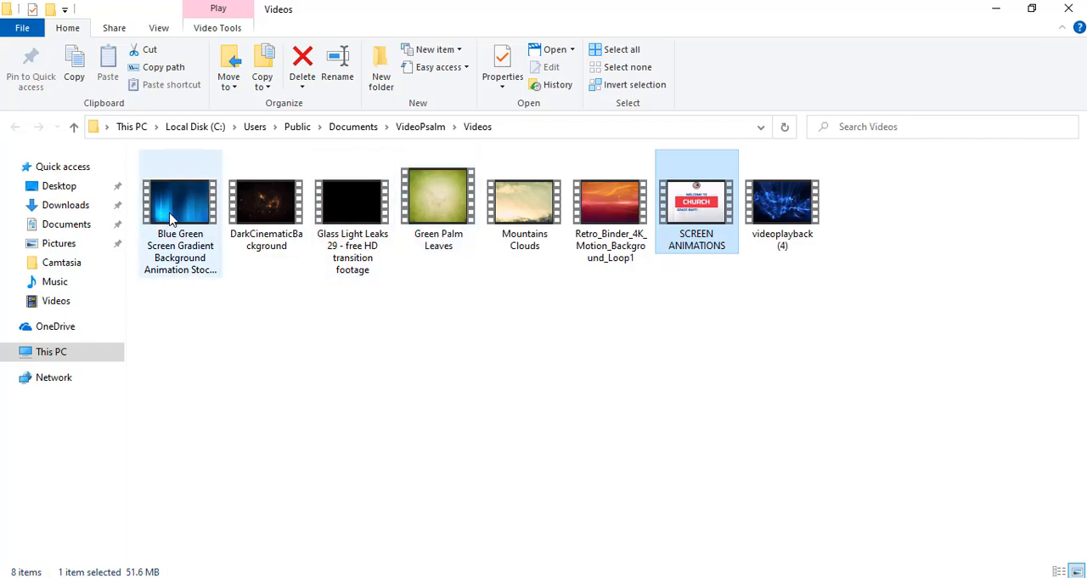
pyautogui.click(170, 218)
pyautogui.click(702, 253)
pyautogui.moveTo(711, 5); pyautogui.dragTo(702, 89)
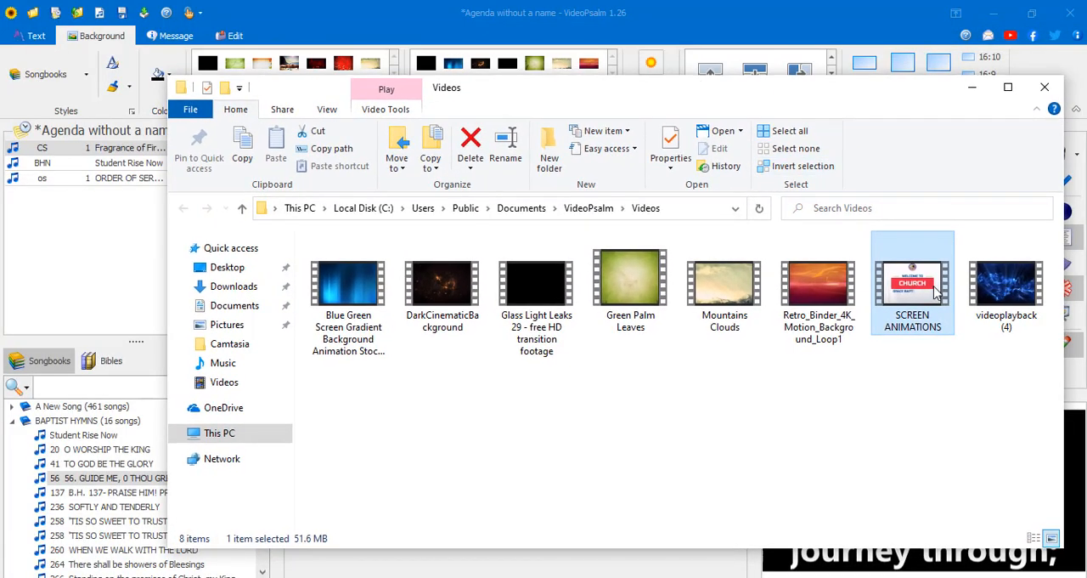
pyautogui.moveTo(937, 291); pyautogui.dragTo(82, 217)
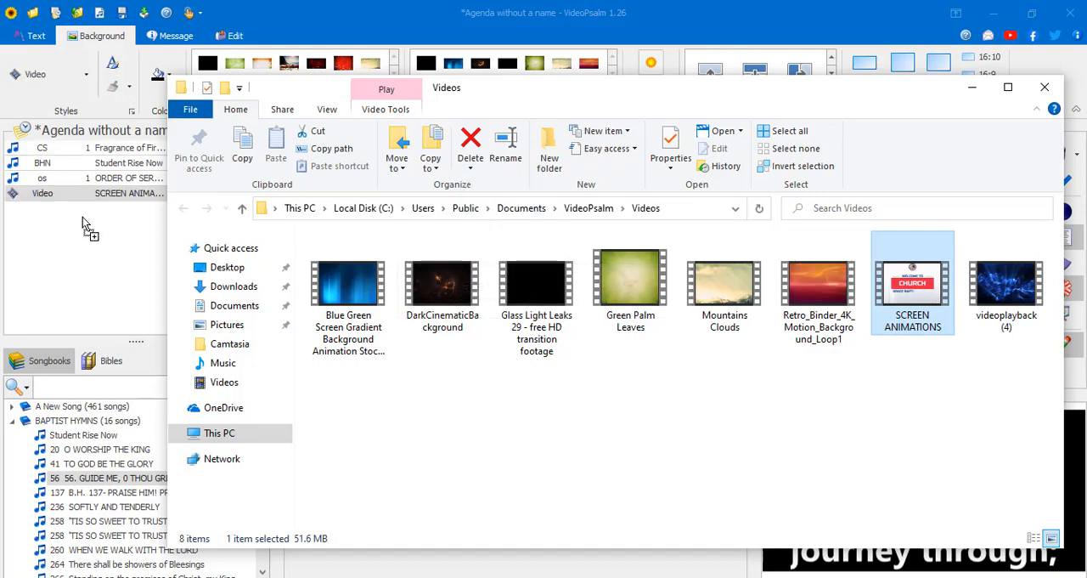
# - Present the SCREEN ANIMATIONS video from the agenda, enlarge the preview area and check the projection in full-screen view
pyautogui.click(143, 193)
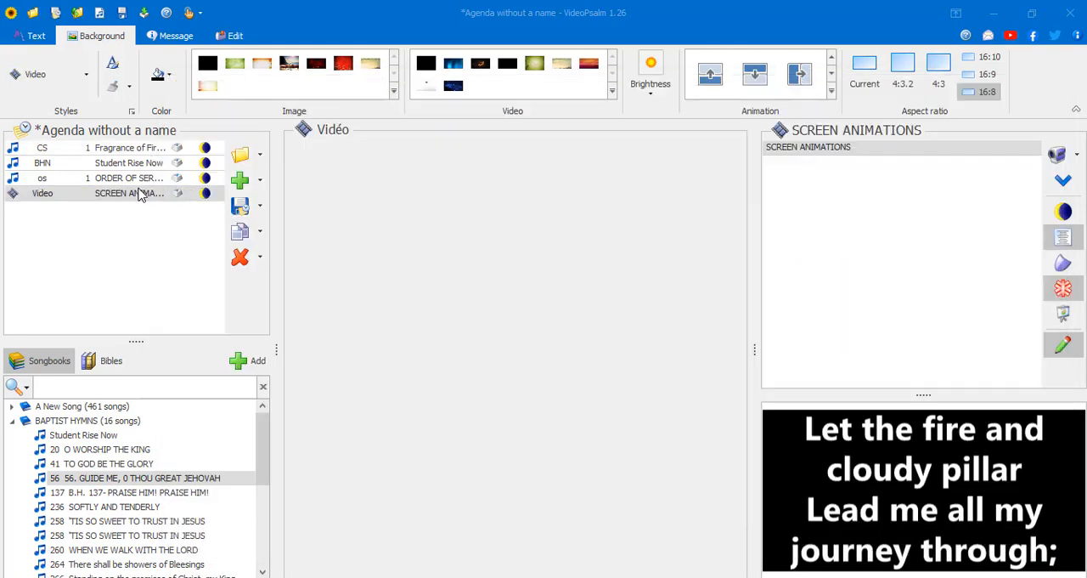
pyautogui.click(813, 149)
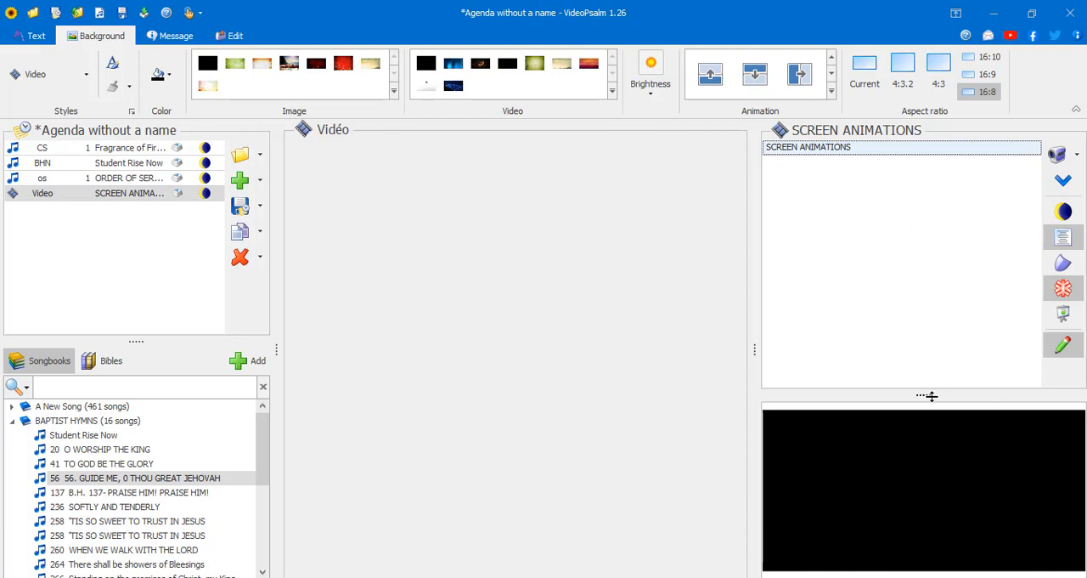
pyautogui.moveTo(929, 396); pyautogui.dragTo(920, 364)
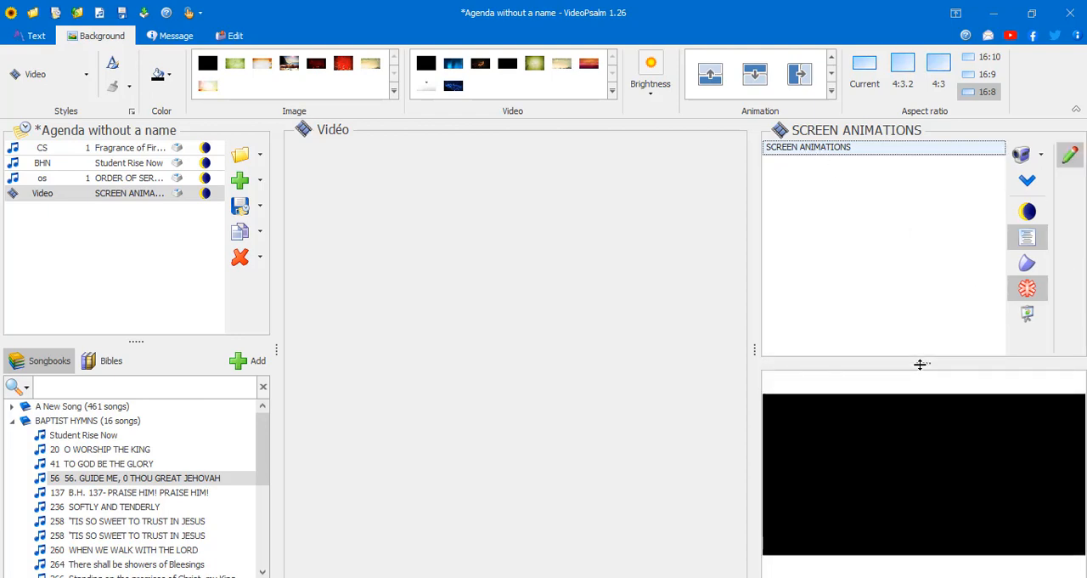
pyautogui.click(1027, 314)
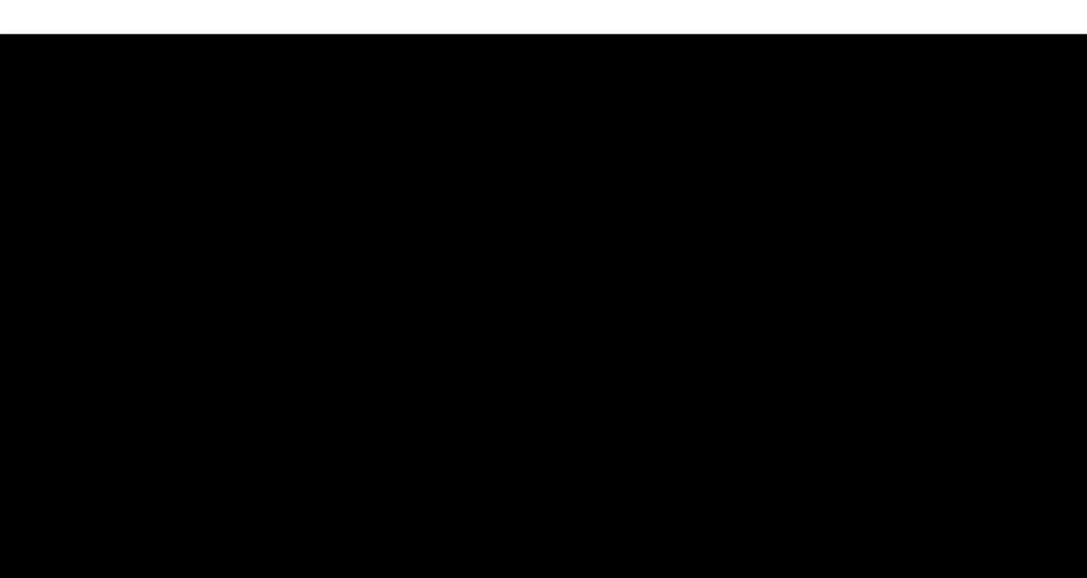
pyautogui.press('Escape')
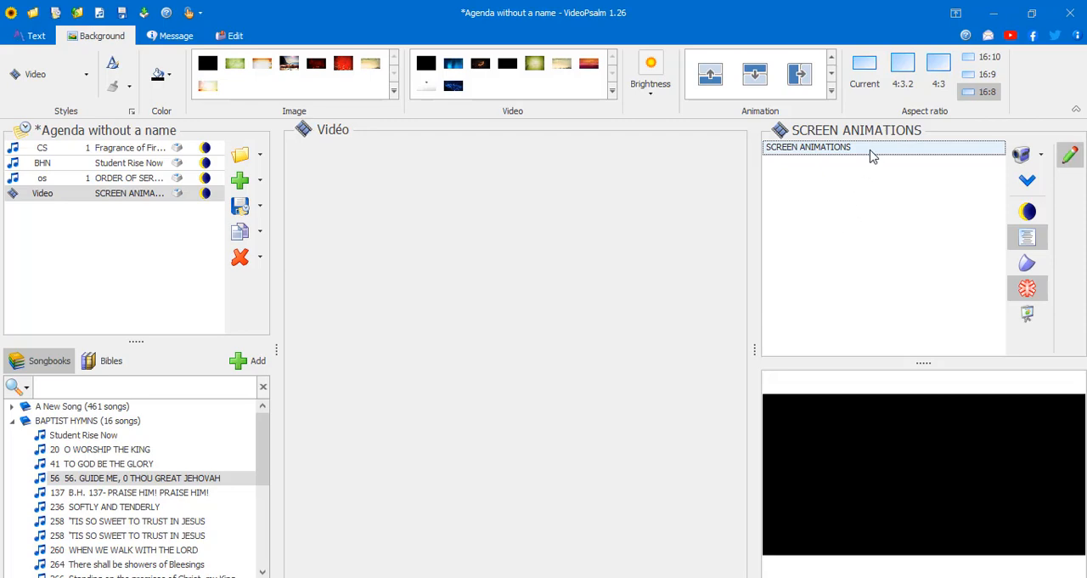
# - Unfreeze the projection, play the SCREEN ANIMATIONS video with looping enabled and skip near its end to check the repeat
pyautogui.click(1032, 298)
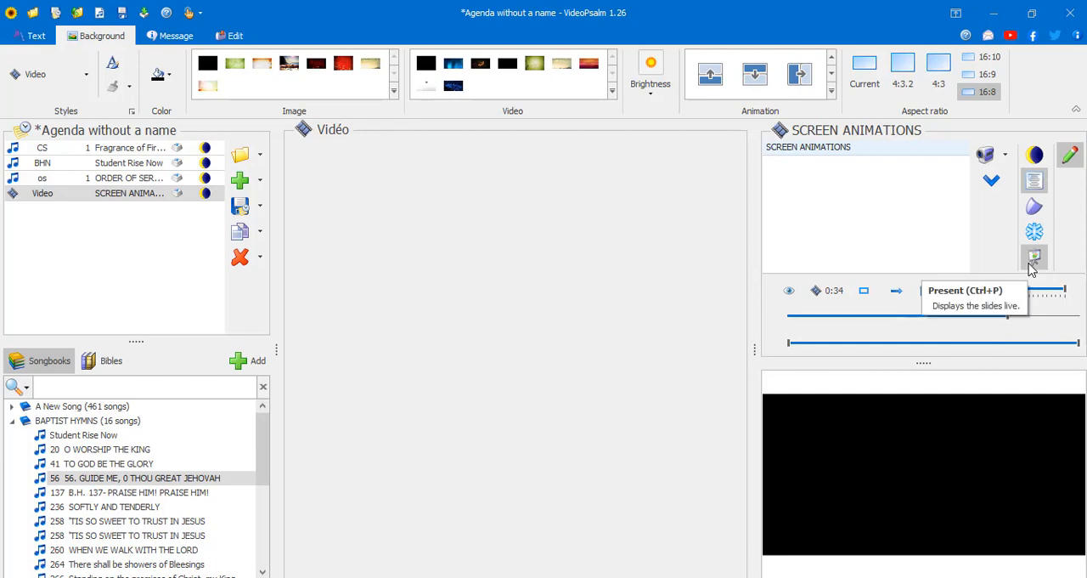
pyautogui.click(963, 296)
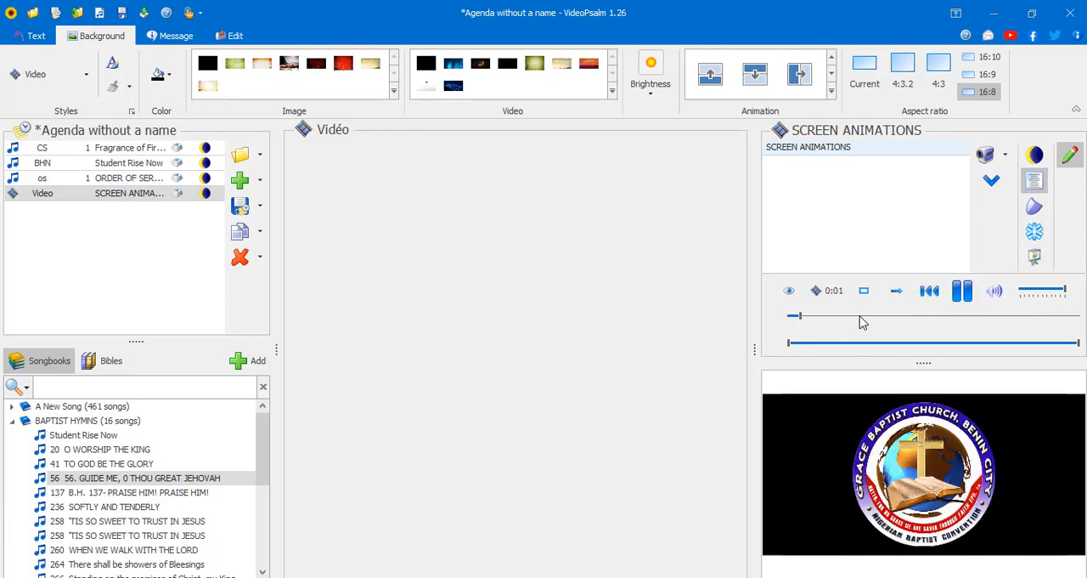
pyautogui.click(1069, 316)
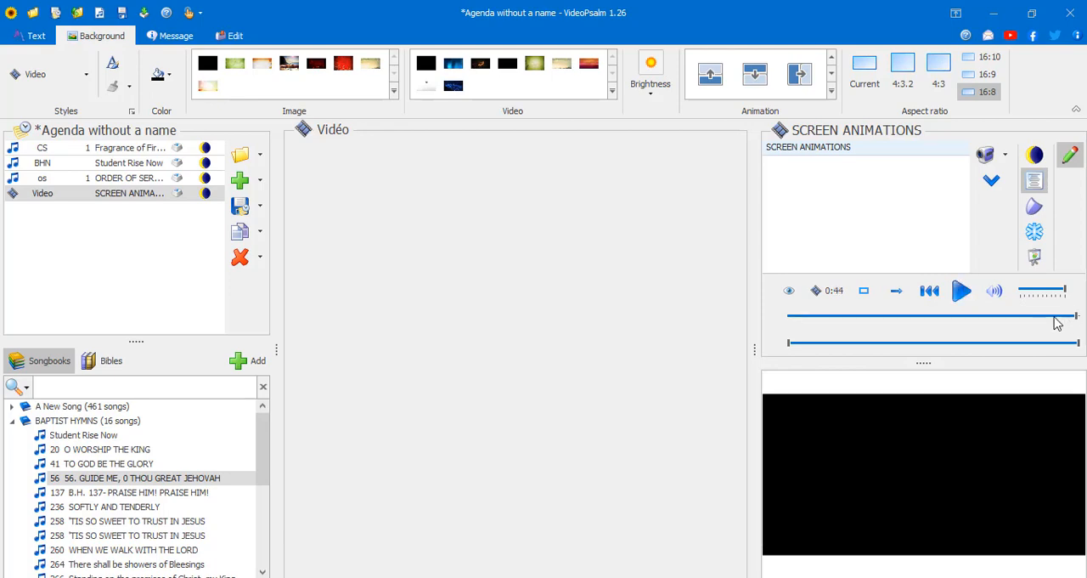
pyautogui.click(897, 292)
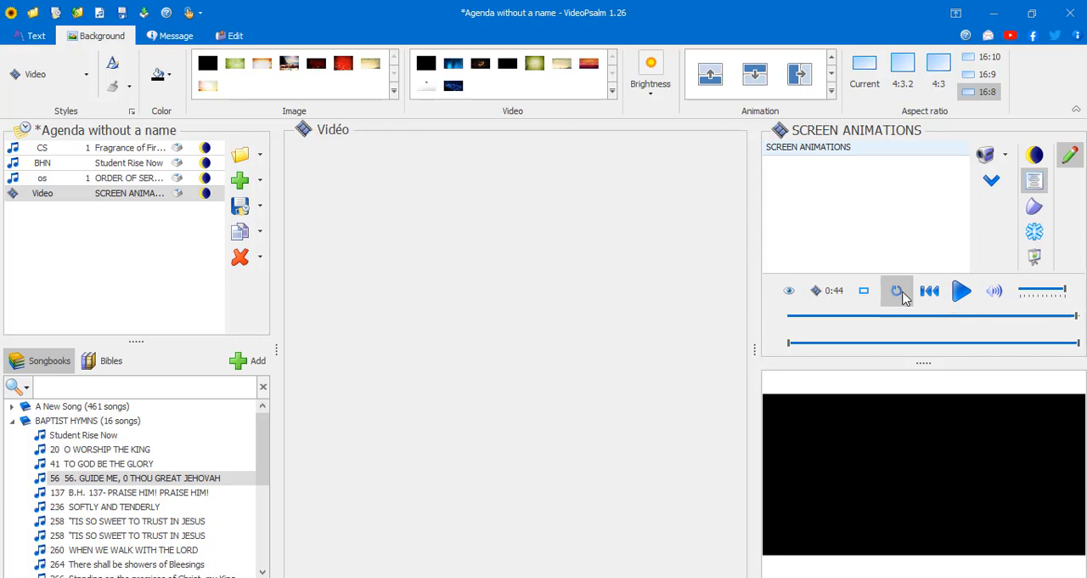
pyautogui.click(961, 291)
pyautogui.click(1065, 315)
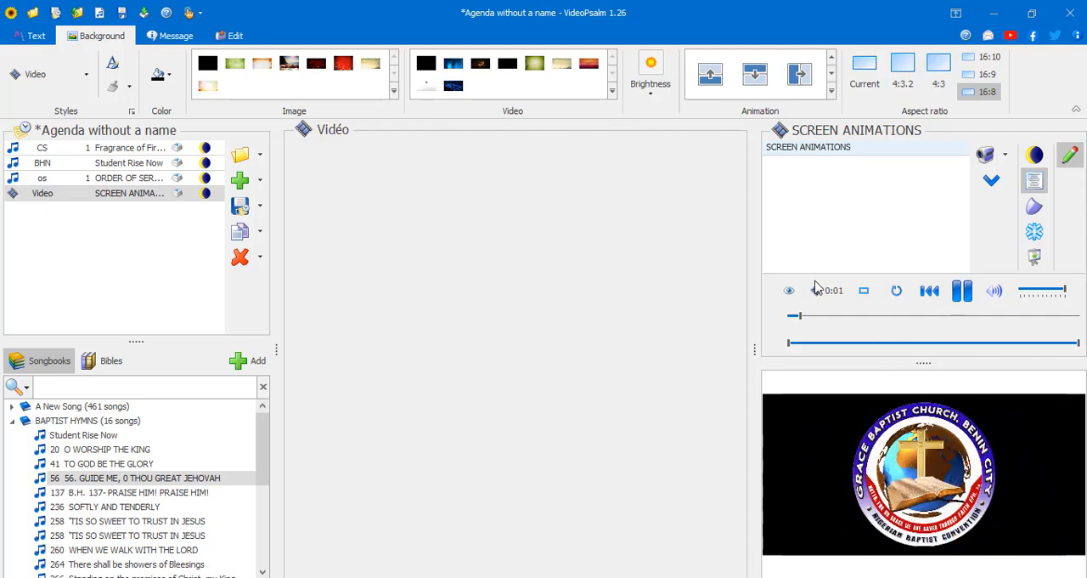
# - Switch the video between filling the display and being shown entirely, ending on the entire view, and check it in full-screen projection
pyautogui.click(862, 292)
pyautogui.click(862, 292)
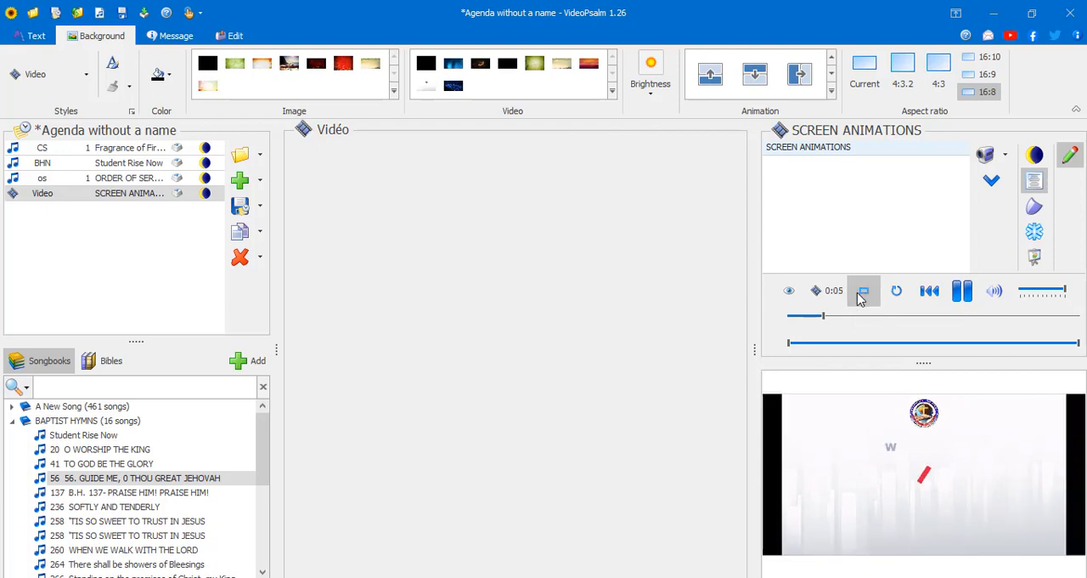
pyautogui.click(862, 292)
pyautogui.click(862, 292)
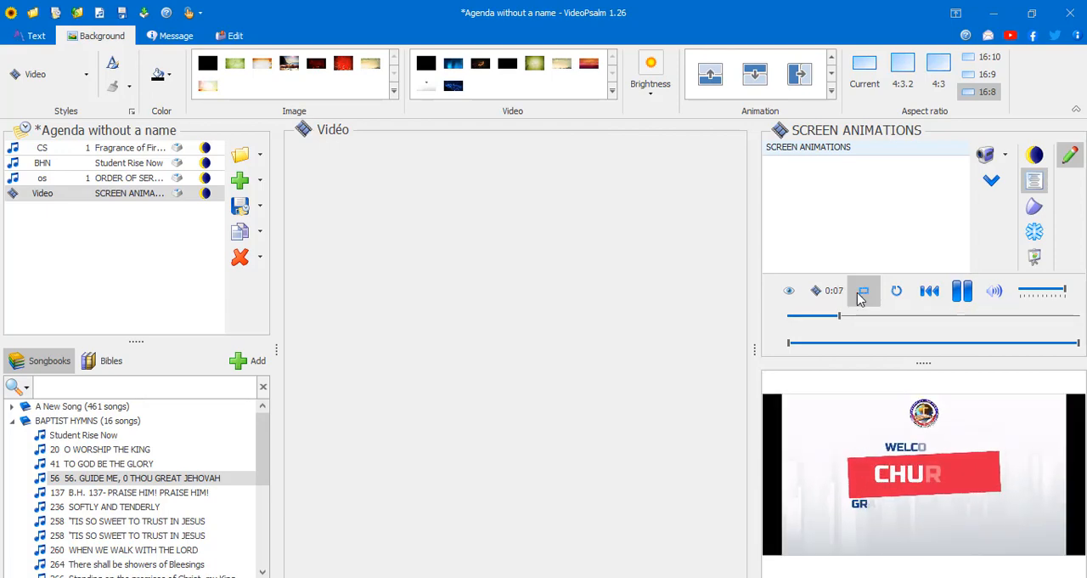
pyautogui.click(862, 291)
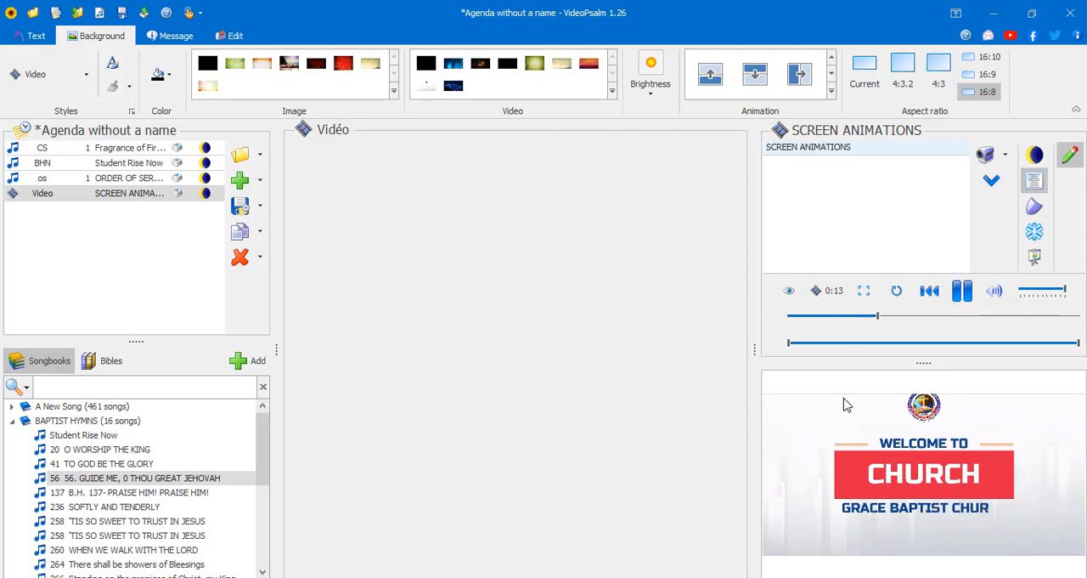
pyautogui.click(862, 290)
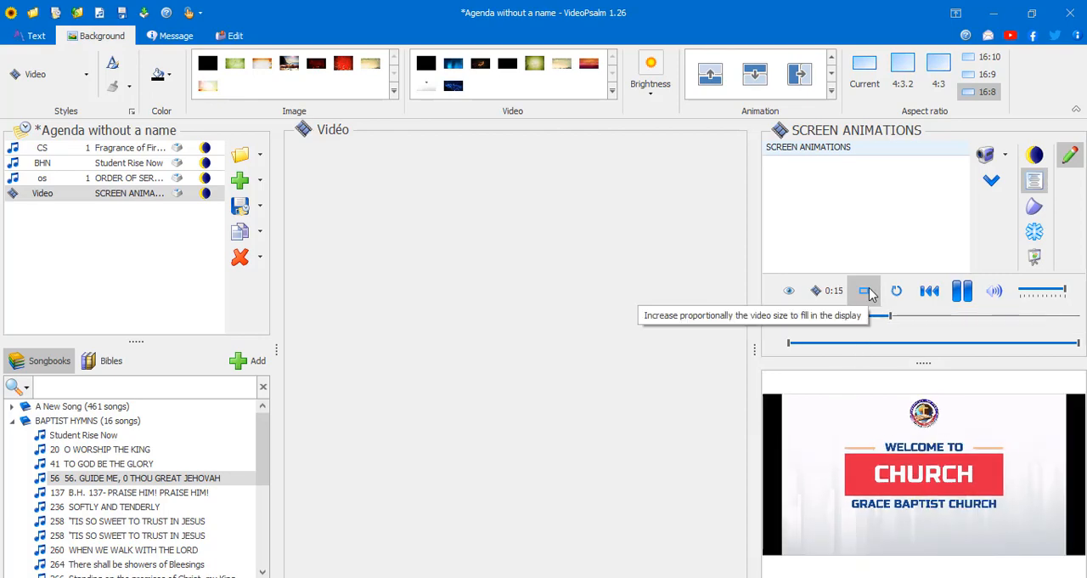
pyautogui.moveTo(866, 7); pyautogui.dragTo(821, 5)
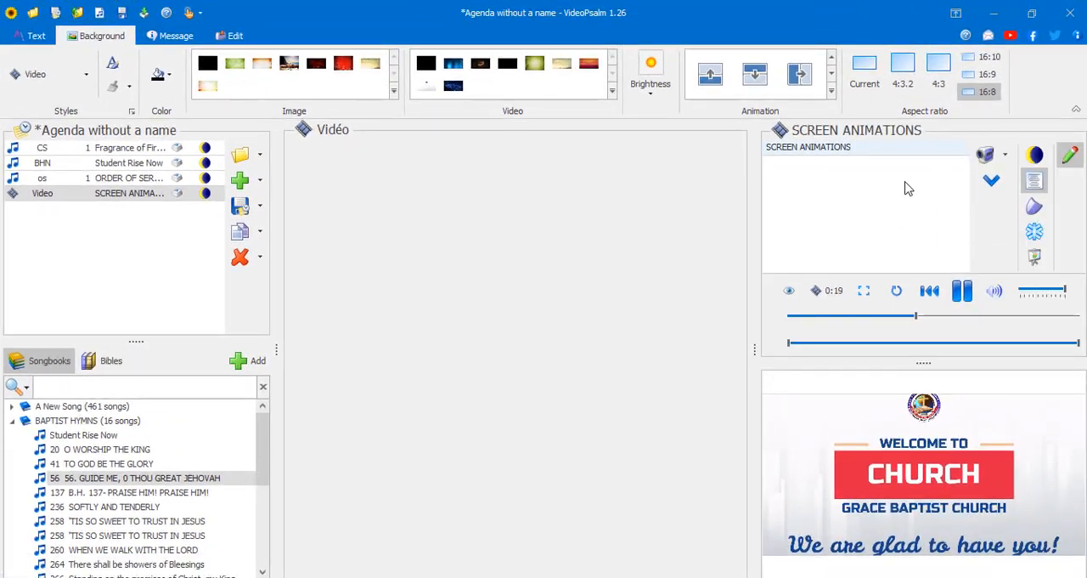
pyautogui.click(862, 291)
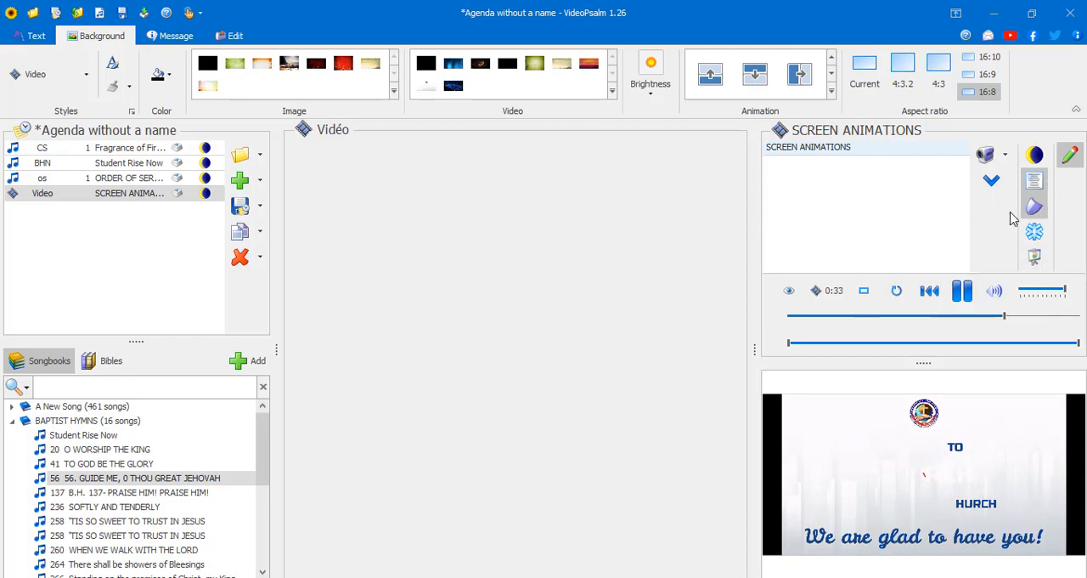
pyautogui.click(1034, 257)
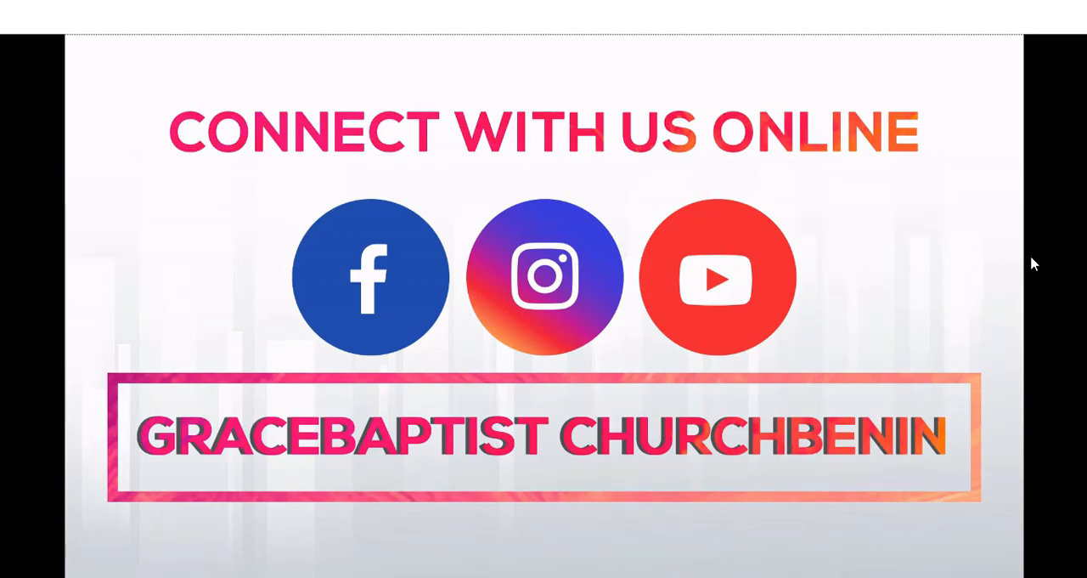
pyautogui.press('Escape')
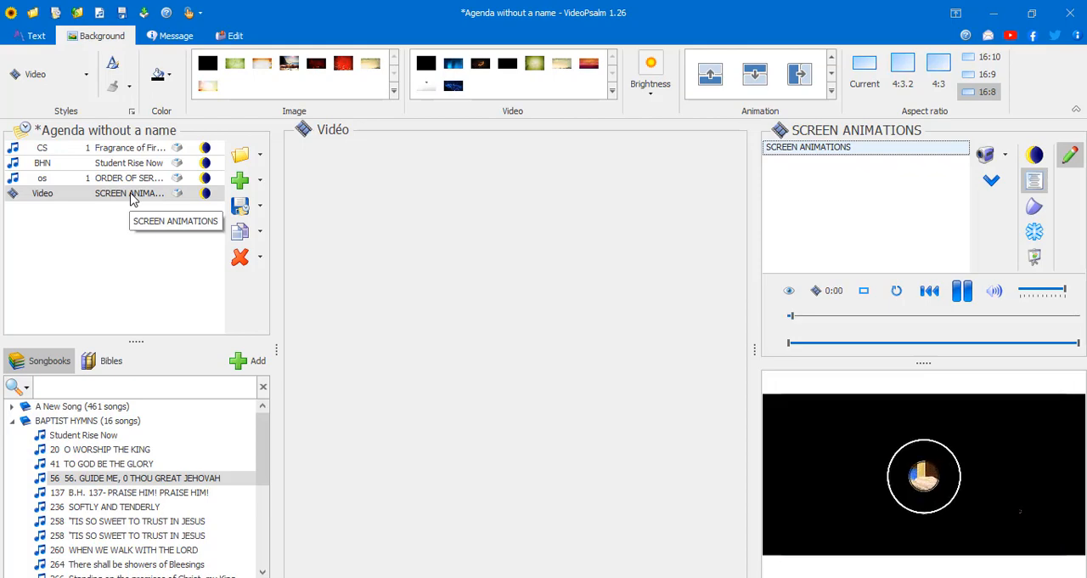
# - Switch to the VideoPsalm Videos folder in File Explorer and show the file name extensions
pyautogui.hotkey('alt', 'Tab')
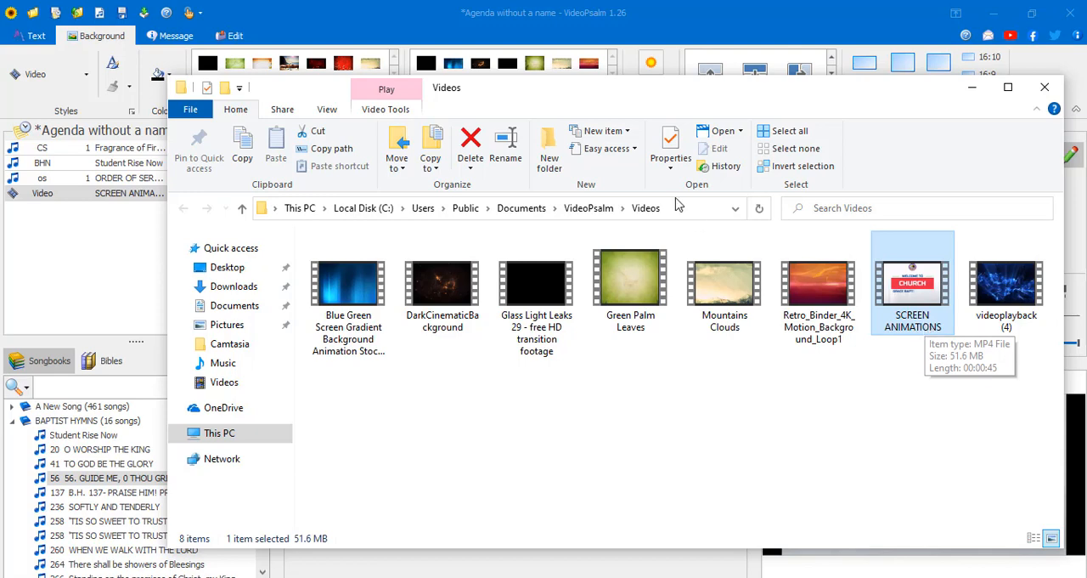
pyautogui.click(330, 110)
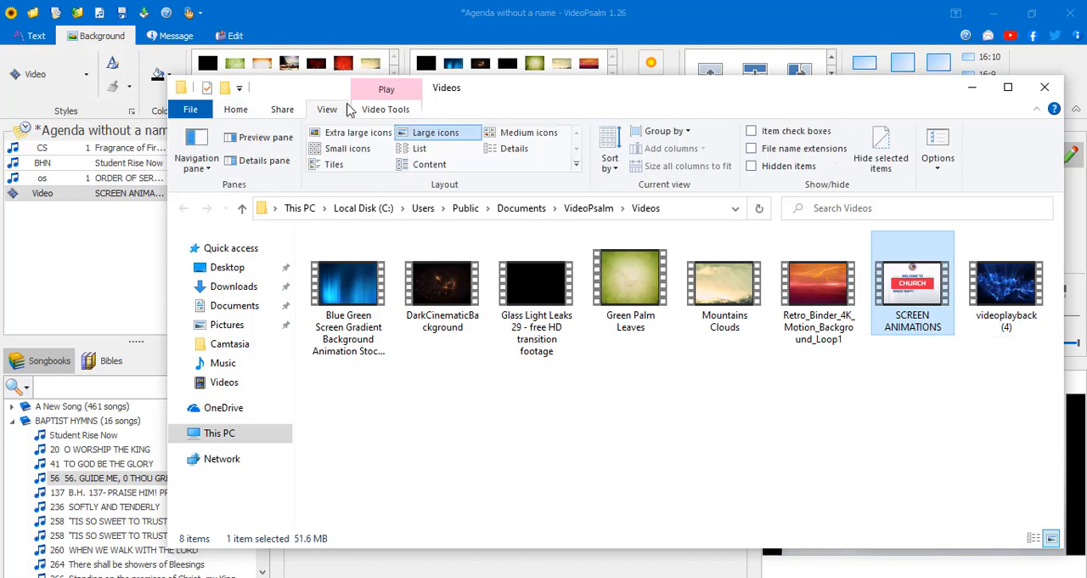
pyautogui.click(755, 151)
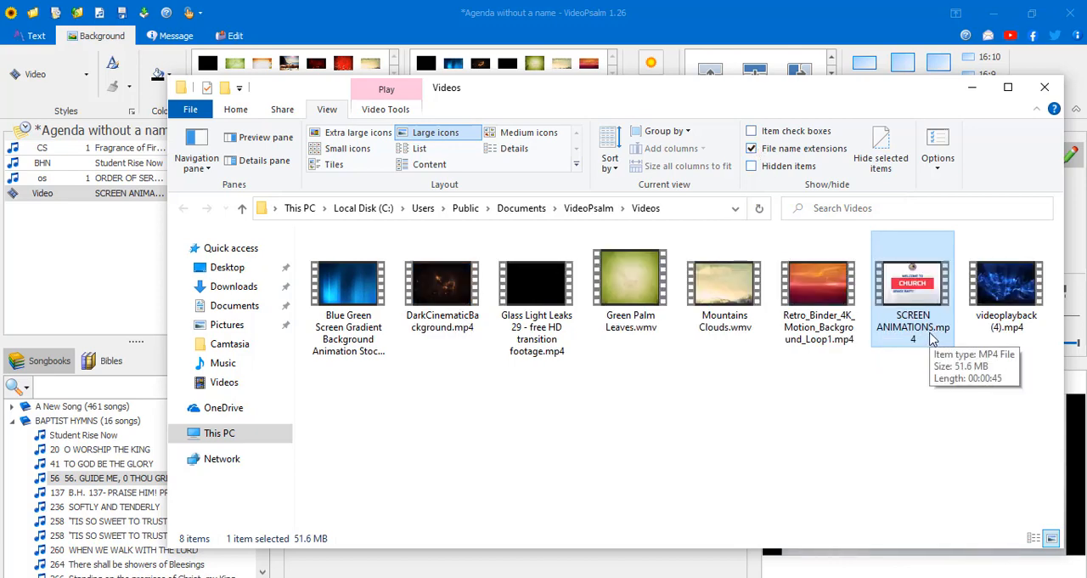
# - Change the extension of the SCREEN ANIMATIONS video file to avi
pyautogui.press('F2')
pyautogui.press('End')
pyautogui.press('BackSpace')
pyautogui.press('BackSpace')
pyautogui.press('BackSpace')
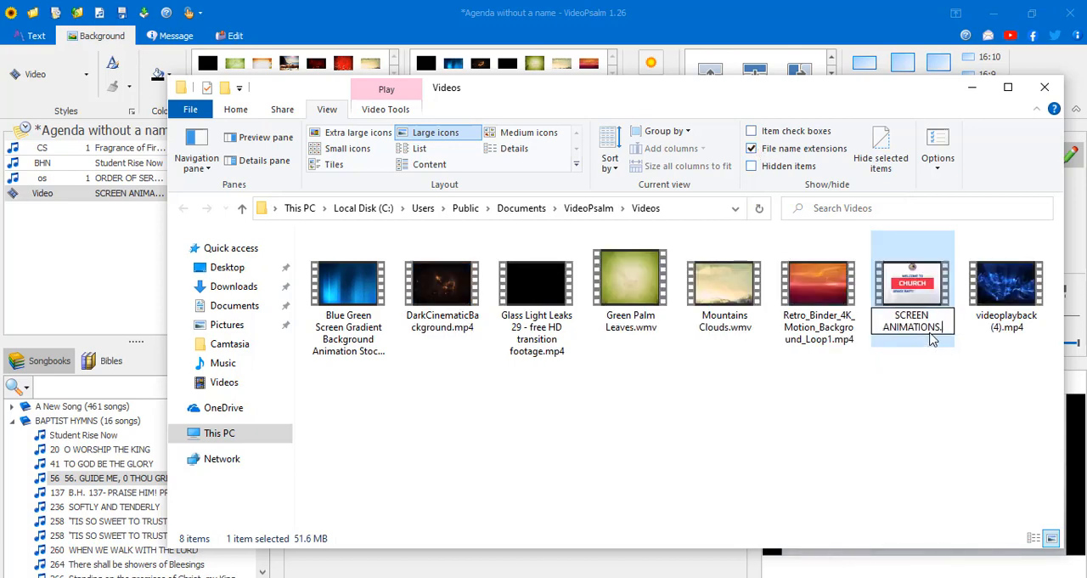
pyautogui.write('avi')
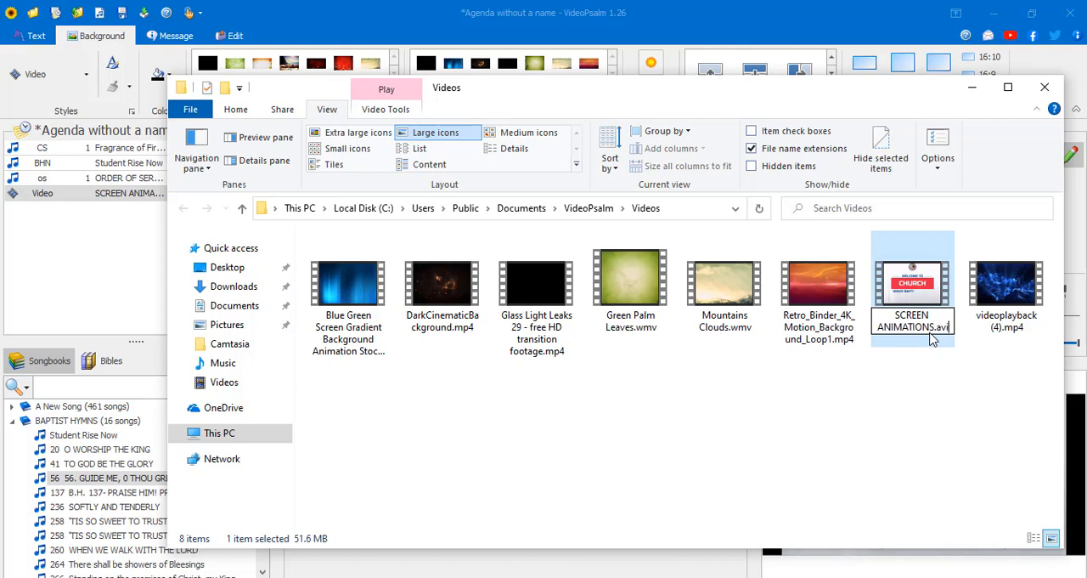
pyautogui.press('Return')
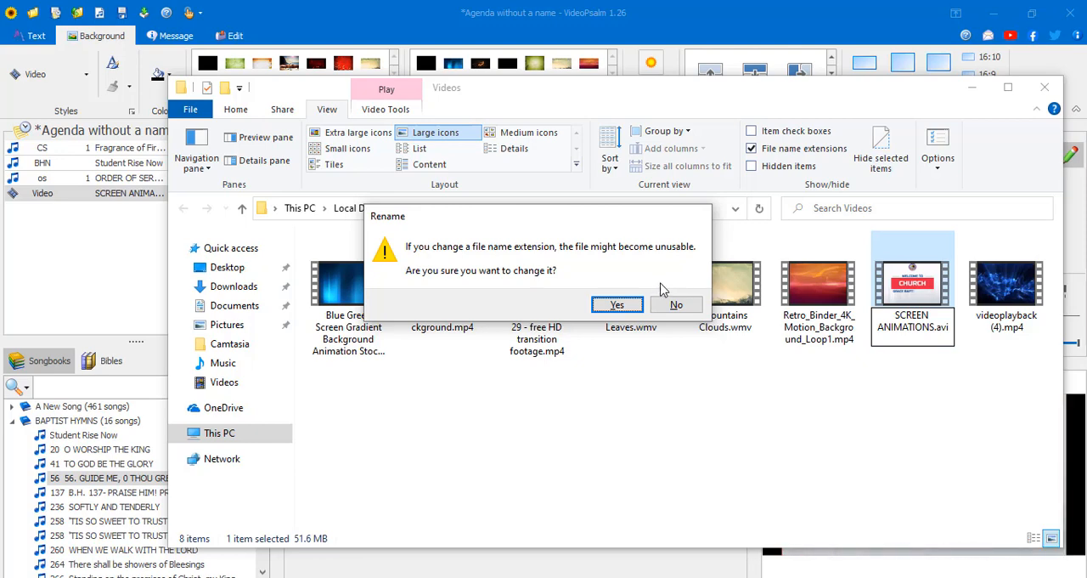
# - Try to confirm the SCREEN ANIMATIONS file's avi extension, abandon the rename and switch back to VideoPsalm
pyautogui.click(617, 305)
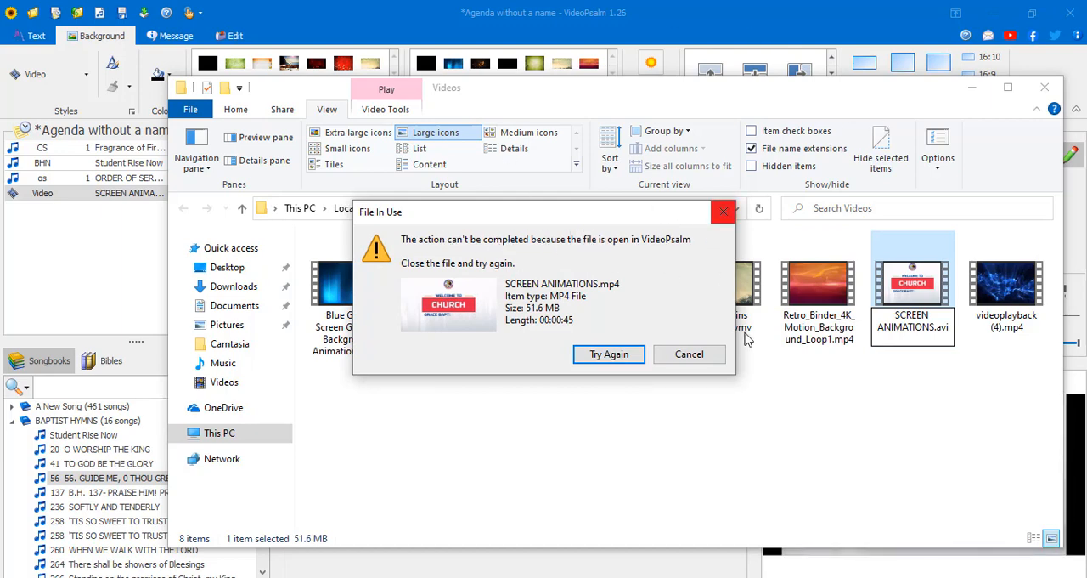
pyautogui.click(686, 357)
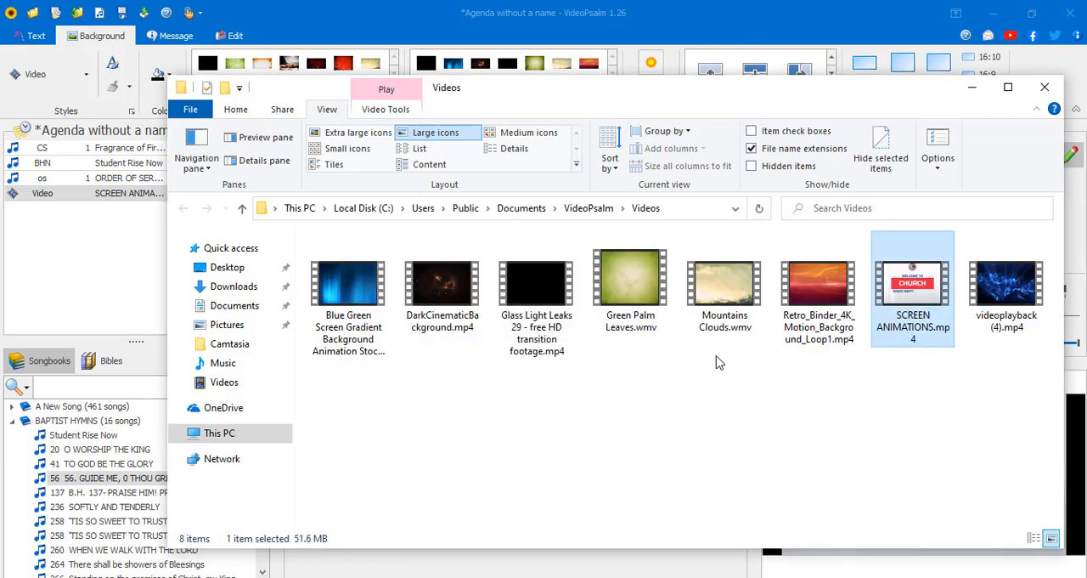
pyautogui.click(867, 397)
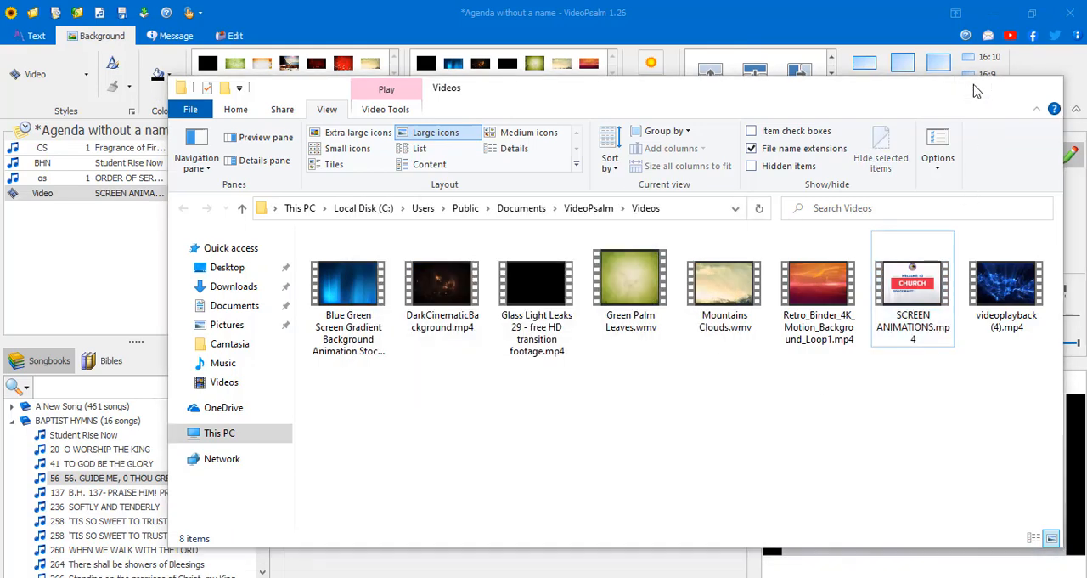
pyautogui.click(977, 88)
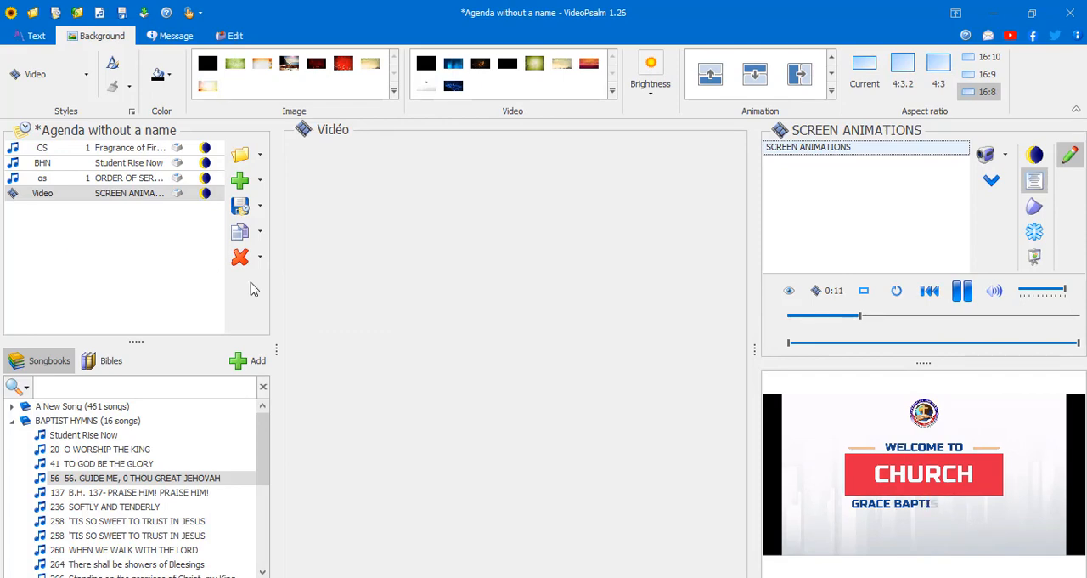
# - Widen the agenda pane and browse the background video and image galleries
pyautogui.moveTo(272, 296); pyautogui.dragTo(311, 298)
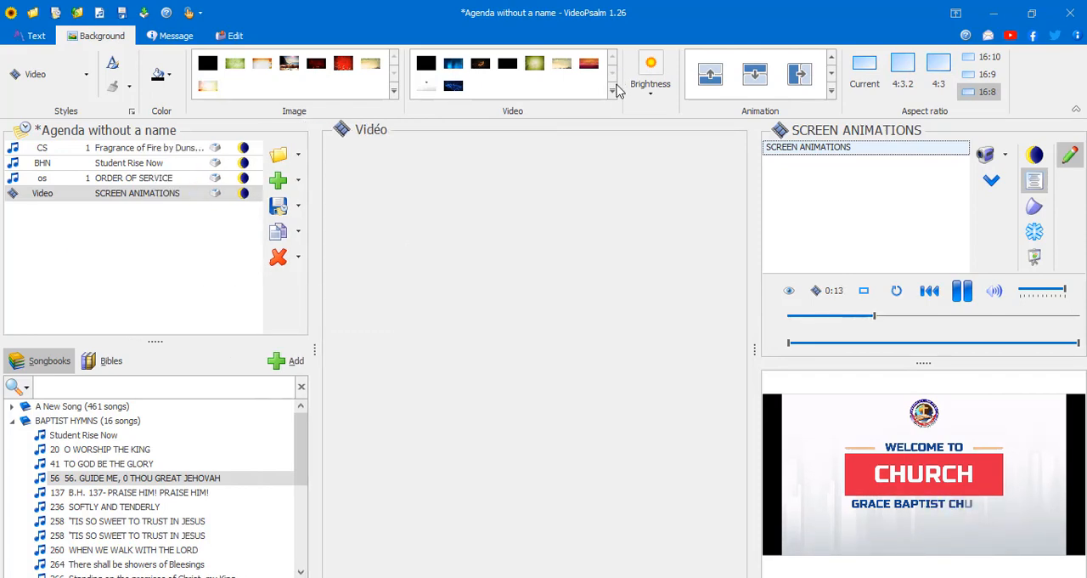
pyautogui.click(611, 90)
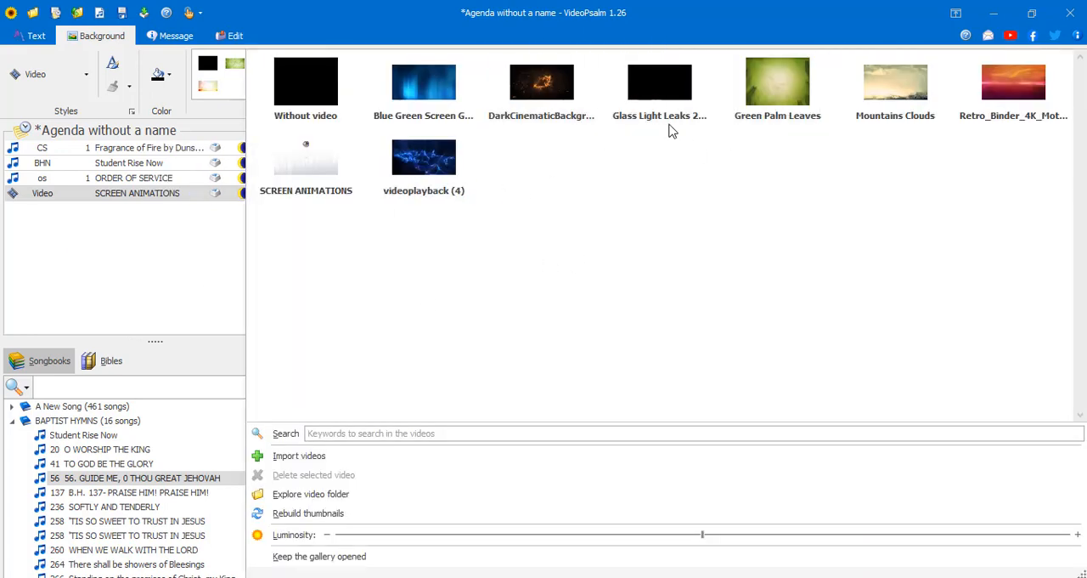
pyautogui.moveTo(436, 173)
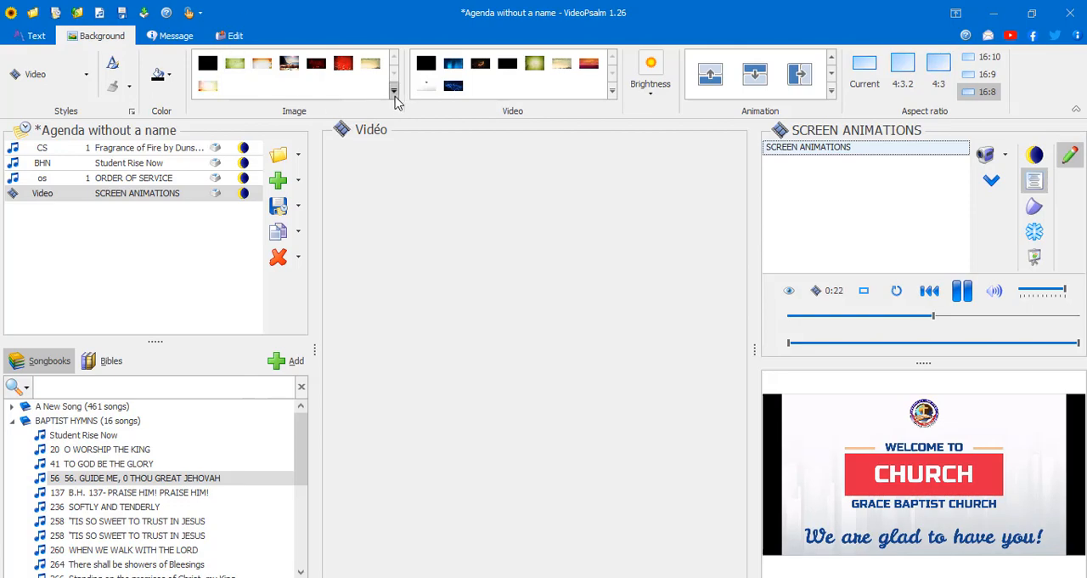
pyautogui.click(396, 90)
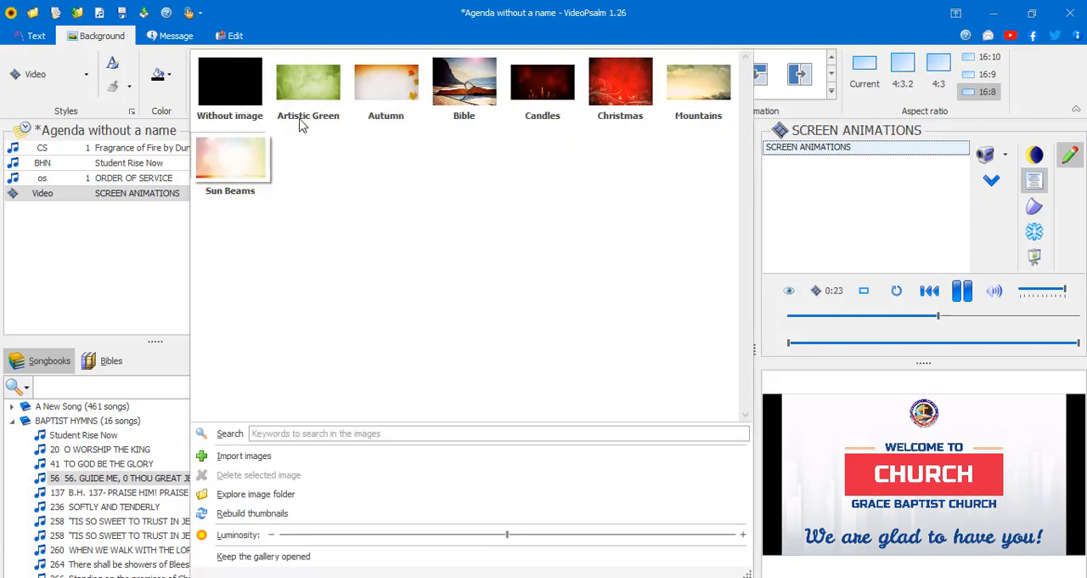
# - Explore the background image folder in File Explorer, check the Artistic Green.jpg file and return to VideoPsalm
pyautogui.click(301, 496)
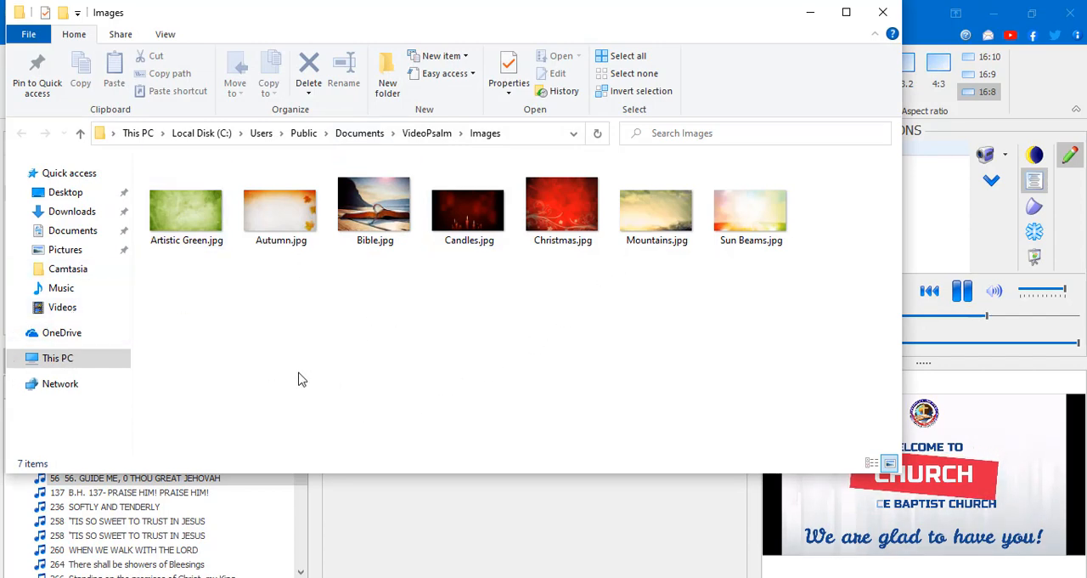
pyautogui.click(198, 234)
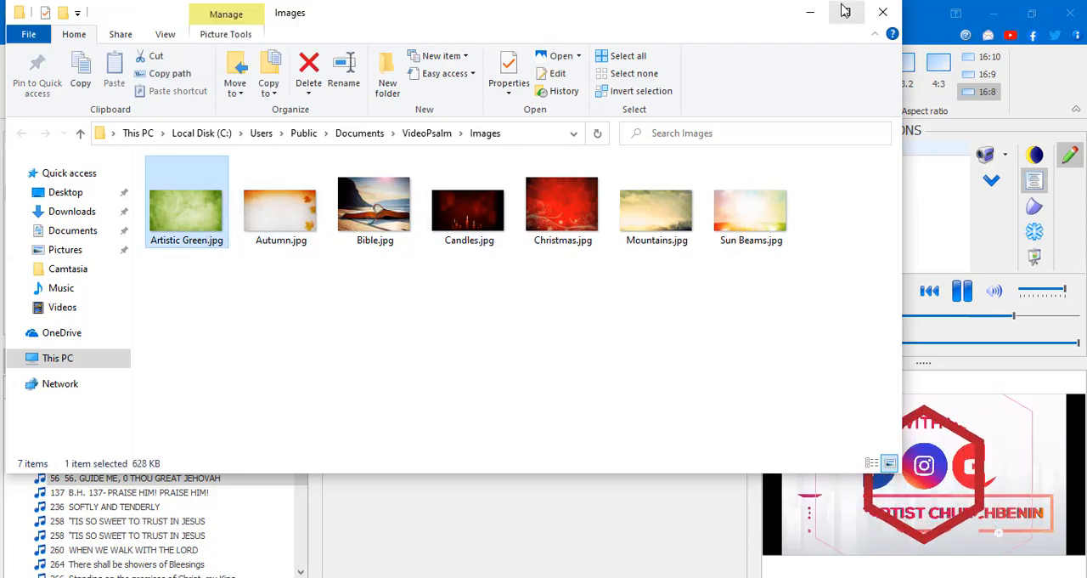
pyautogui.click(882, 14)
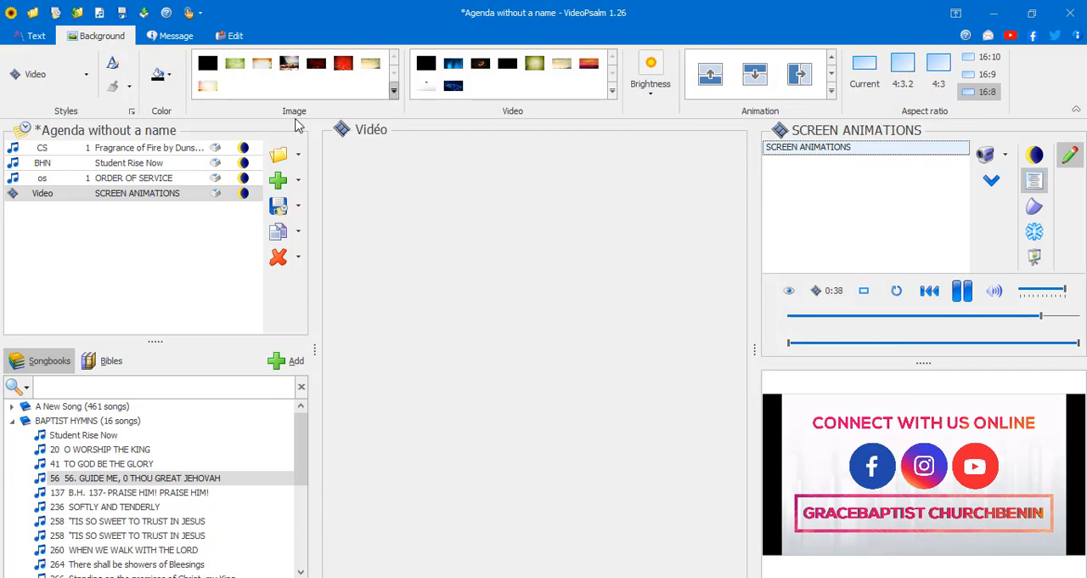
# - Examine the message history and the message settings for text colour, position, font and size, leaving them unchanged
pyautogui.click(153, 38)
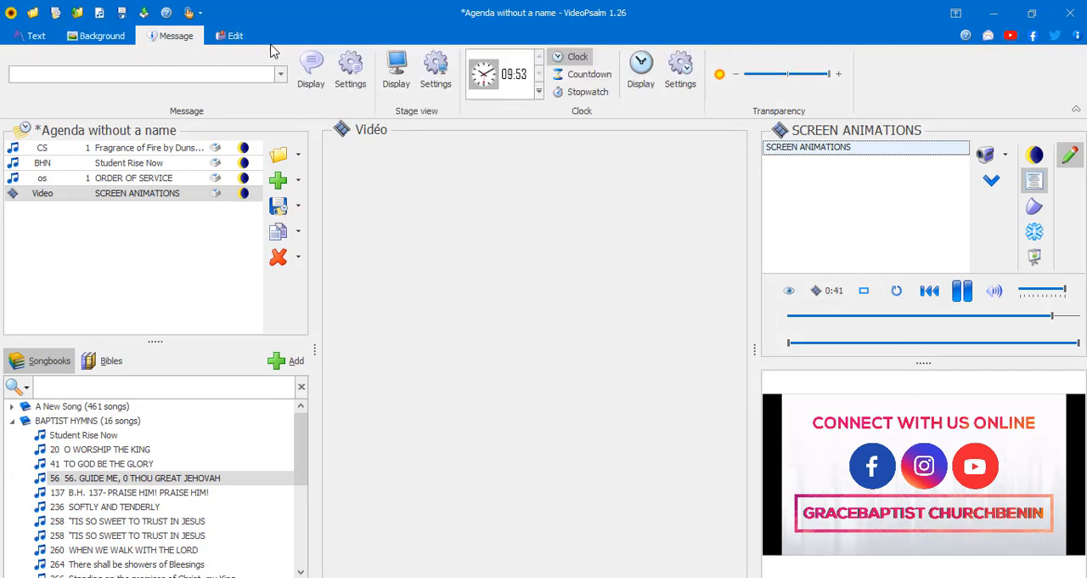
pyautogui.click(278, 76)
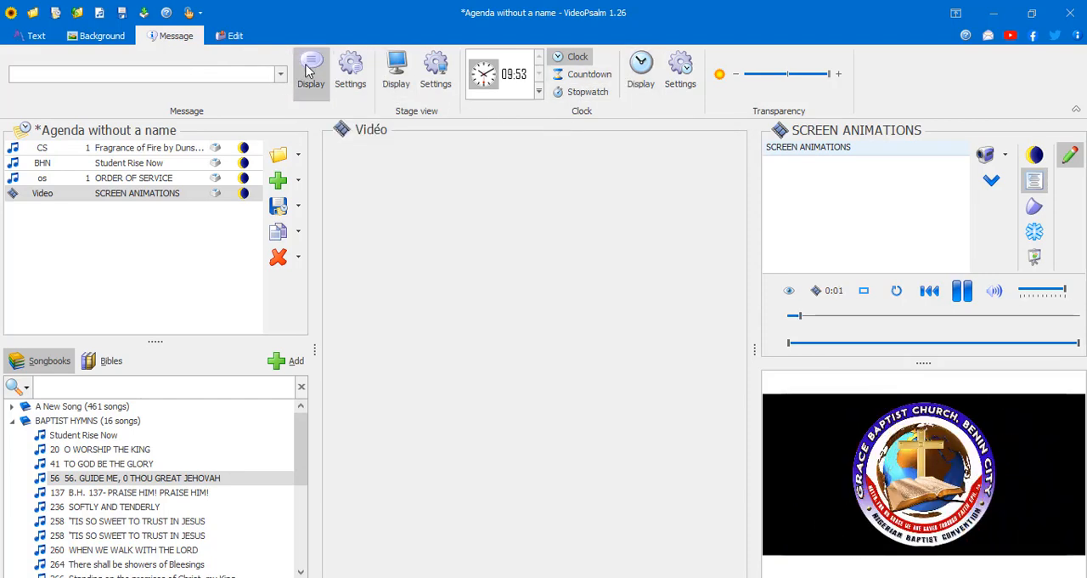
pyautogui.click(351, 72)
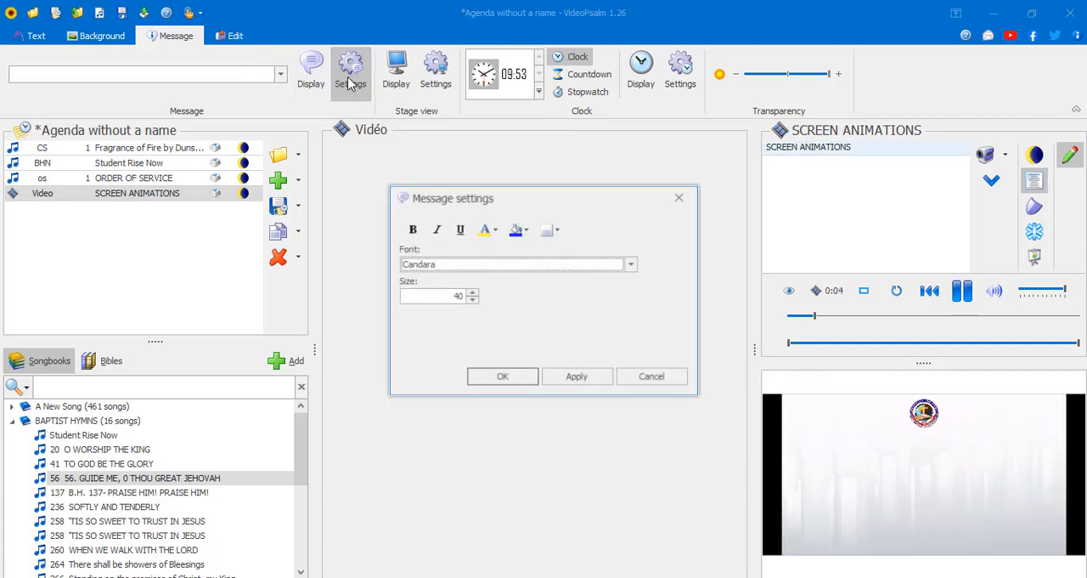
pyautogui.click(550, 230)
pyautogui.click(491, 227)
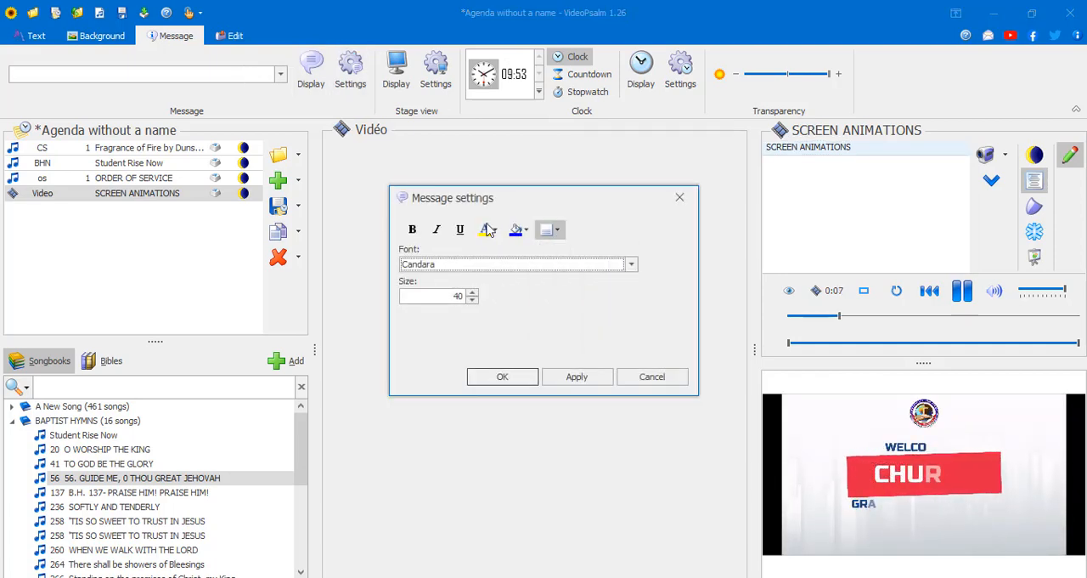
pyautogui.click(495, 227)
pyautogui.click(554, 208)
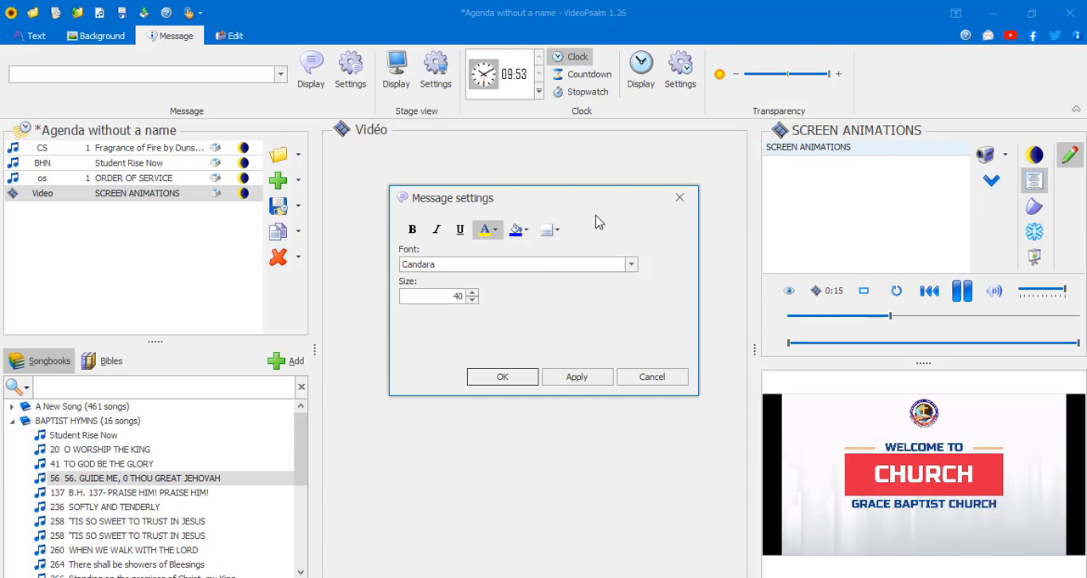
pyautogui.click(679, 197)
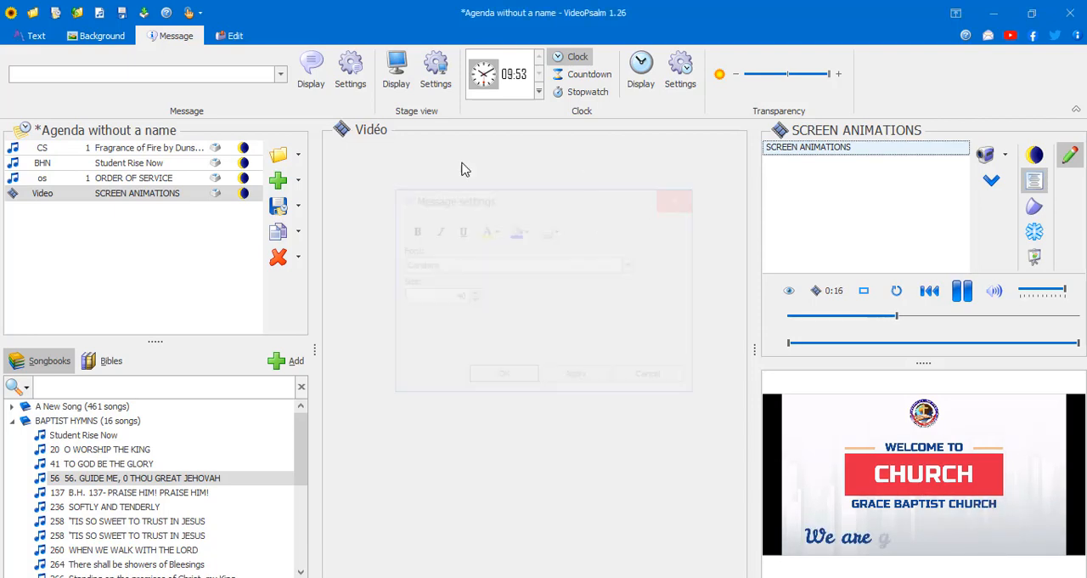
# - Display the message "Hello" over the projected video, check it, and take it off the projection
pyautogui.click(209, 78)
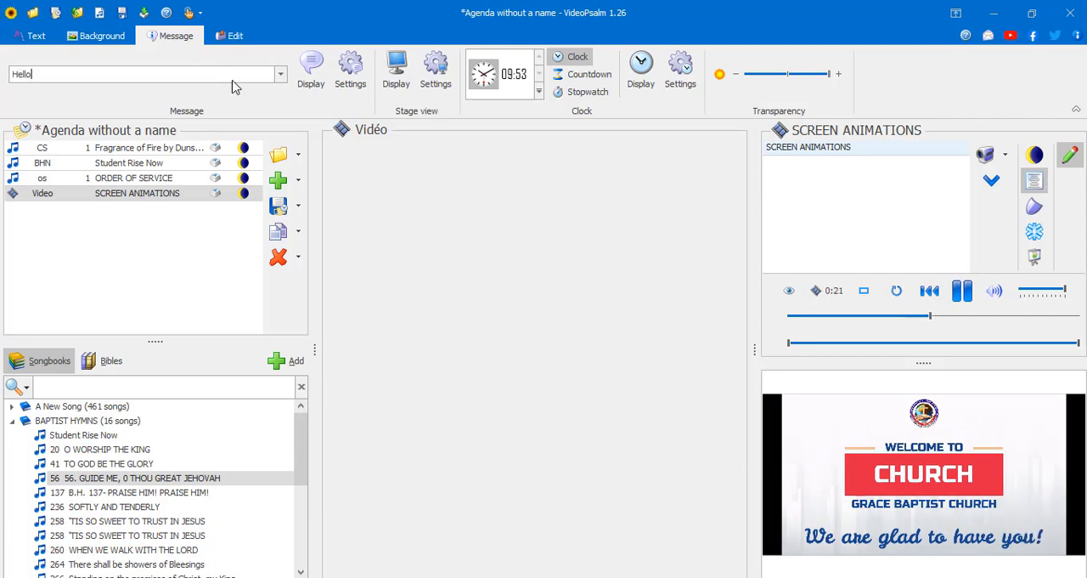
pyautogui.click(309, 75)
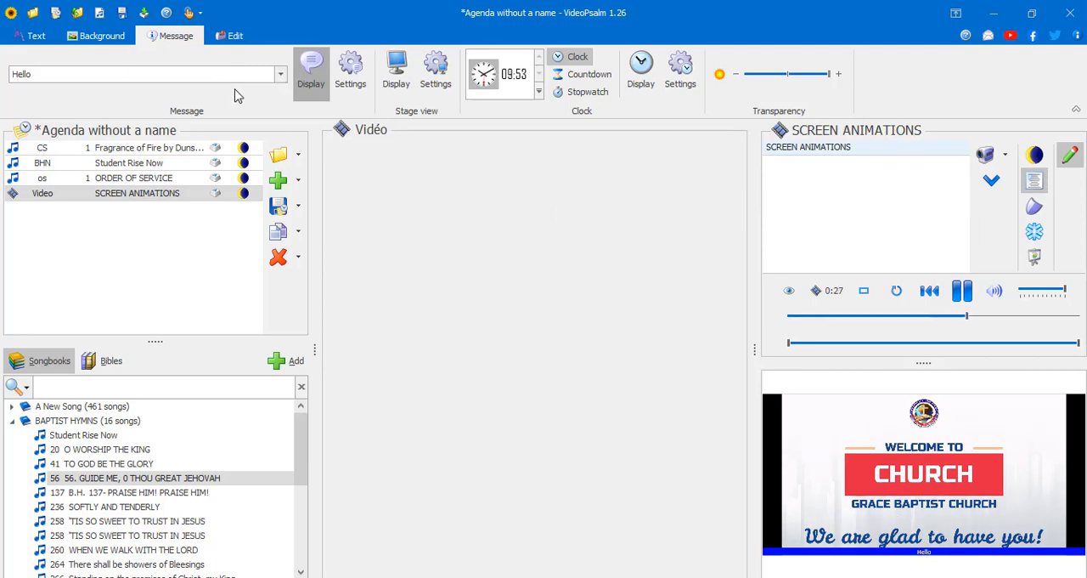
pyautogui.click(281, 76)
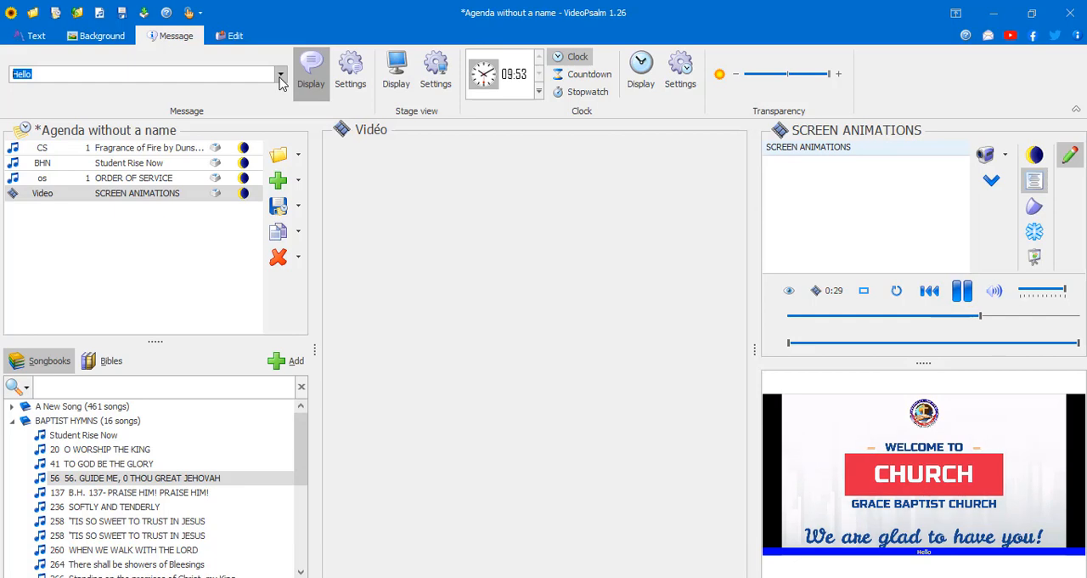
pyautogui.click(313, 79)
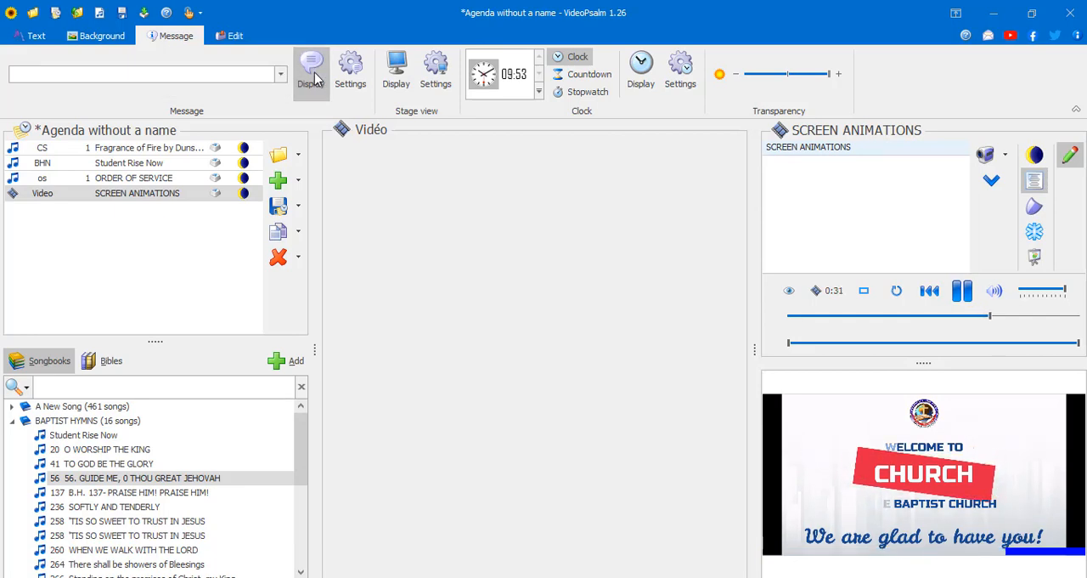
# - Try the Hide screen borders option in the stage view settings and discard the change
pyautogui.click(439, 88)
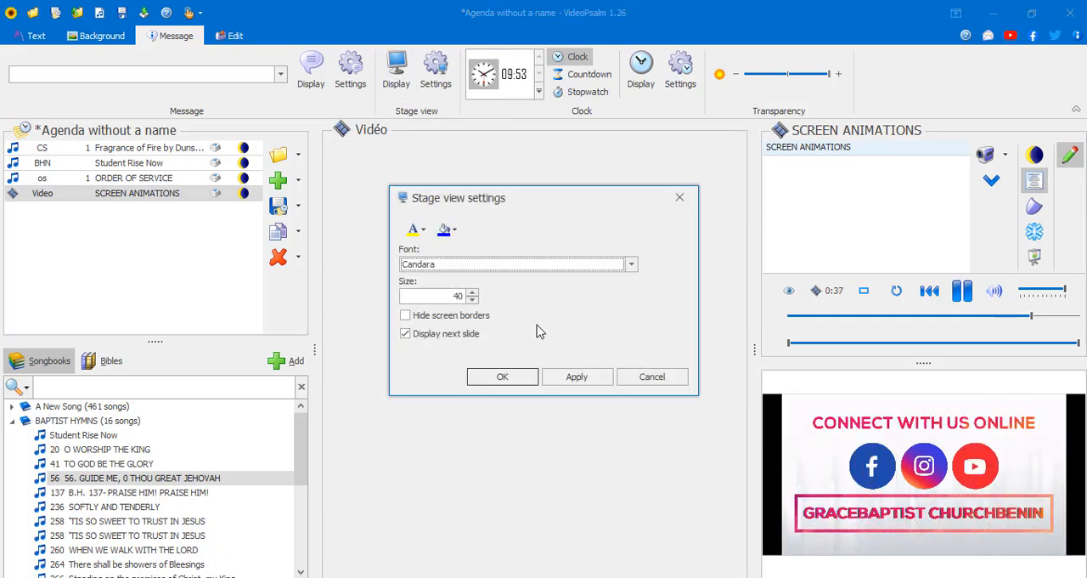
pyautogui.click(476, 322)
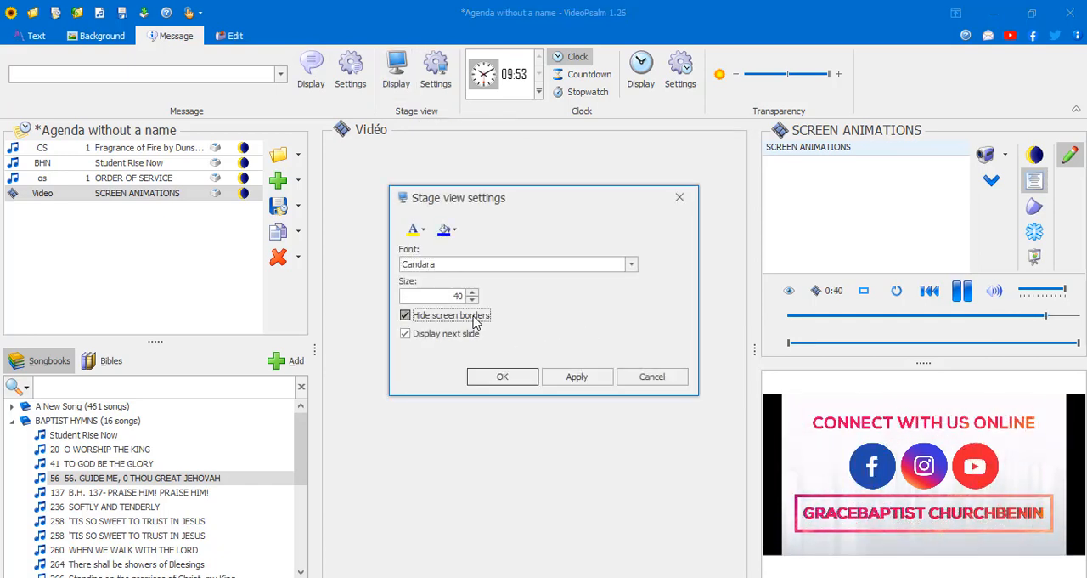
pyautogui.click(652, 376)
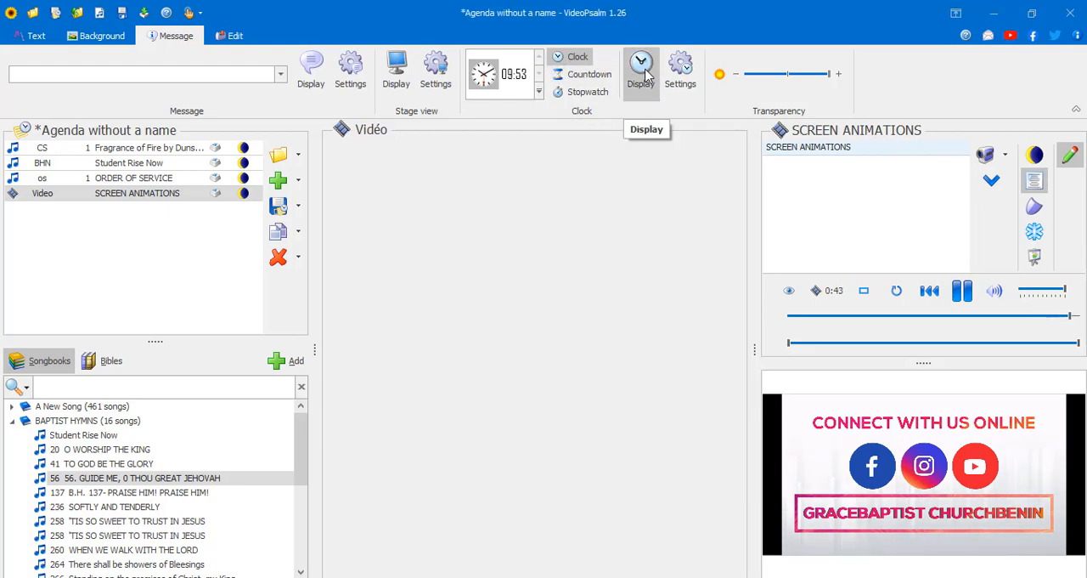
# - Open the stage view, inspect it at maximized size and close it
pyautogui.click(397, 75)
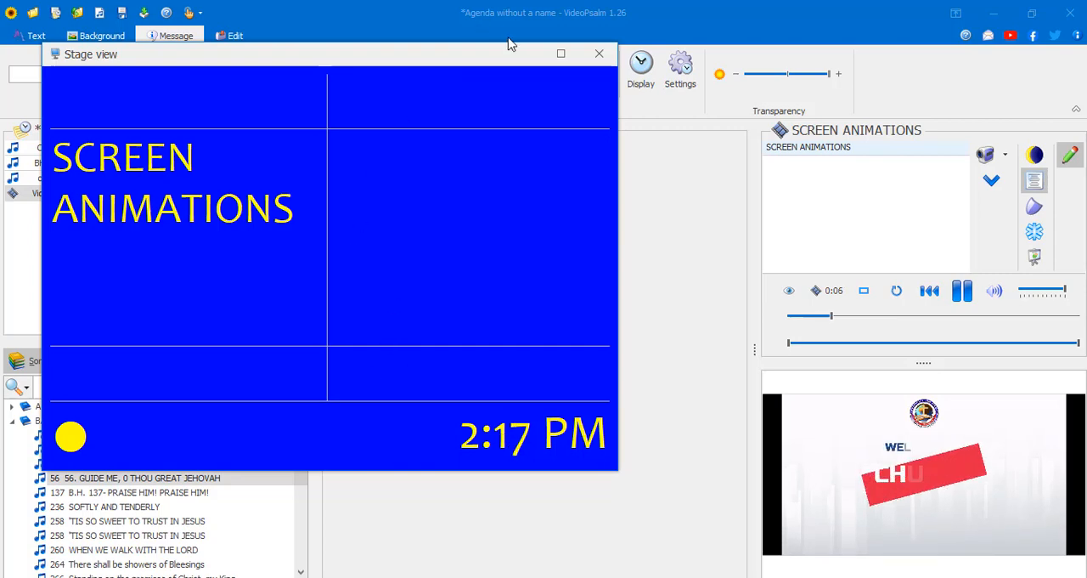
pyautogui.click(561, 54)
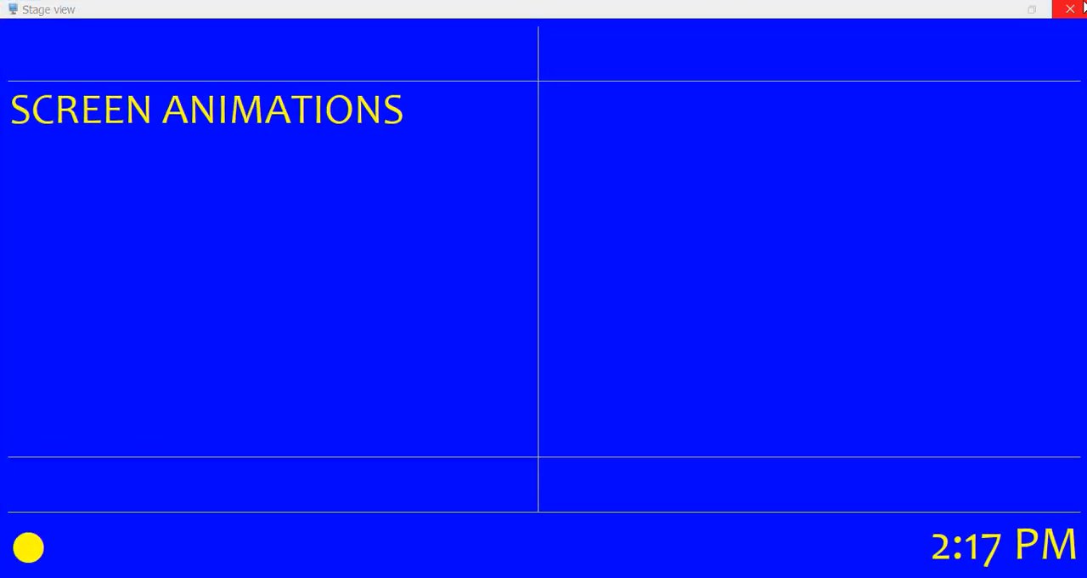
pyautogui.click(1070, 9)
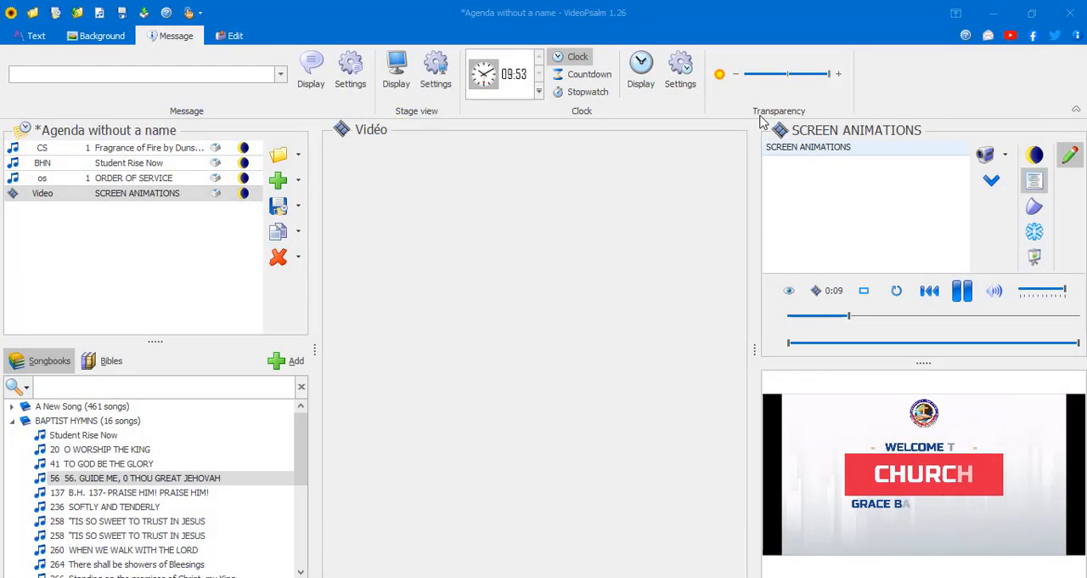
# - Display the analog clock over the projected video and review the analog and digital clock settings
pyautogui.click(643, 68)
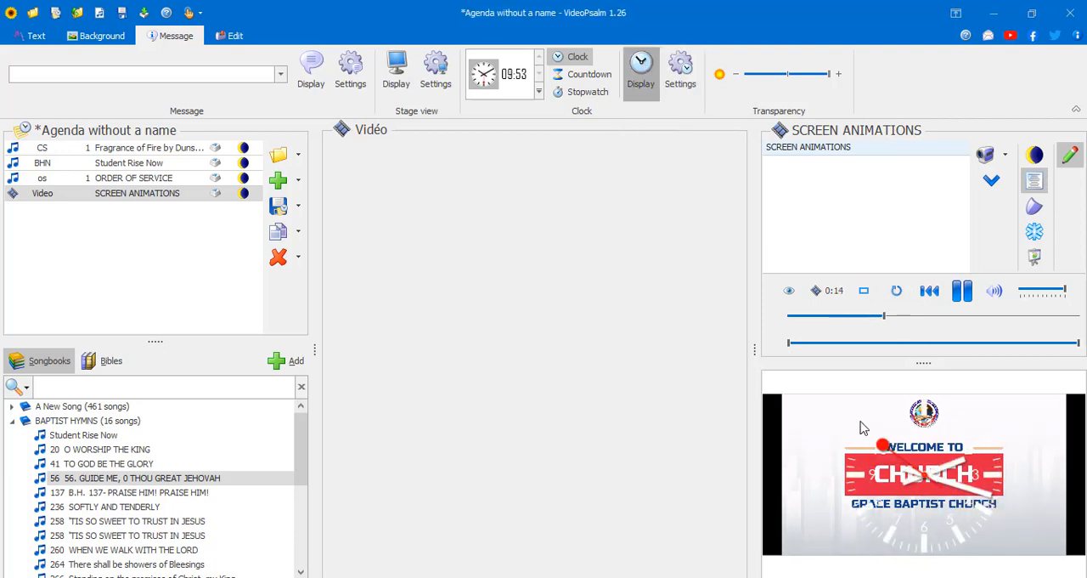
pyautogui.click(664, 86)
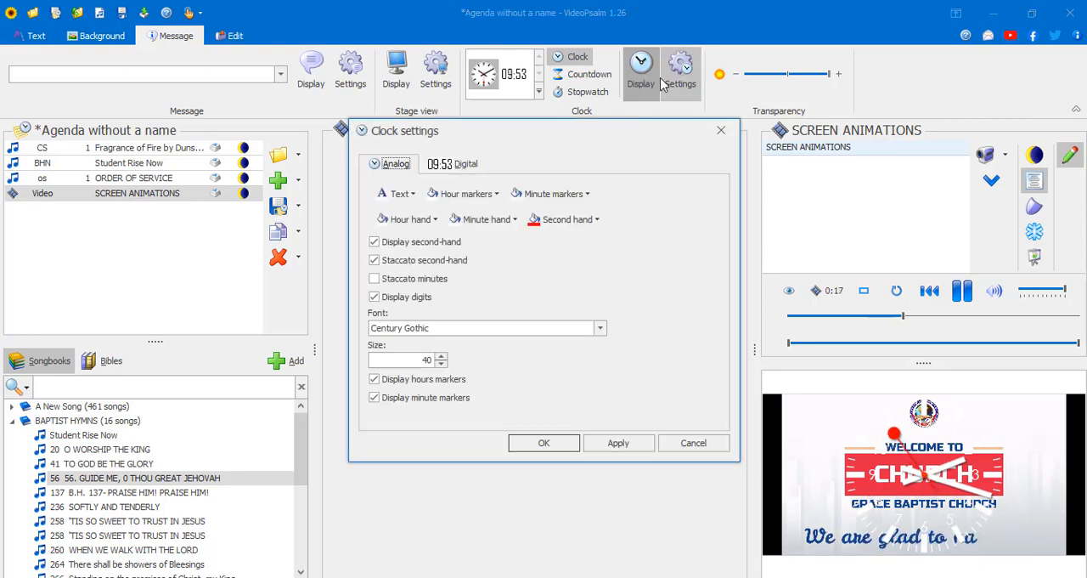
pyautogui.click(442, 166)
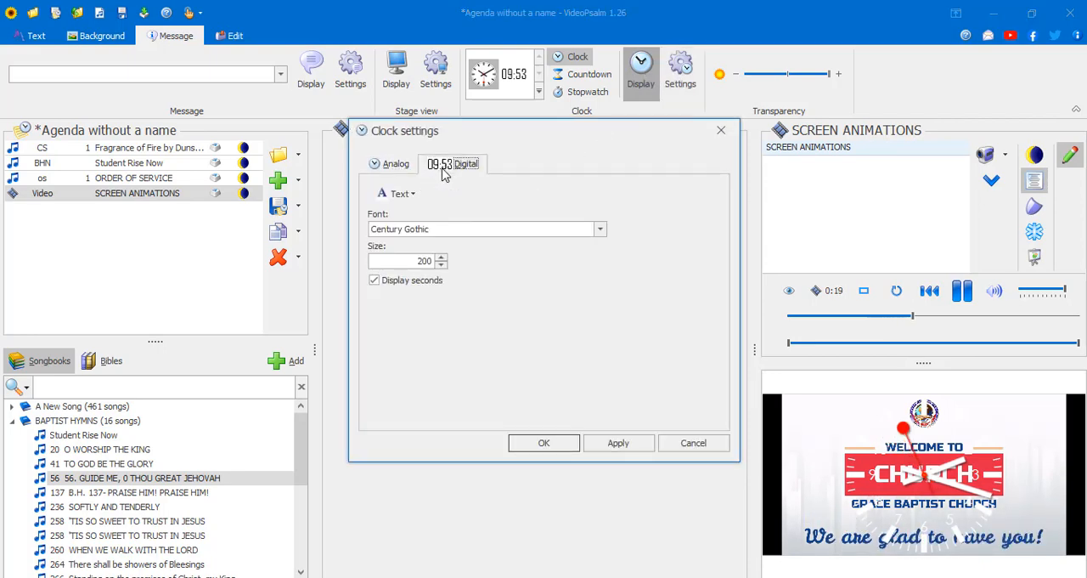
pyautogui.click(556, 445)
pyautogui.click(682, 64)
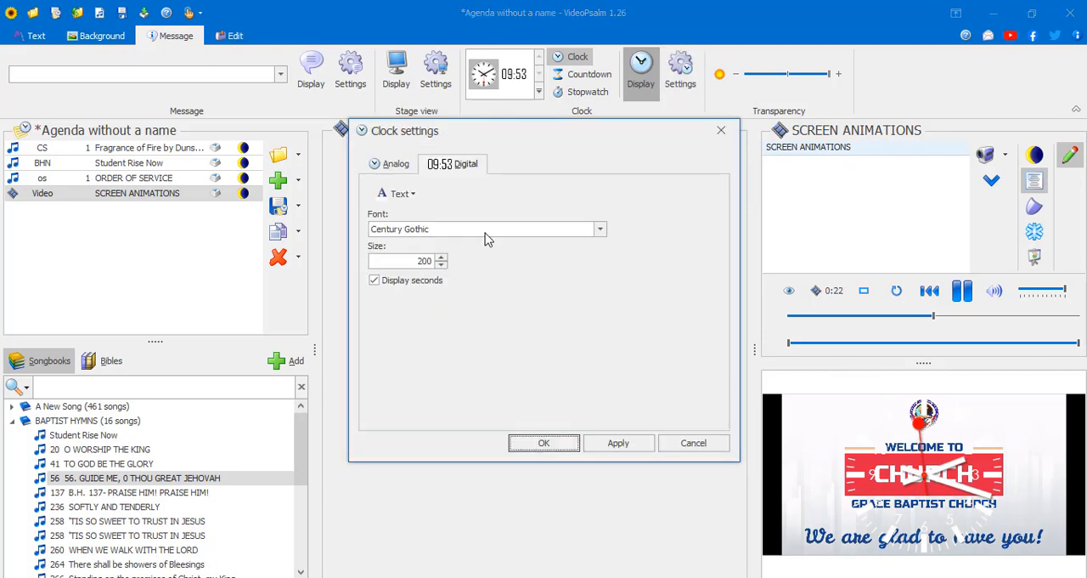
pyautogui.click(416, 231)
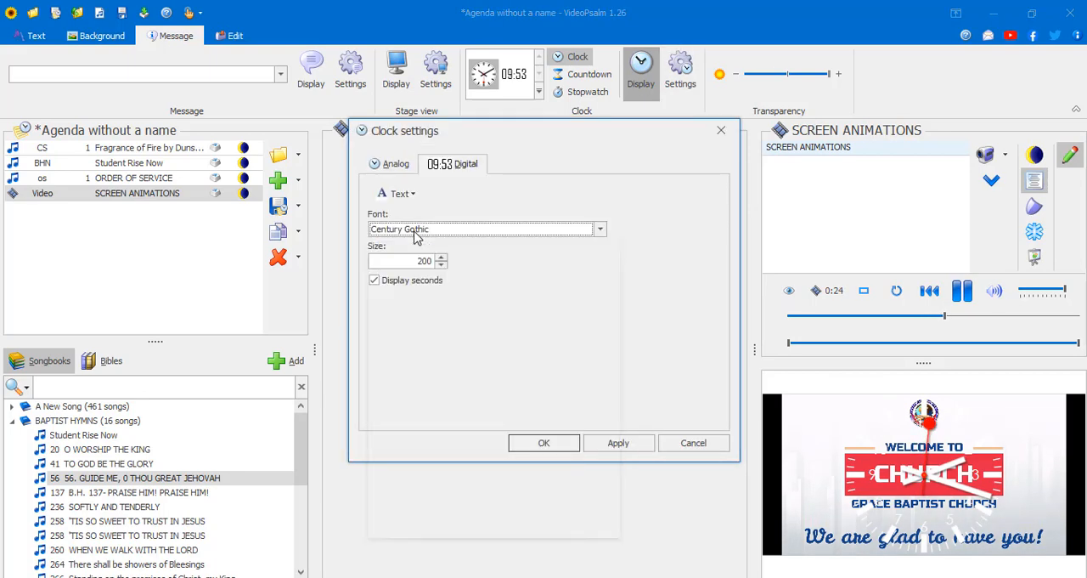
pyautogui.click(407, 163)
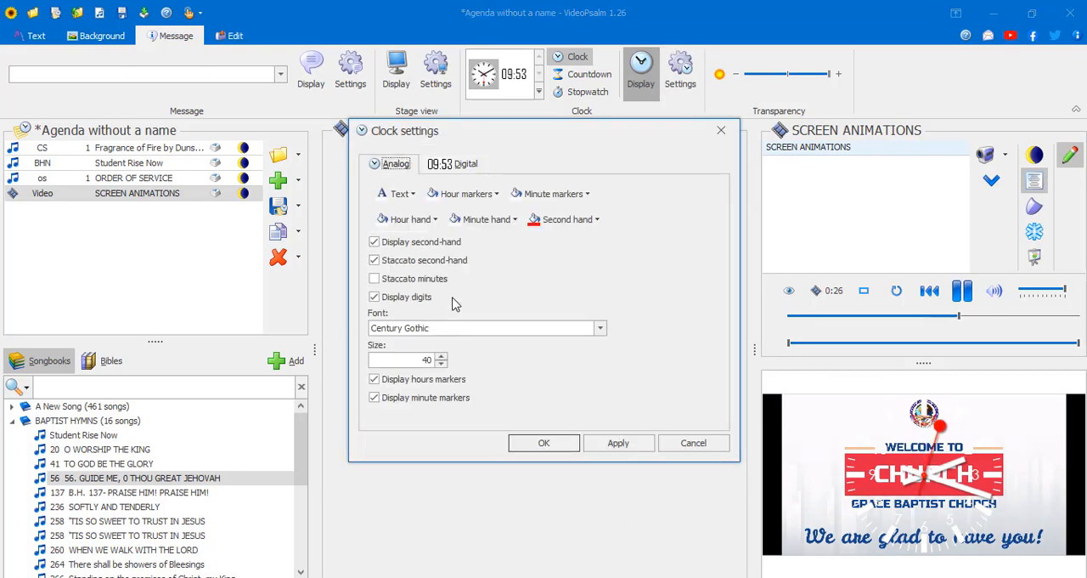
pyautogui.click(458, 166)
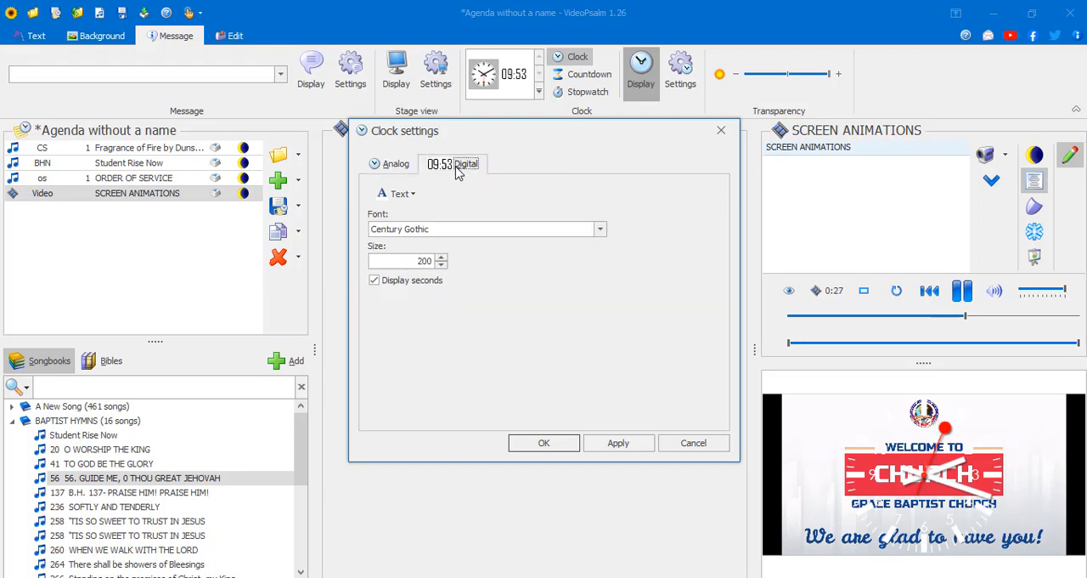
pyautogui.click(721, 130)
# - Switch the projected clock to the digital style
pyautogui.click(537, 92)
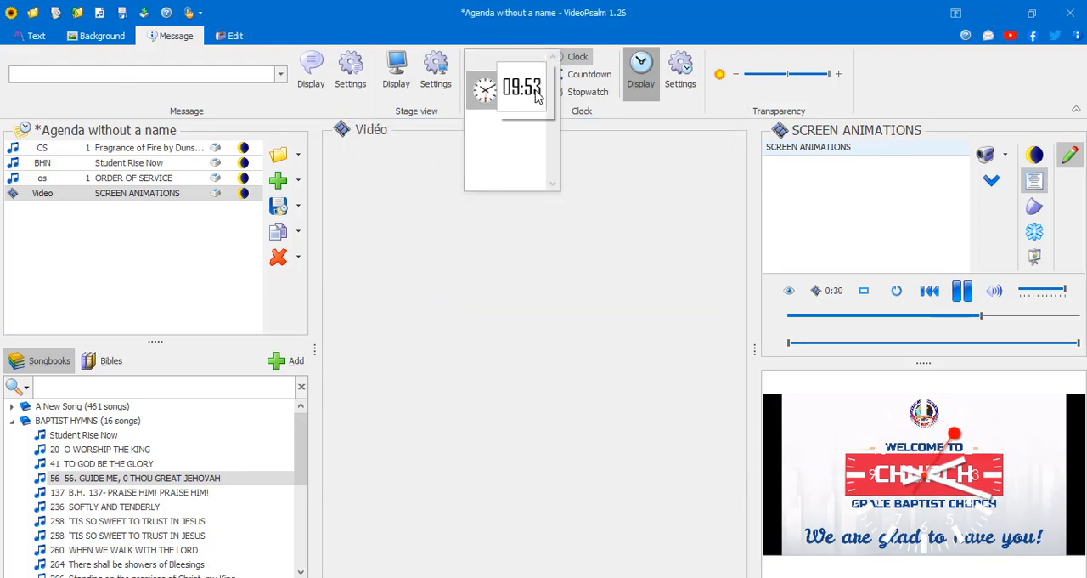
pyautogui.click(552, 184)
pyautogui.click(535, 99)
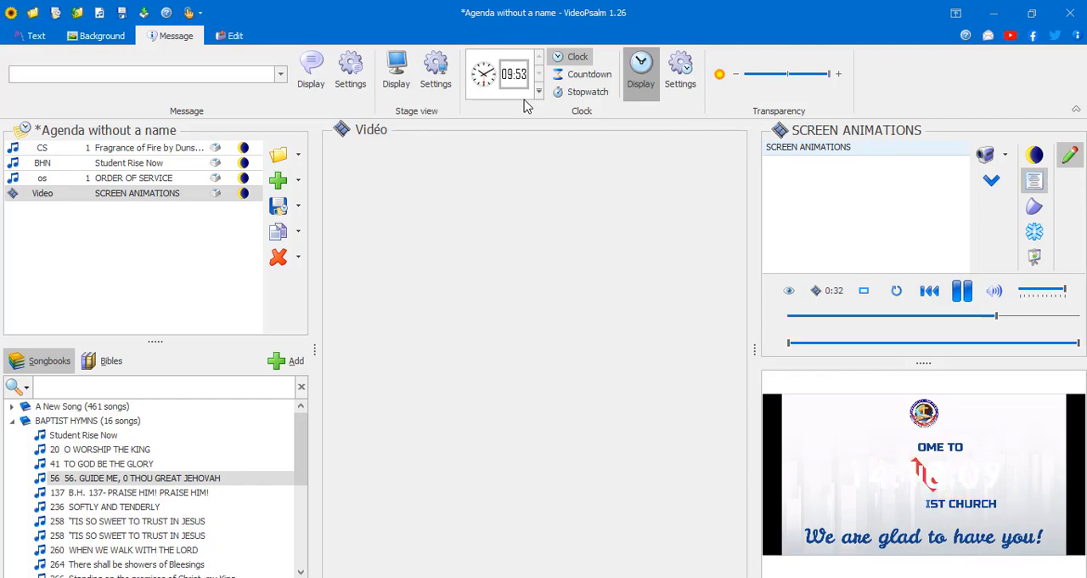
# - Open Fragrance of Fire from the agenda and project verse 6, the chorus and verse 16 with the digital clock
pyautogui.click(133, 148)
pyautogui.click(878, 222)
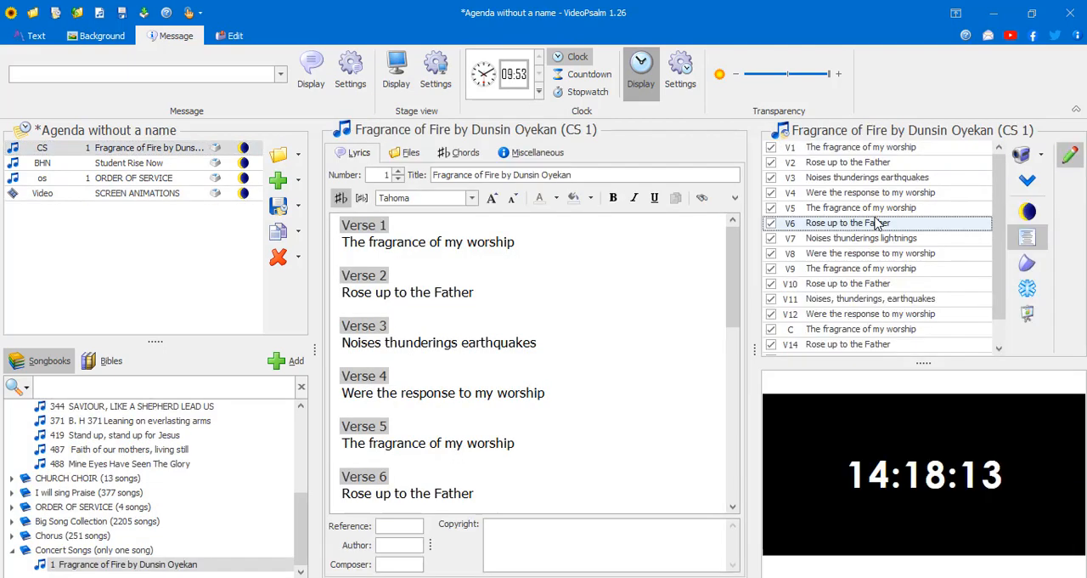
pyautogui.click(985, 330)
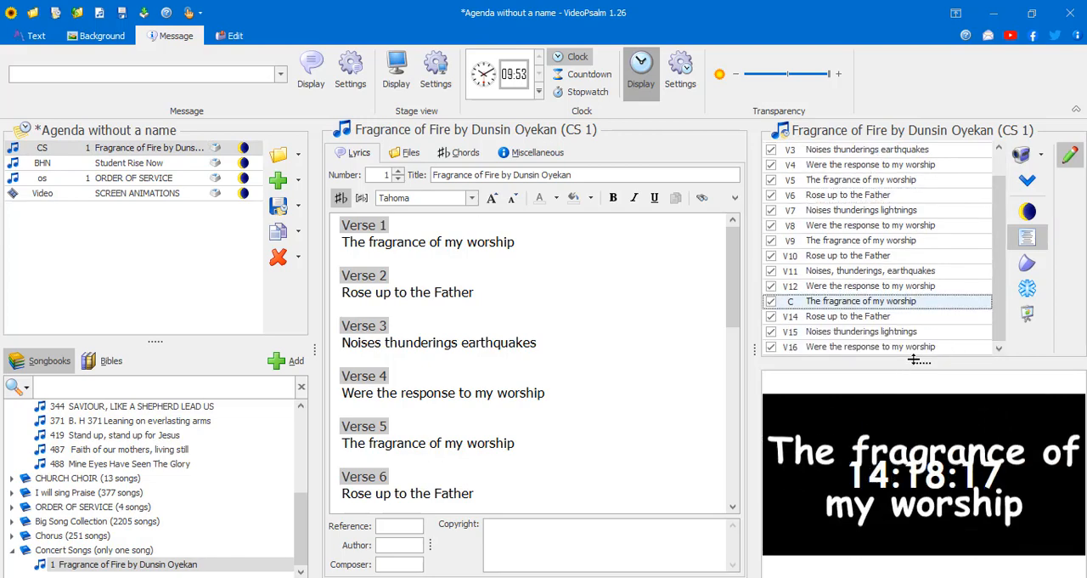
pyautogui.click(921, 346)
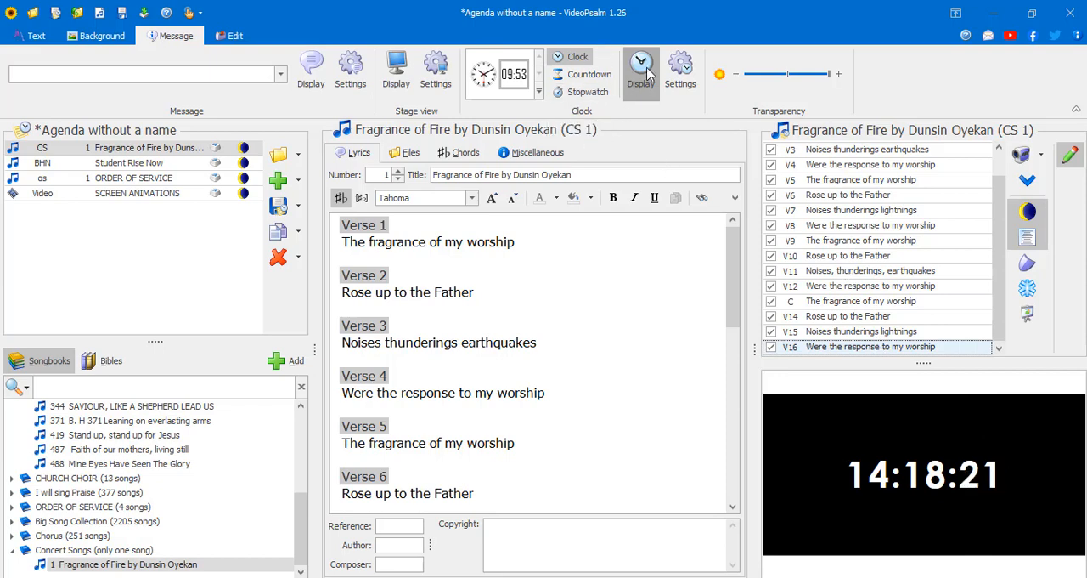
# - Switch the projected clock to Countdown mode and set its duration to 20 minutes
pyautogui.click(587, 73)
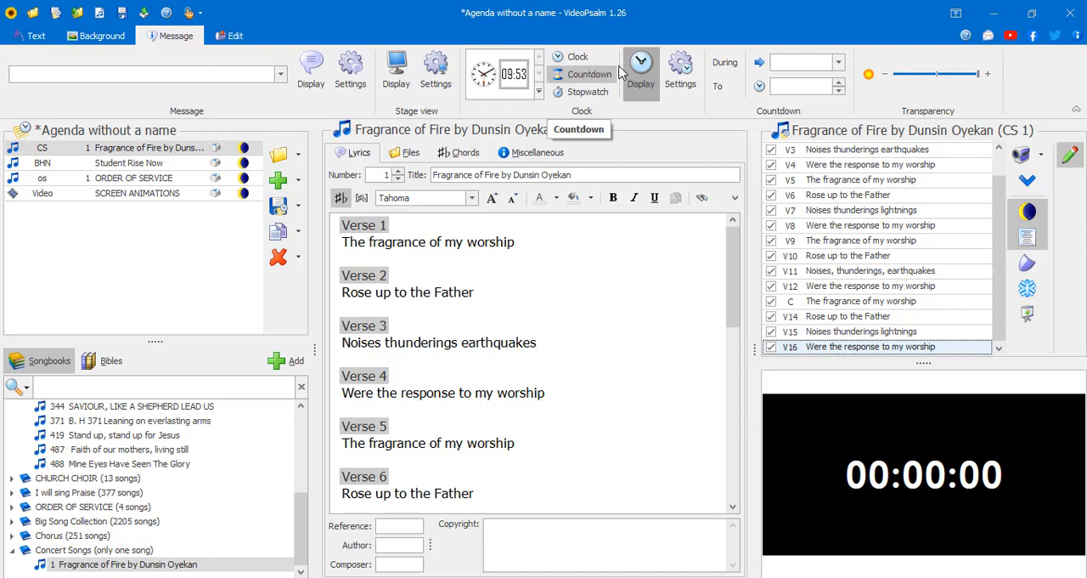
pyautogui.click(762, 67)
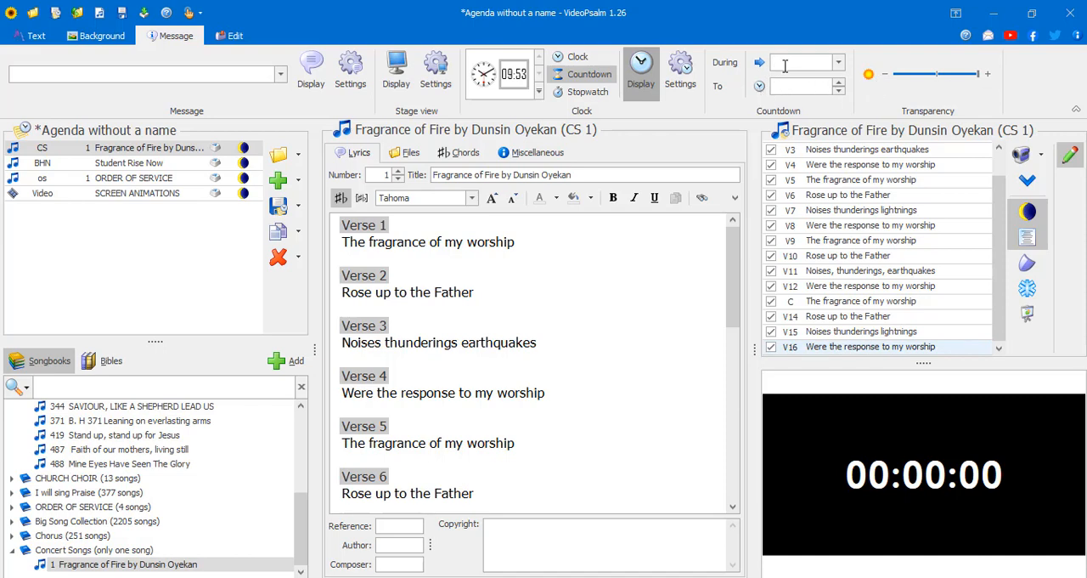
pyautogui.write('20')
pyautogui.press('Return')
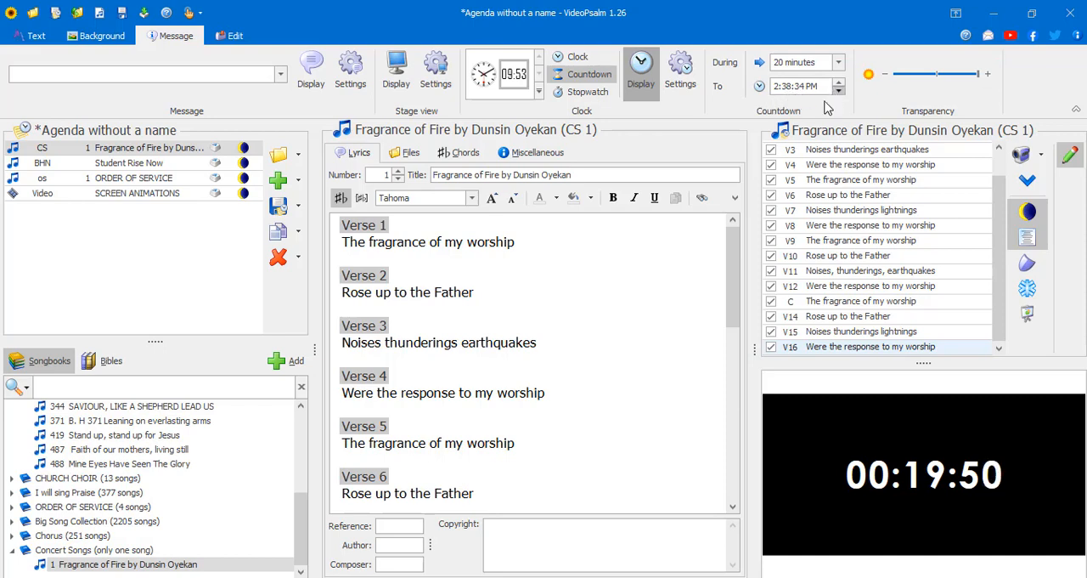
# - Hide the projected countdown and show it again, twice in a row
pyautogui.click(642, 82)
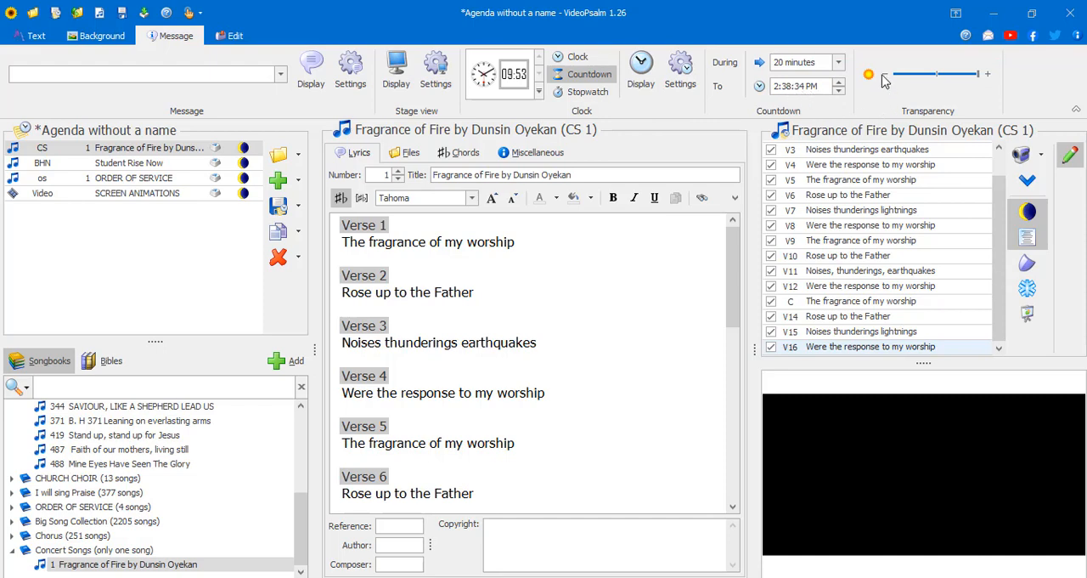
pyautogui.click(643, 72)
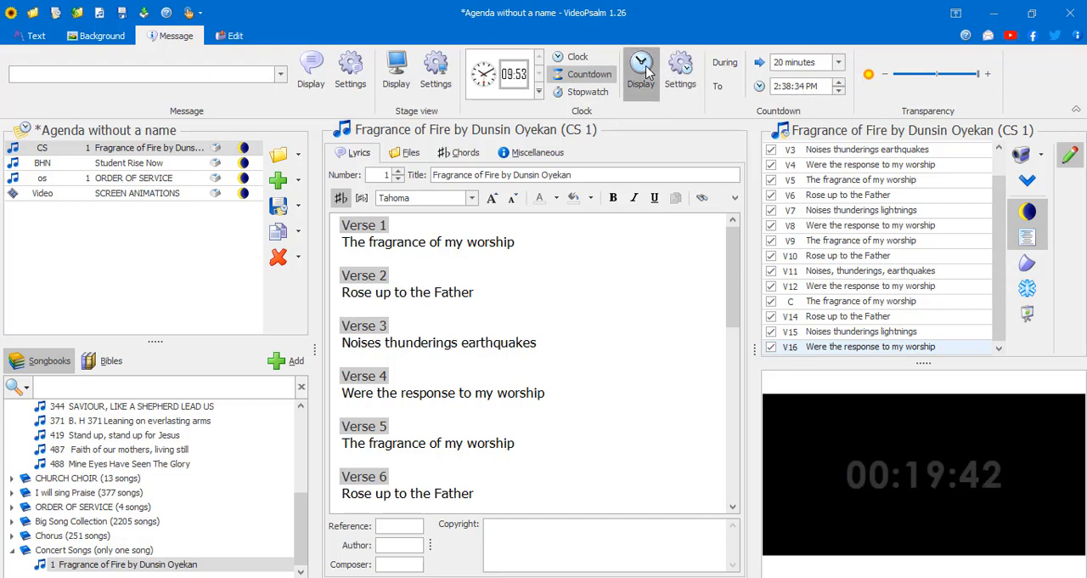
pyautogui.click(647, 73)
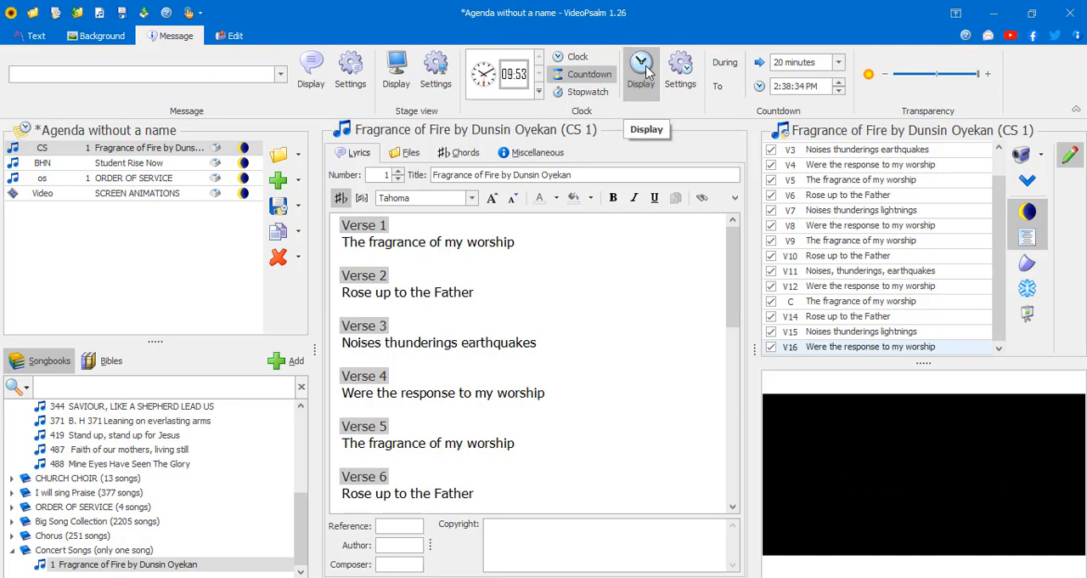
pyautogui.click(645, 72)
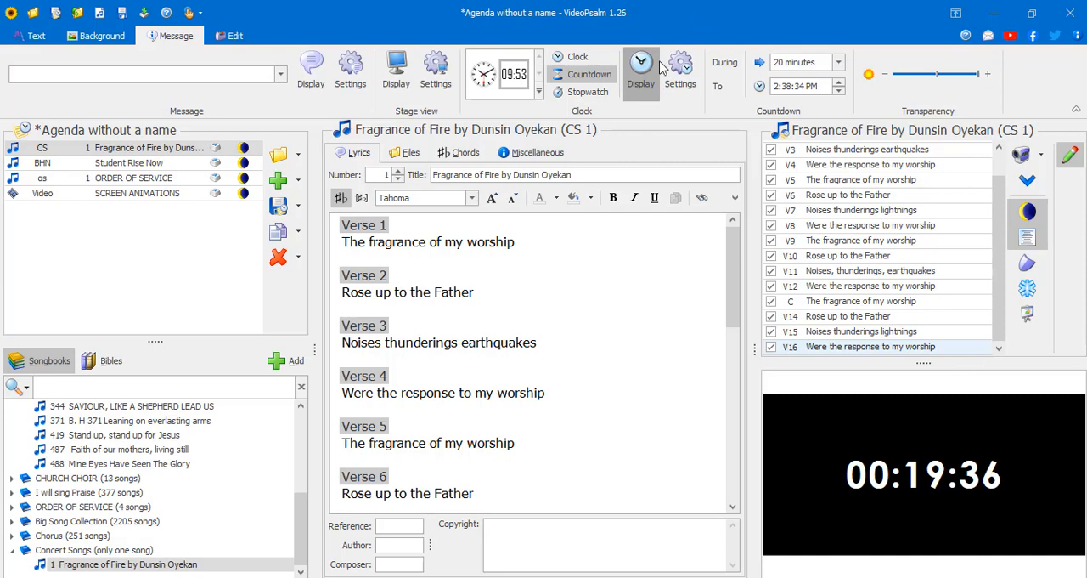
# - Switch the clock to Stopwatch mode, run the stopwatch briefly on the projection, and stop and hide it
pyautogui.click(586, 92)
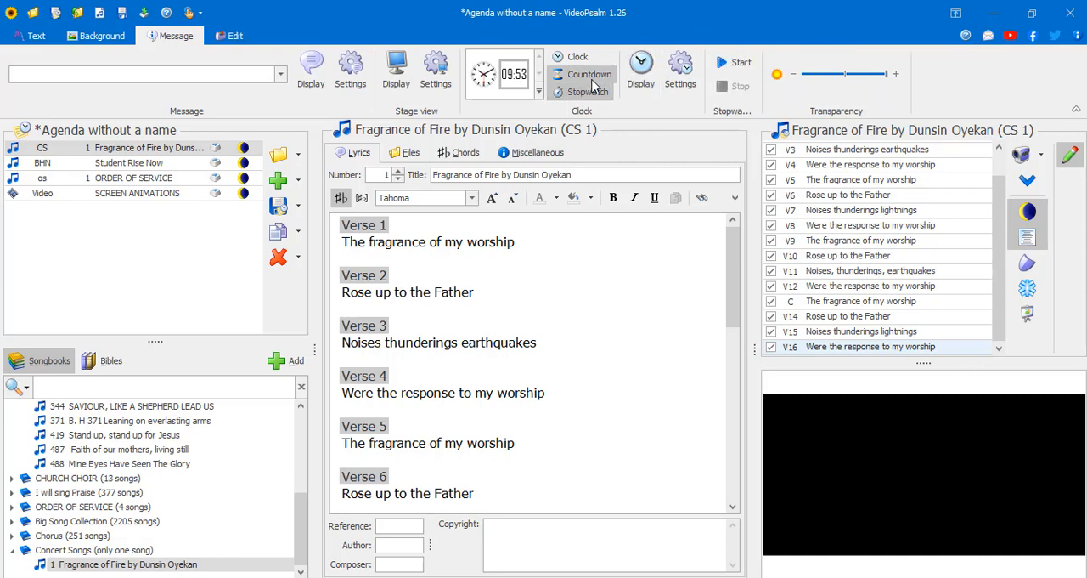
pyautogui.click(641, 72)
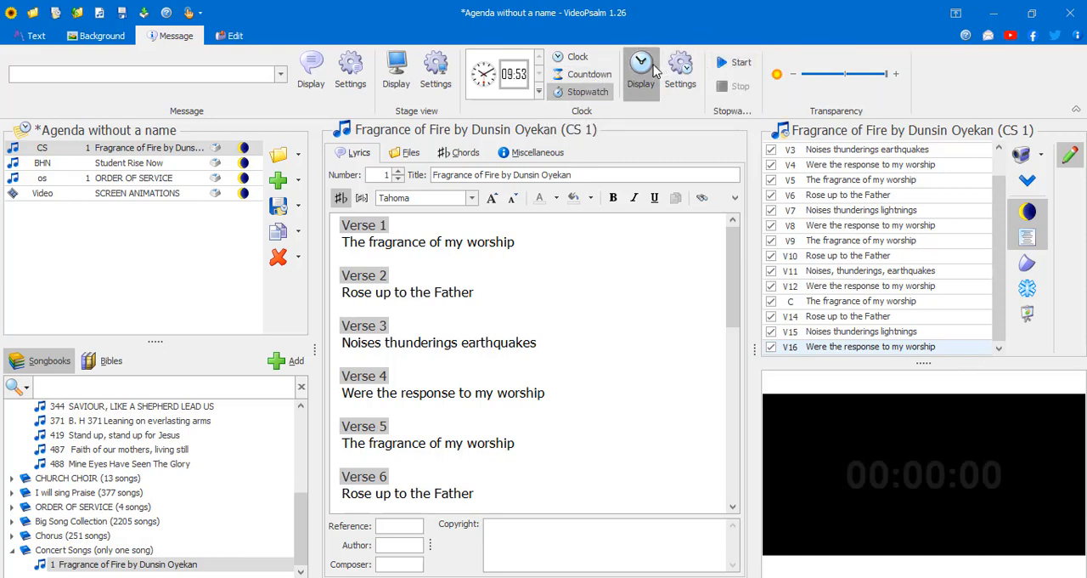
pyautogui.click(731, 63)
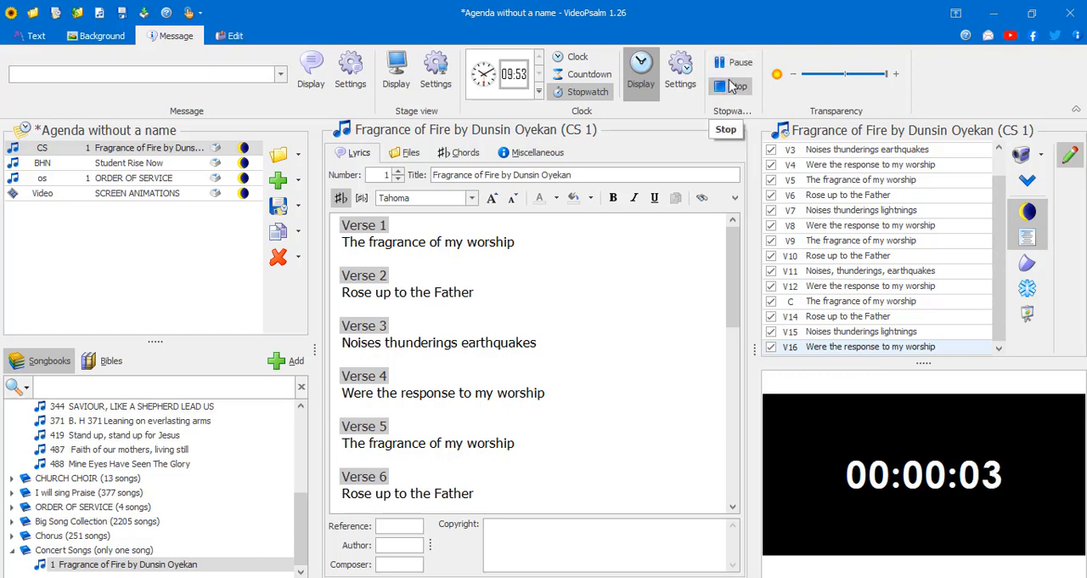
pyautogui.click(728, 88)
pyautogui.click(639, 77)
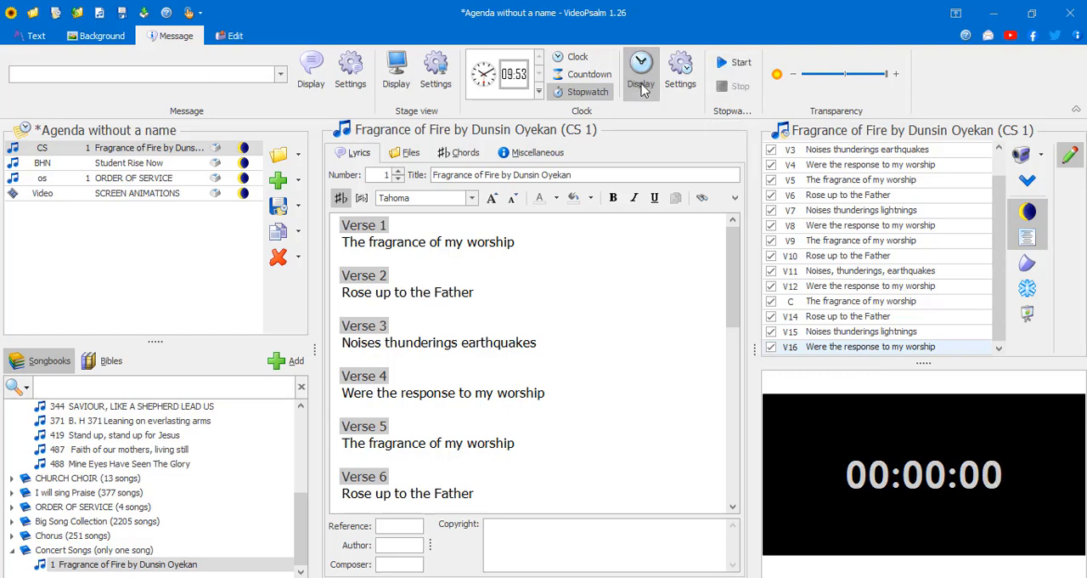
# - Review the available background animation effects, including the fade, scanning, discover and shape groups and the duration setting
pyautogui.click(227, 37)
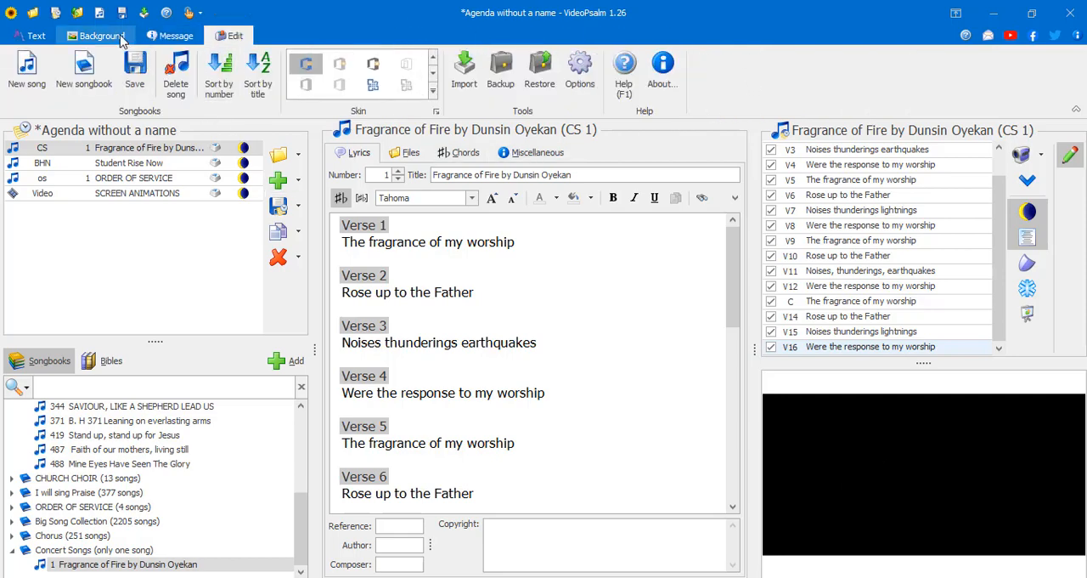
pyautogui.click(102, 35)
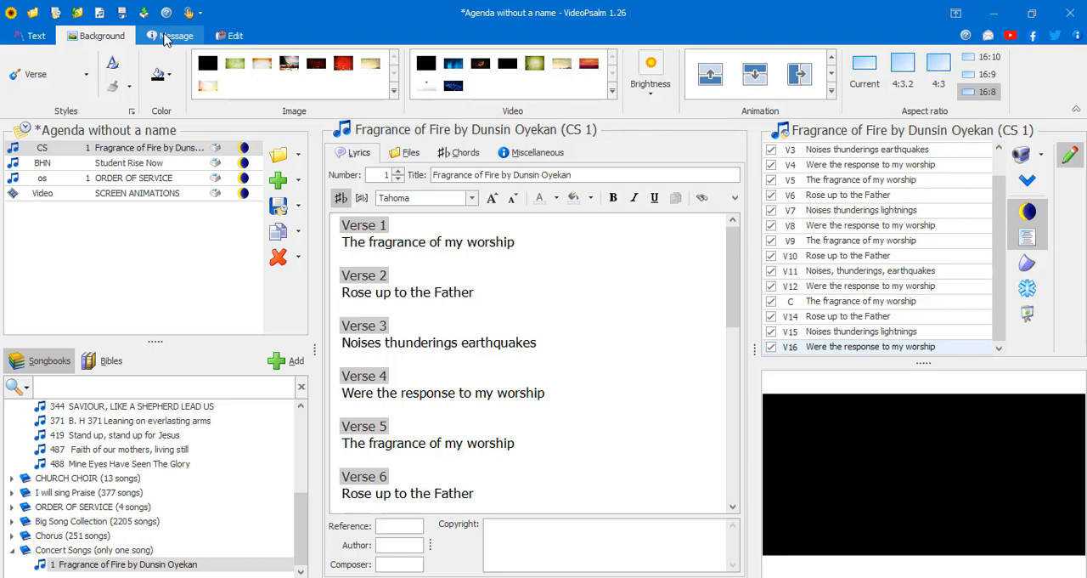
pyautogui.click(167, 39)
pyautogui.click(119, 38)
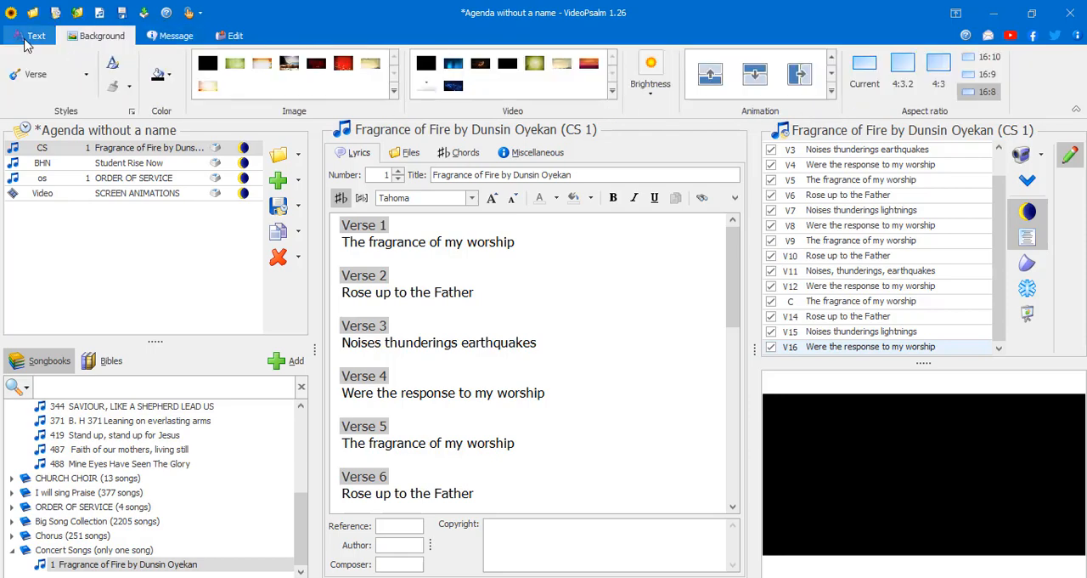
pyautogui.click(832, 91)
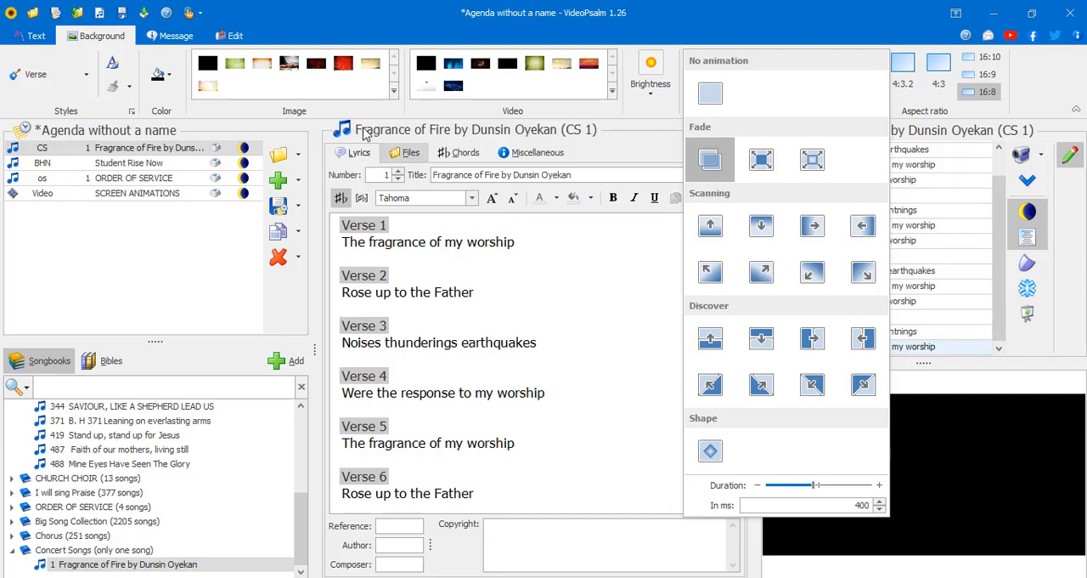
pyautogui.click(828, 7)
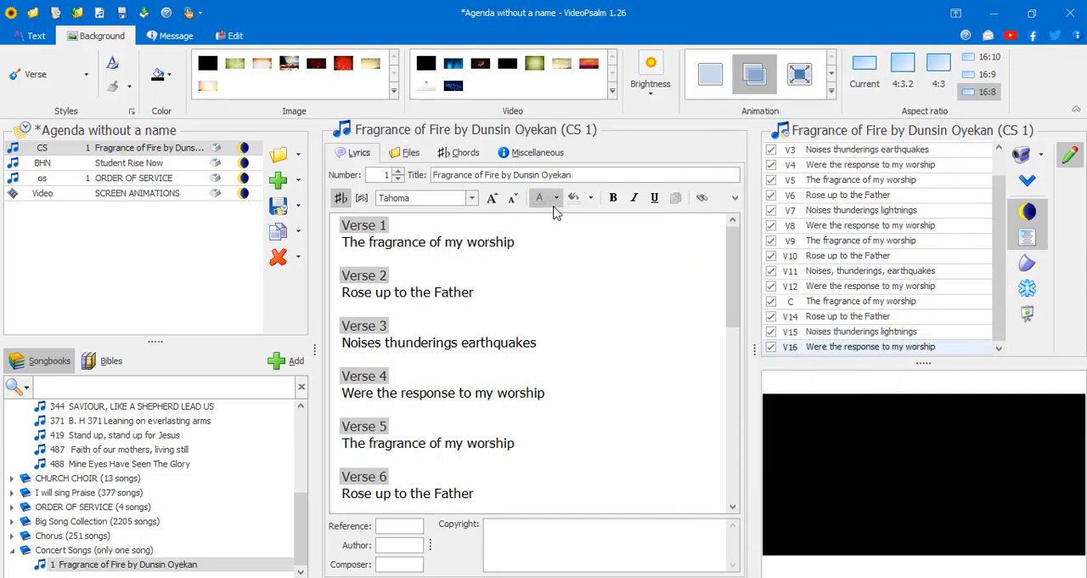
# - Project verse 8, compare the 4:3.2, 4:3, 16:8, 16:9 and 16:10 aspect ratios, and set the ratio to Current
pyautogui.click(829, 226)
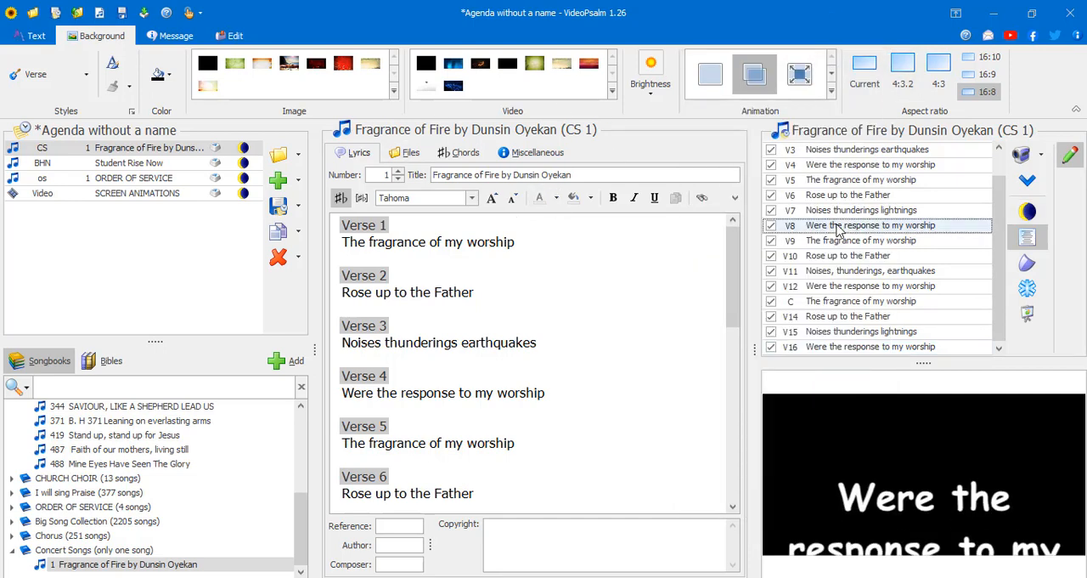
pyautogui.click(906, 68)
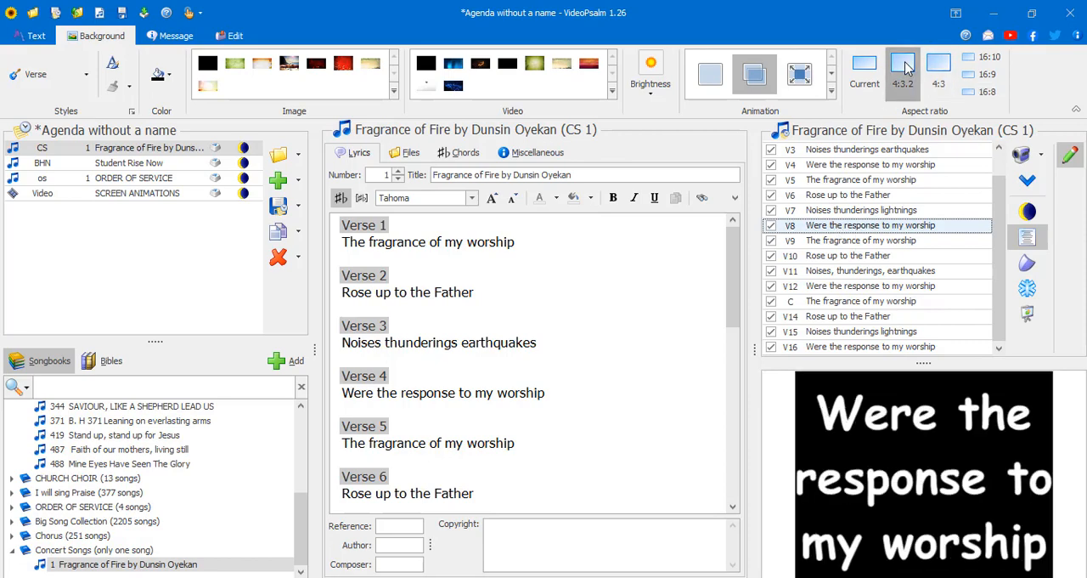
pyautogui.click(938, 70)
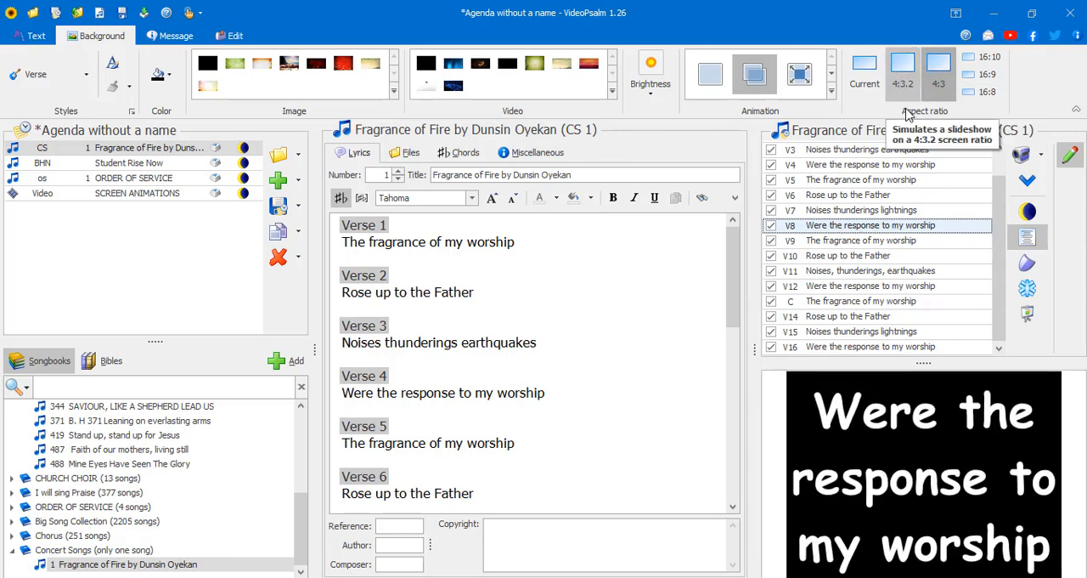
pyautogui.click(871, 81)
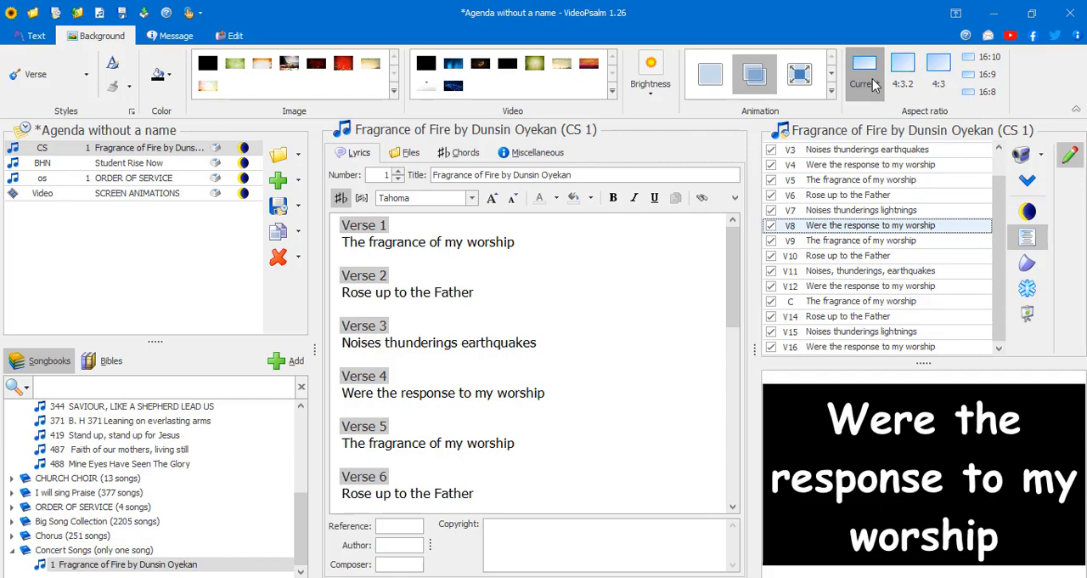
pyautogui.click(988, 91)
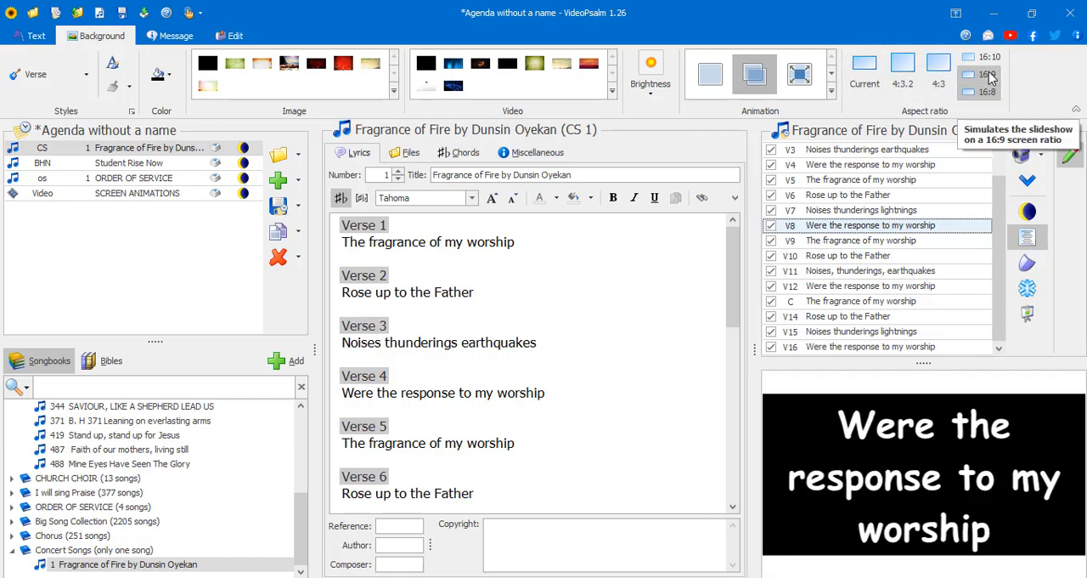
pyautogui.click(988, 74)
pyautogui.click(988, 58)
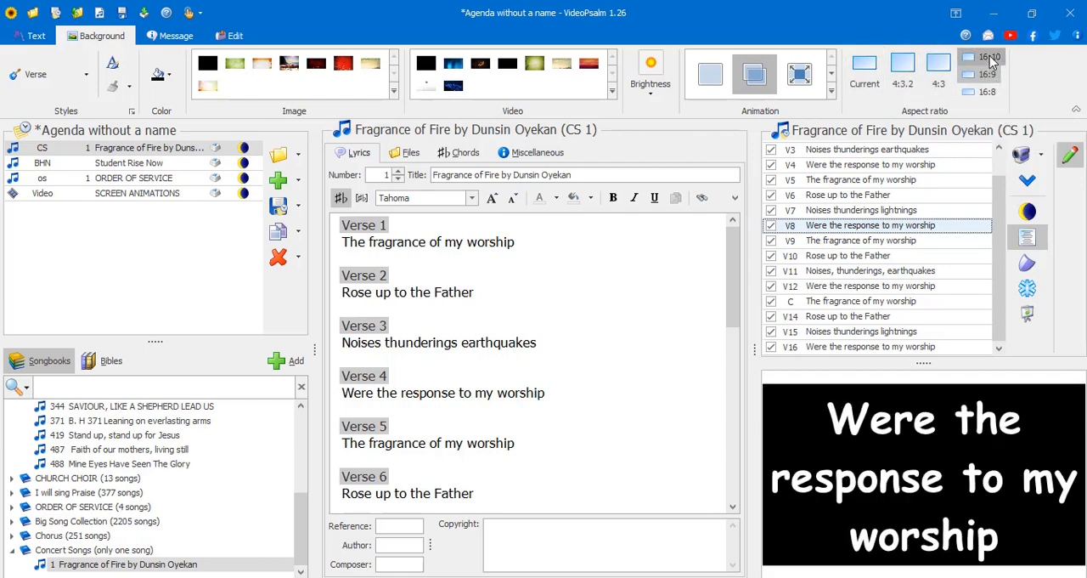
pyautogui.click(988, 91)
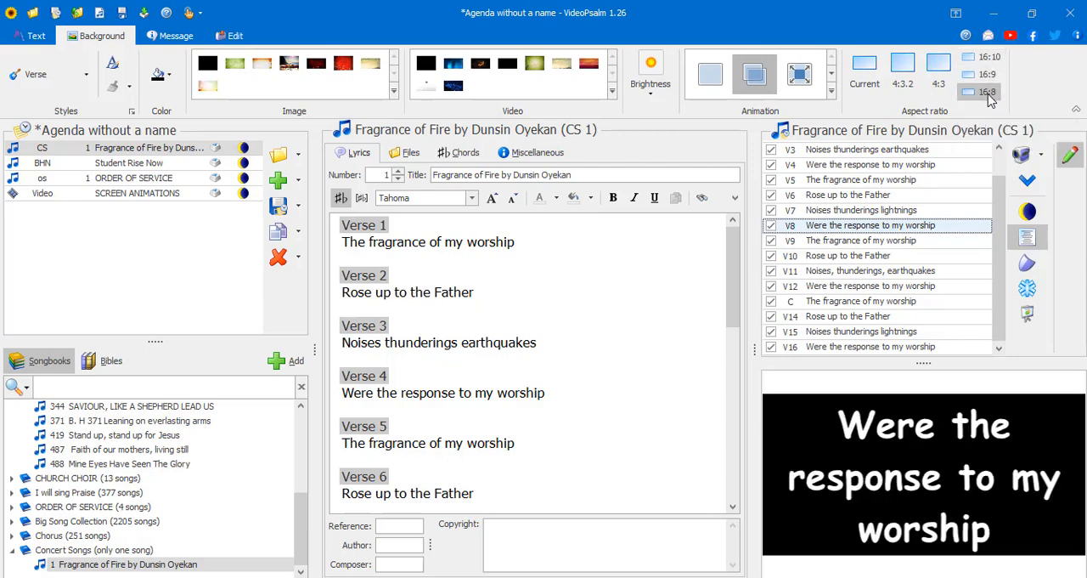
pyautogui.click(875, 74)
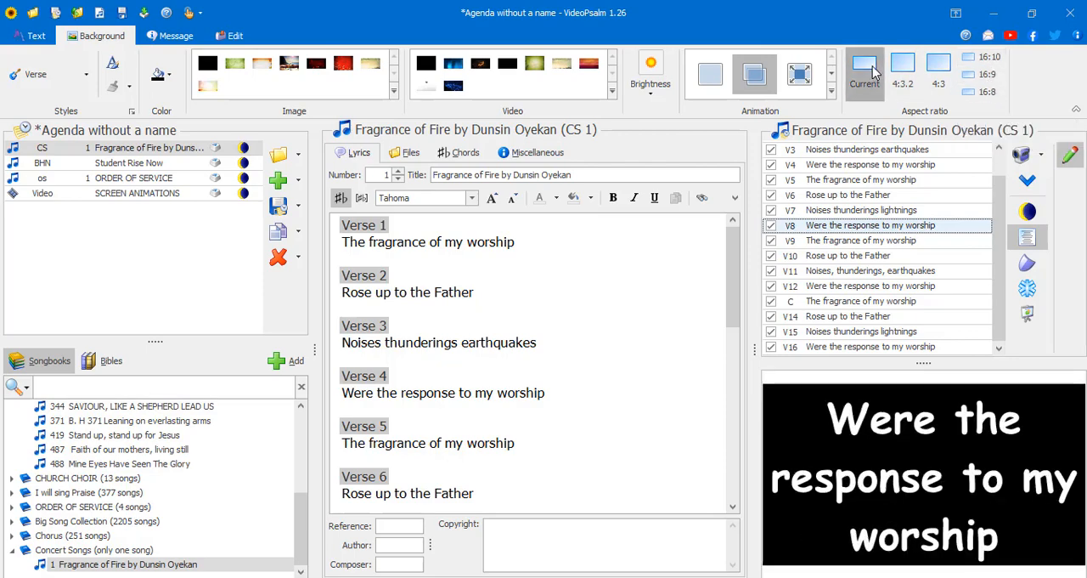
pyautogui.click(978, 76)
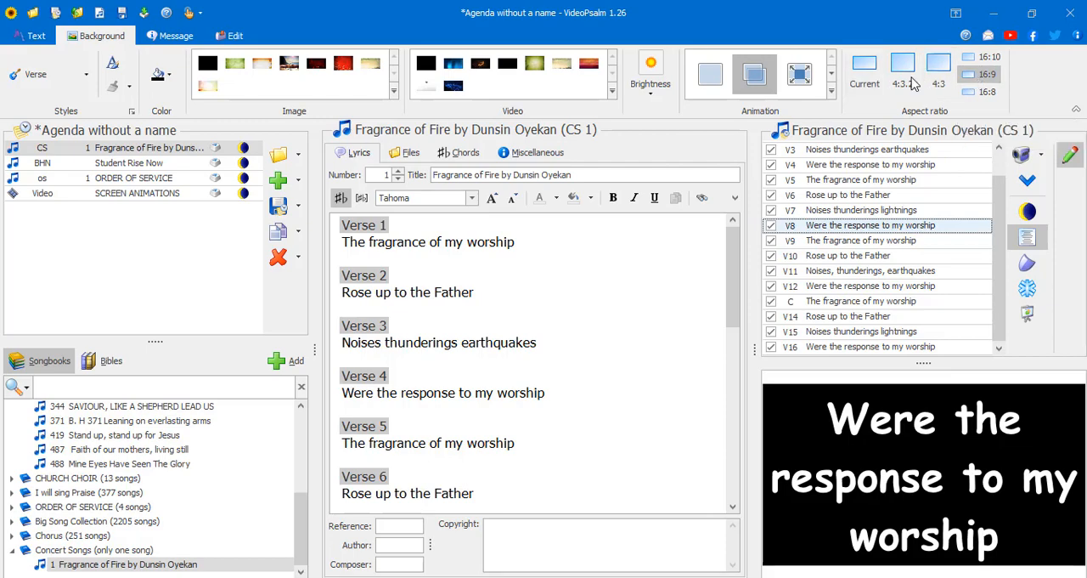
pyautogui.click(865, 73)
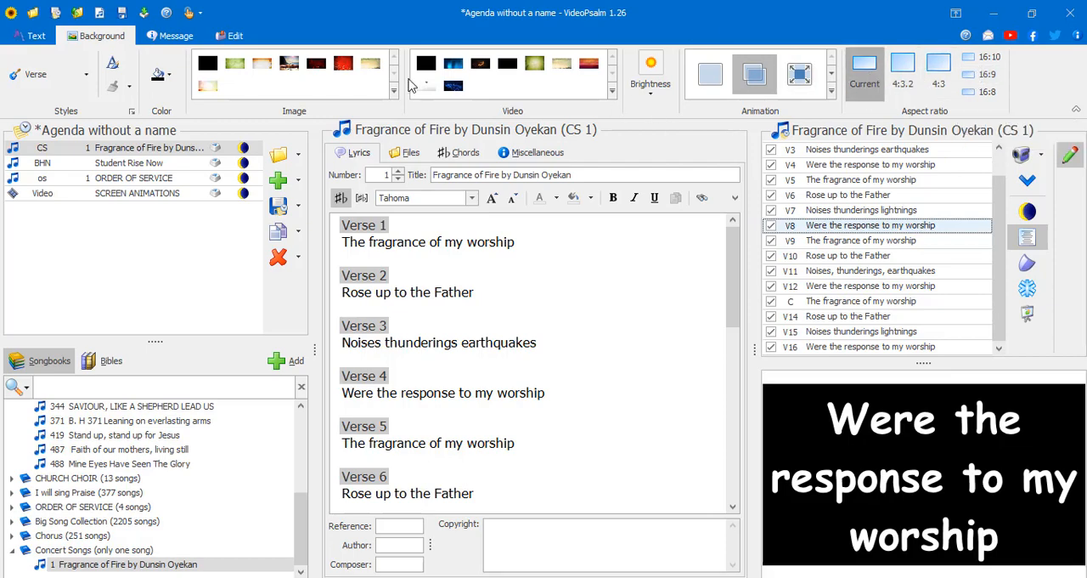
pyautogui.click(175, 234)
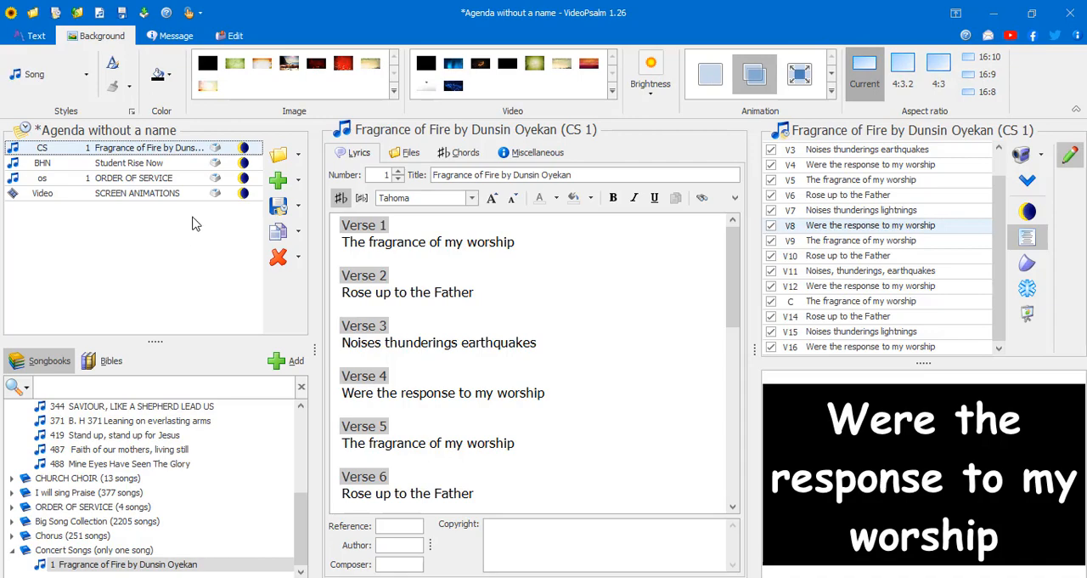
pyautogui.click(277, 211)
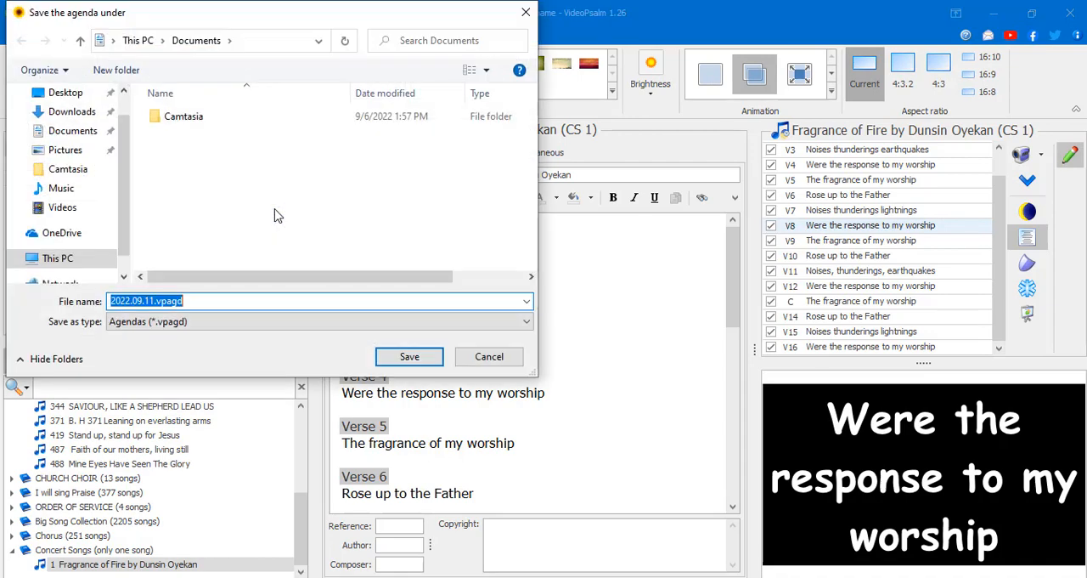
pyautogui.click(470, 359)
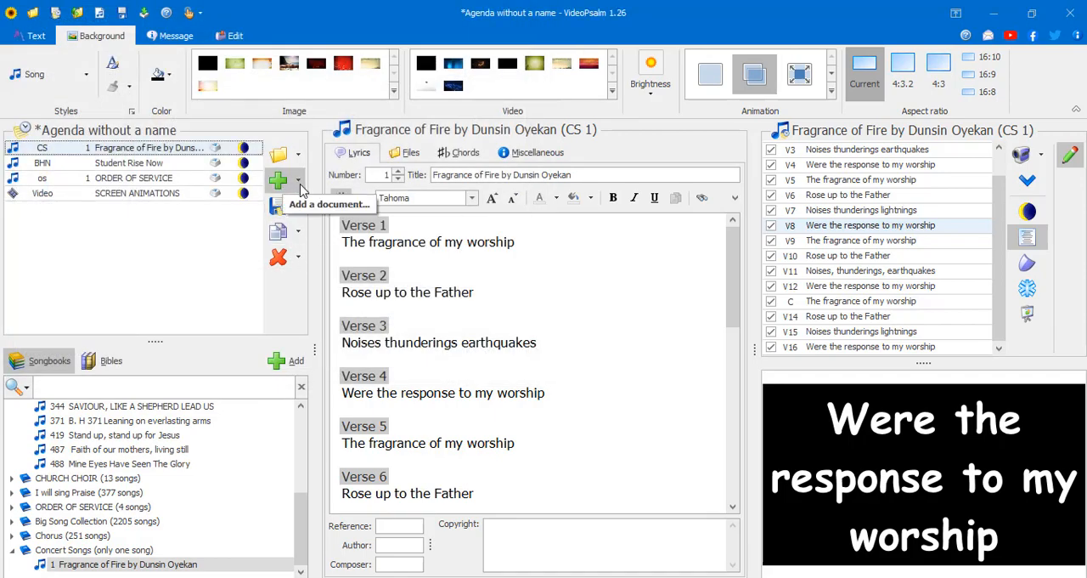
# - Save the agenda in Documents as VideoPsalm Tutorial, using the Agendas (*.vpagd) file type
pyautogui.click(276, 212)
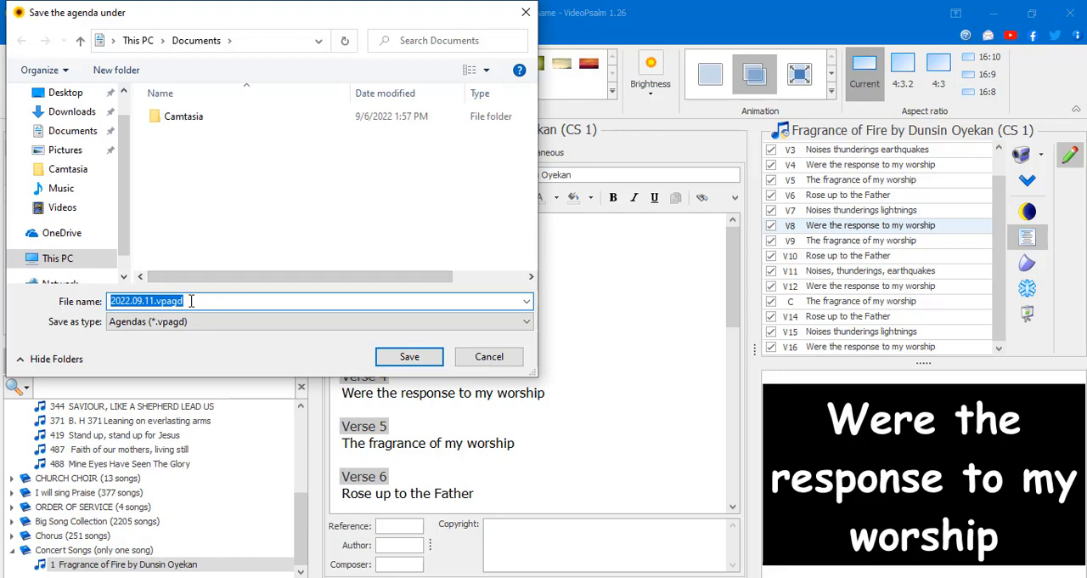
pyautogui.write('VideoPsalm Tutorial')
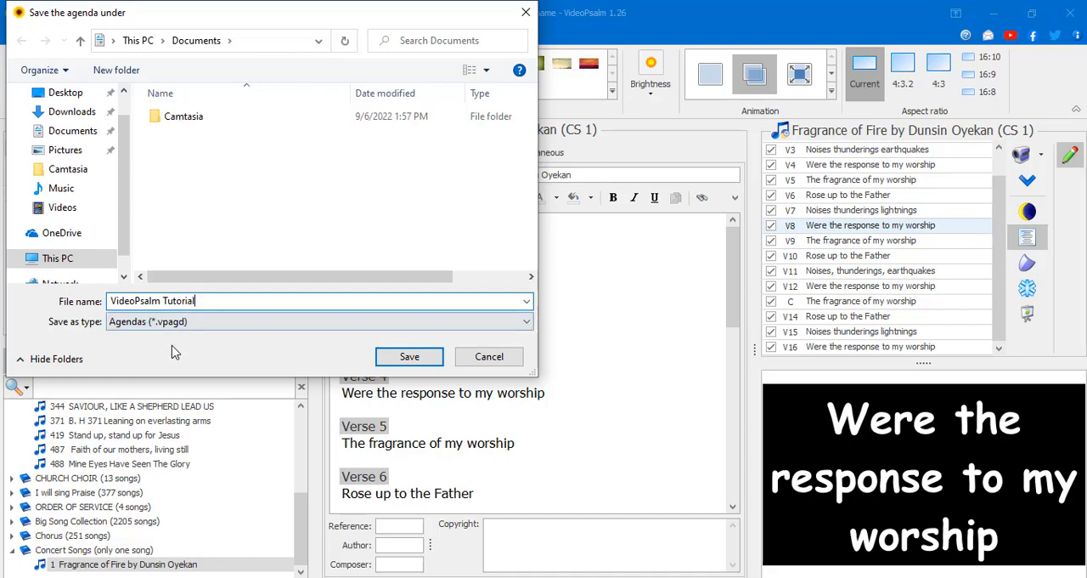
pyautogui.click(188, 323)
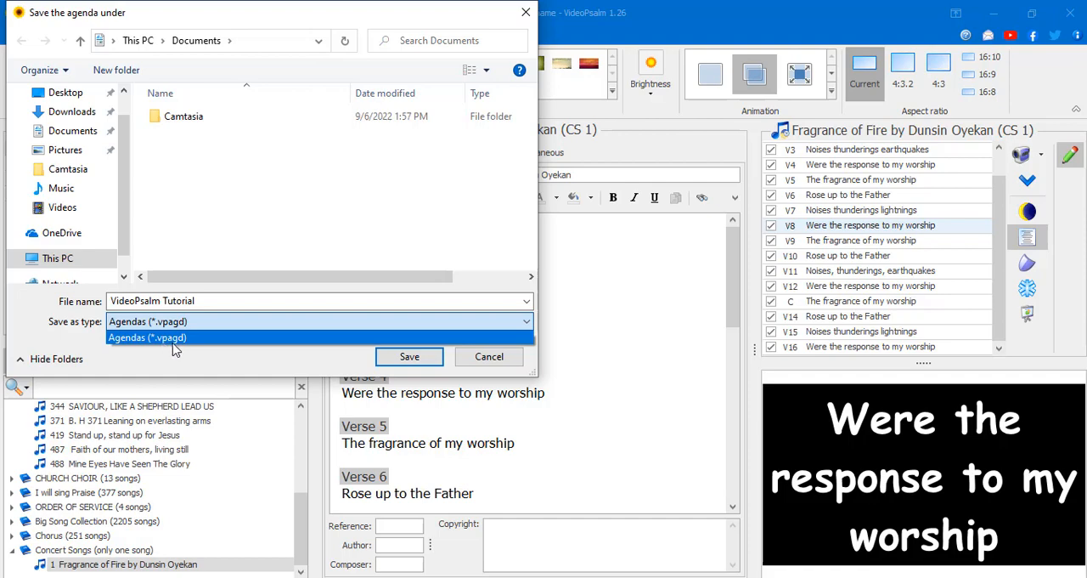
pyautogui.click(396, 355)
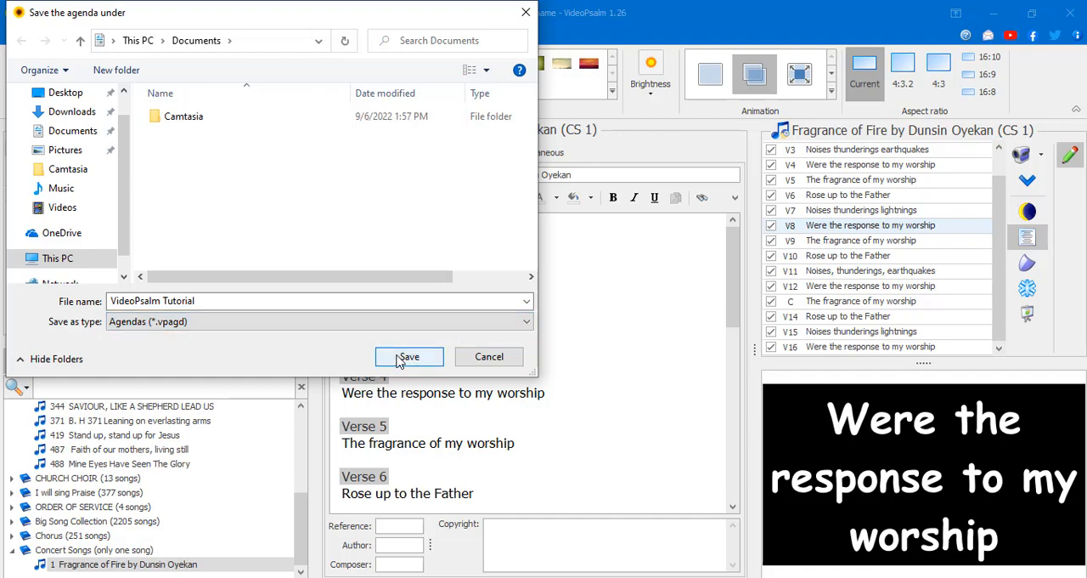
pyautogui.click(397, 355)
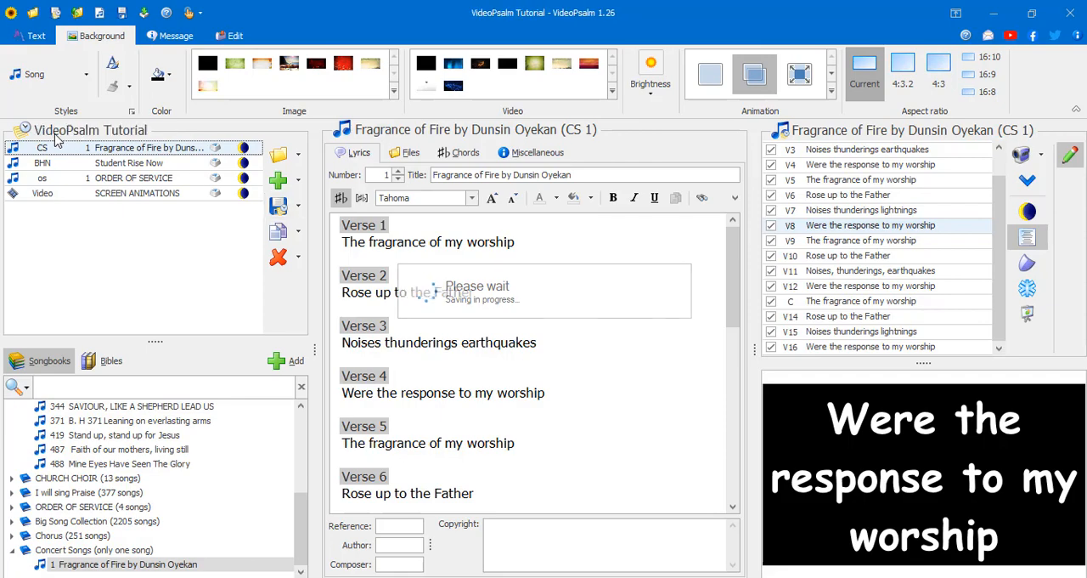
# - Review the agenda's options for saving, removing items, opening, adding documents and copying its description
pyautogui.click(298, 207)
pyautogui.click(299, 210)
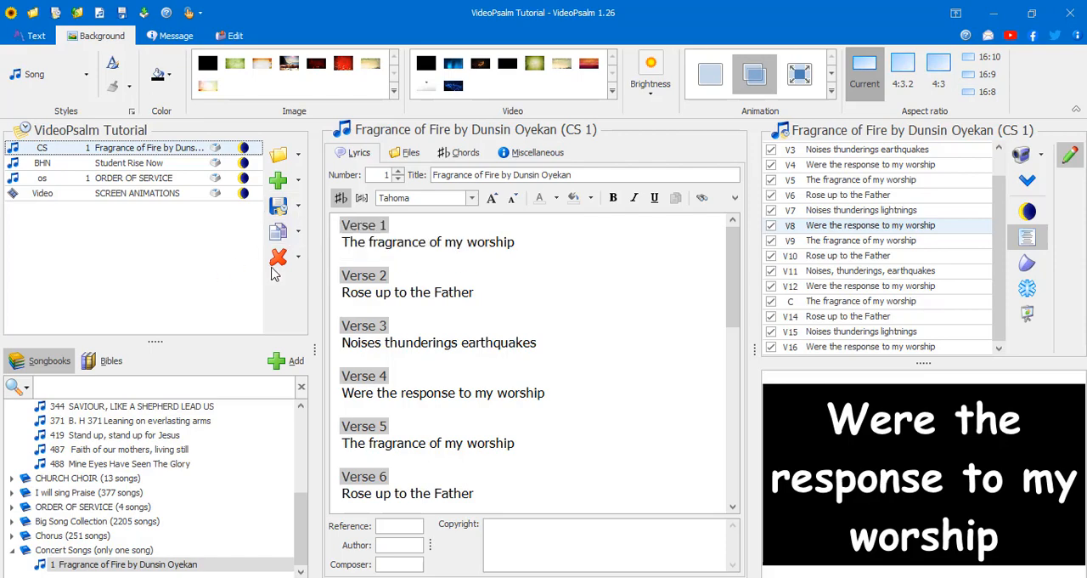
pyautogui.click(298, 257)
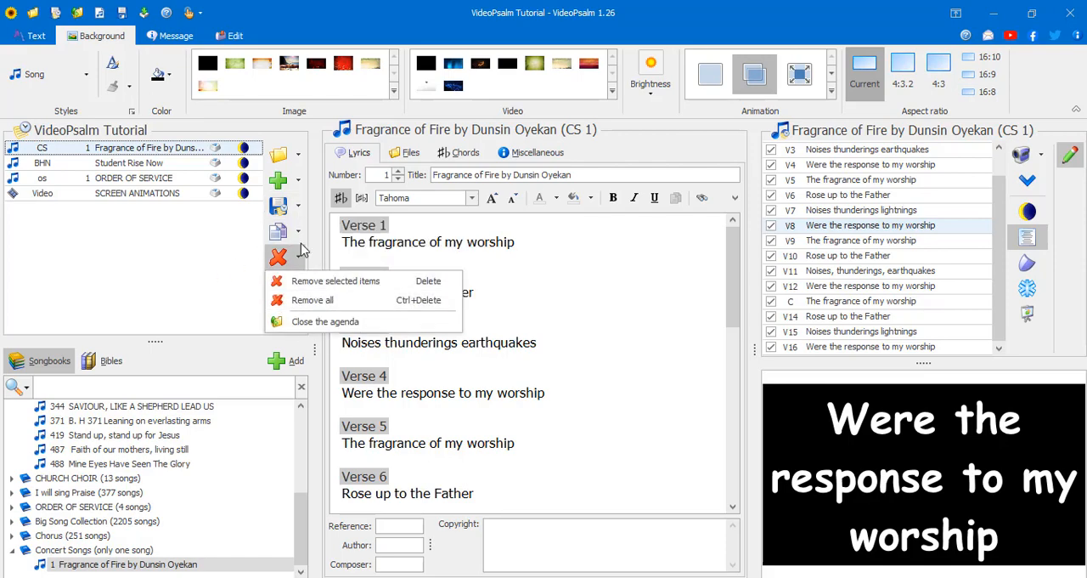
pyautogui.click(298, 155)
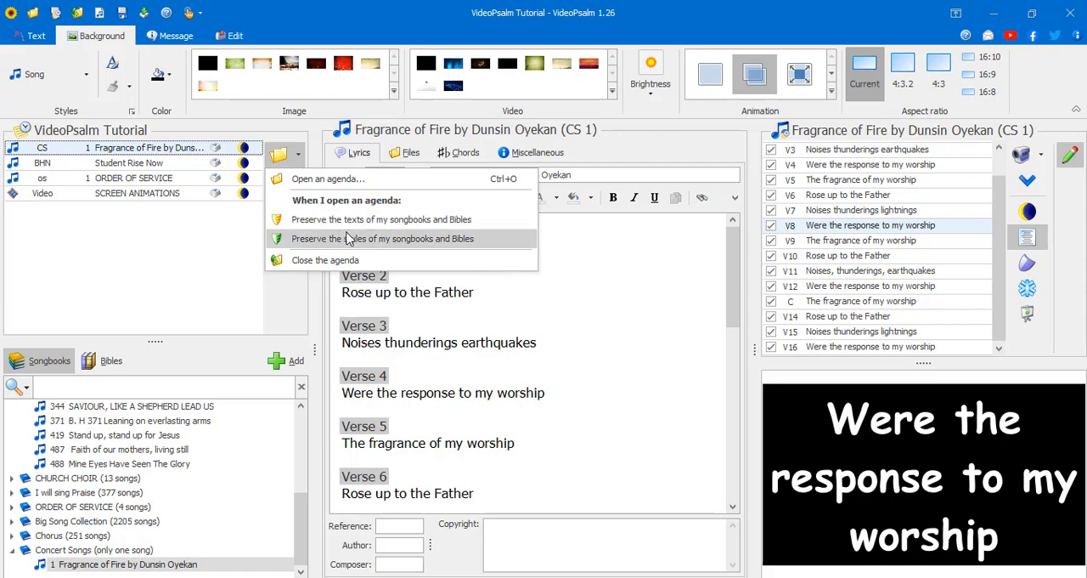
pyautogui.click(214, 243)
pyautogui.click(298, 183)
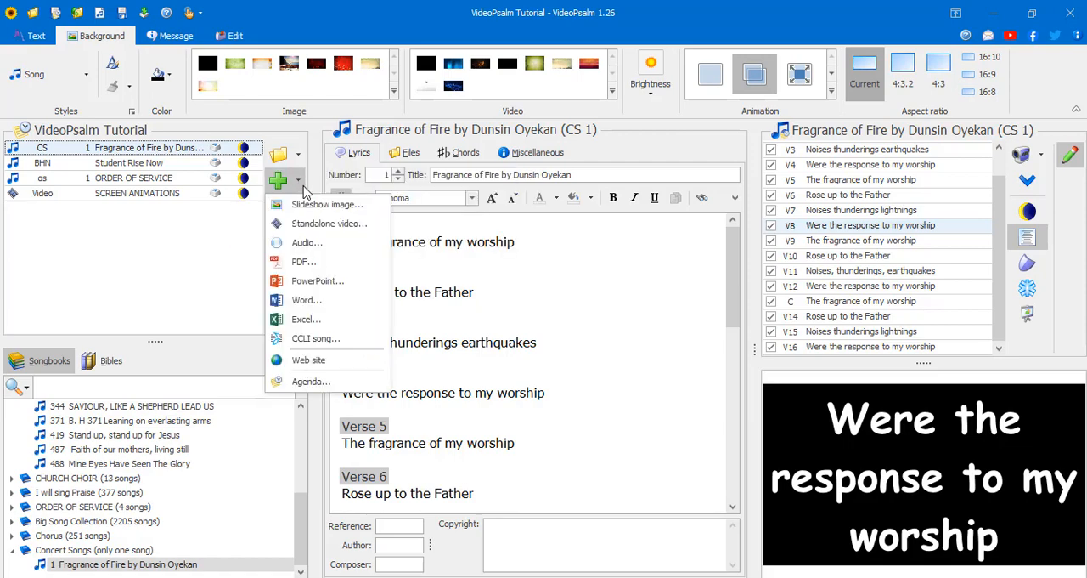
pyautogui.click(173, 277)
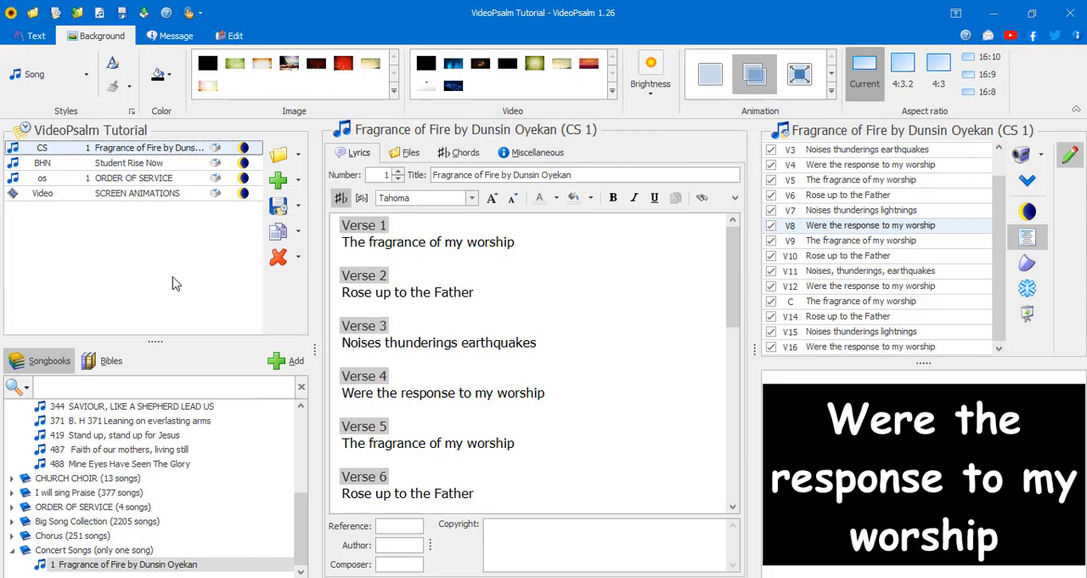
pyautogui.click(298, 183)
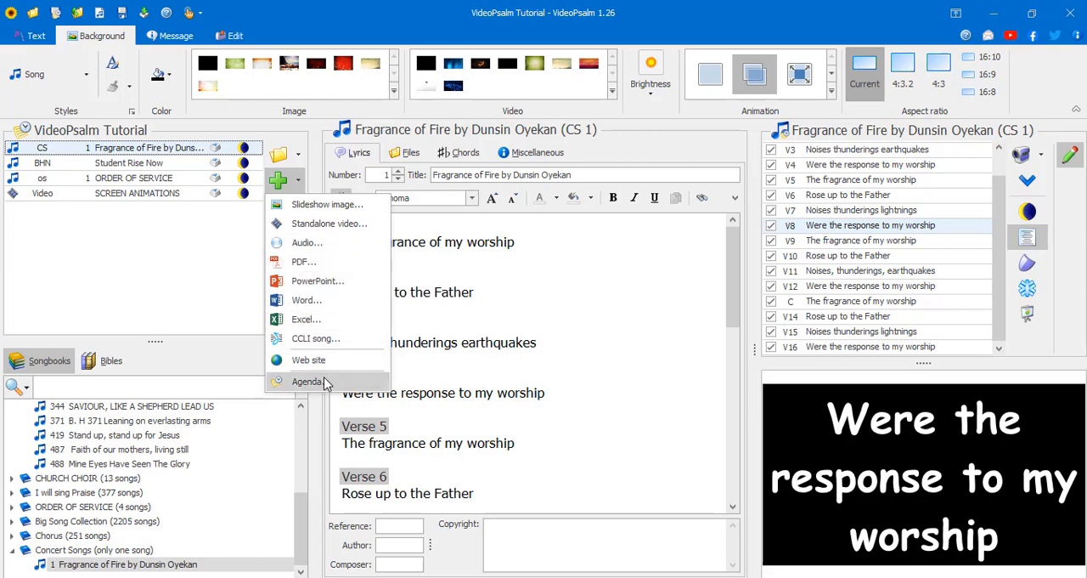
pyautogui.click(179, 256)
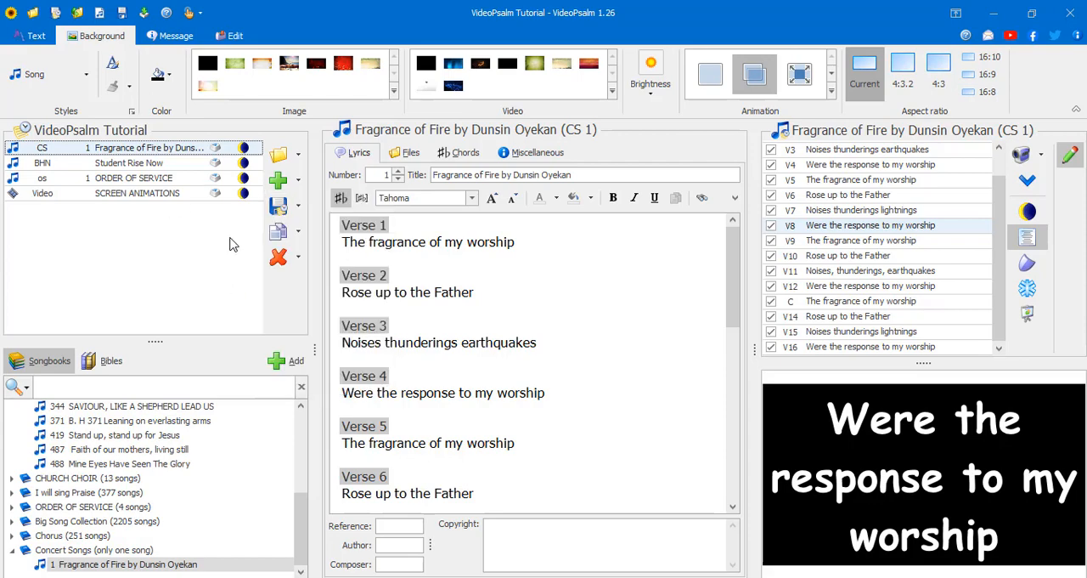
pyautogui.click(299, 235)
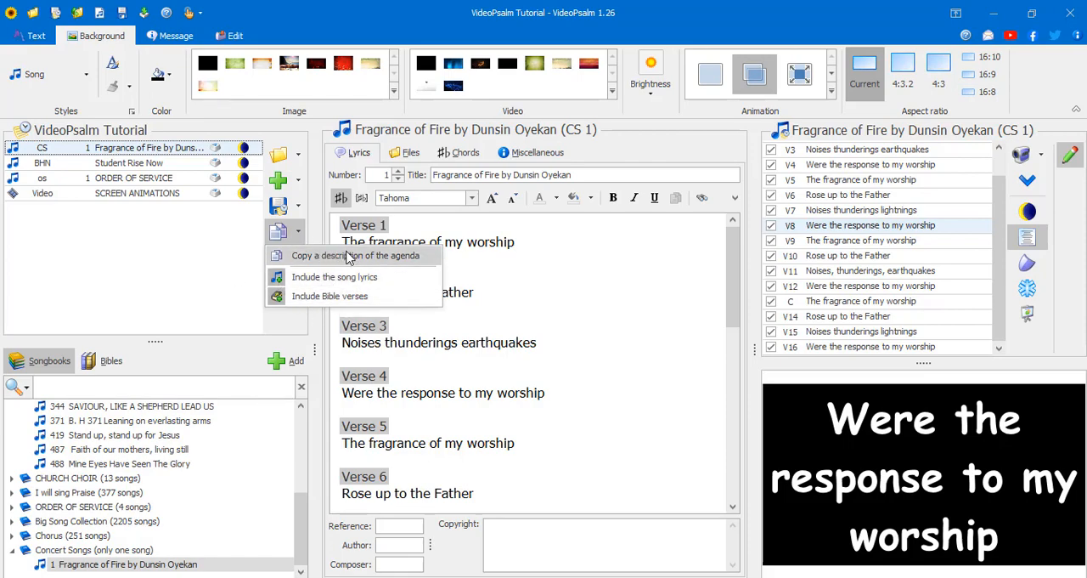
pyautogui.click(175, 250)
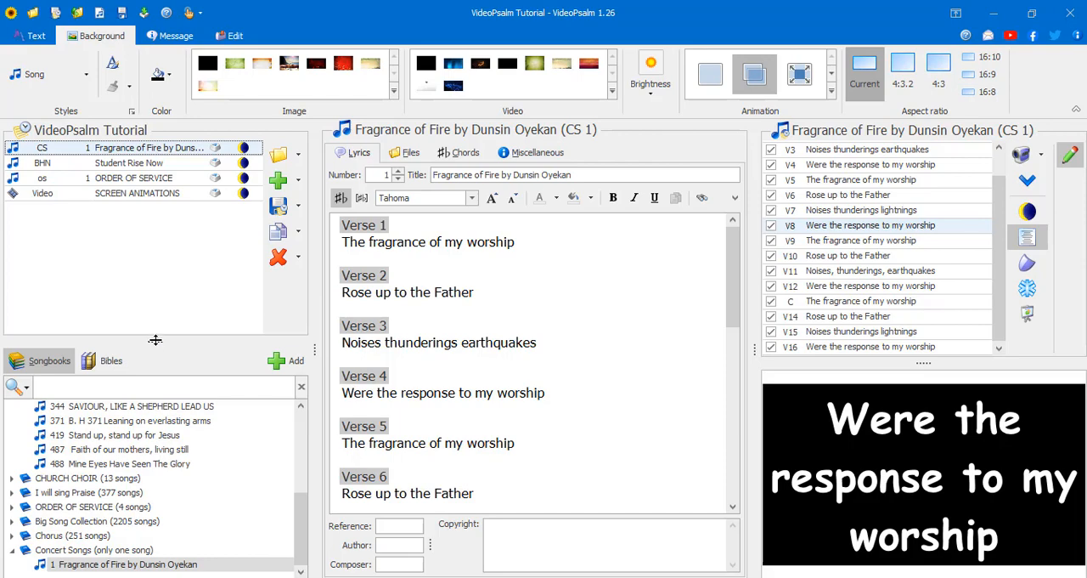
# - Resize the workspace panes to enlarge the songbook list, widen the agenda and verse panes, and lengthen the verse list
pyautogui.moveTo(155, 340); pyautogui.dragTo(158, 316)
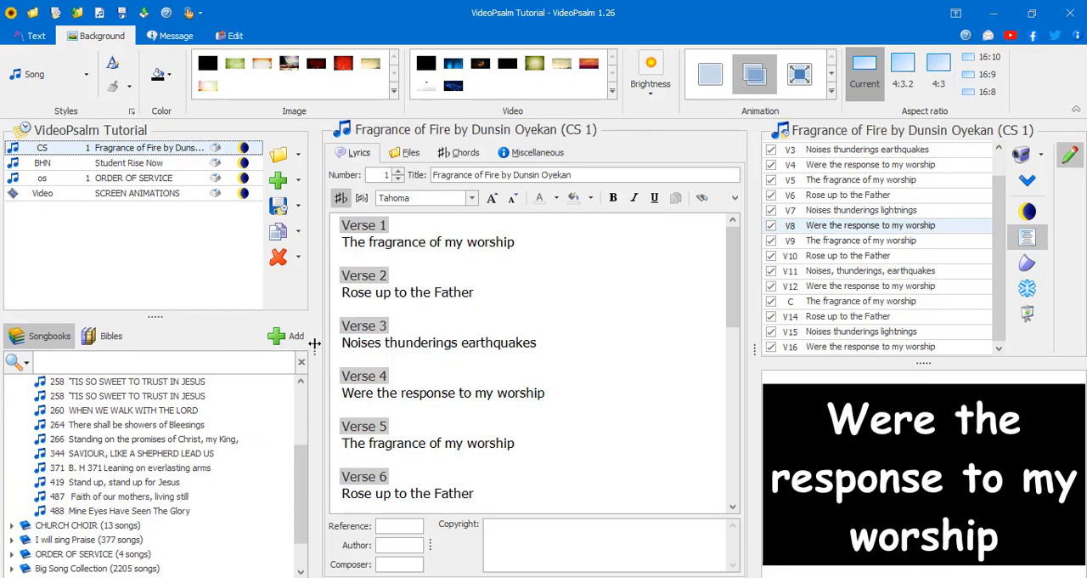
pyautogui.moveTo(320, 342); pyautogui.dragTo(344, 354)
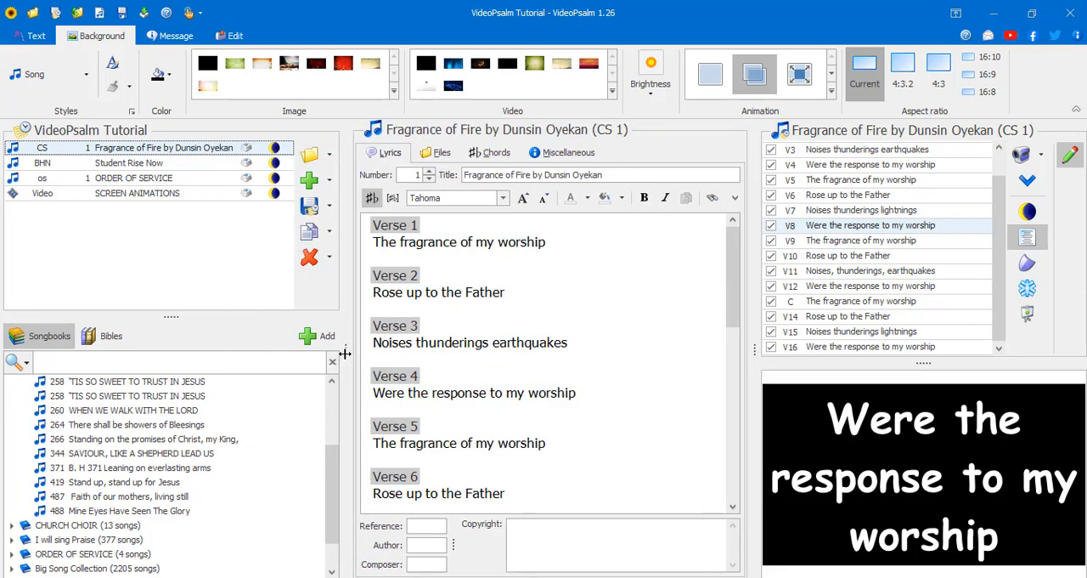
pyautogui.moveTo(756, 335)
pyautogui.mouseDown()
pyautogui.moveTo(724, 336)
pyautogui.moveTo(737, 338)
pyautogui.mouseUp()
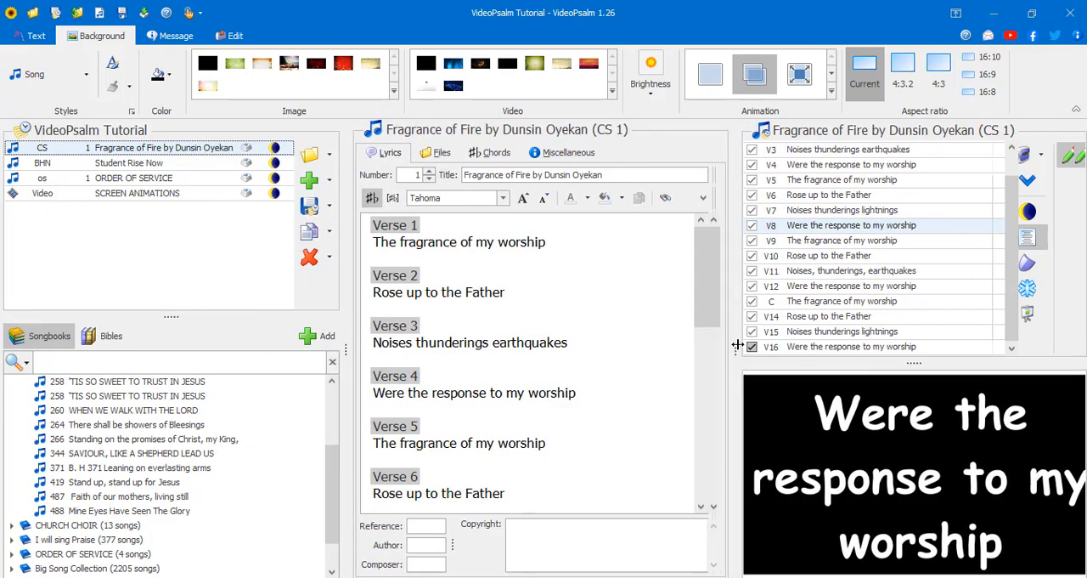
pyautogui.moveTo(884, 362); pyautogui.dragTo(882, 391)
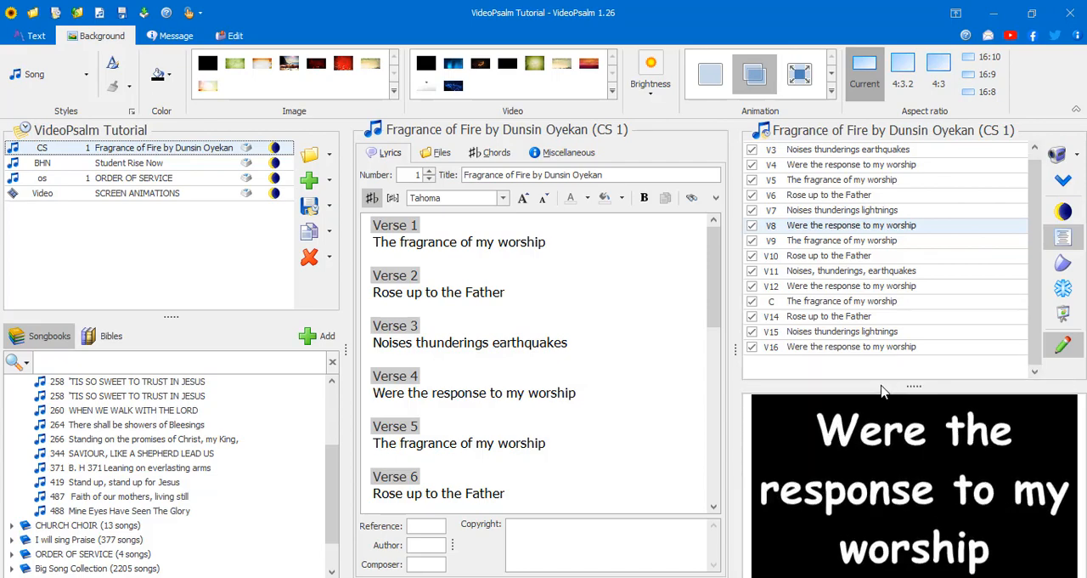
pyautogui.click(485, 508)
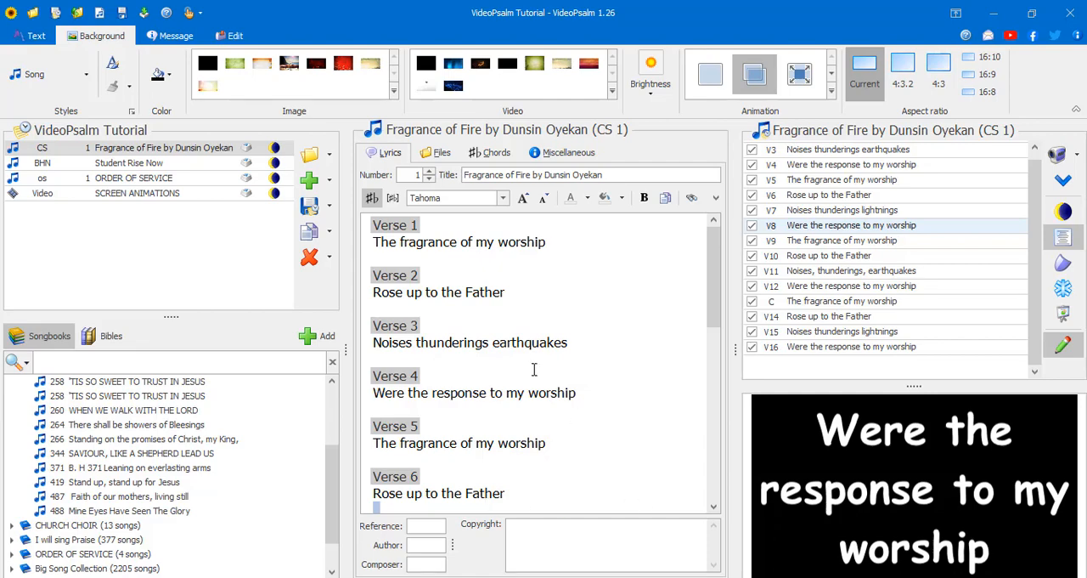
pyautogui.moveTo(347, 341); pyautogui.dragTo(340, 342)
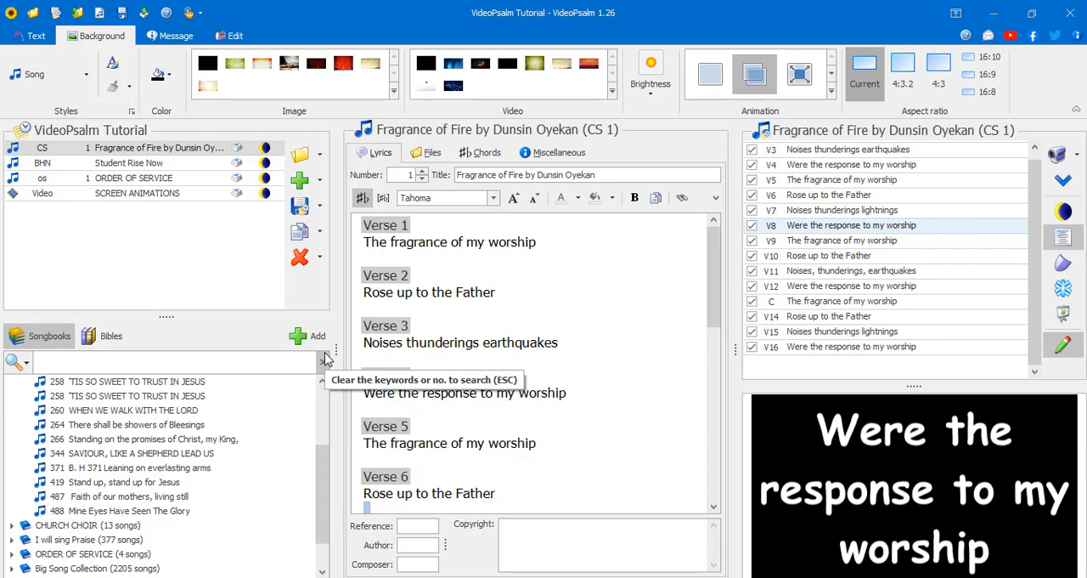
# - Show the editing commands for songbooks, skins, tools and help
pyautogui.click(228, 38)
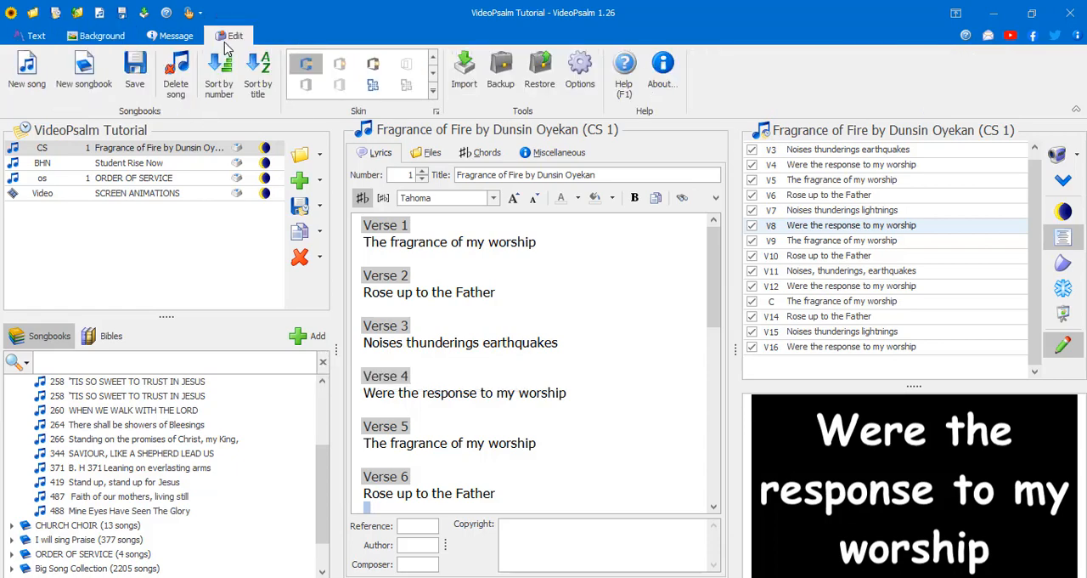